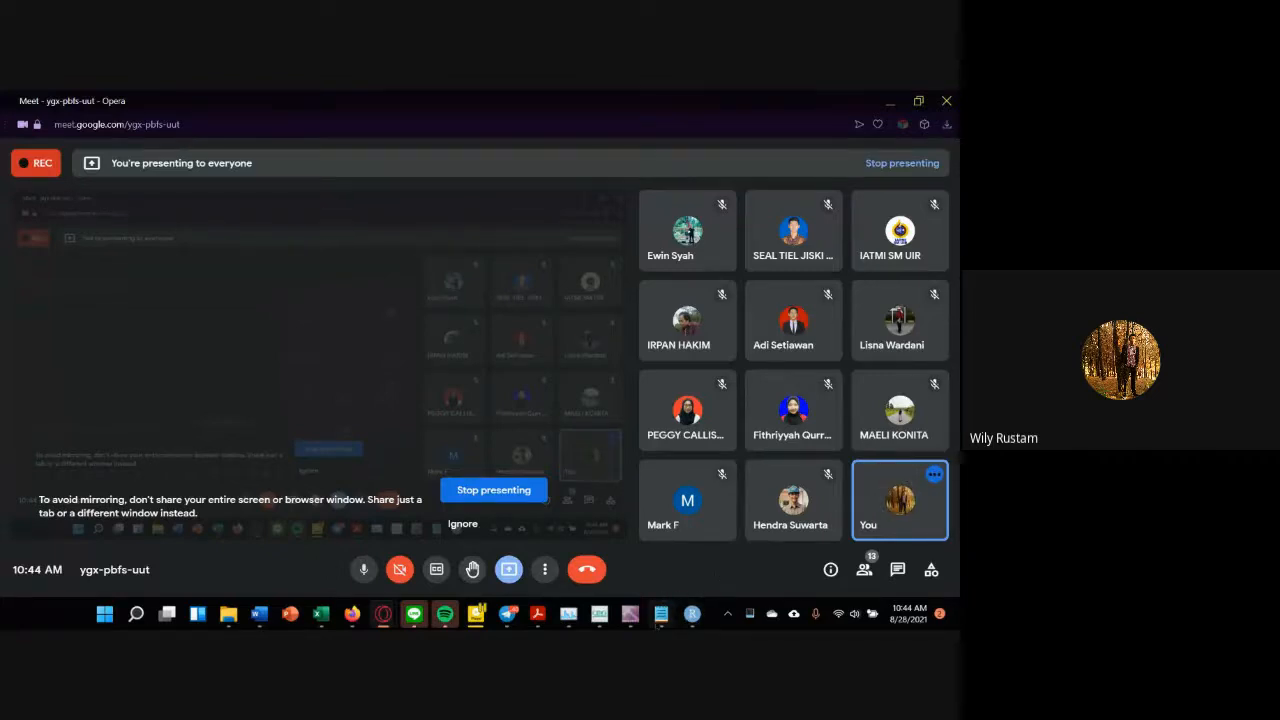
Step: Switch to CMG Builder and look through the model's Reservoir, Components and Wells & Recurrent sections
click(599, 613)
click(630, 613)
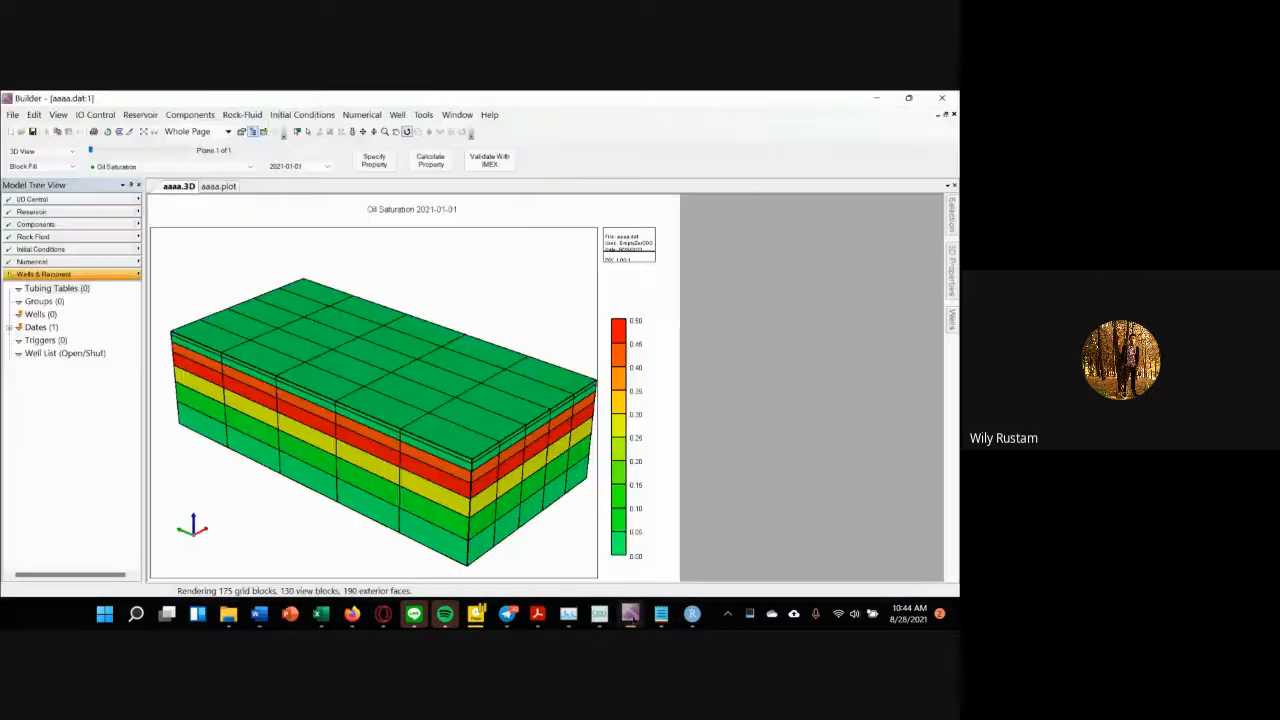
click(80, 213)
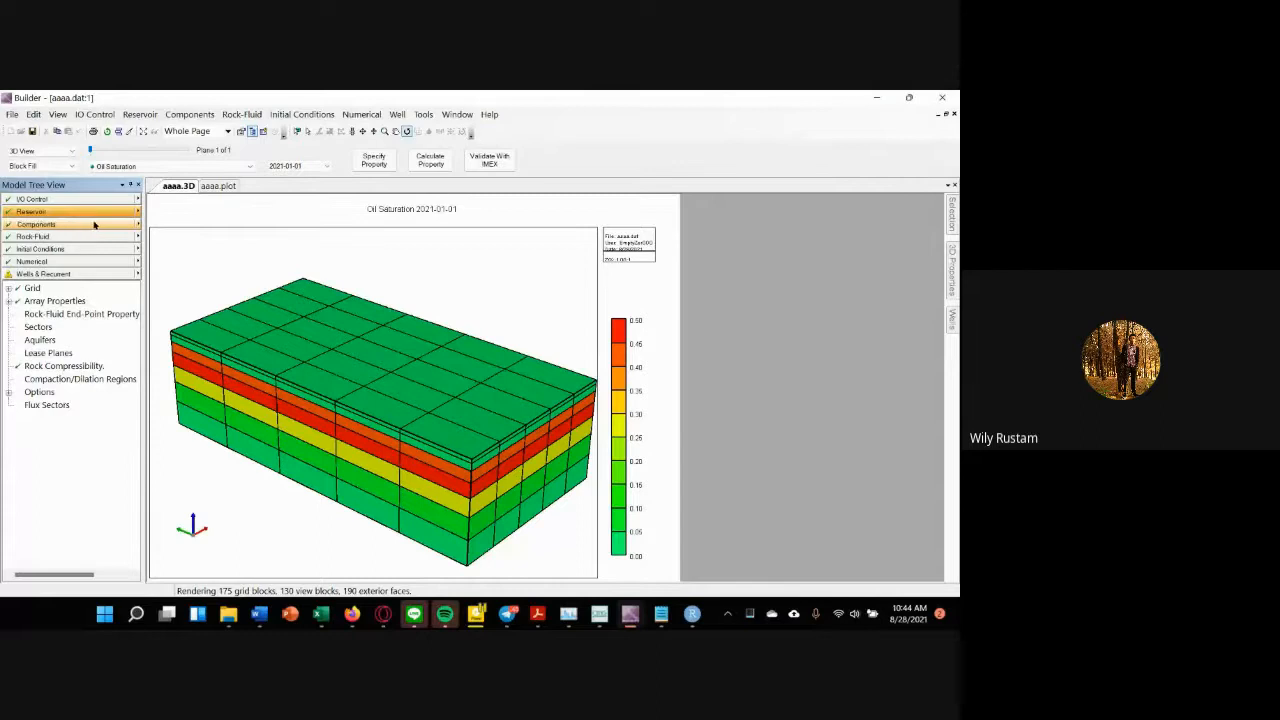
click(95, 224)
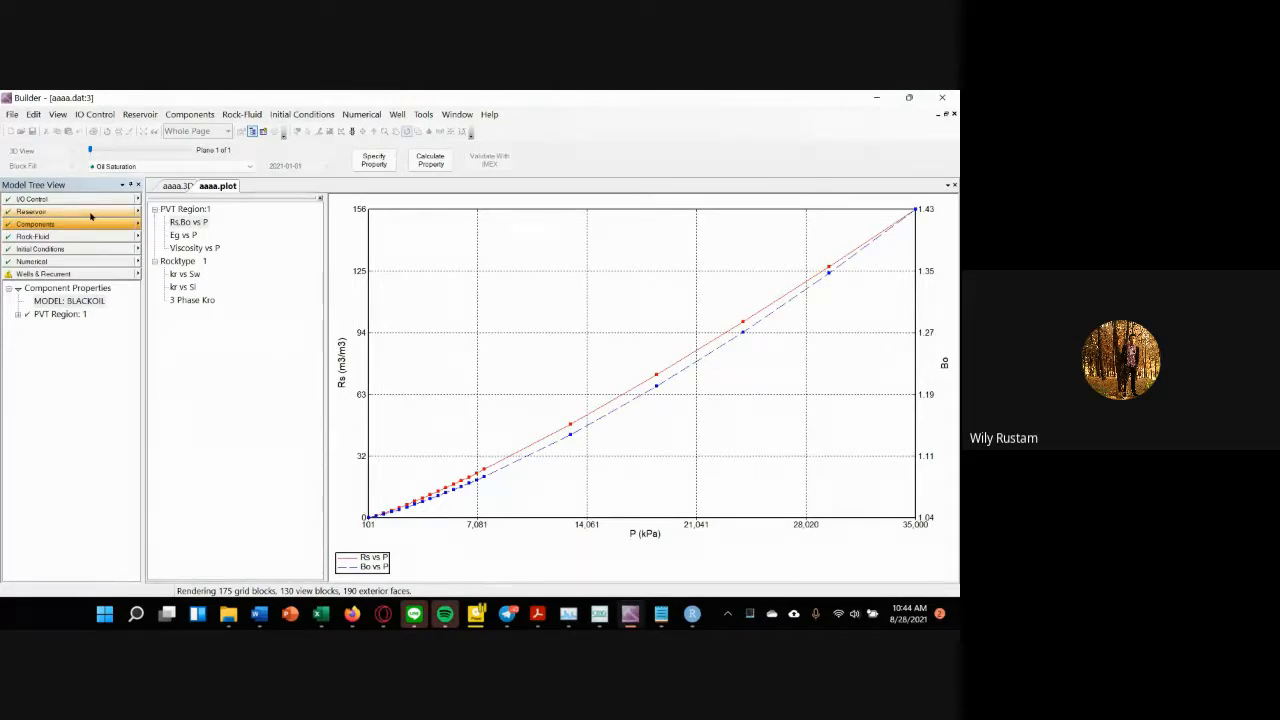
click(88, 275)
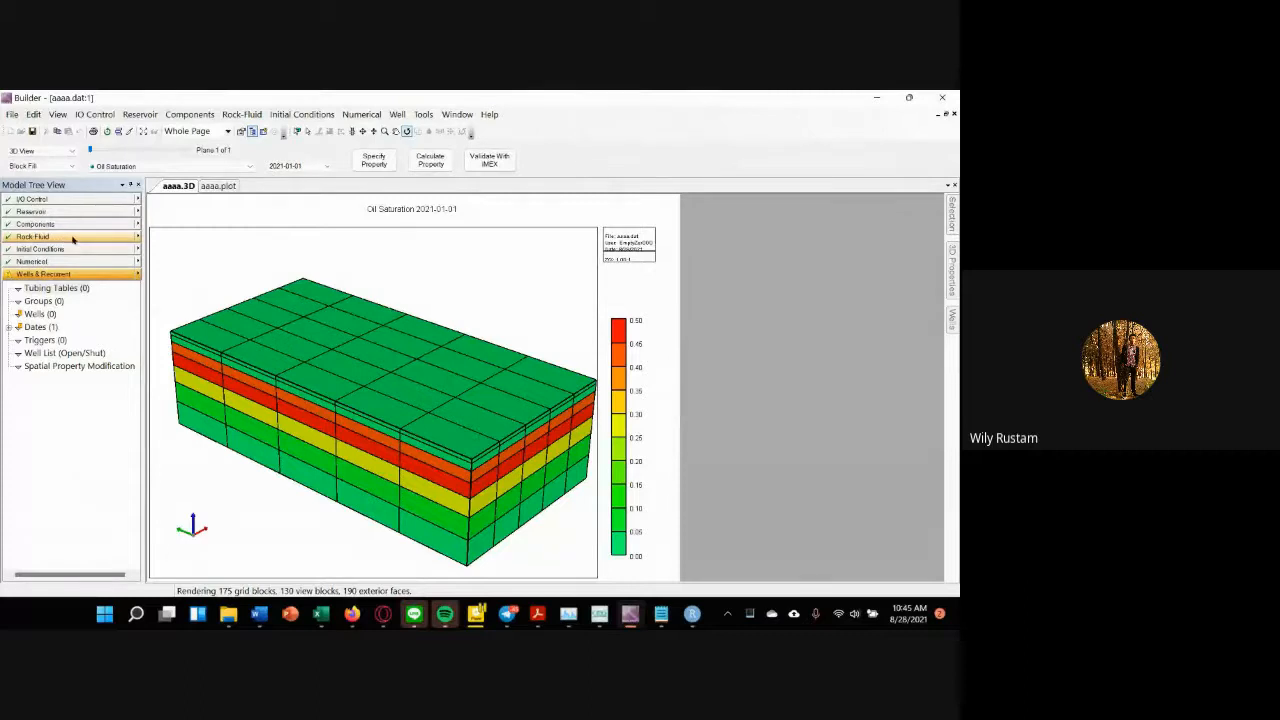
Step: Examine the Rock-Fluid section's rock types, including the relative permeability table and the options for adding or deleting rock types
click(70, 237)
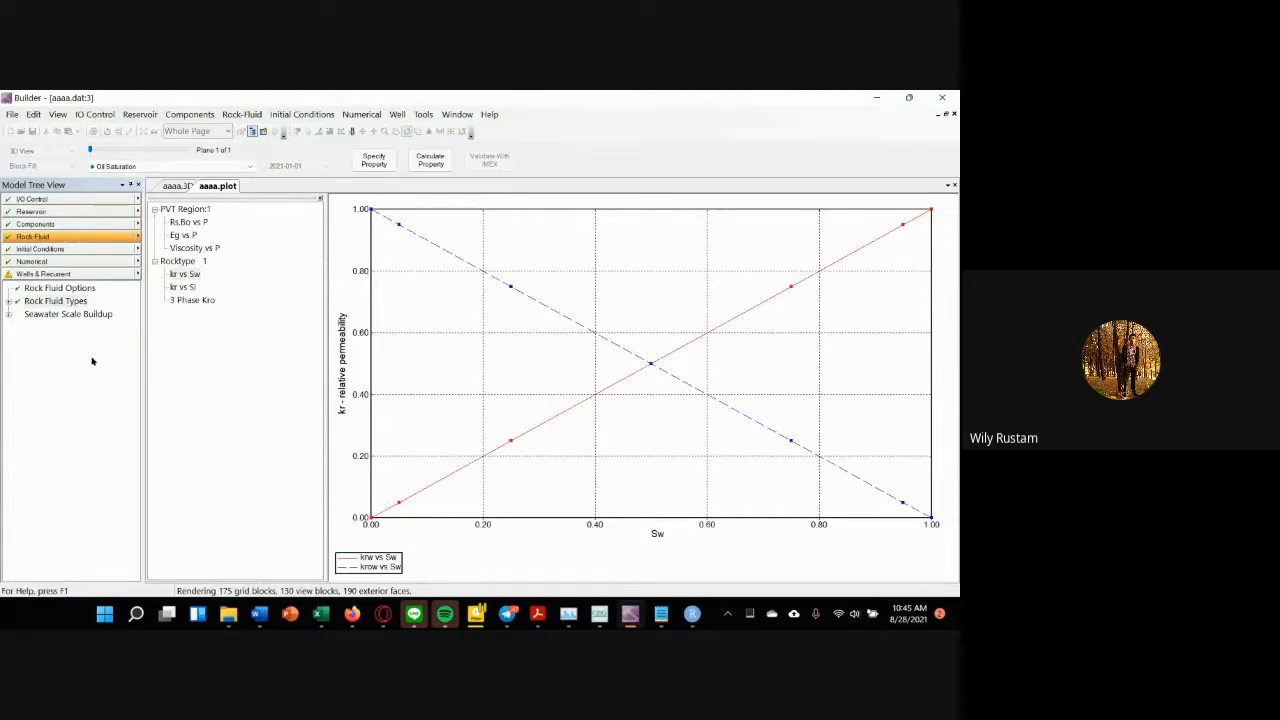
click(77, 306)
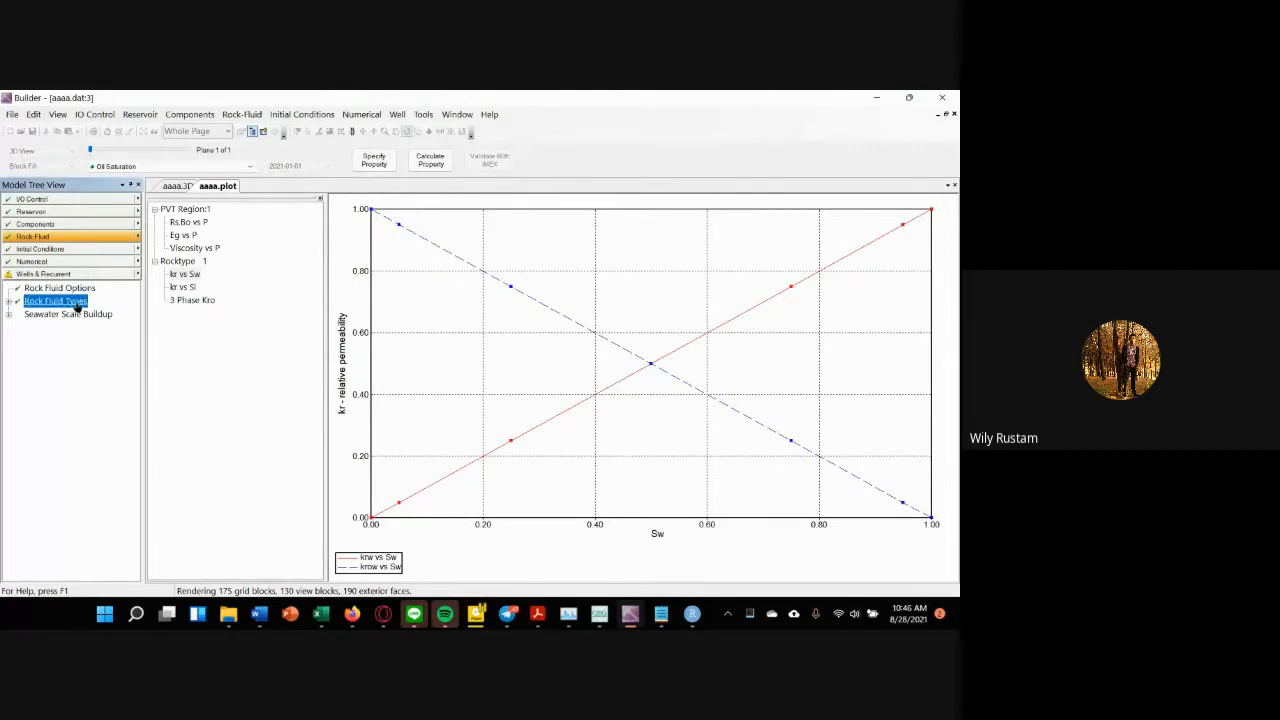
double_click(75, 303)
drag(410, 229, 450, 183)
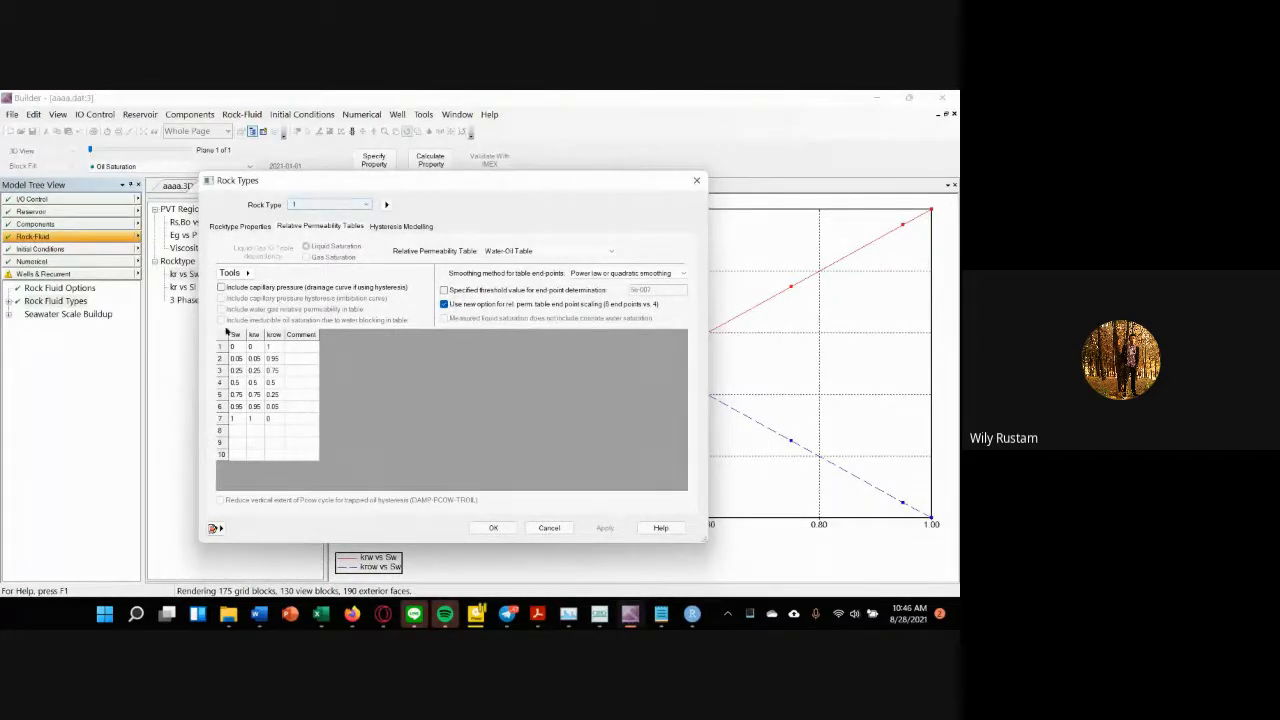
click(386, 205)
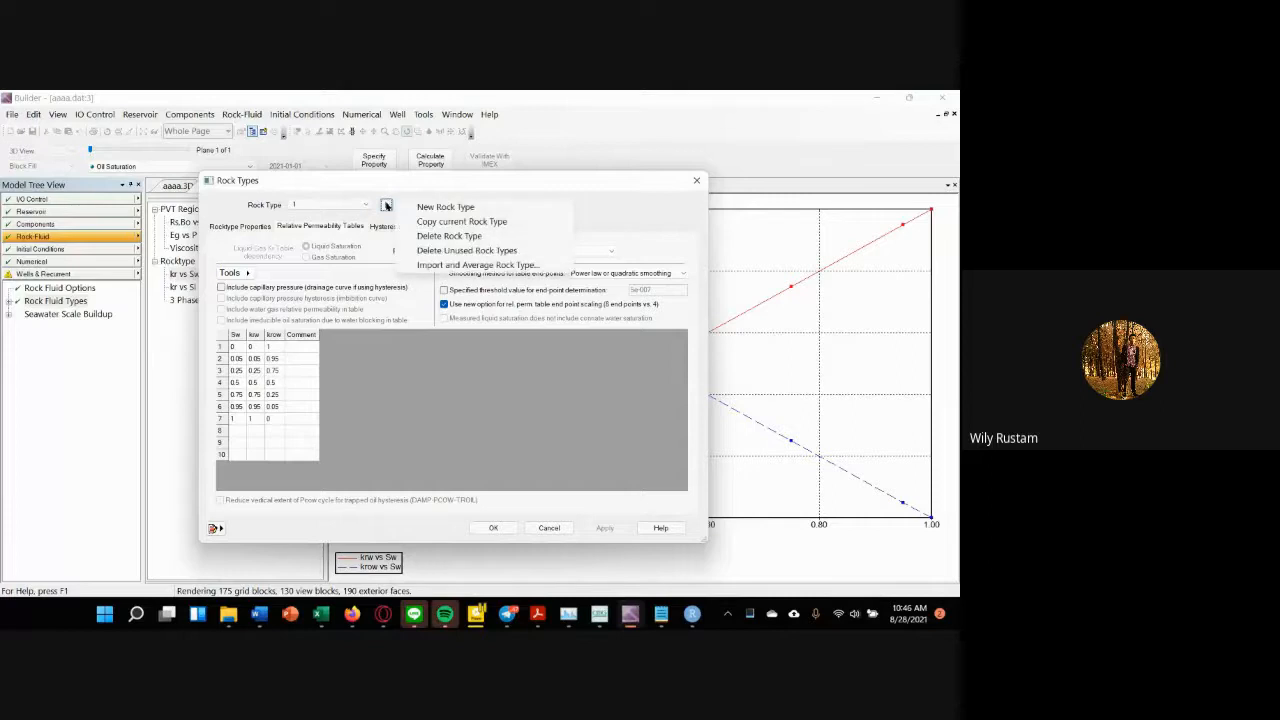
click(420, 187)
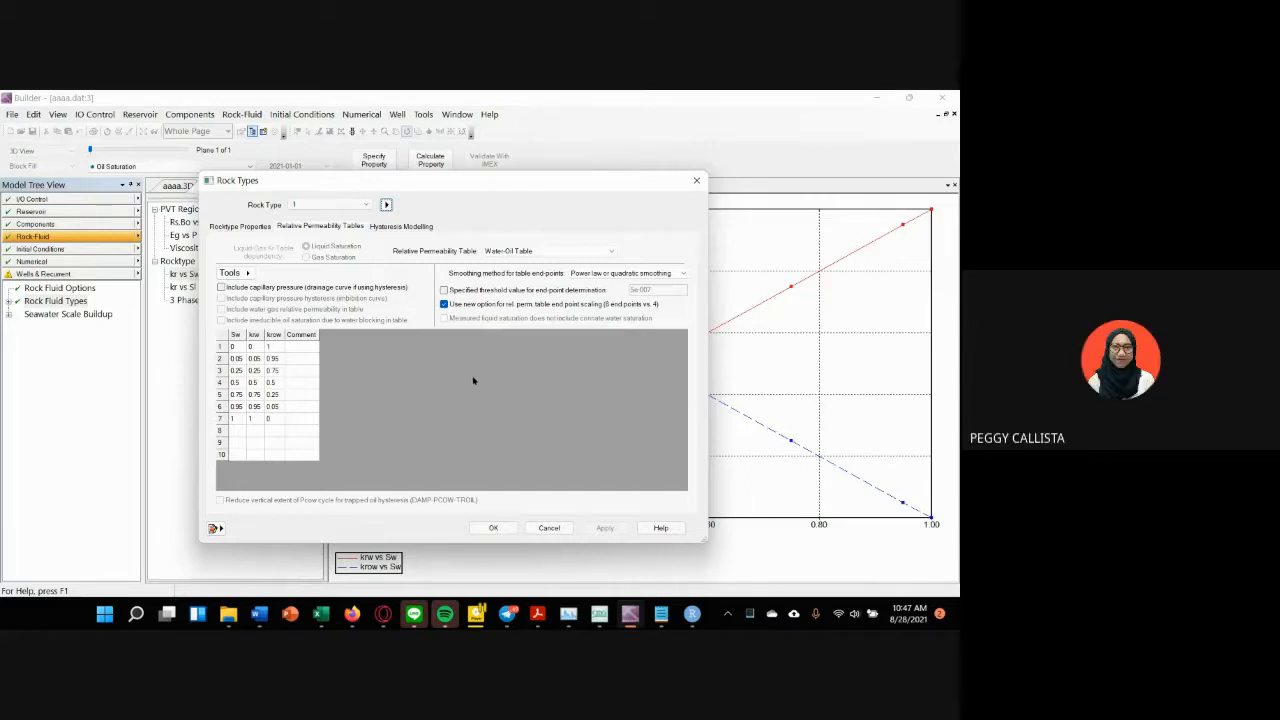
click(697, 180)
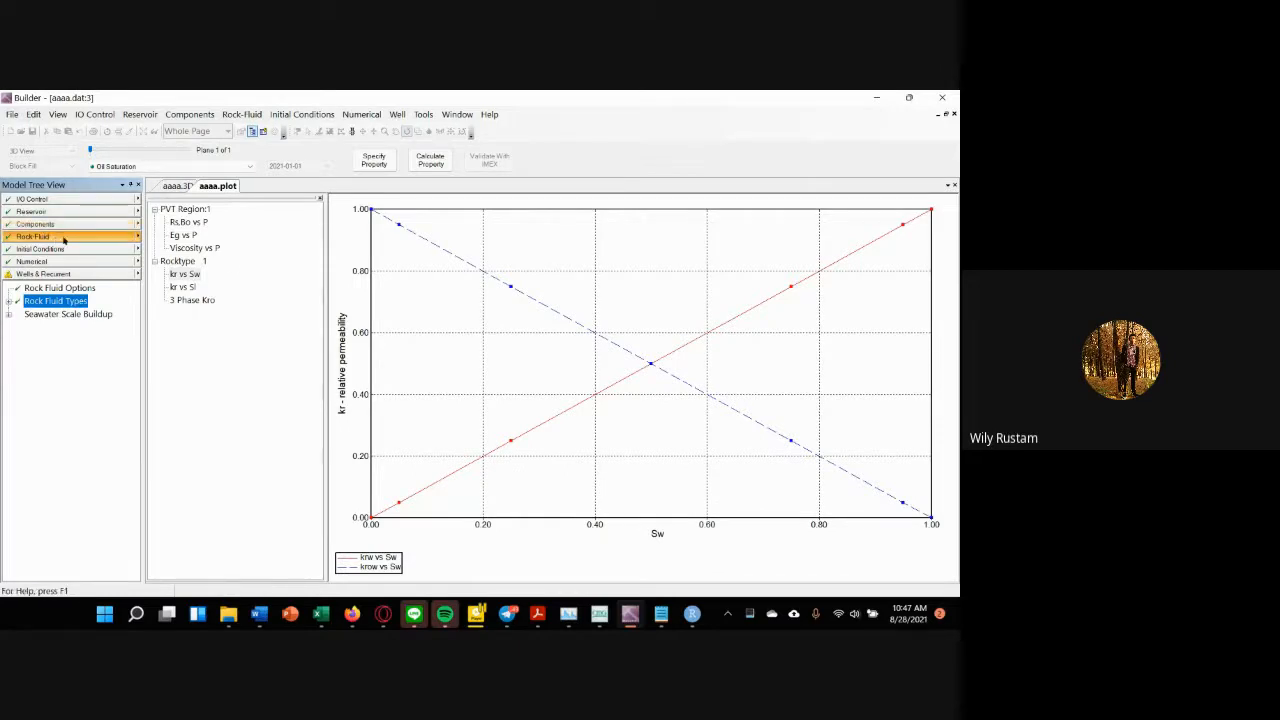
Step: Open the Rock Types settings again from the model's rock fluid types
double_click(50, 302)
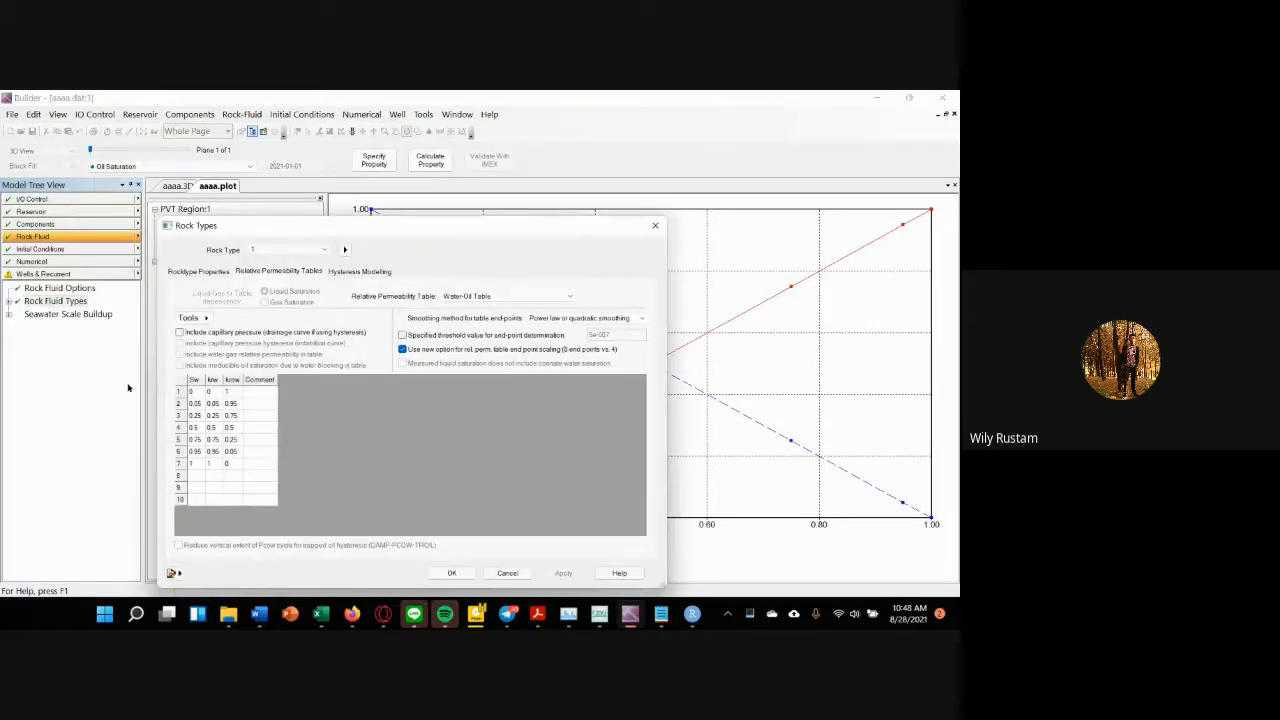
drag(320, 229, 391, 202)
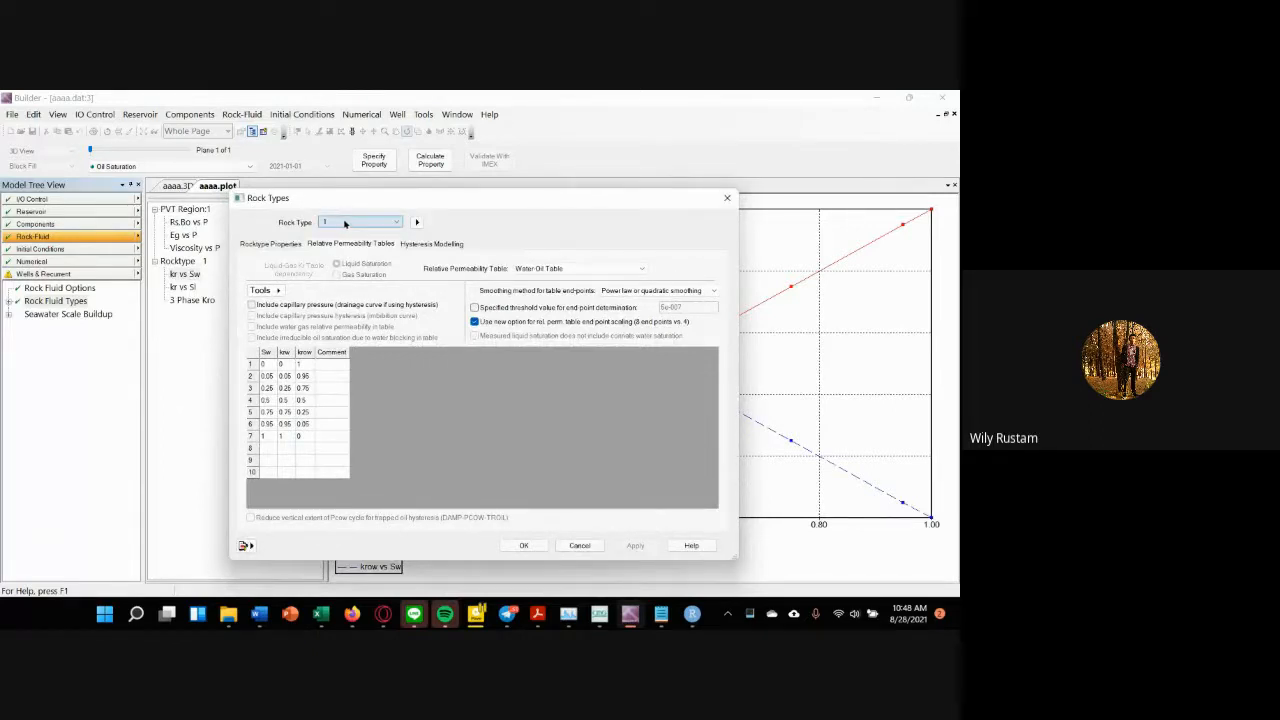
Step: Add a new rock type to the model and list the available rock types
click(416, 222)
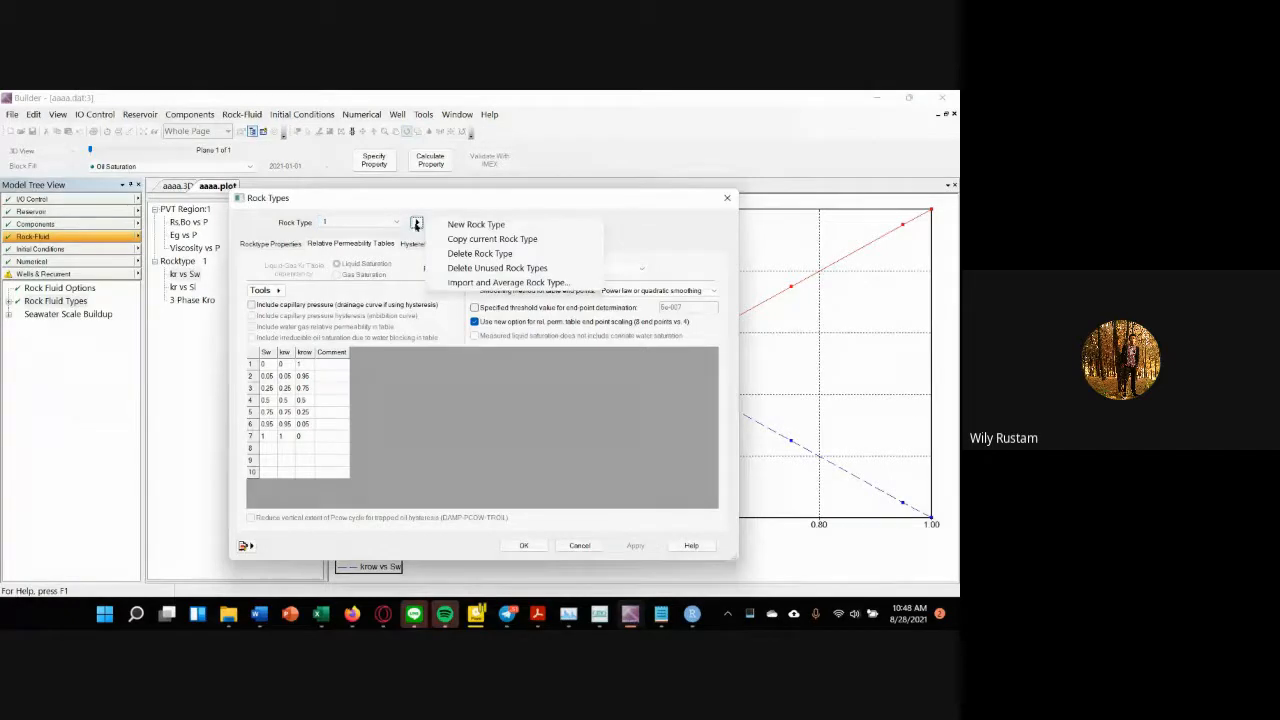
click(475, 225)
click(376, 221)
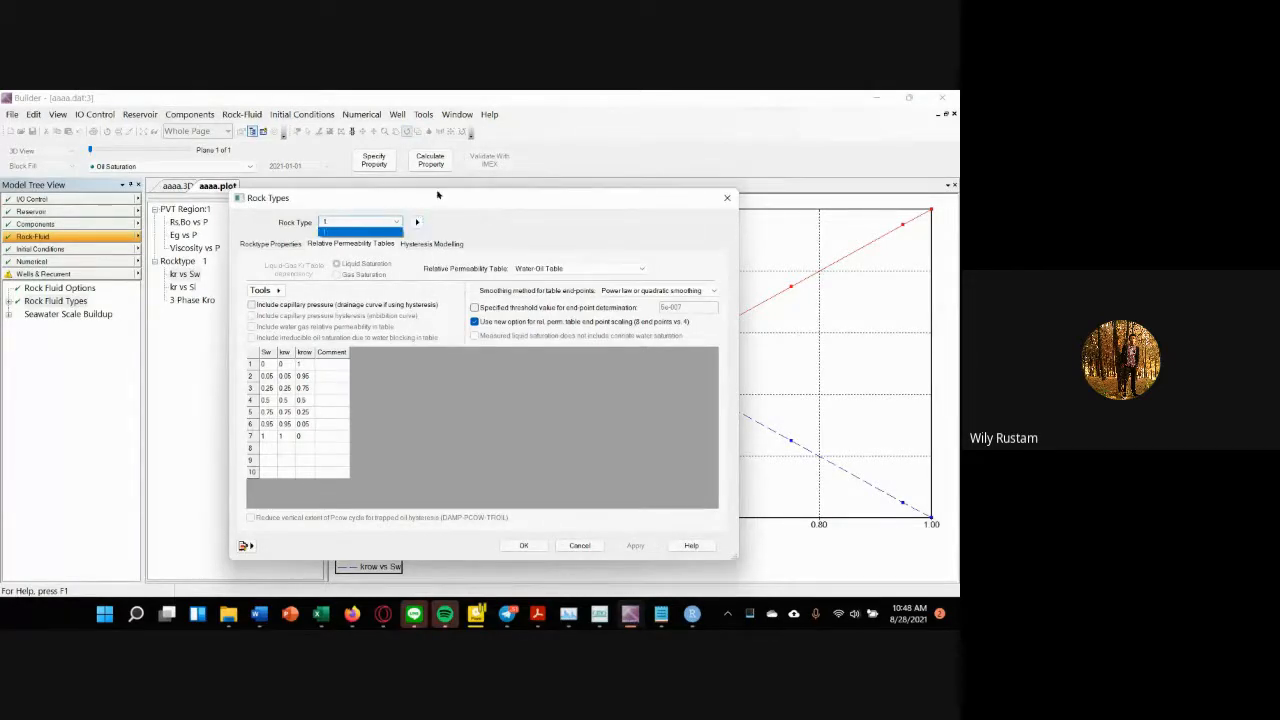
click(417, 222)
click(475, 225)
click(385, 222)
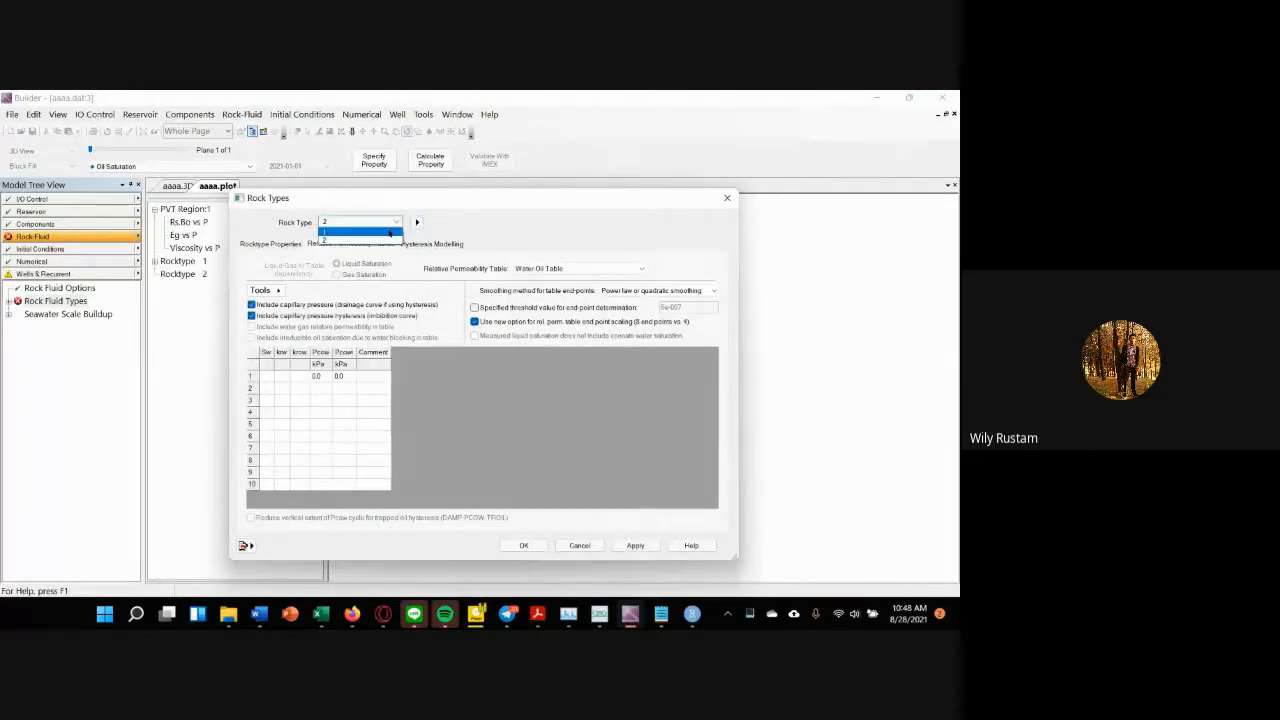
Step: Delete rock type 2 without saving its changes and apply the rock type settings
click(389, 233)
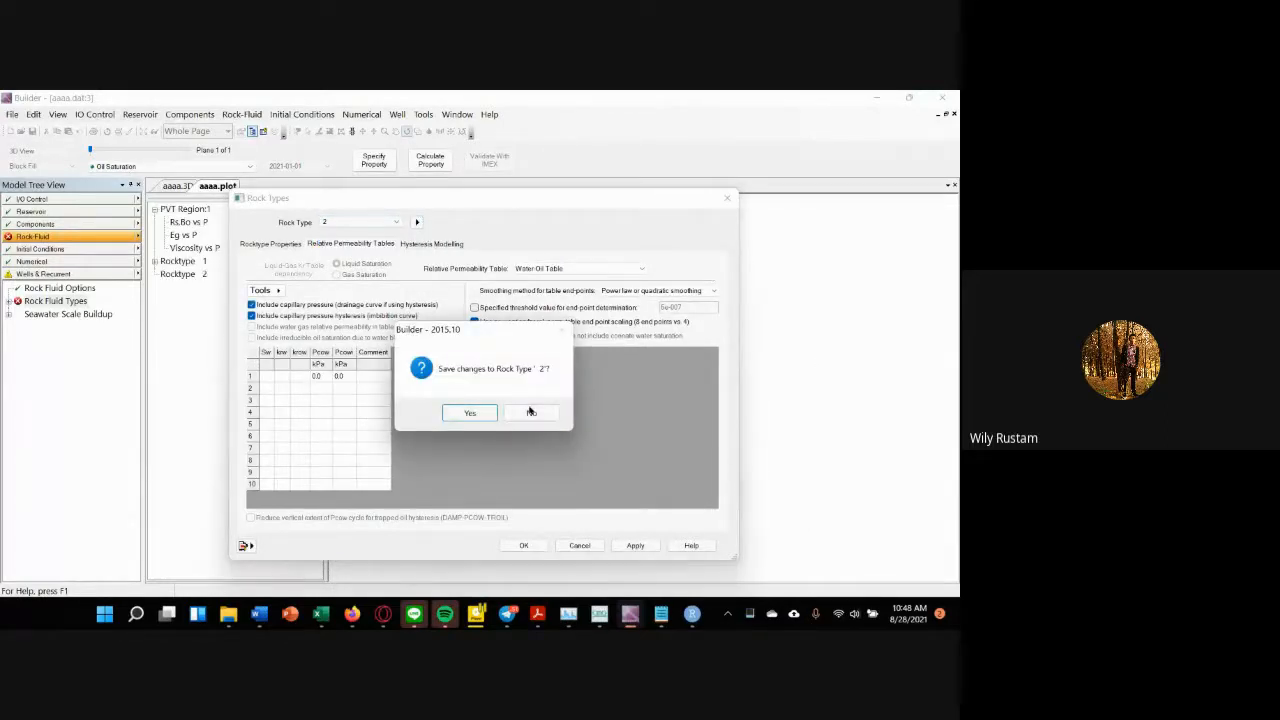
click(530, 412)
click(417, 222)
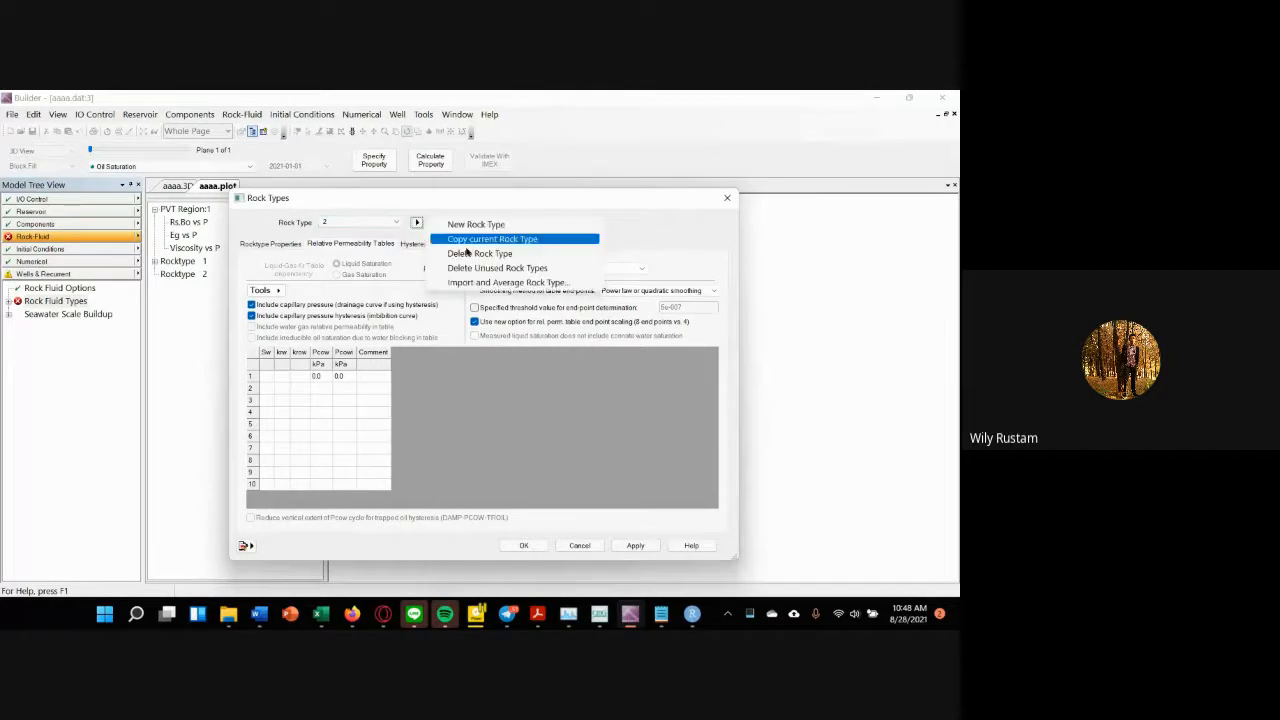
click(468, 254)
click(458, 412)
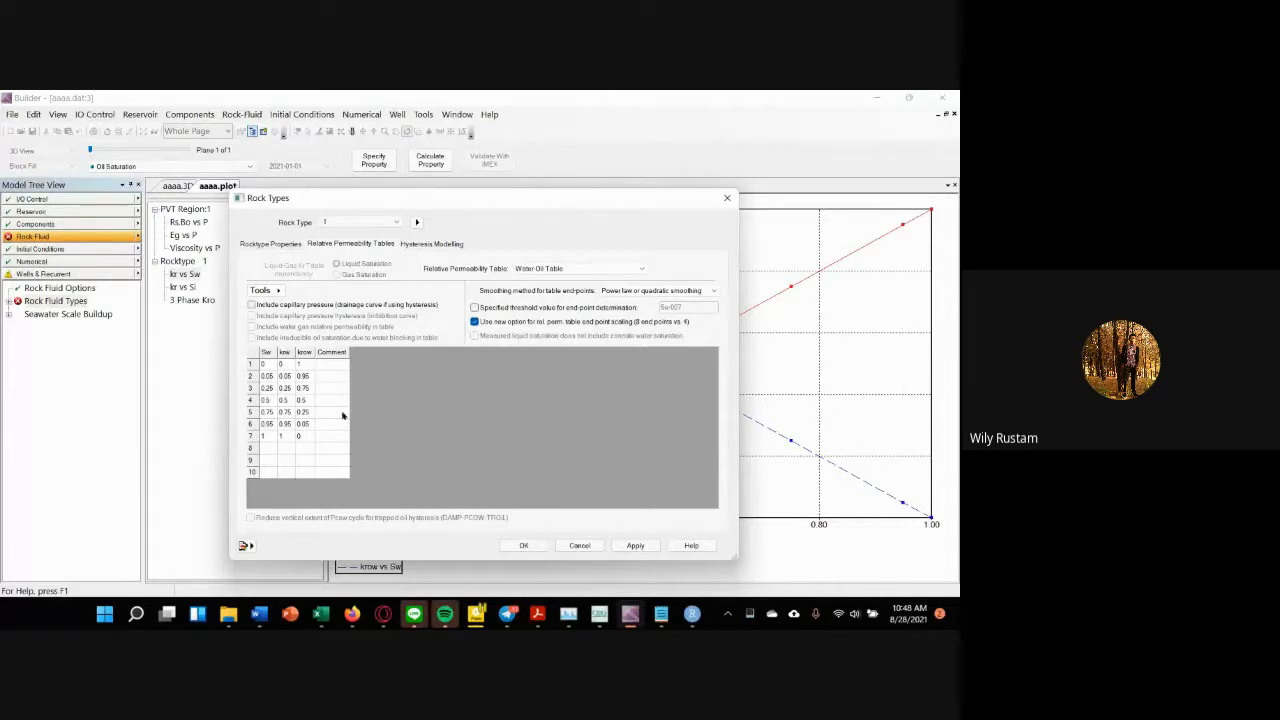
click(632, 269)
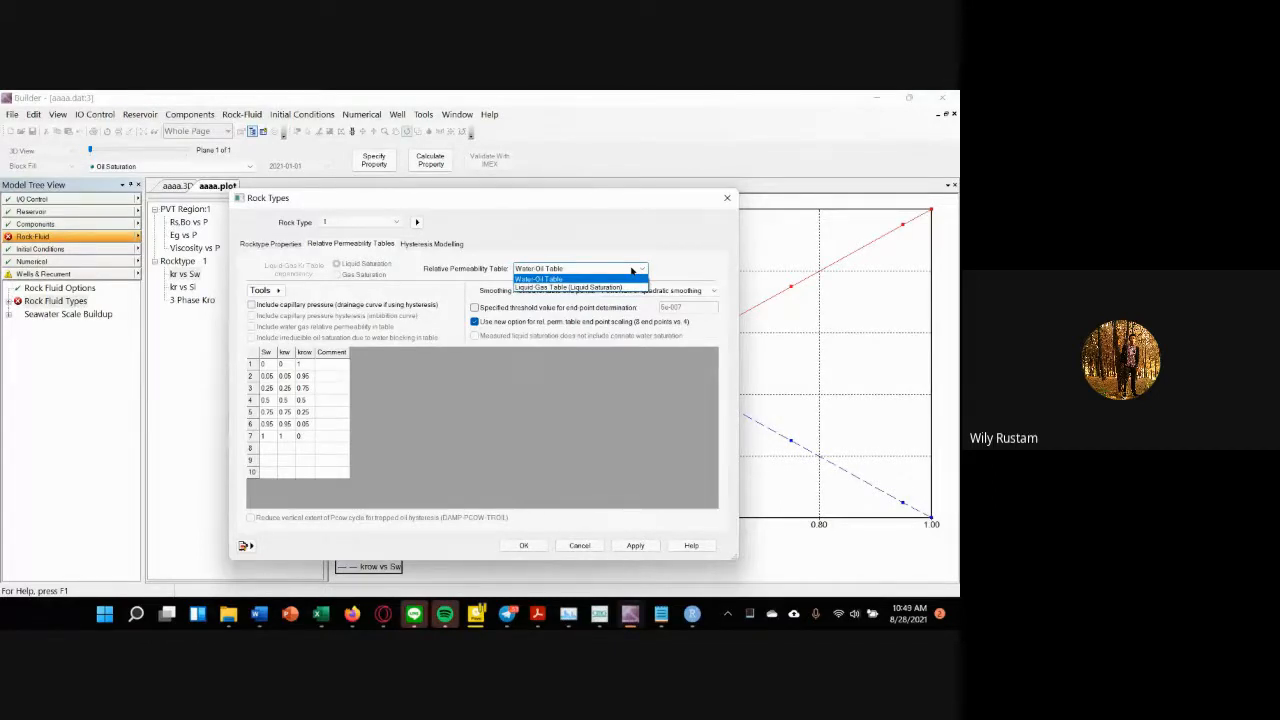
click(632, 270)
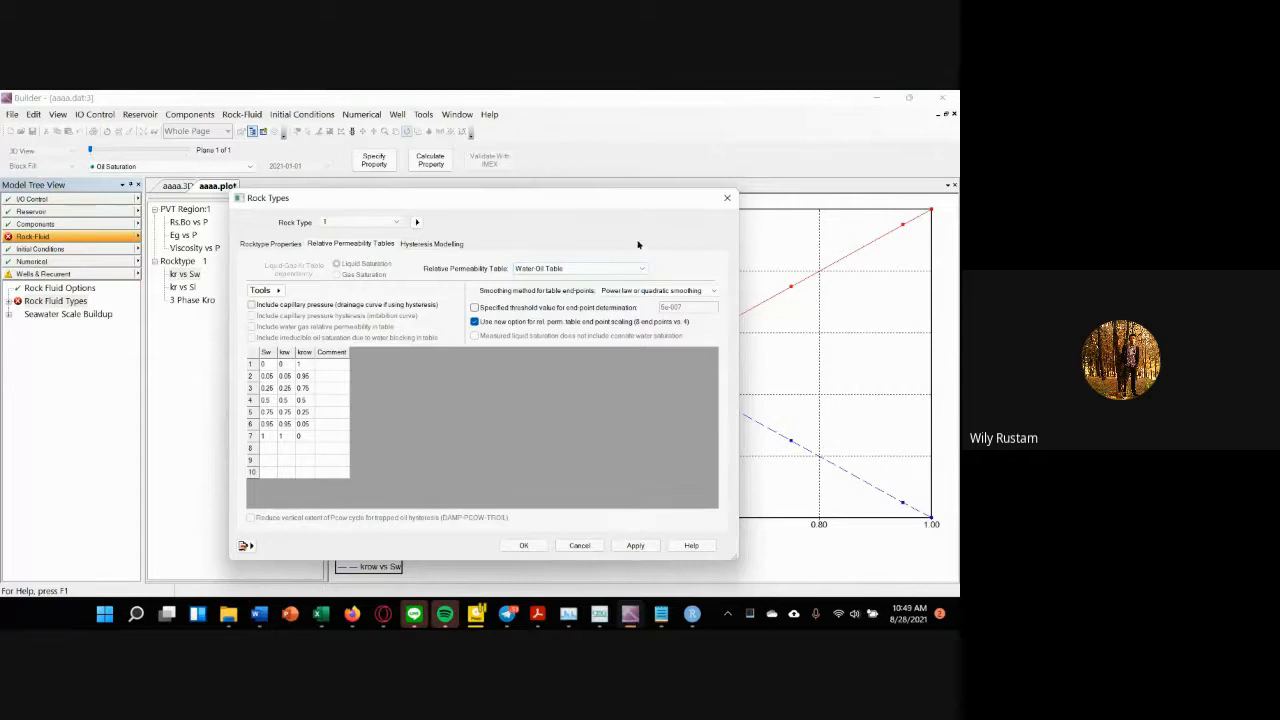
click(636, 546)
Step: Include capillary pressure (drainage curve) and capillary pressure hysteresis (imbibition curve) in rock type 1's water-oil table
drag(529, 203, 404, 175)
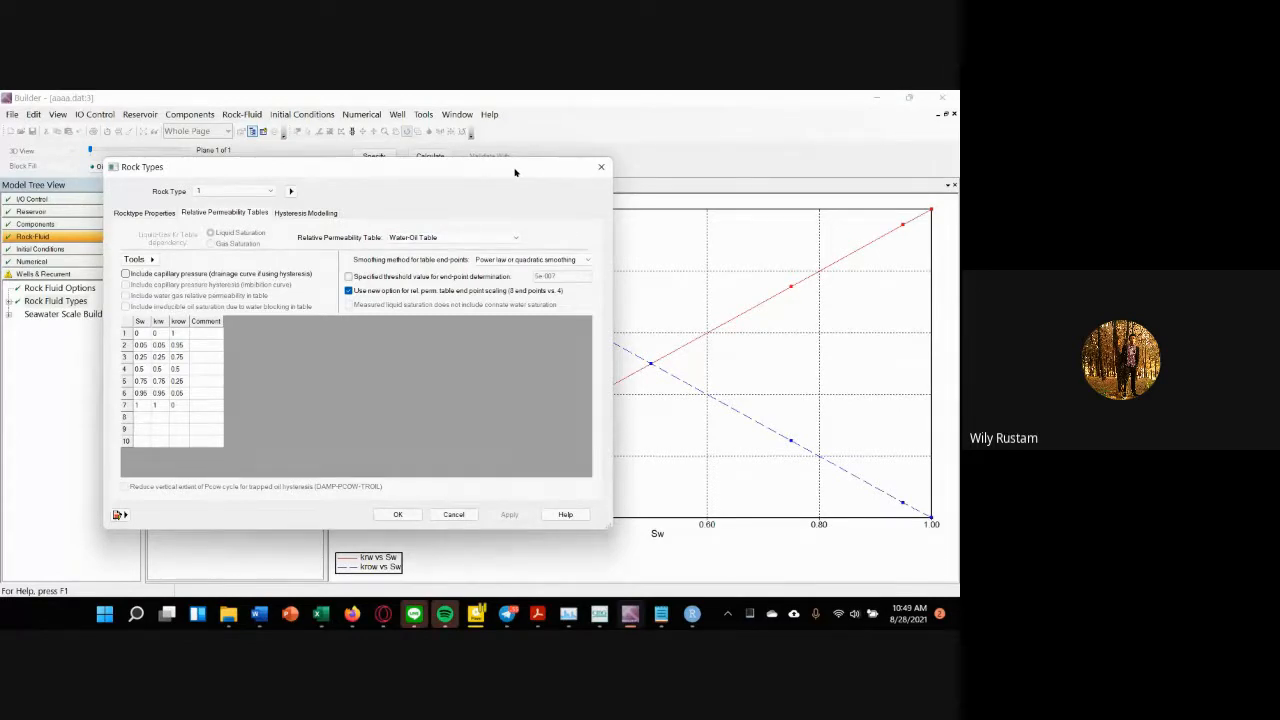
drag(488, 168, 579, 186)
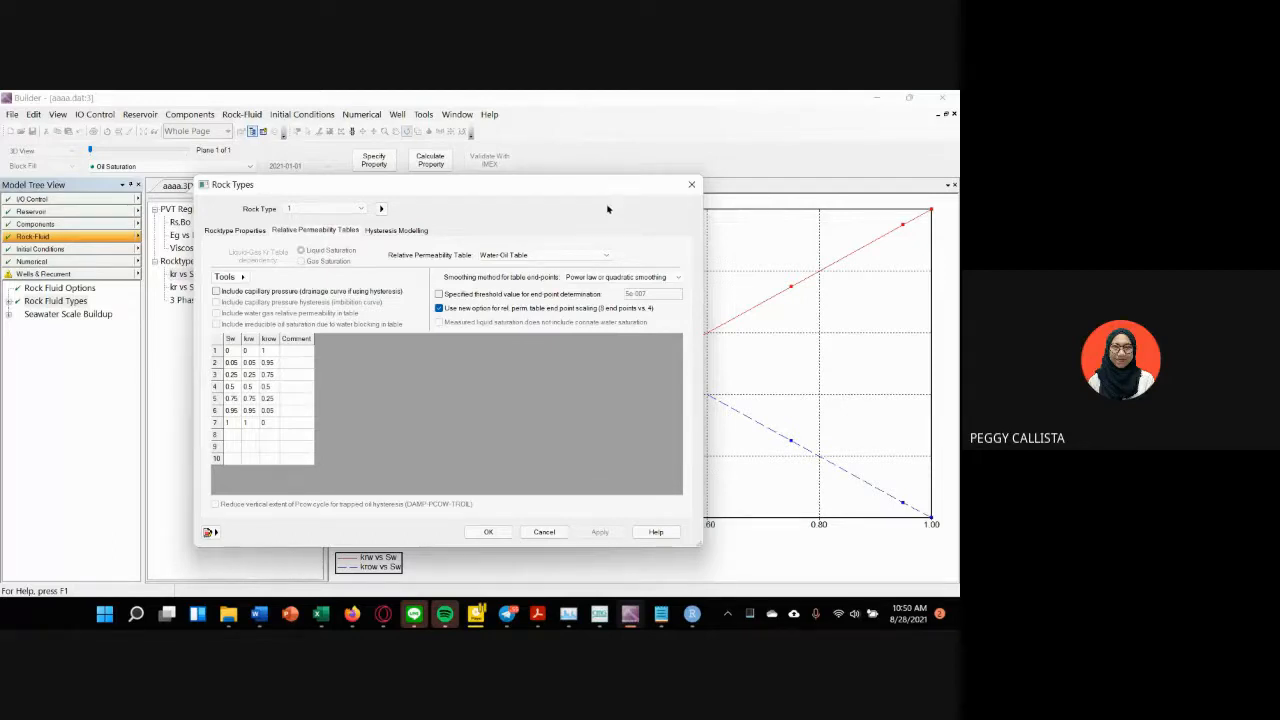
click(216, 291)
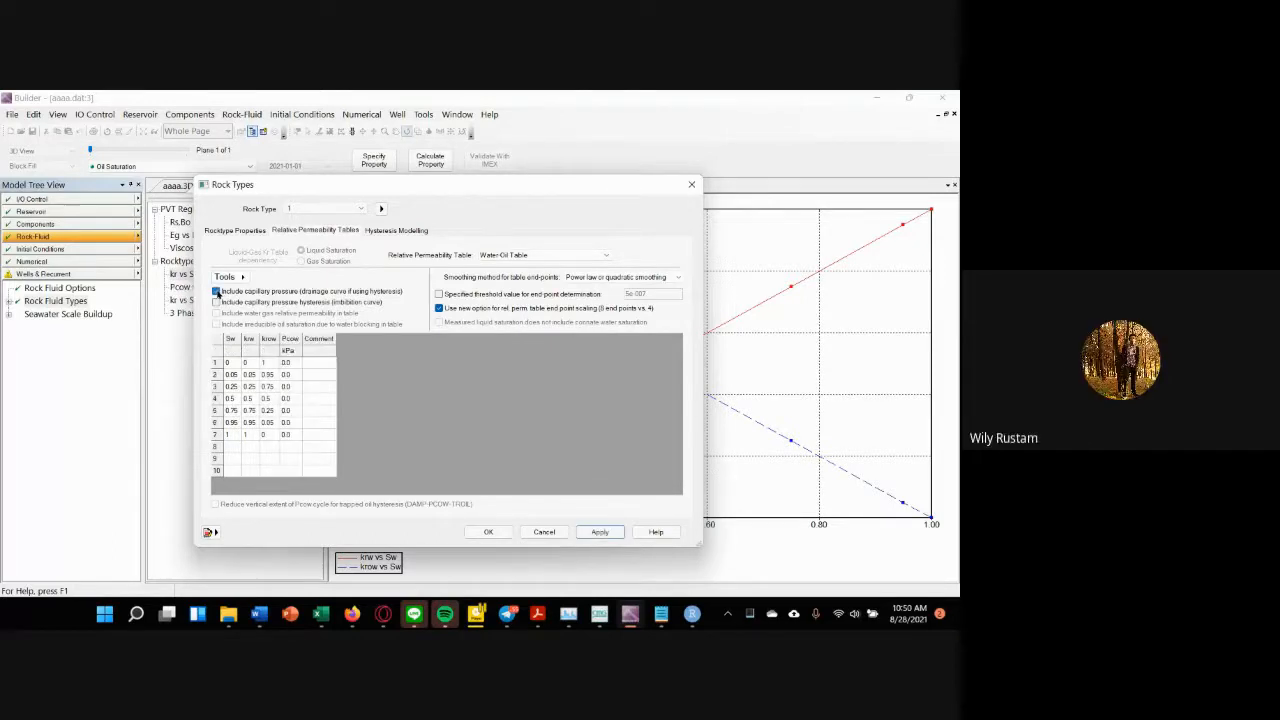
click(216, 291)
click(216, 291)
click(216, 291)
click(216, 291)
click(217, 302)
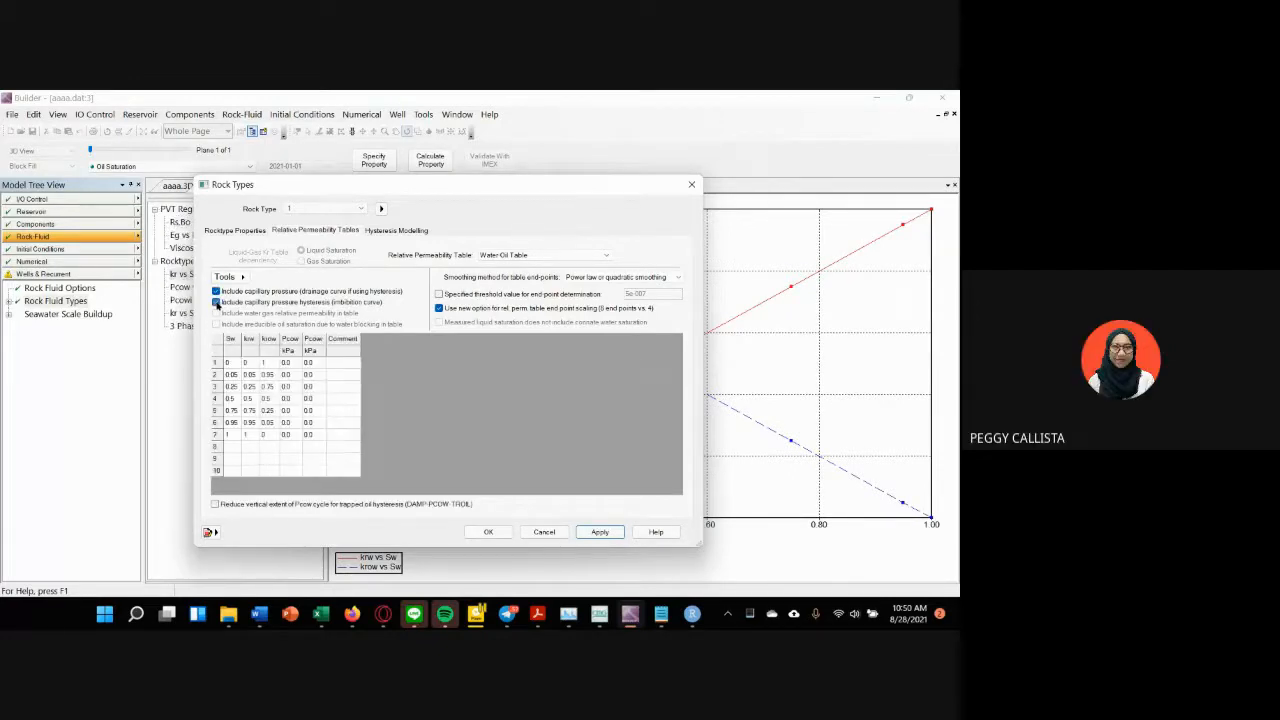
Step: Exclude capillary pressure hysteresis and capillary pressure from rock type 1's water-oil table and apply the settings
click(217, 302)
click(217, 291)
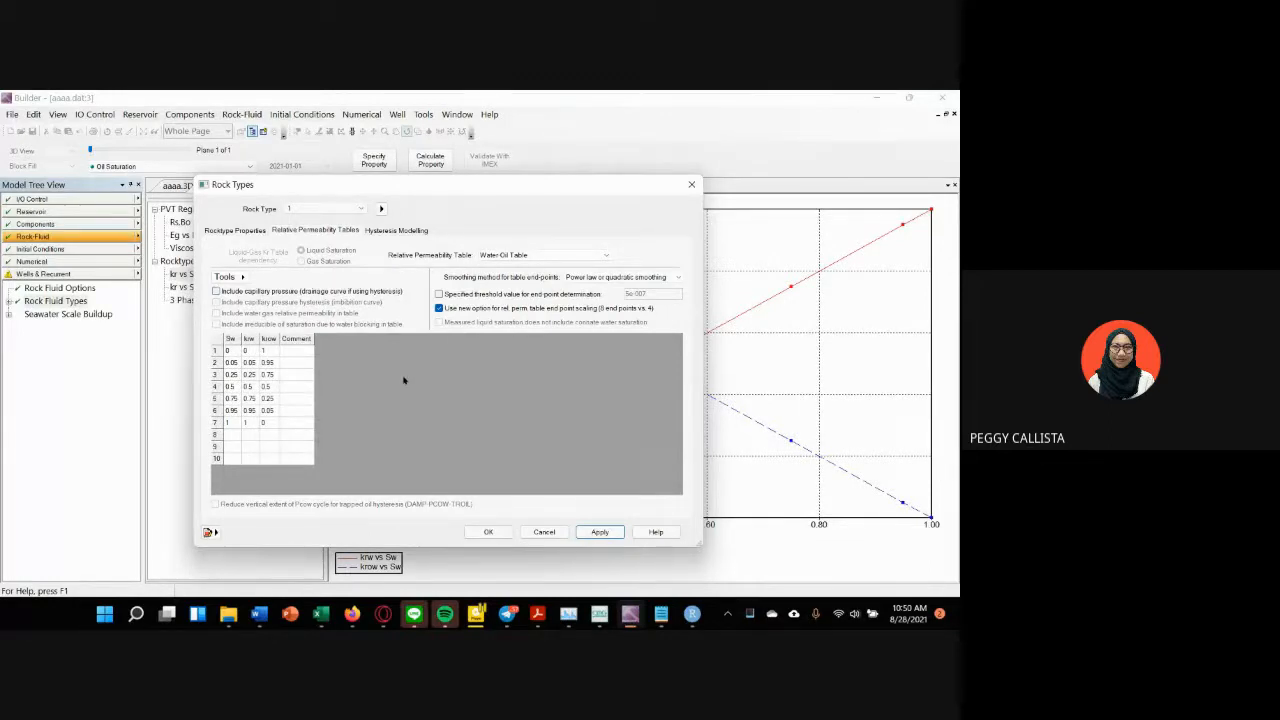
click(600, 531)
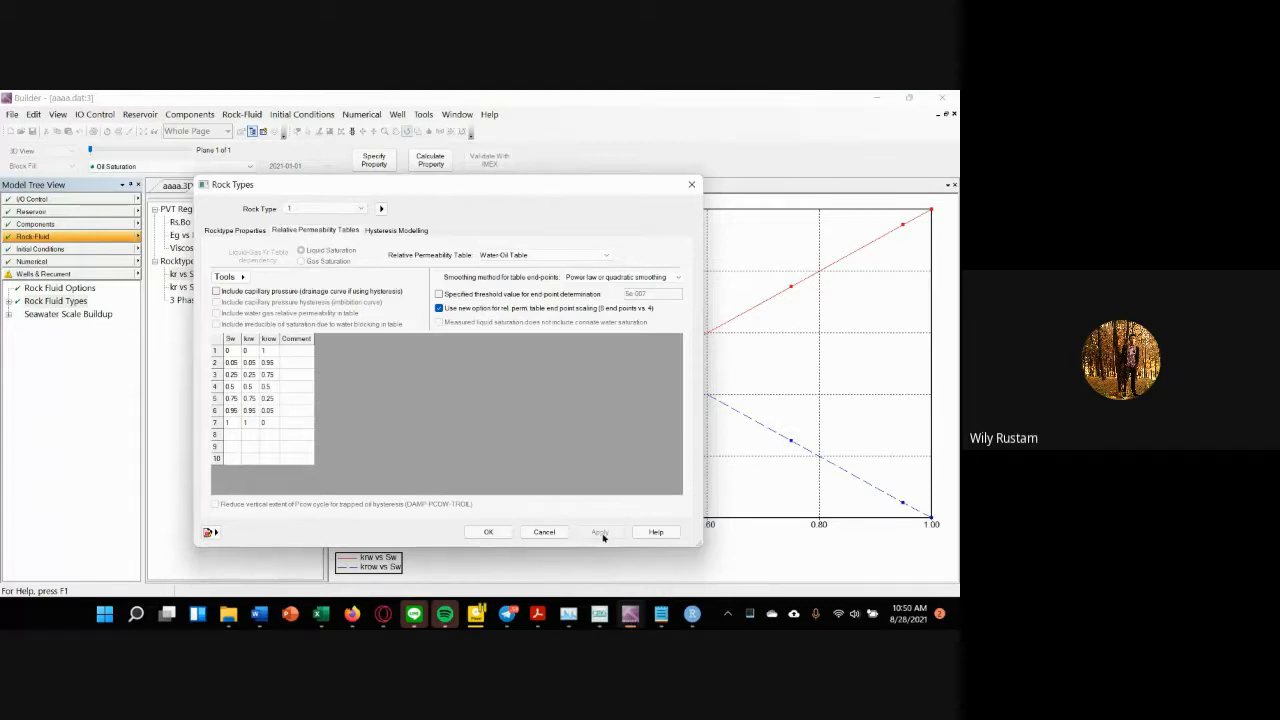
click(606, 255)
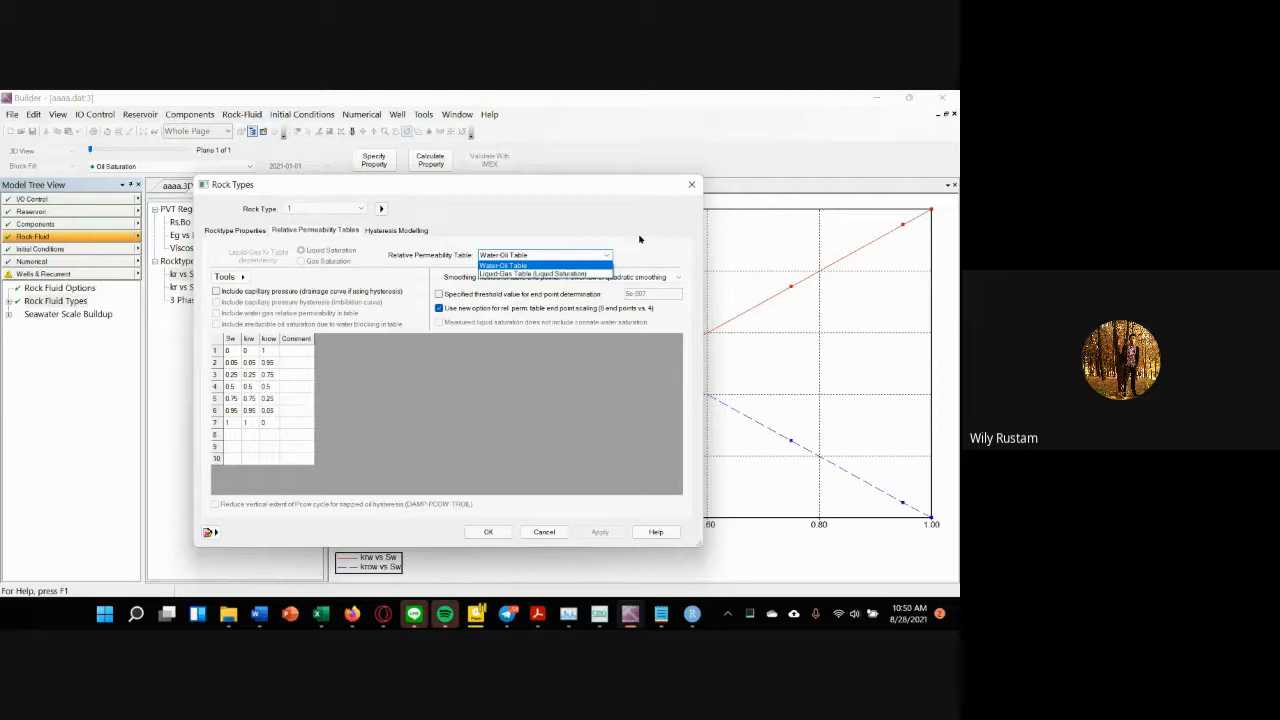
click(640, 239)
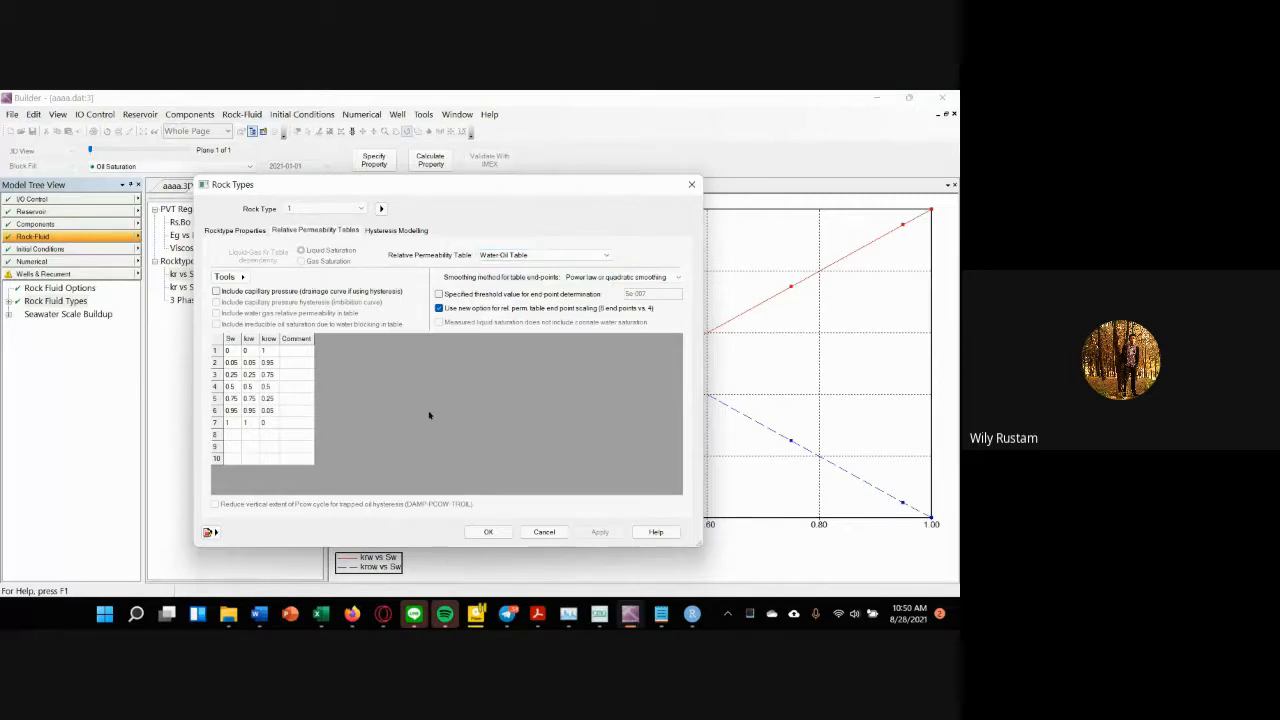
drag(597, 184, 486, 144)
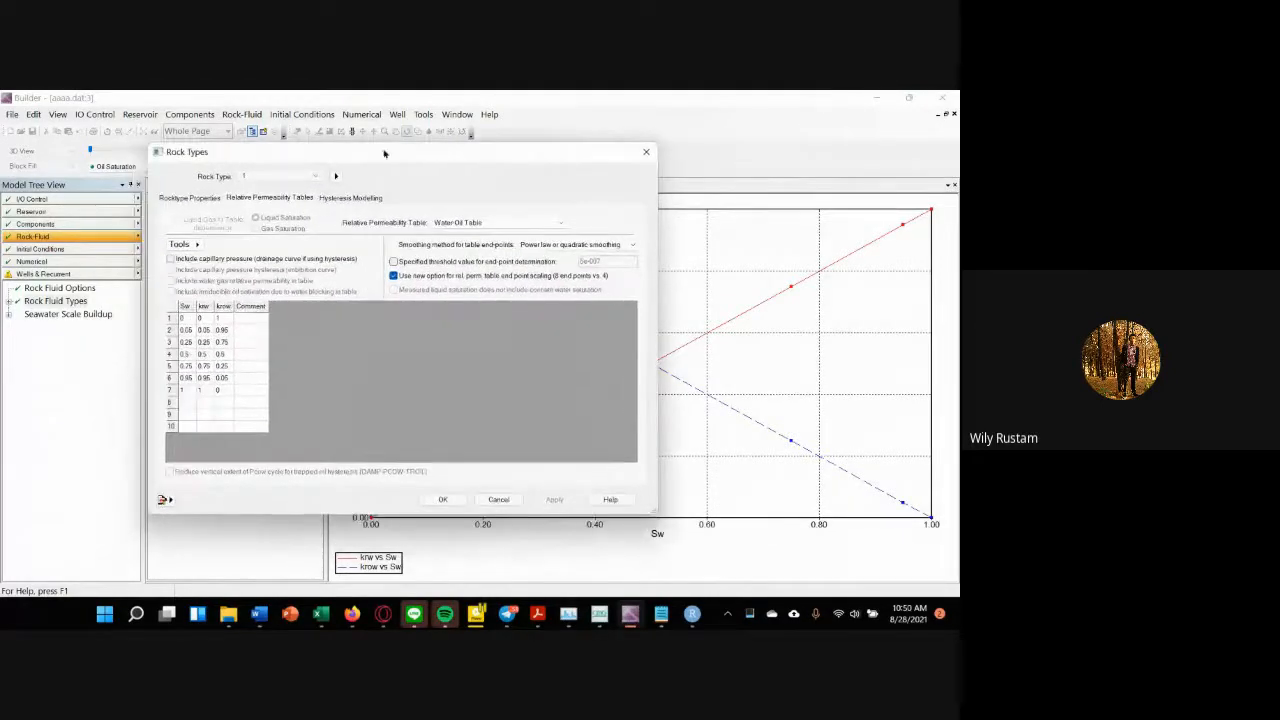
drag(384, 153, 317, 149)
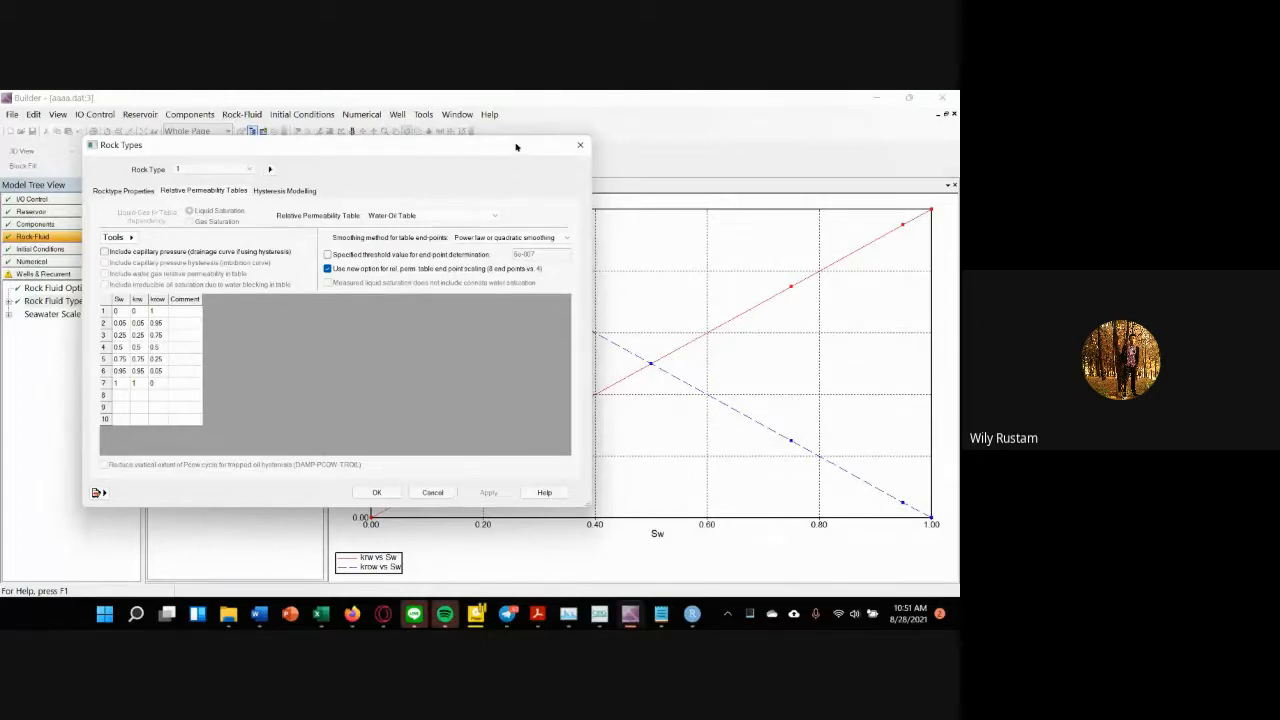
drag(518, 148, 434, 149)
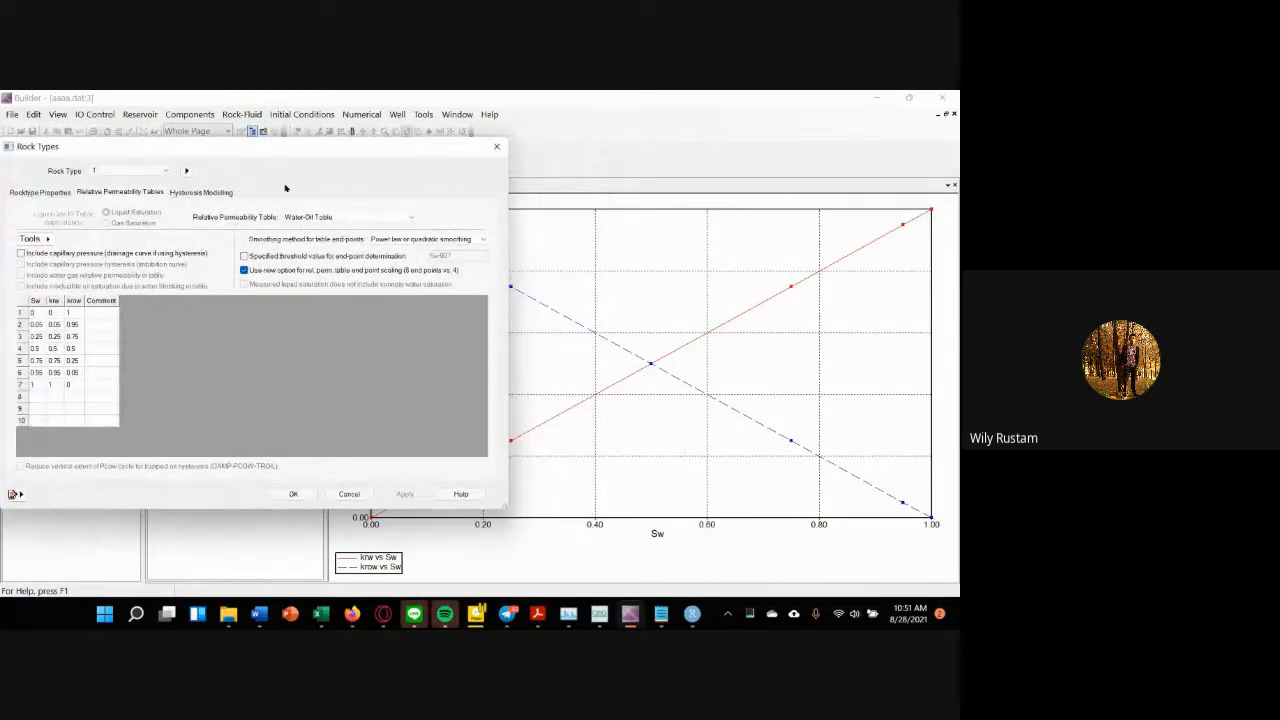
drag(303, 149, 478, 156)
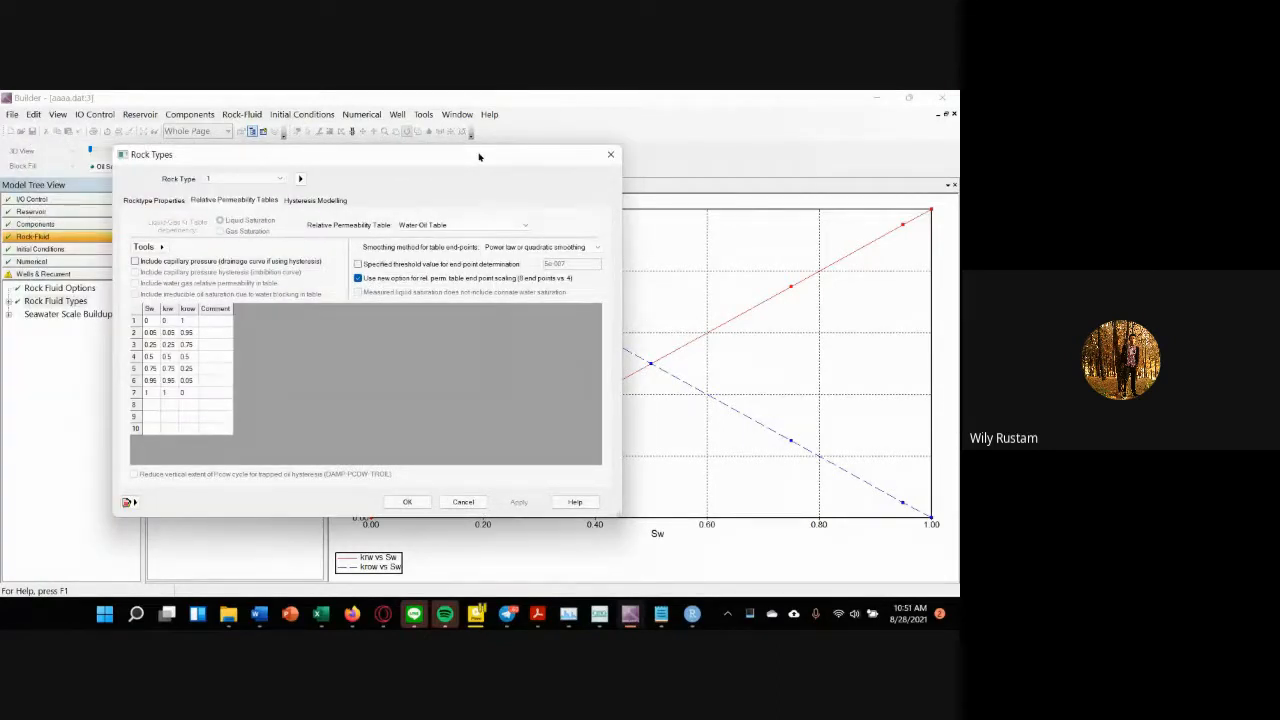
Step: Display rock type 1's Liquid-Gas Table (Liquid Saturation) in place of the water-oil table
click(520, 227)
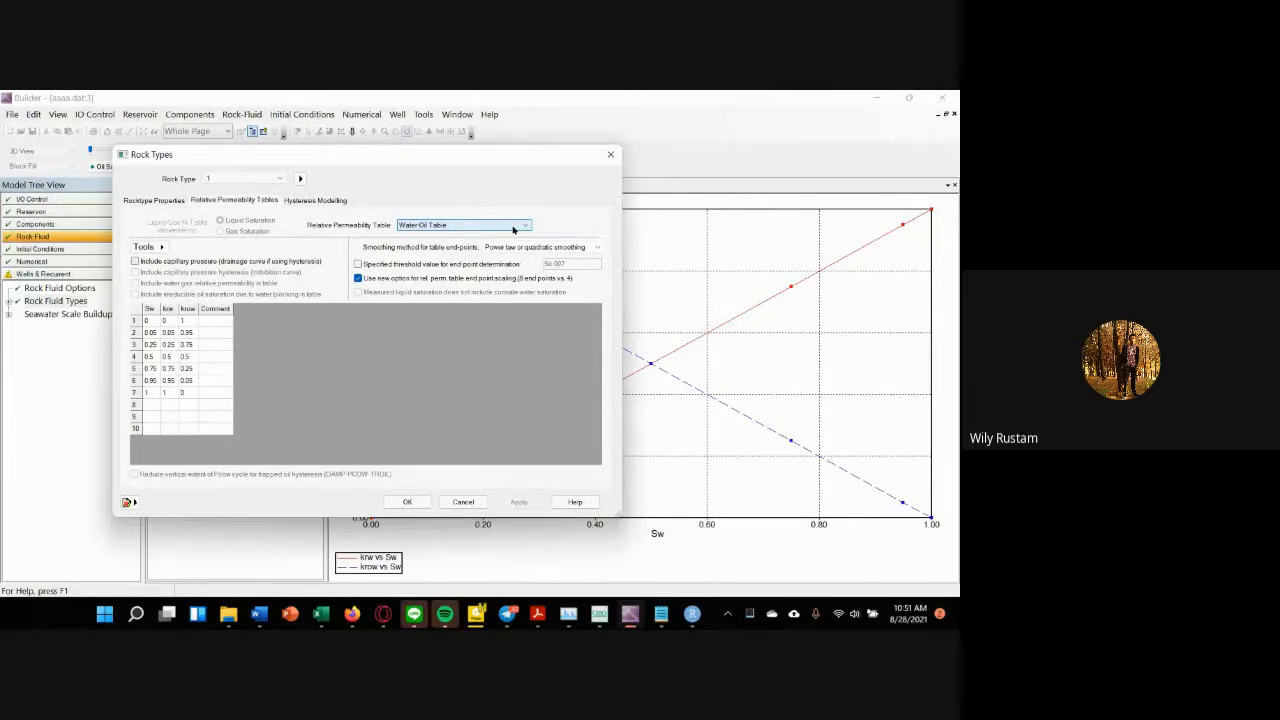
click(383, 345)
click(524, 228)
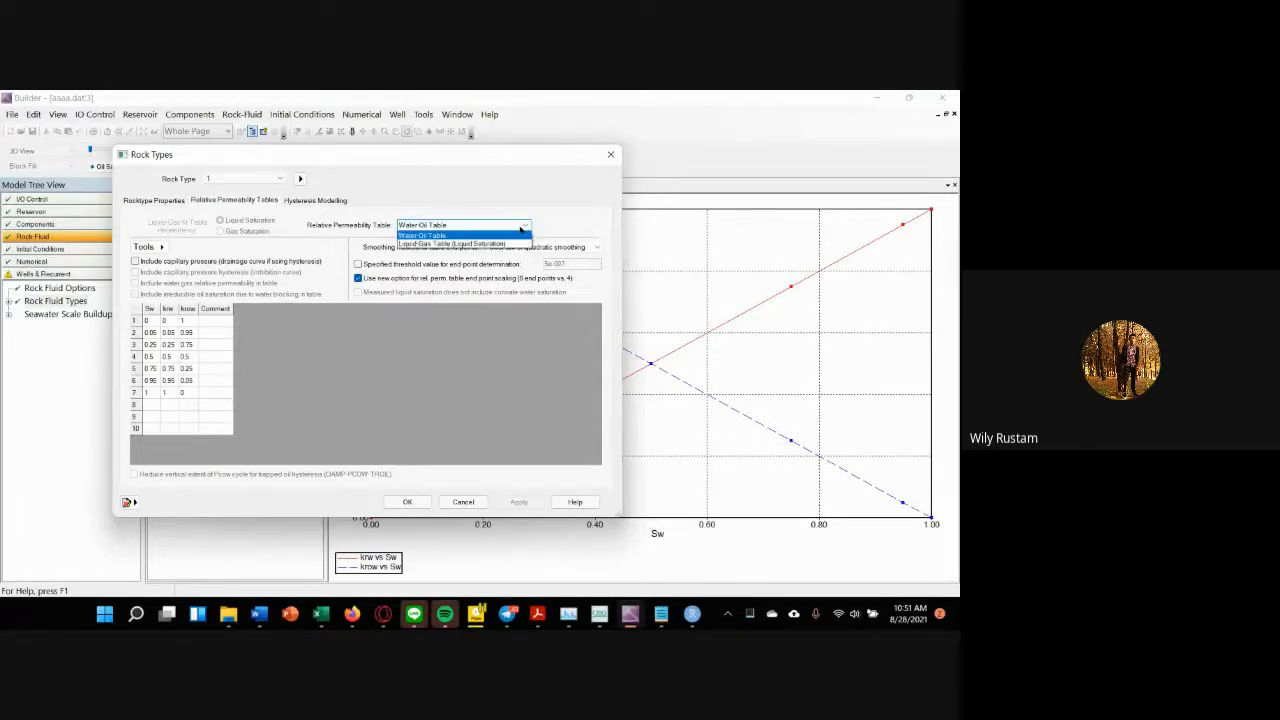
click(440, 245)
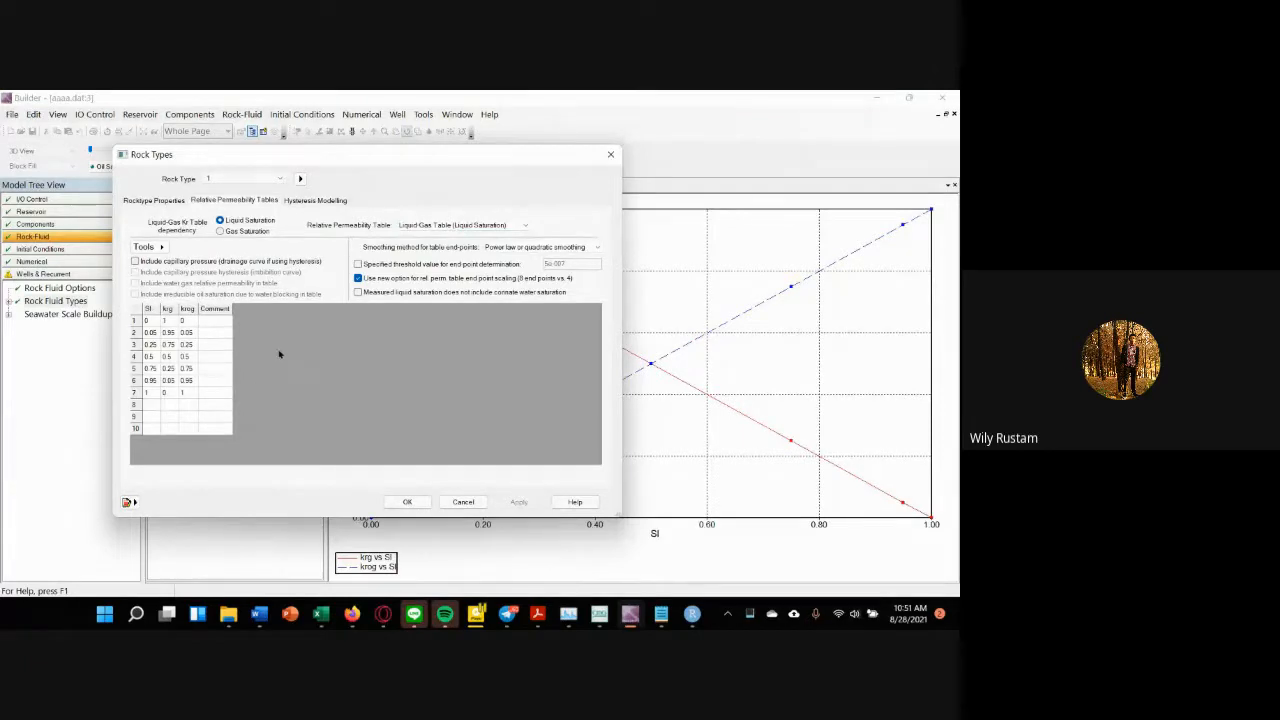
Step: Examine the liquid saturation, krg, krog and Comment columns of rock type 1's liquid-gas table and close the rock type settings
drag(369, 162, 426, 164)
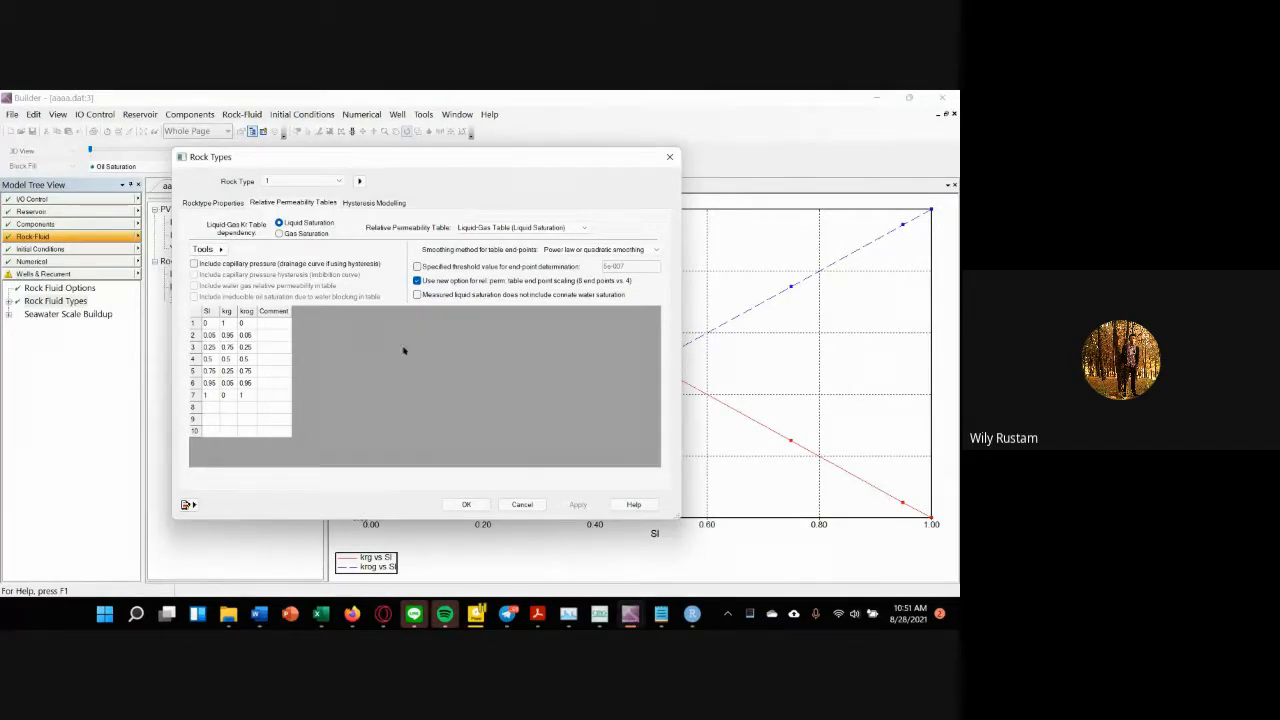
click(282, 324)
click(277, 347)
click(276, 395)
click(278, 431)
click(287, 383)
click(280, 323)
click(275, 359)
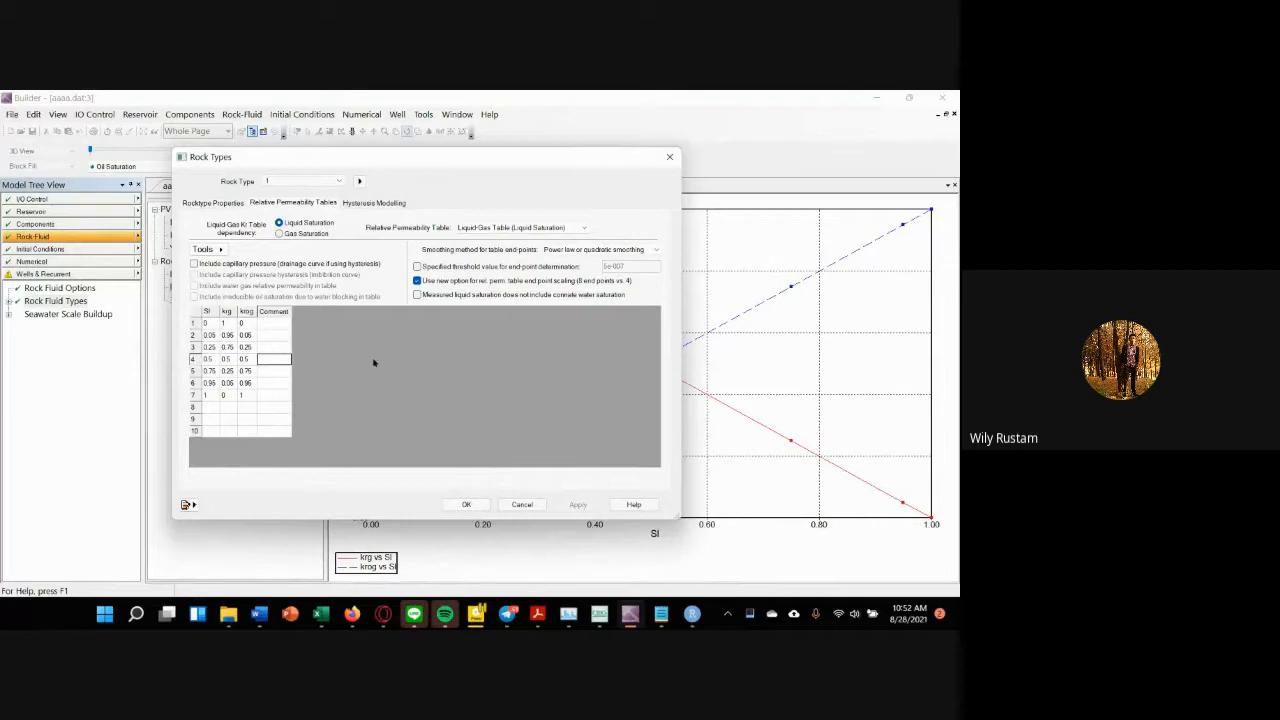
click(197, 311)
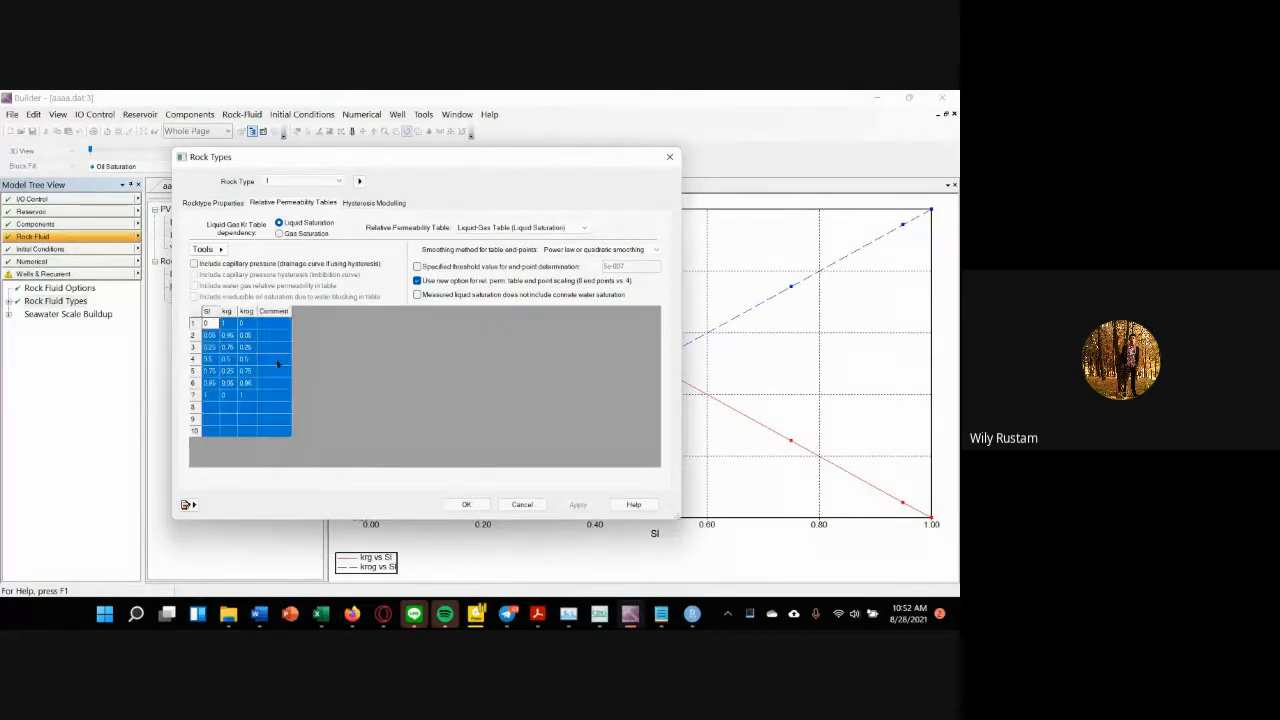
click(370, 405)
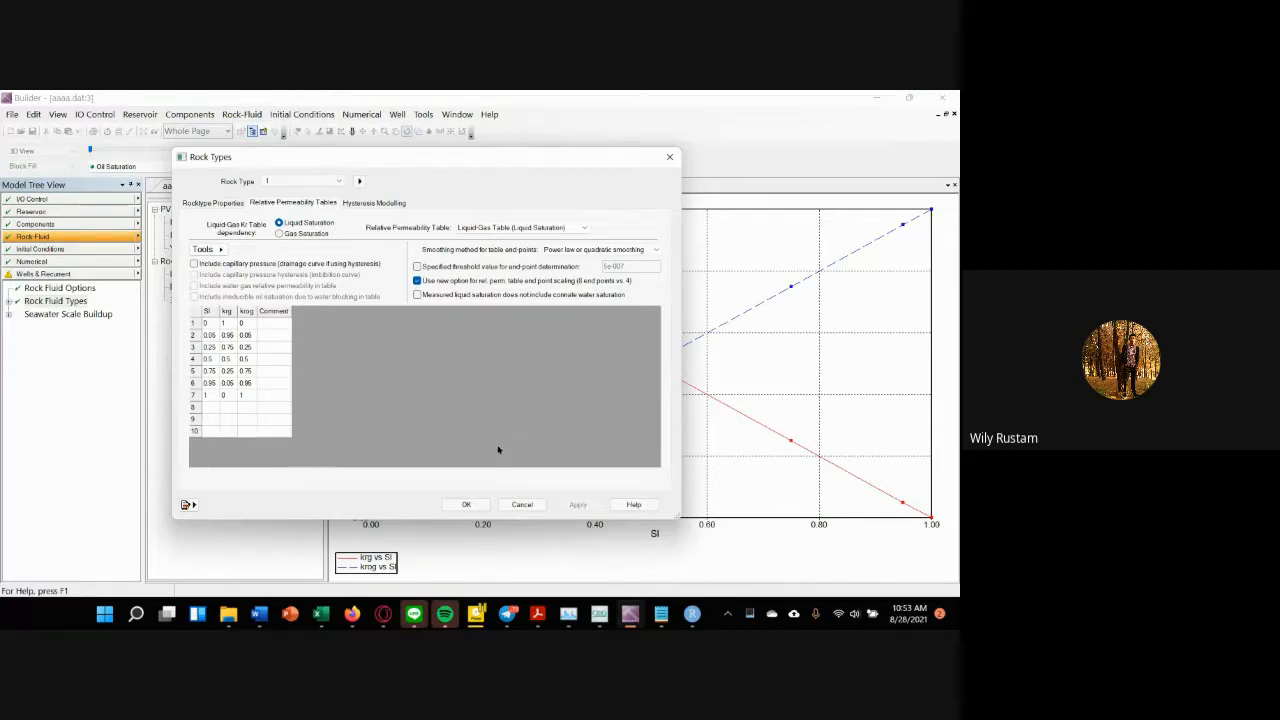
click(466, 504)
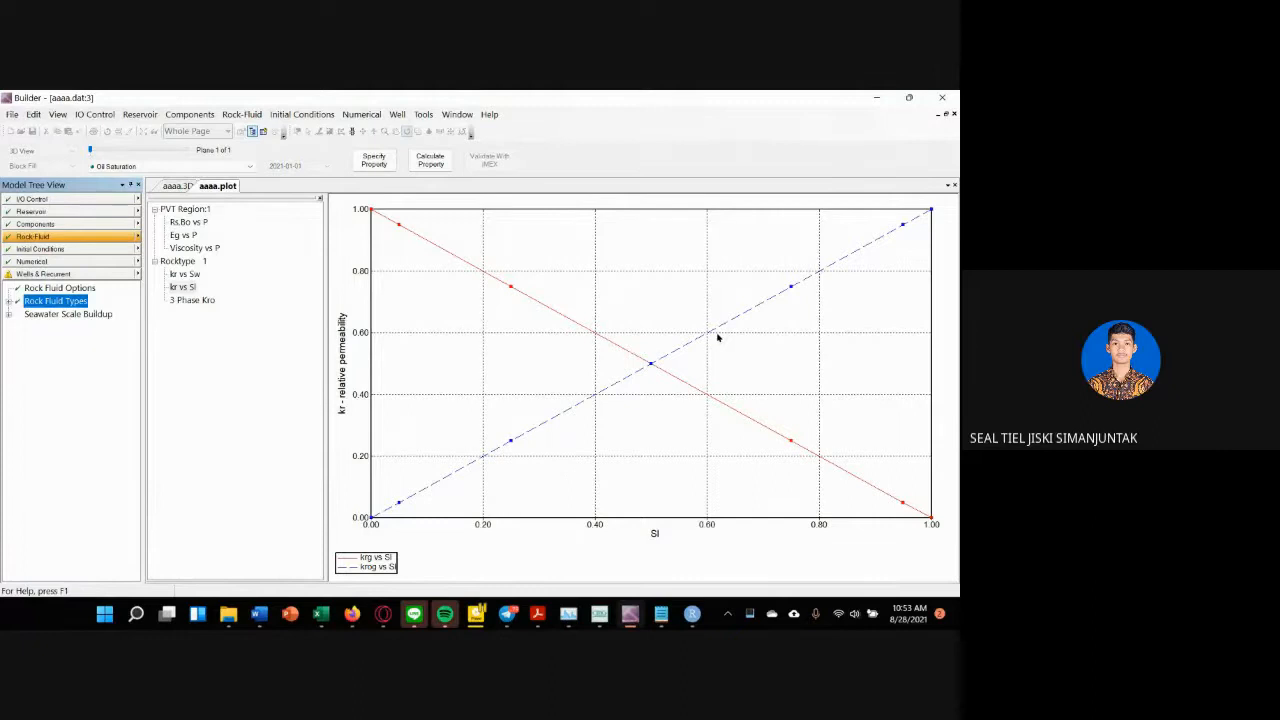
Step: Reopen the rock fluid types and display rock type 1's Liquid-Gas Table (Liquid Saturation) again
double_click(60, 301)
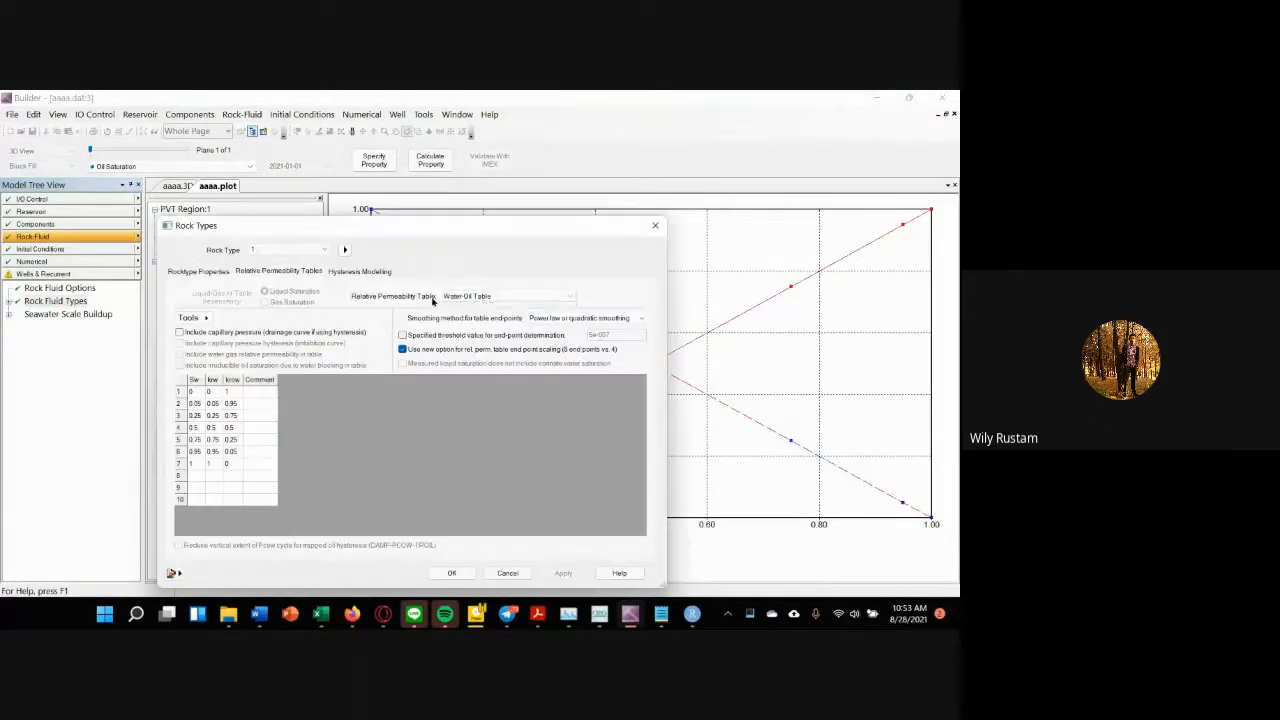
click(505, 296)
click(508, 310)
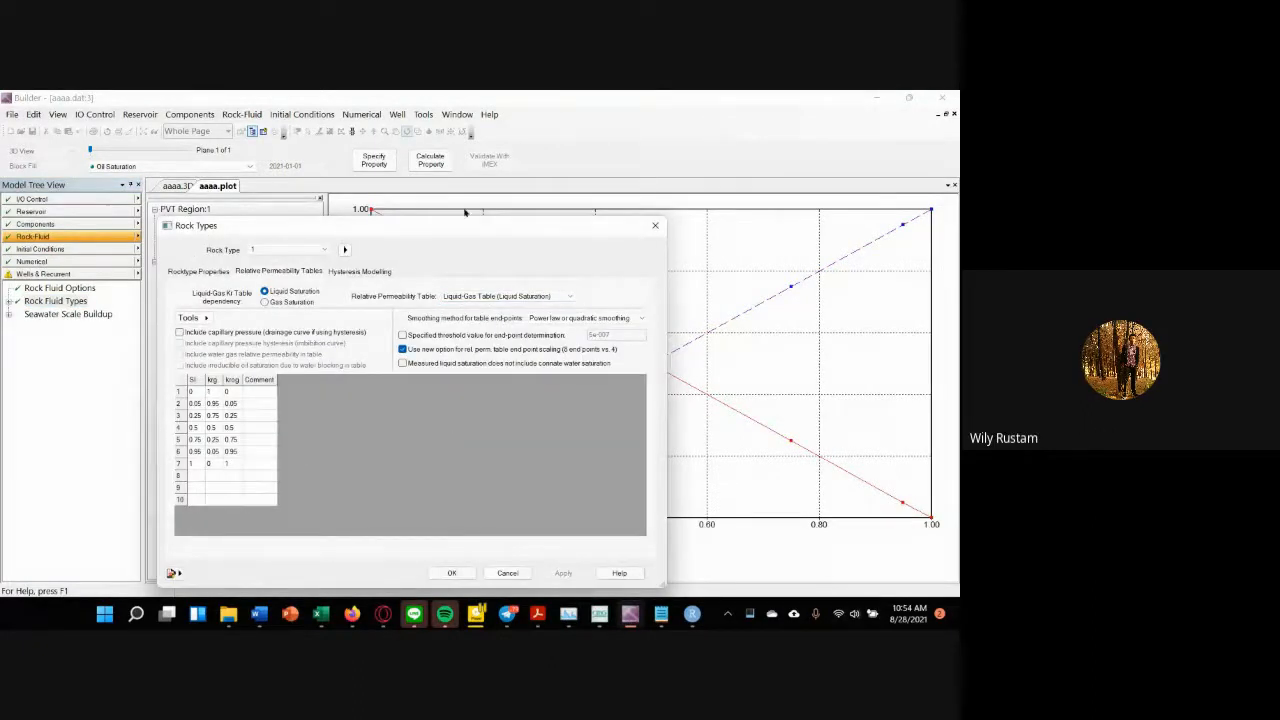
drag(469, 224, 472, 178)
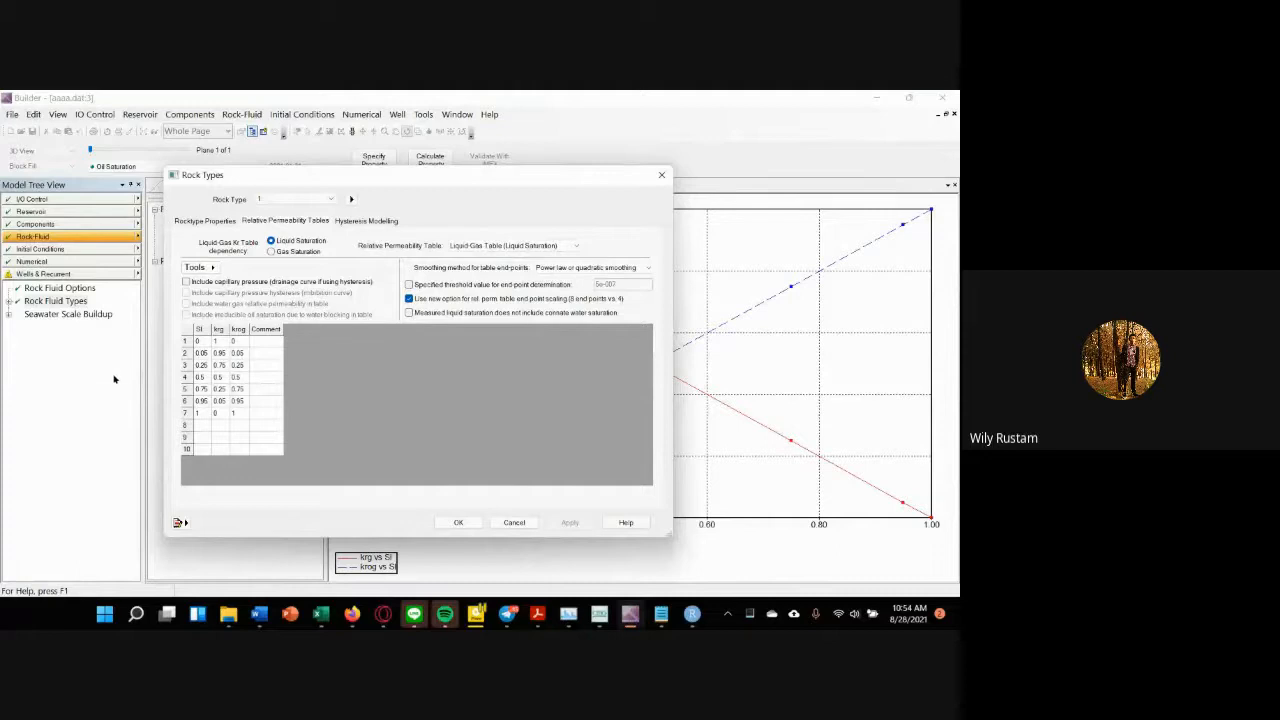
Step: Switch to the Notepad notes and review the reference depth and the water-oil and gas-oil contact depths
click(661, 613)
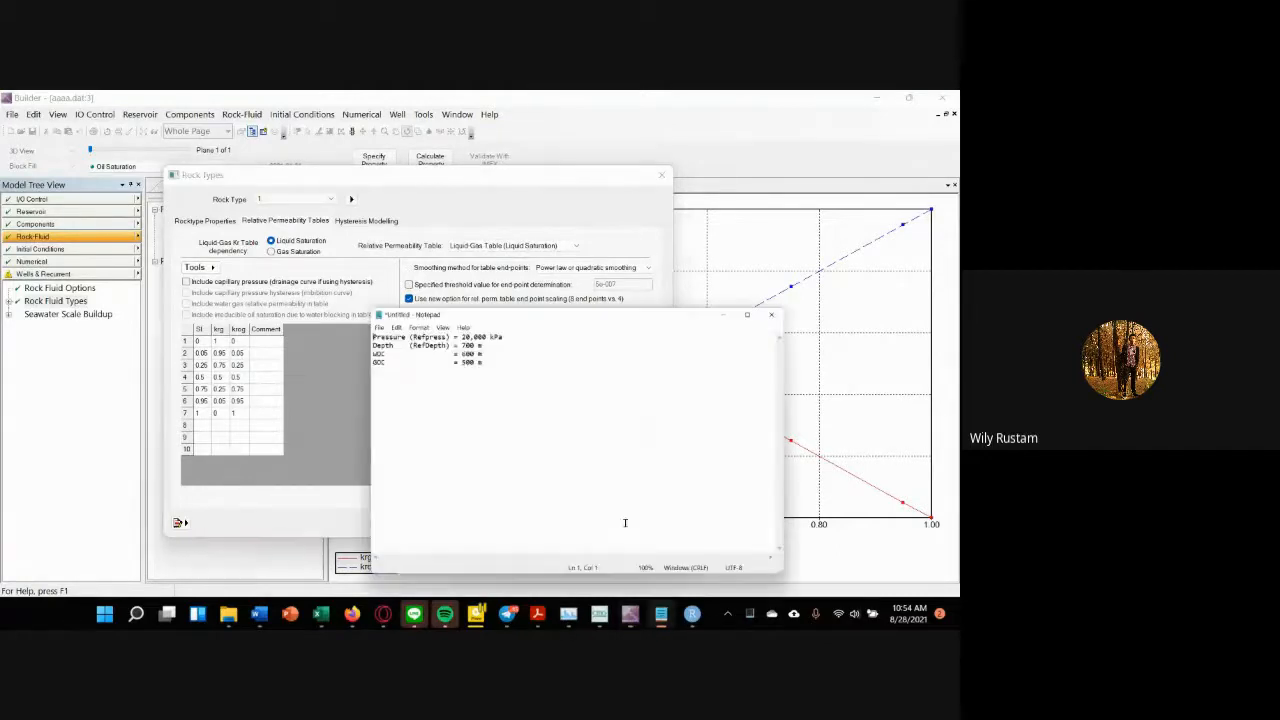
drag(485, 226, 615, 219)
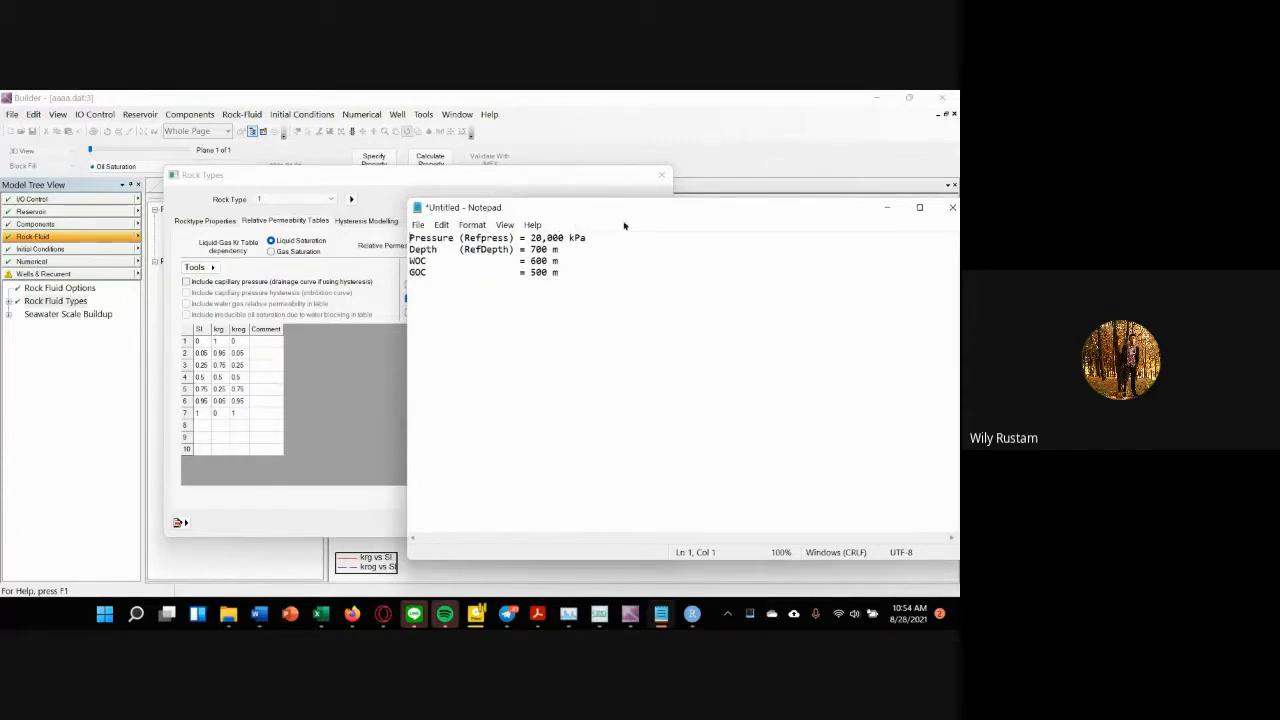
drag(626, 222, 530, 218)
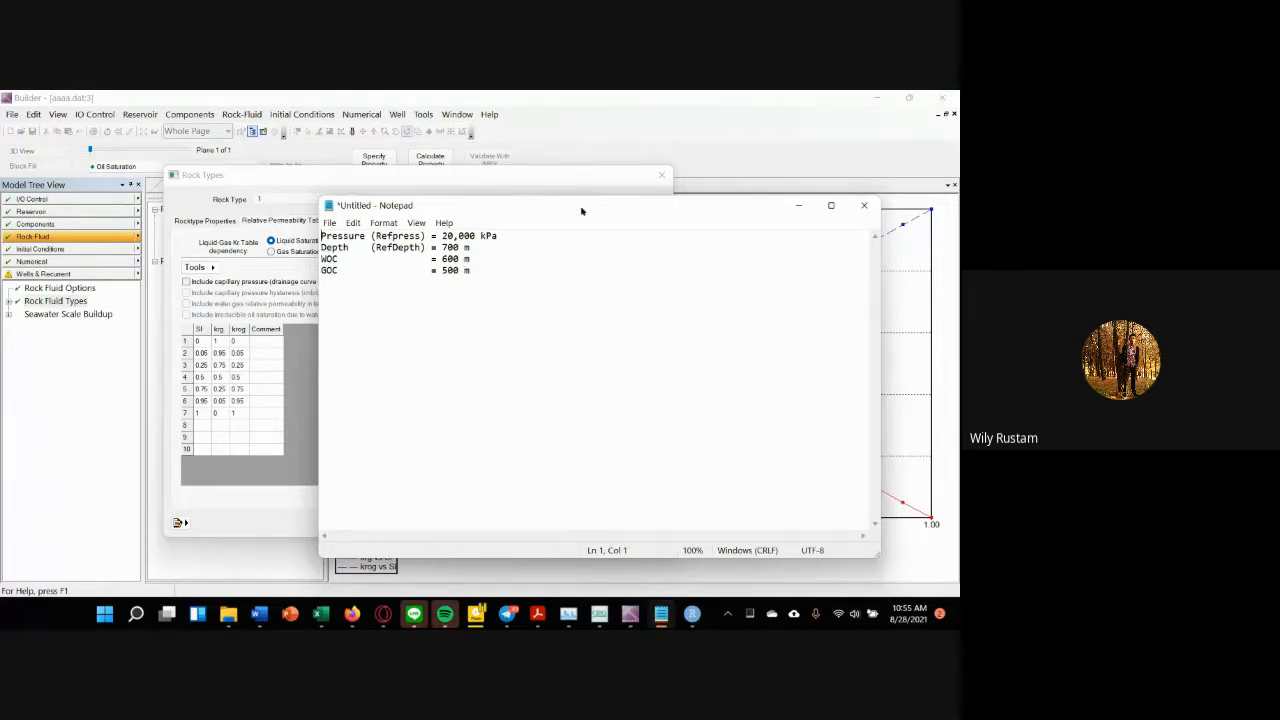
drag(581, 211, 563, 212)
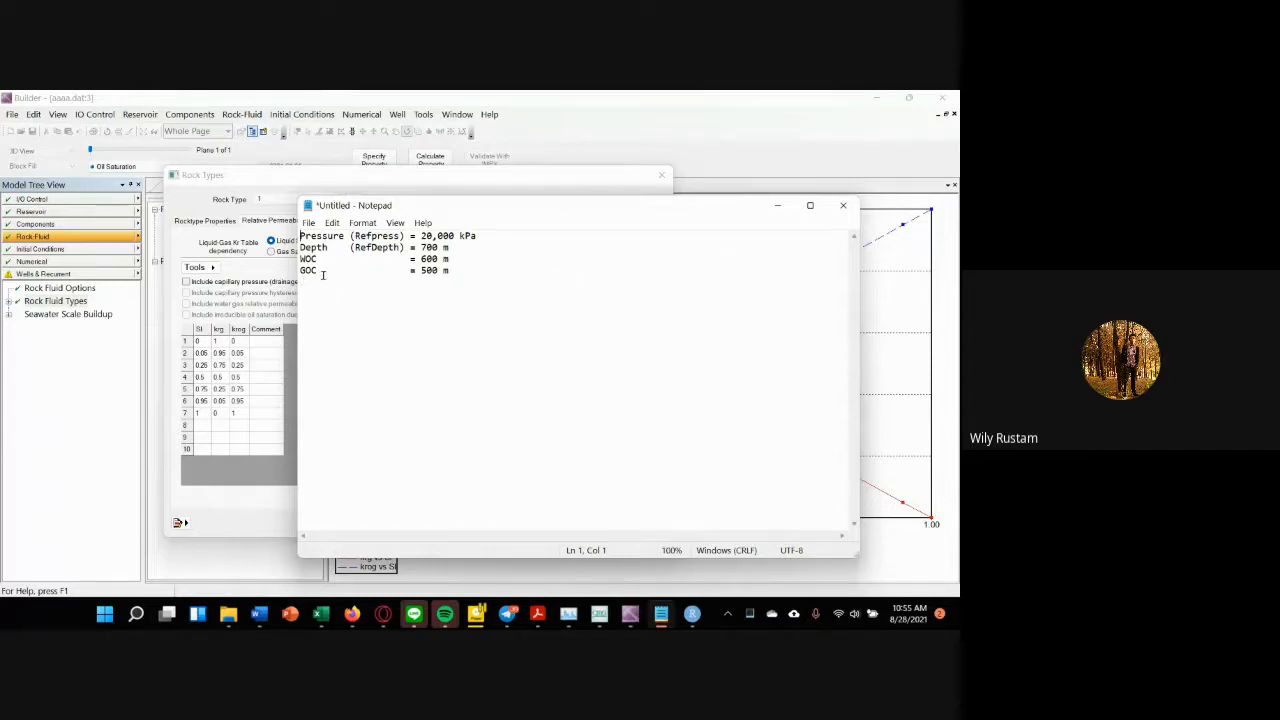
drag(419, 270, 434, 270)
click(494, 283)
double_click(431, 270)
click(429, 259)
drag(609, 206, 615, 213)
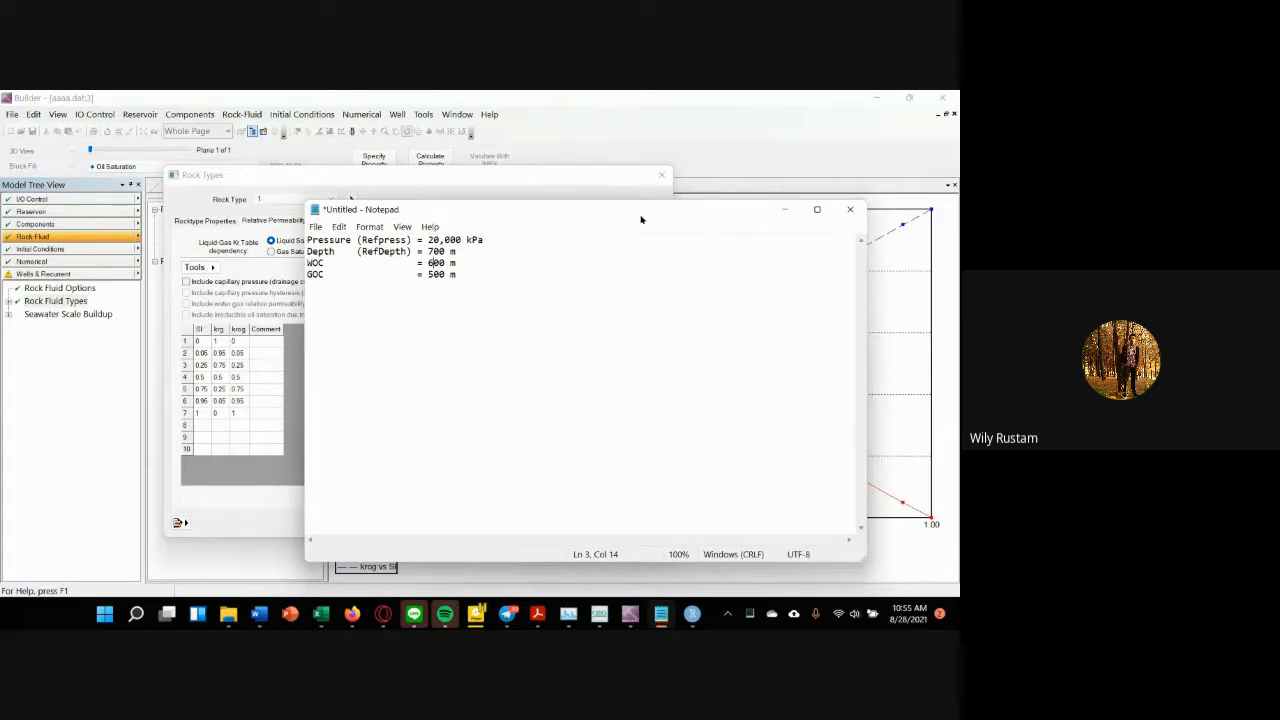
mouse_move(725, 213)
mouse_down()
mouse_move(703, 214)
mouse_move(721, 212)
mouse_up()
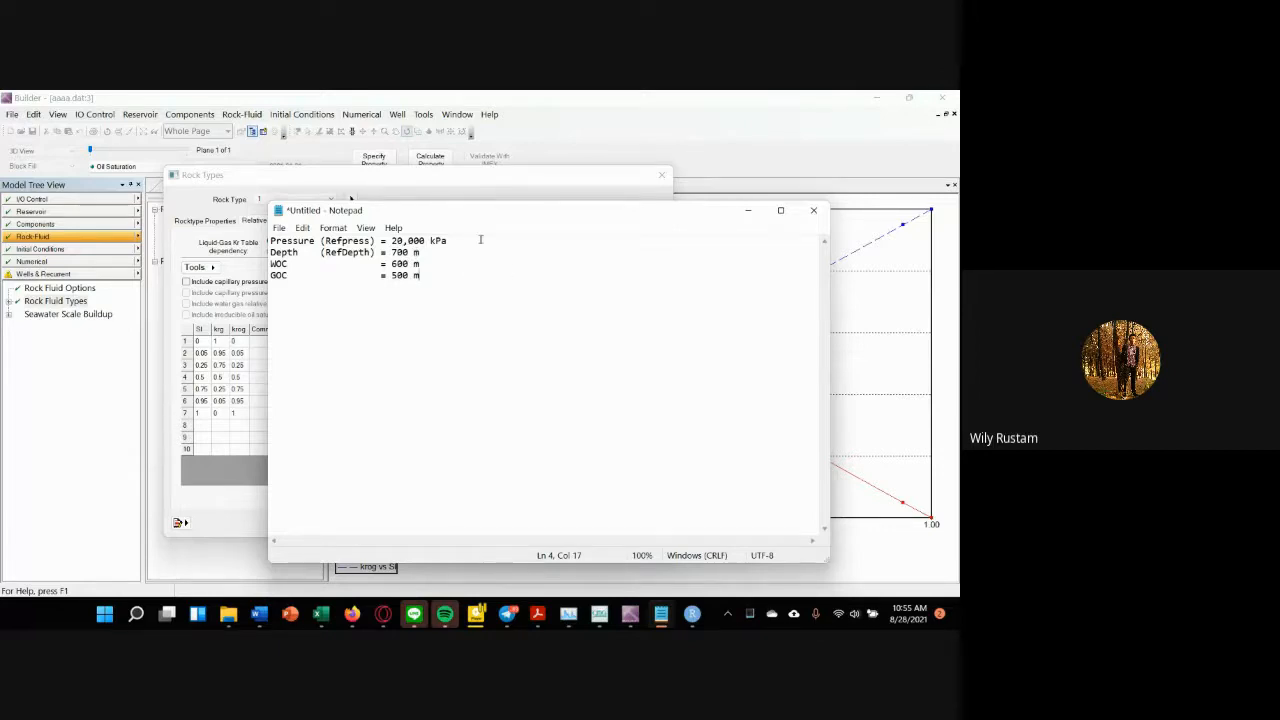
Step: Review the reference pressure and its unit in the notes, and put Notepad away
click(479, 240)
drag(628, 211, 658, 209)
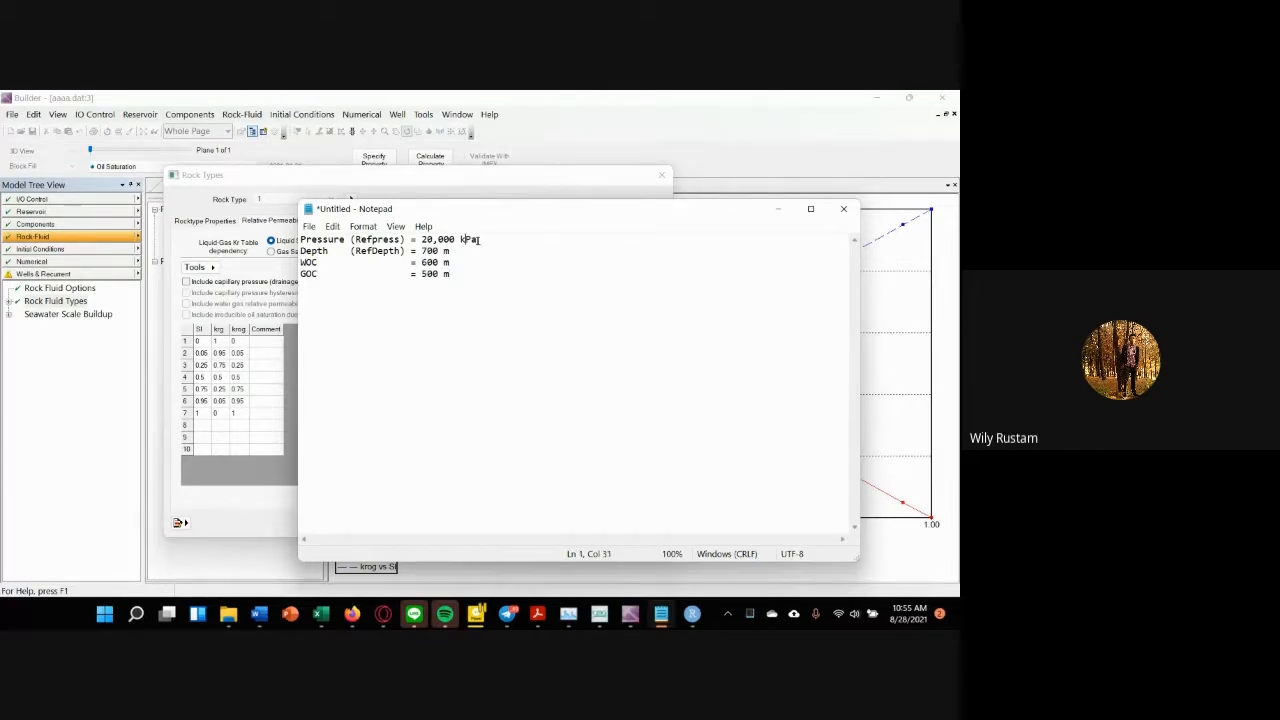
click(425, 239)
drag(427, 239, 436, 239)
click(450, 239)
drag(756, 212, 766, 211)
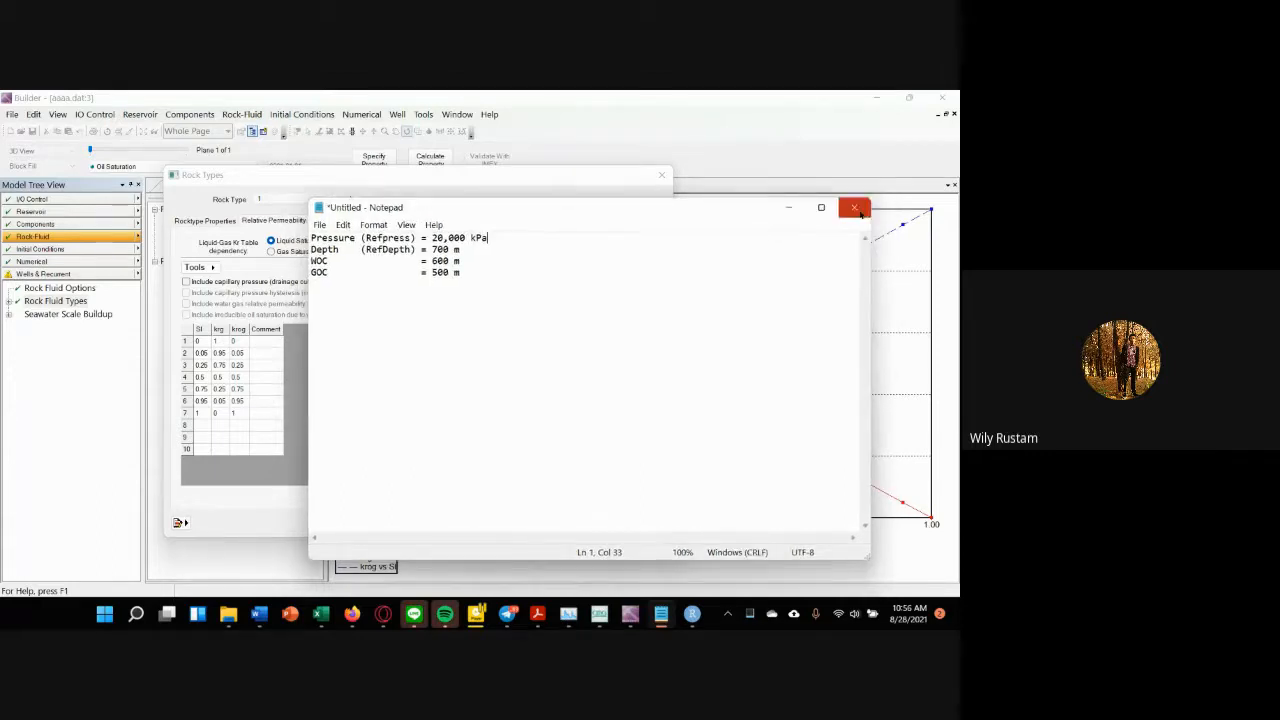
click(790, 208)
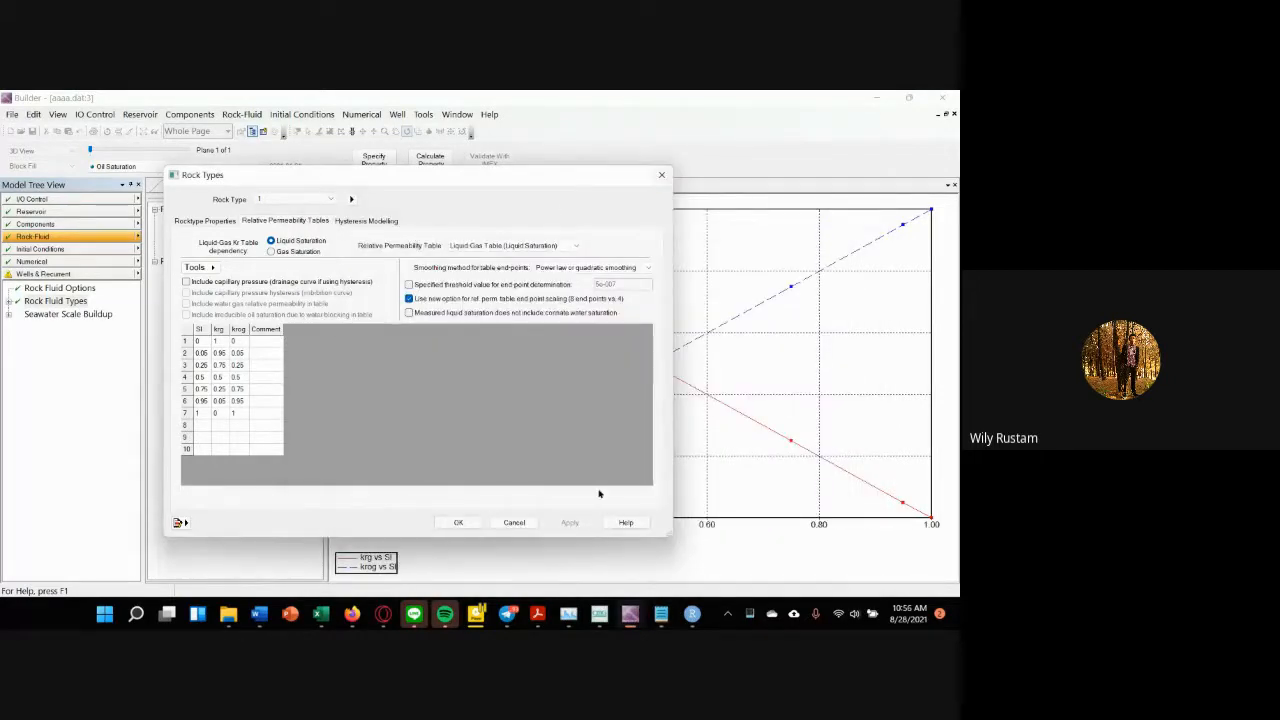
Step: Accept the rock type settings and apply the initial conditions for a reservoir initially containing water, oil and gas
click(456, 522)
click(64, 249)
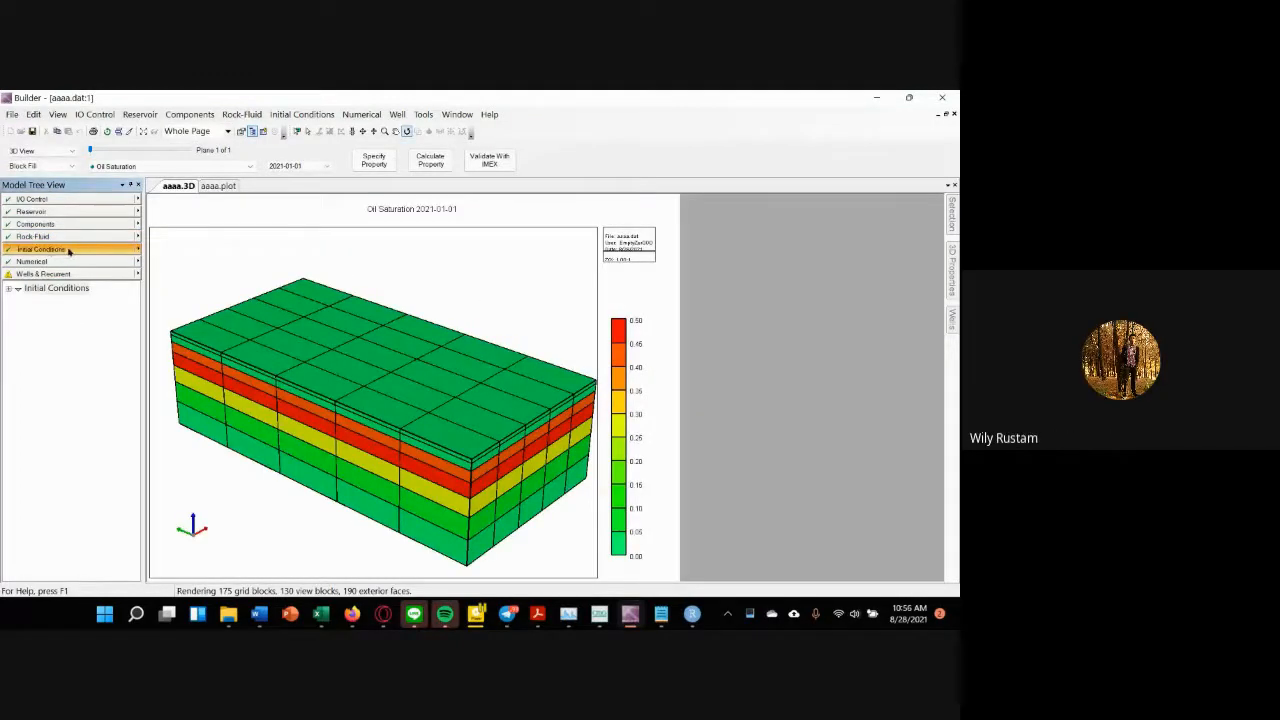
double_click(60, 288)
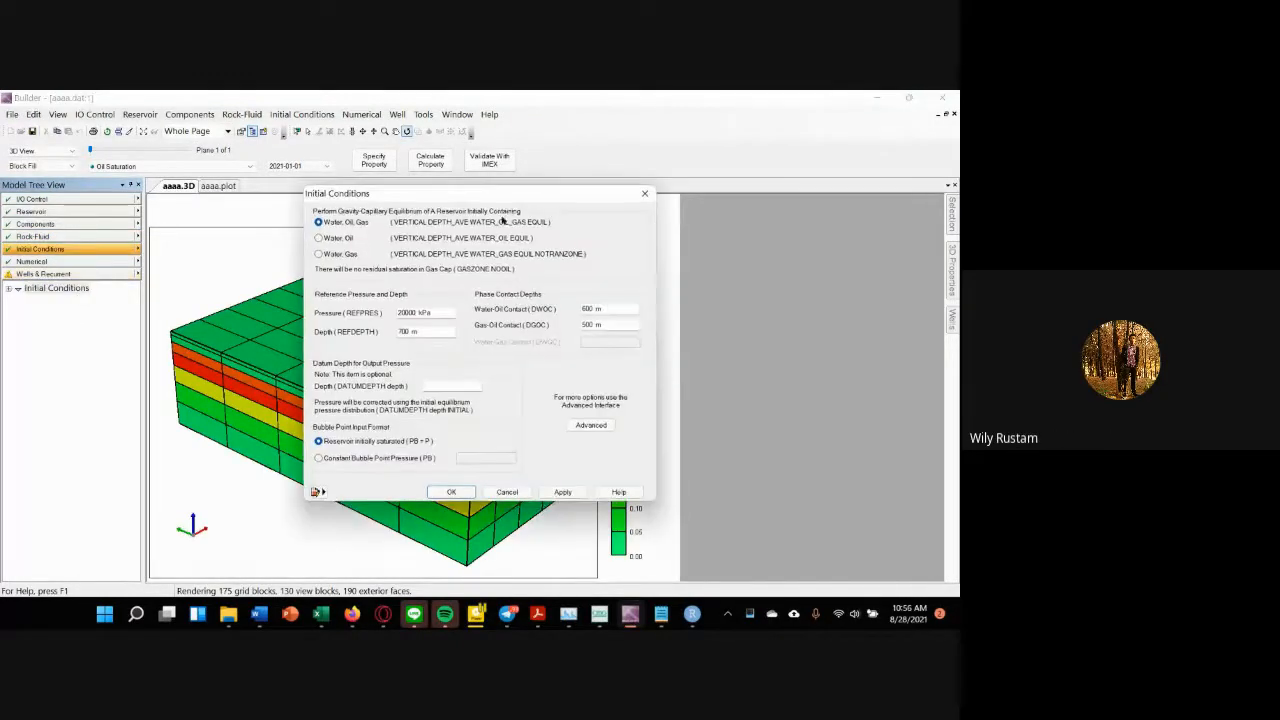
drag(511, 205, 545, 194)
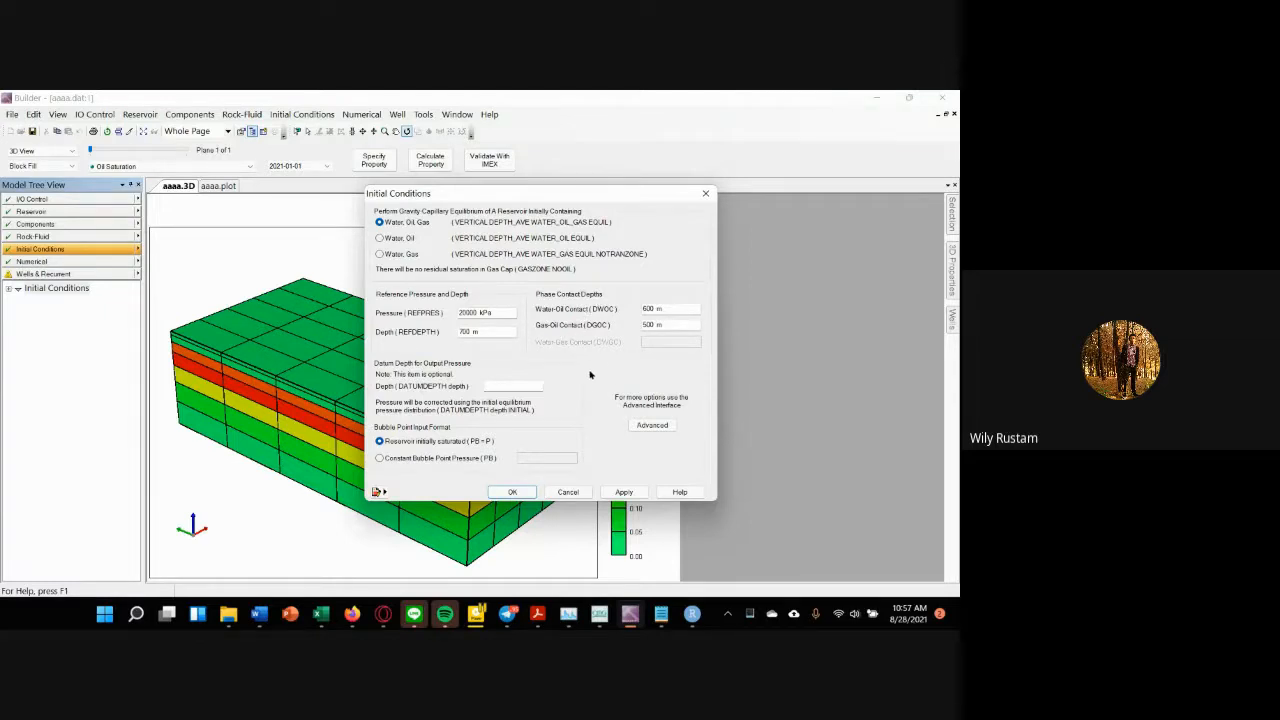
click(623, 492)
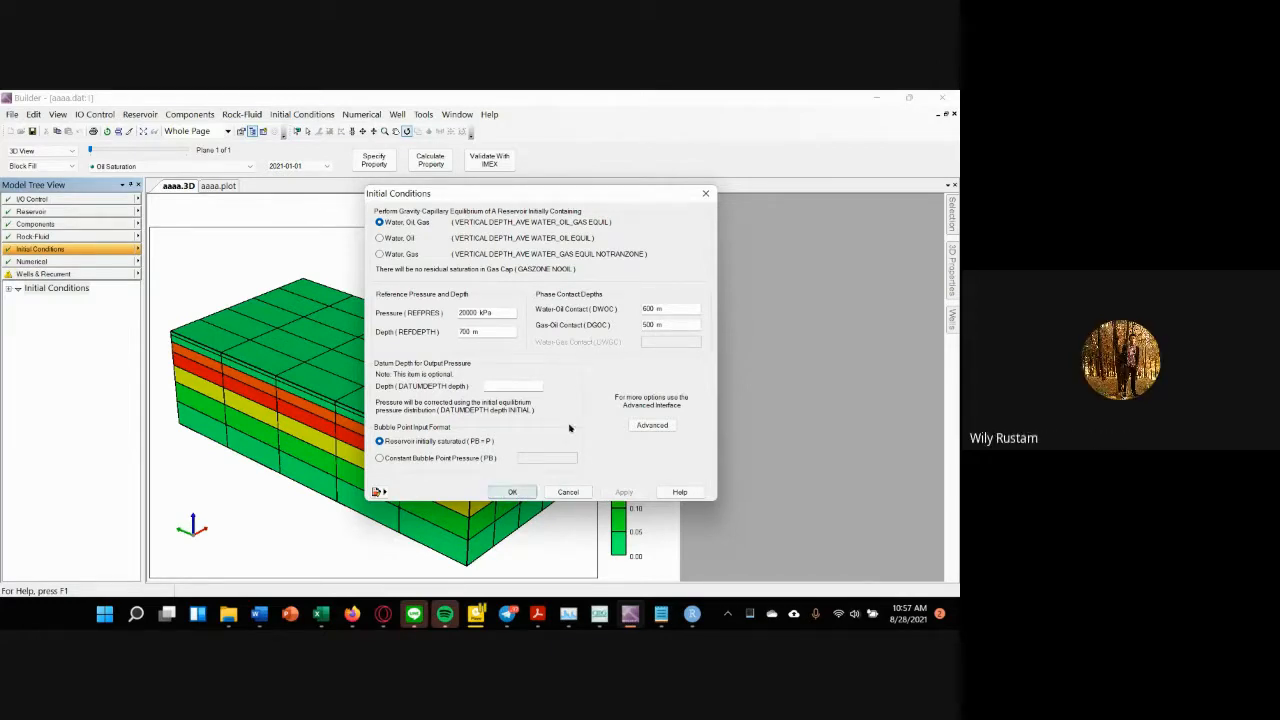
click(520, 492)
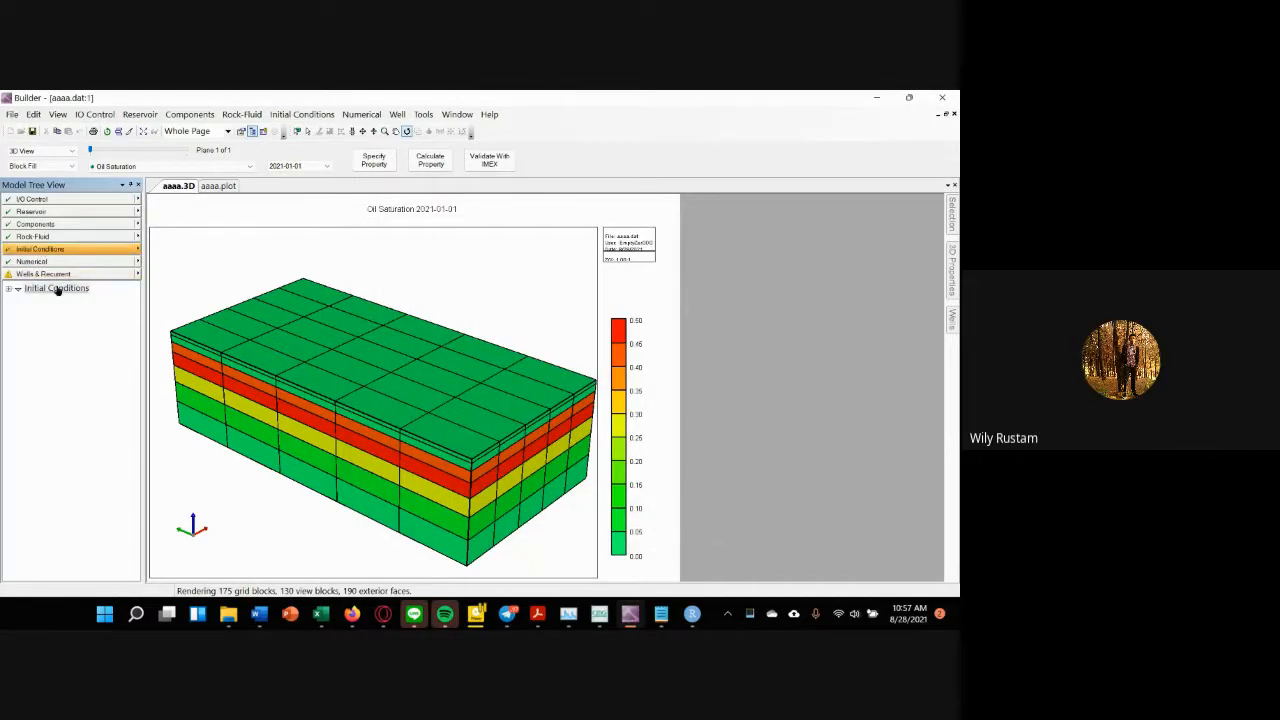
Step: Reopen the Initial Conditions to review the reference pressure, depth and phase contacts, and apply them again
click(57, 289)
double_click(55, 290)
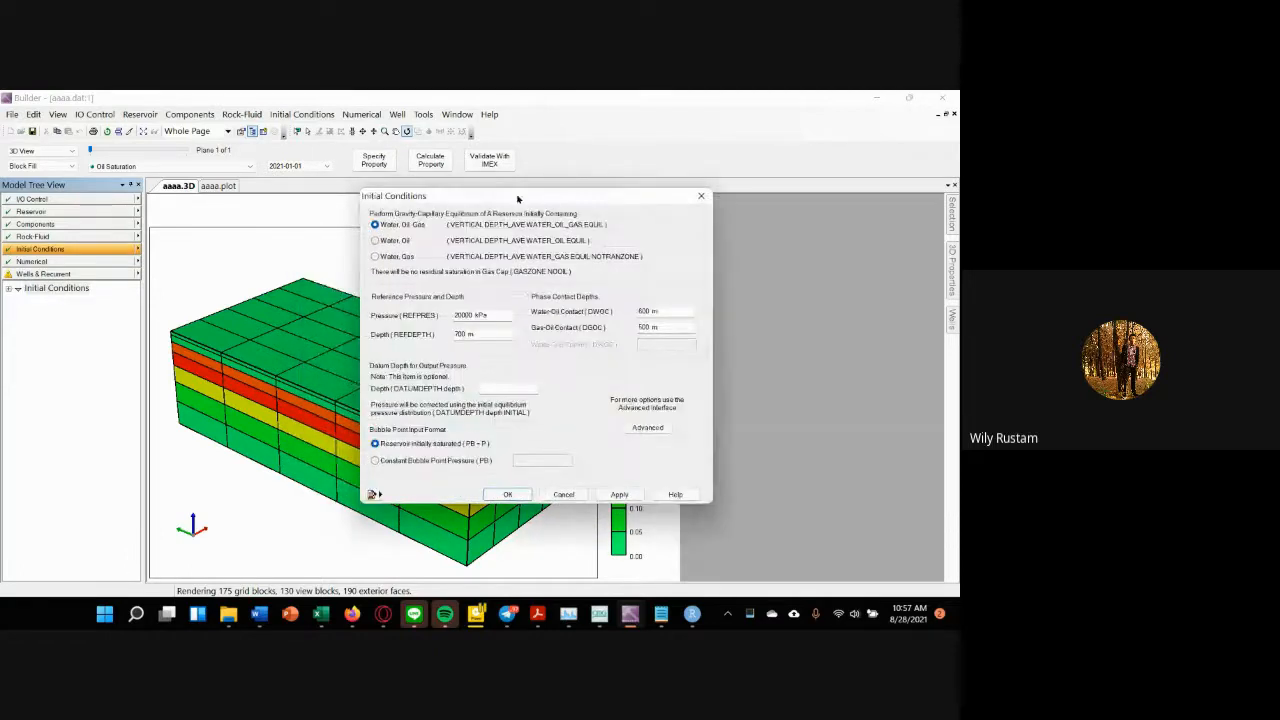
drag(518, 197, 476, 212)
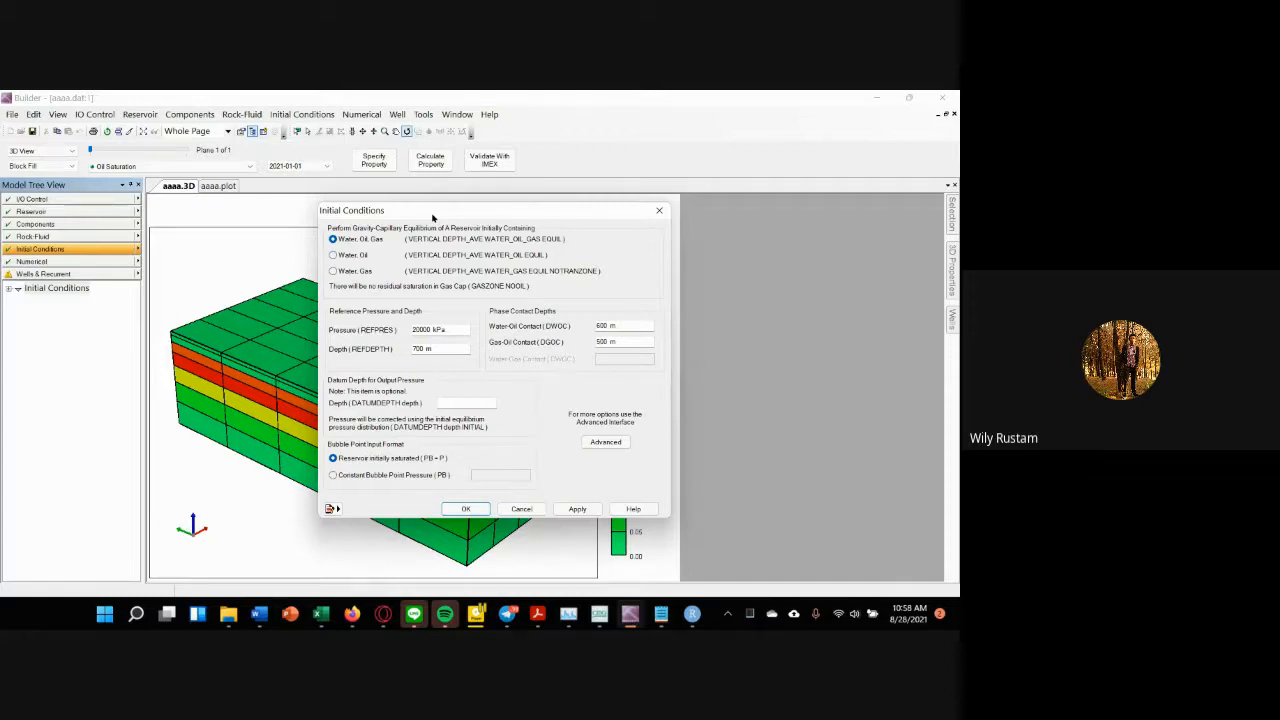
click(577, 509)
click(463, 509)
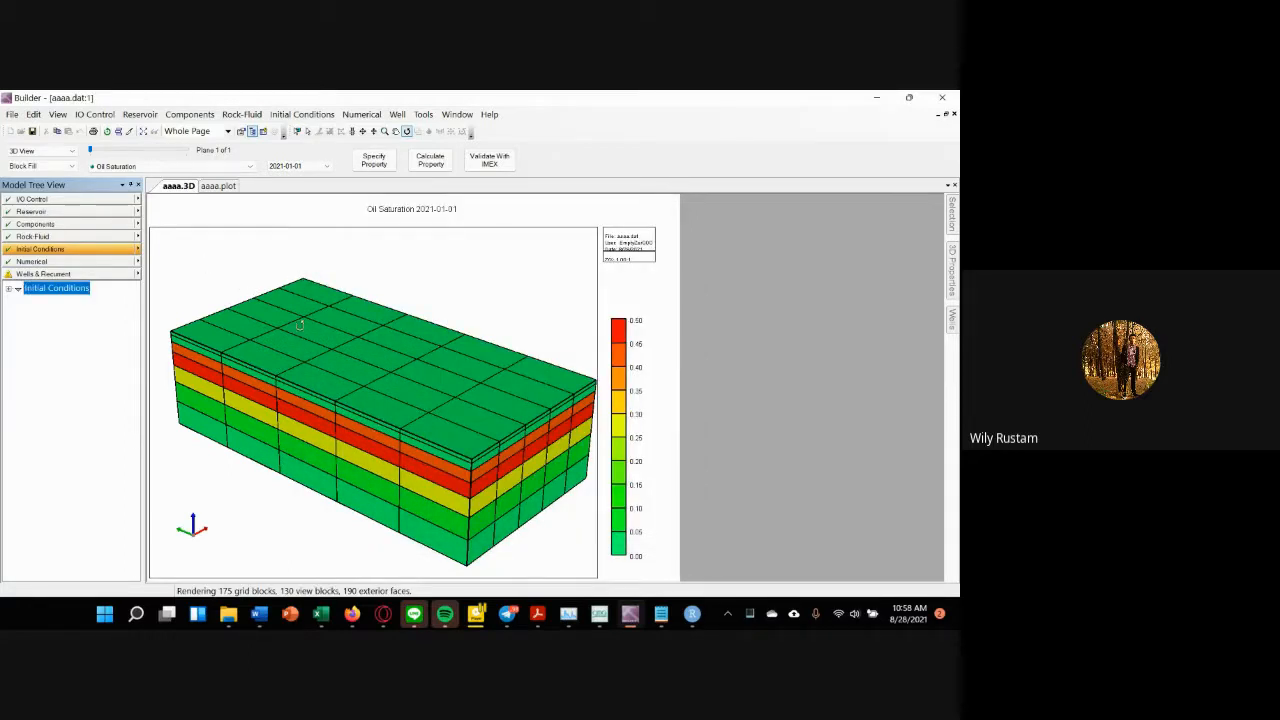
Step: View the list of simulation dates in the Wells & Recurrent section and close it
click(85, 274)
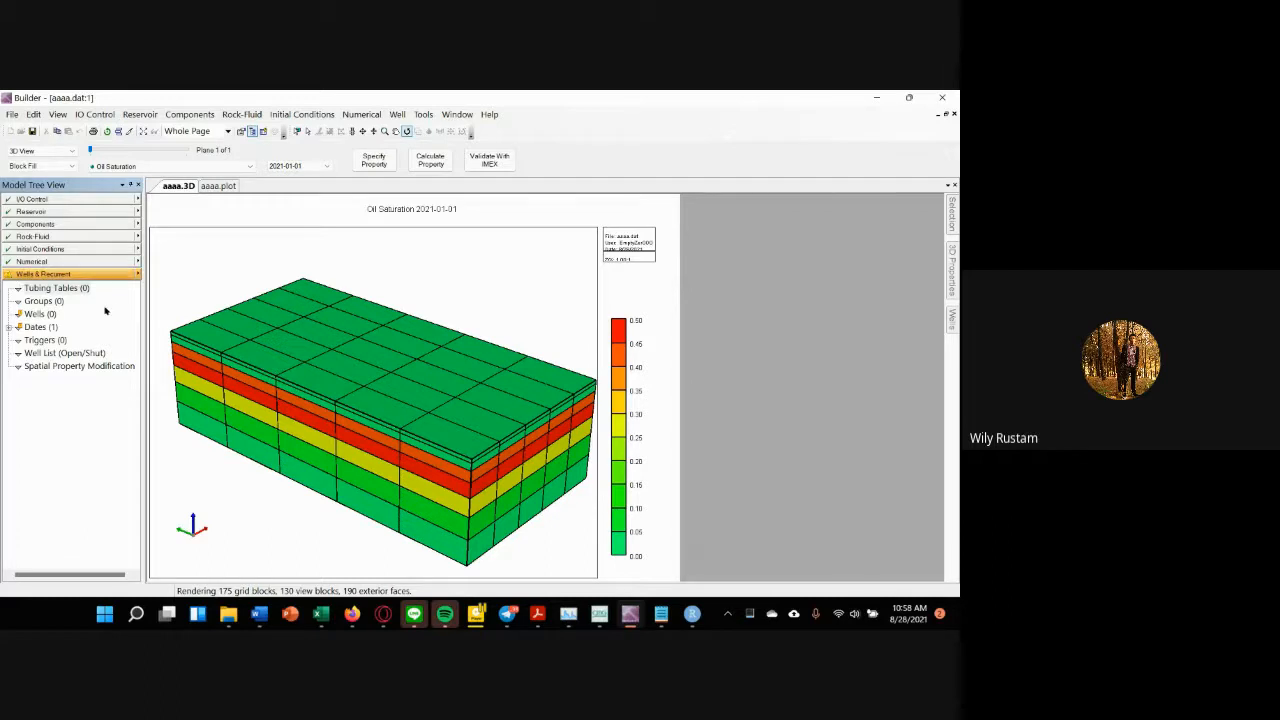
double_click(40, 328)
drag(517, 209, 461, 217)
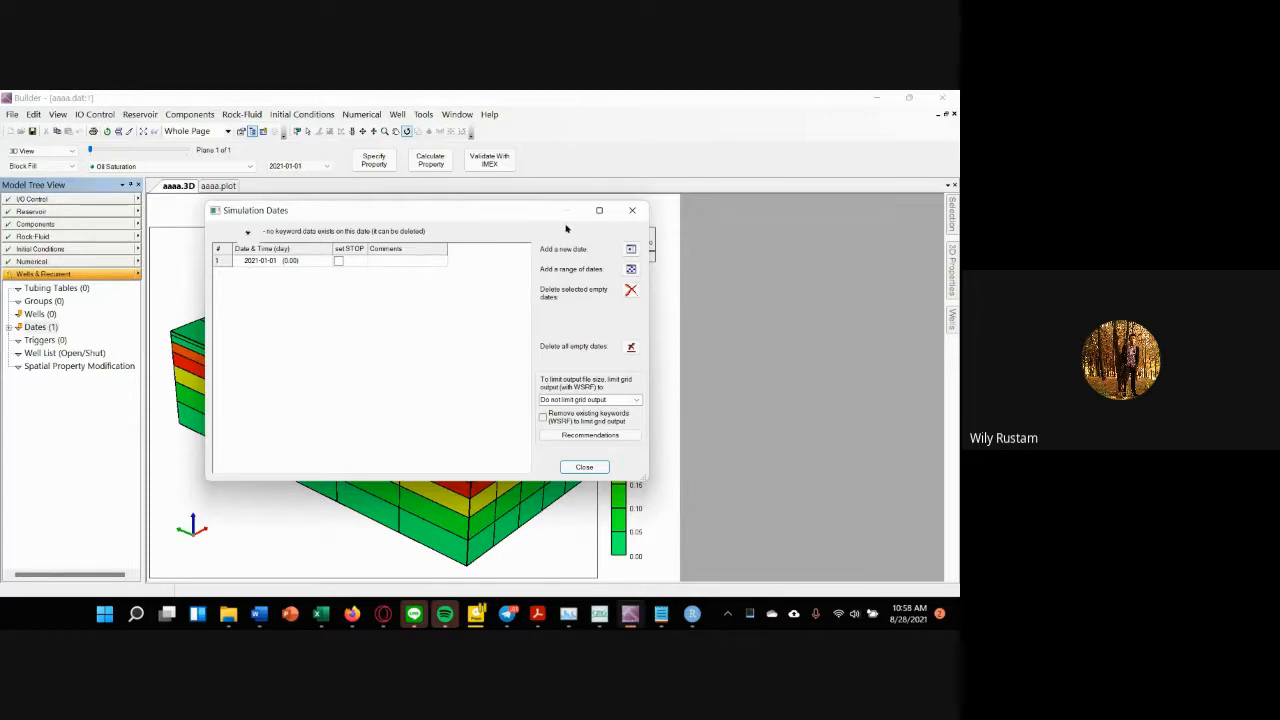
click(632, 212)
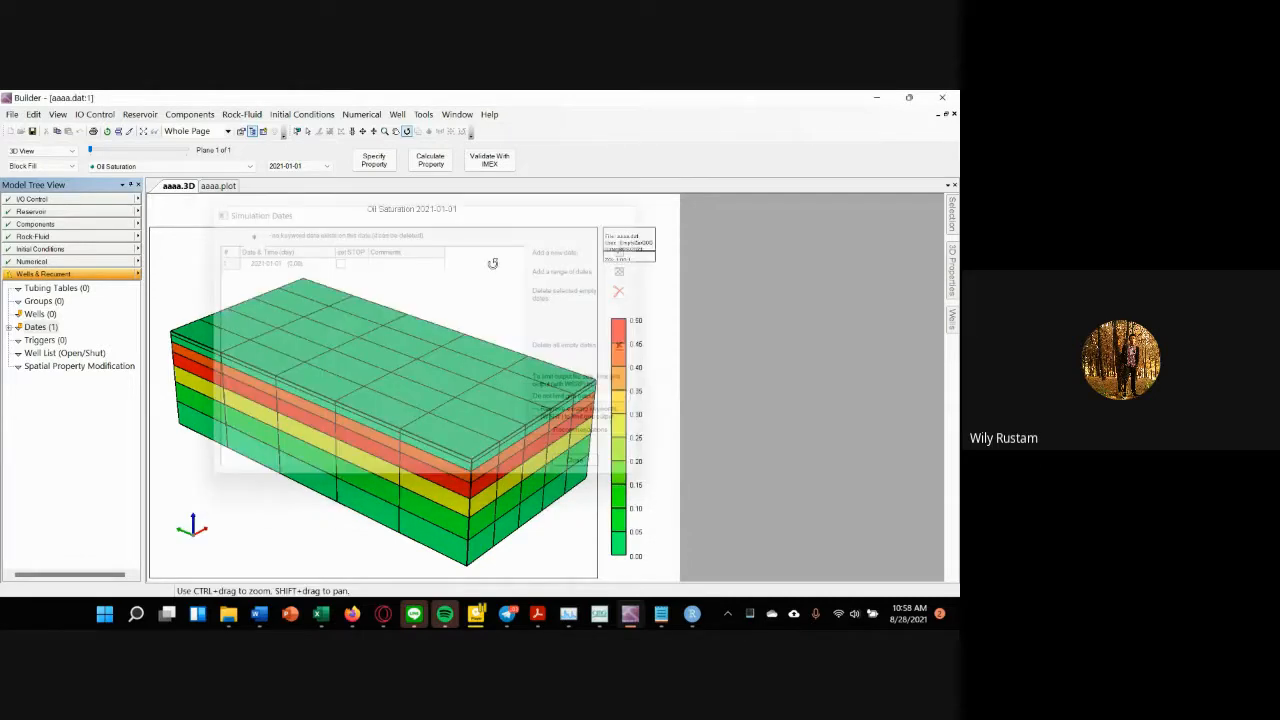
Step: Set the end date of a new monthly simulation date range starting 2021-01-01 to 2031-01-01
click(62, 275)
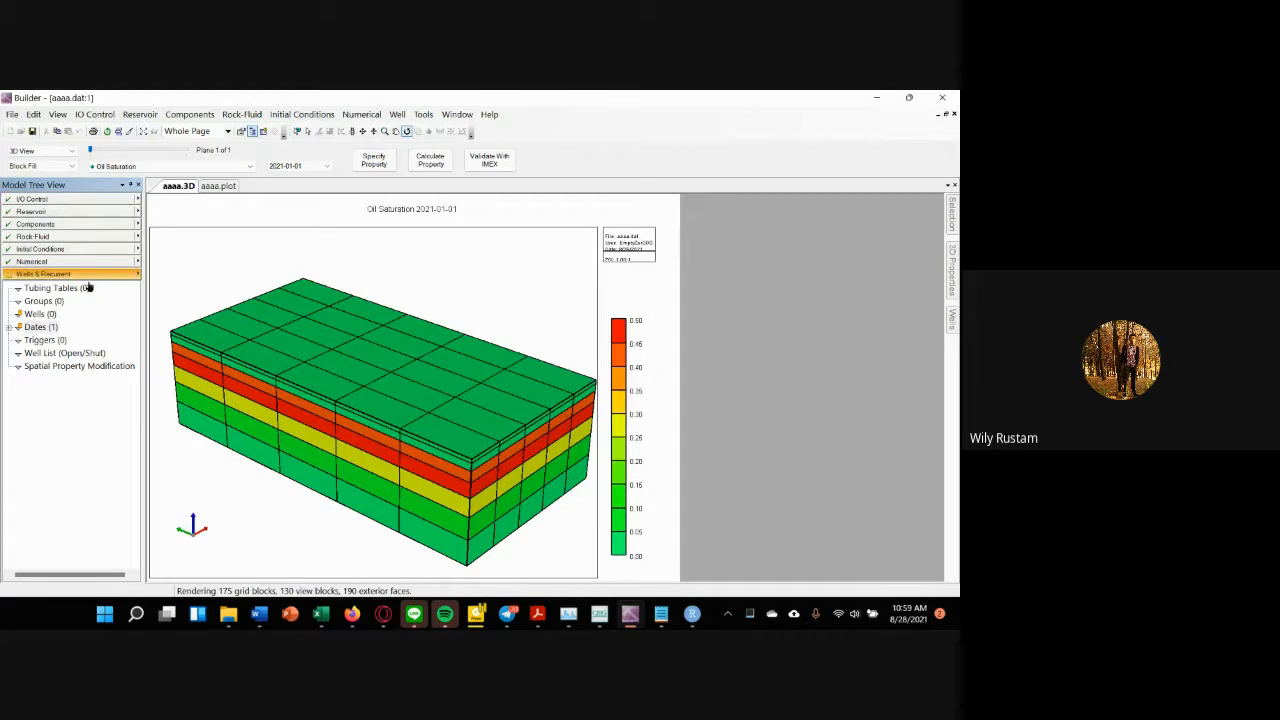
click(40, 328)
double_click(38, 328)
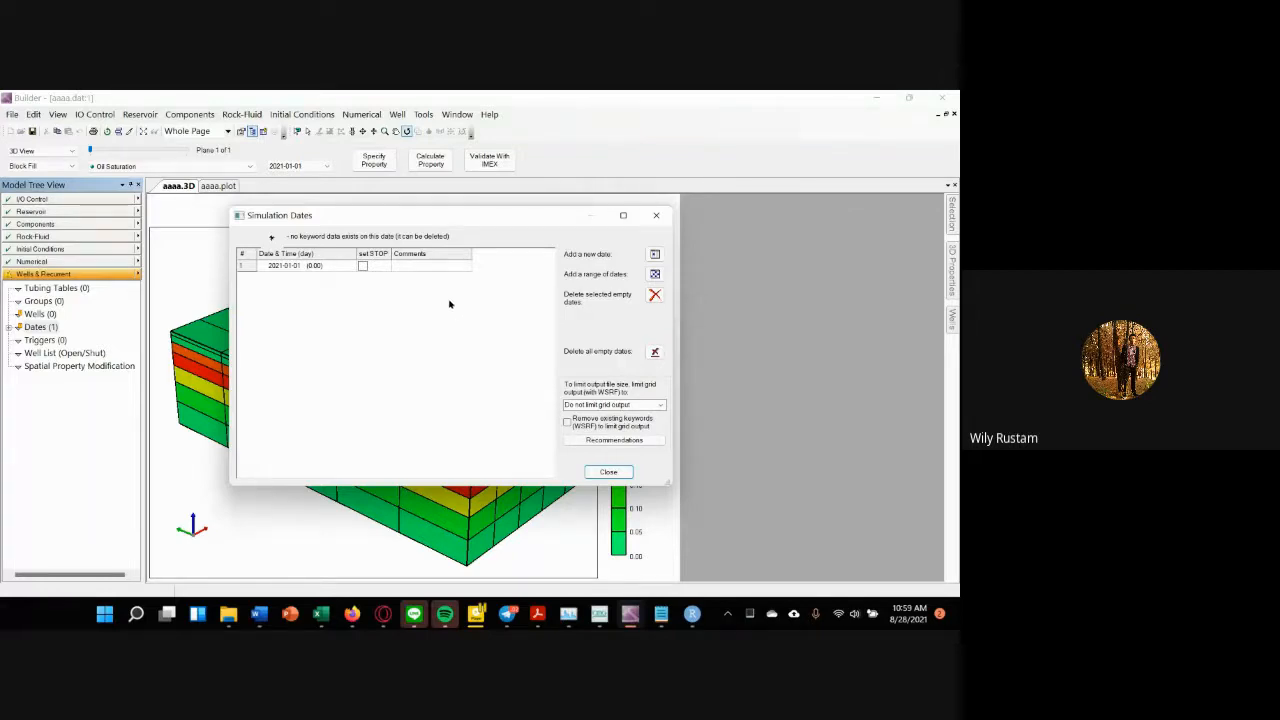
click(655, 275)
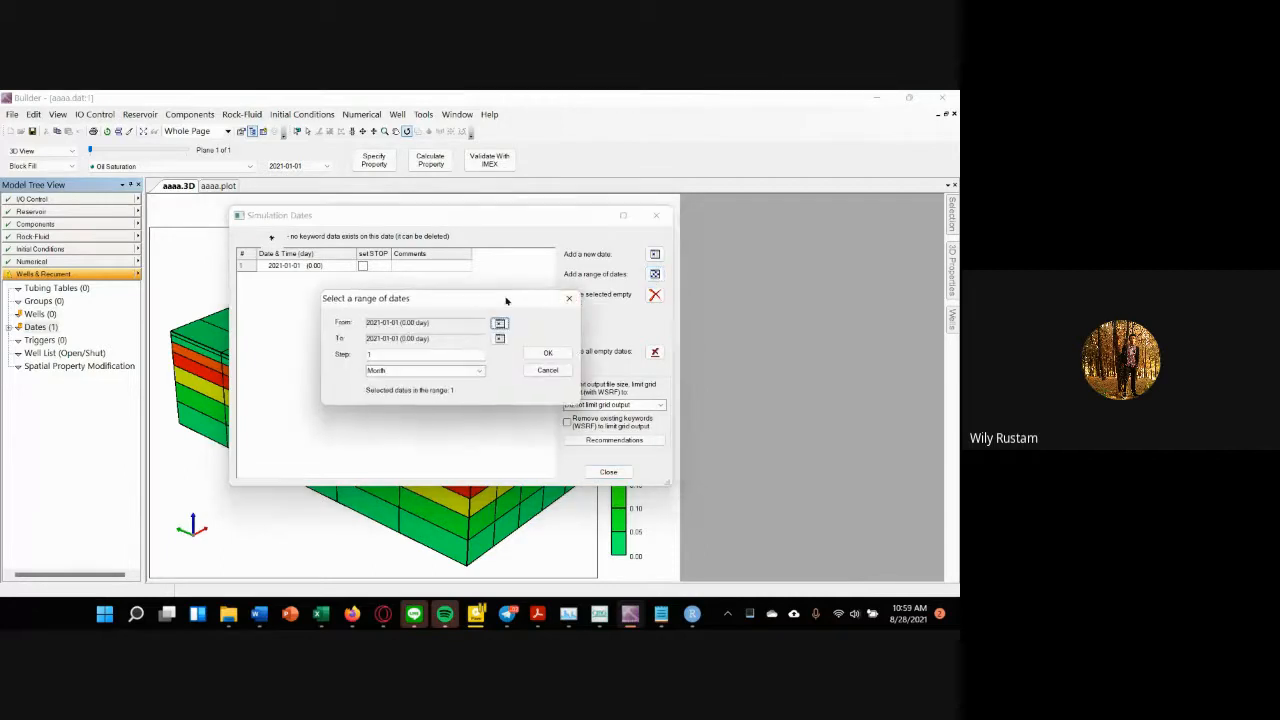
drag(454, 291, 470, 284)
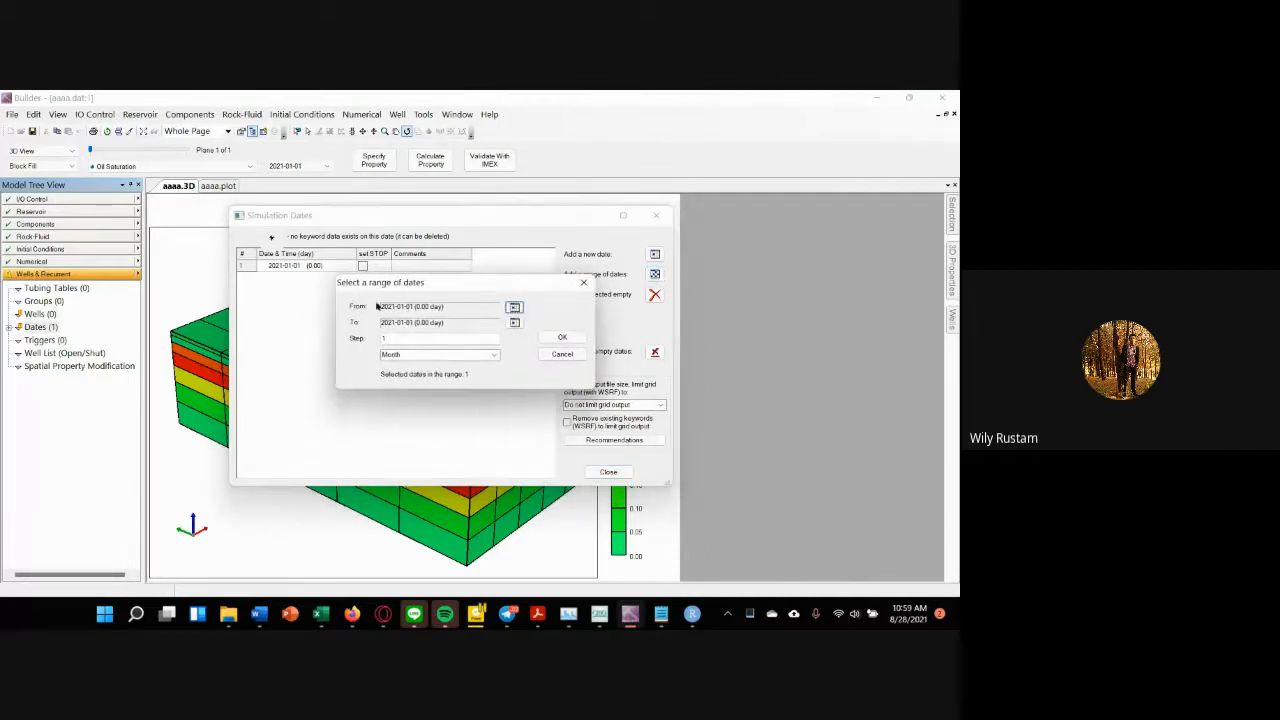
click(515, 324)
drag(455, 240, 605, 253)
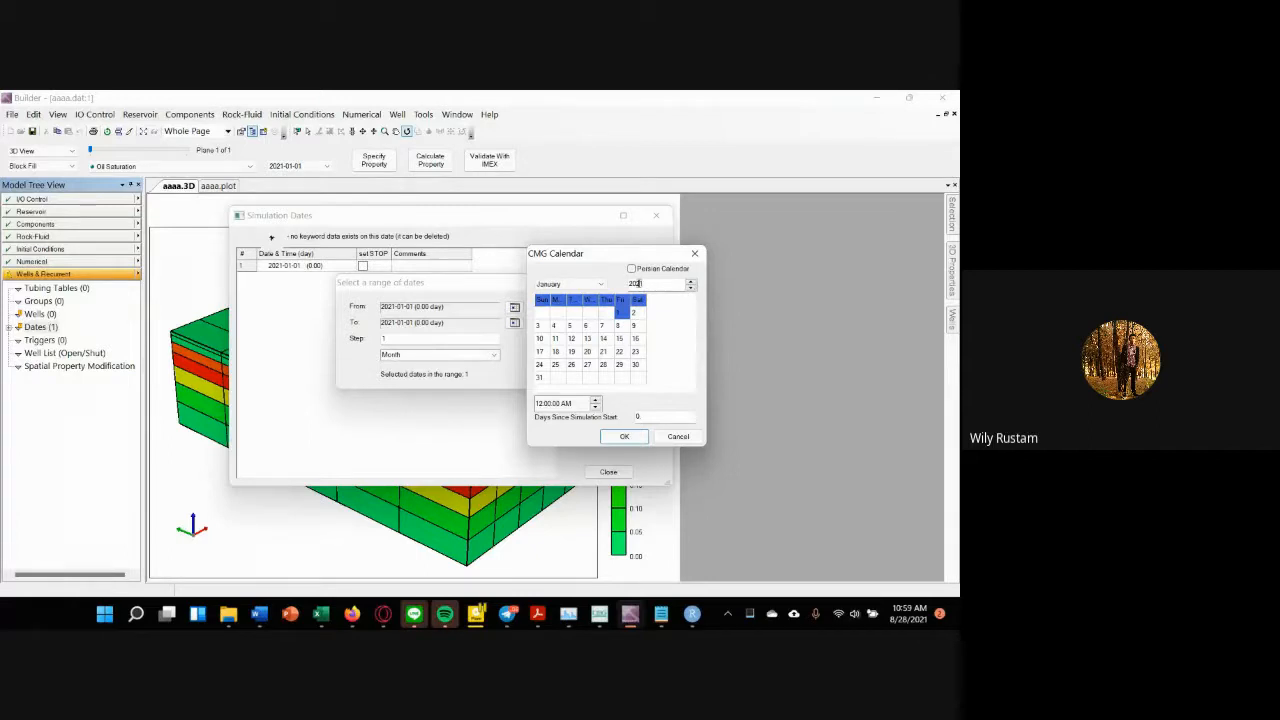
key(BackSpace)
key(BackSpace)
drag(647, 256, 627, 246)
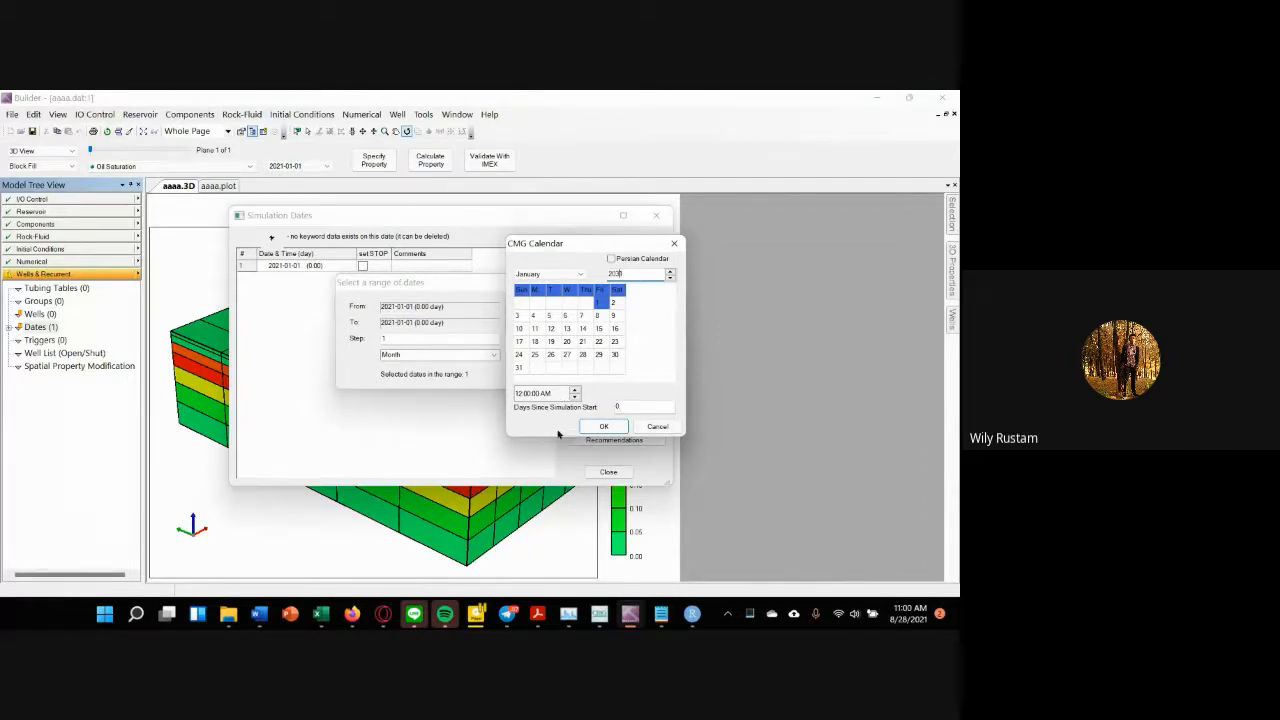
click(603, 427)
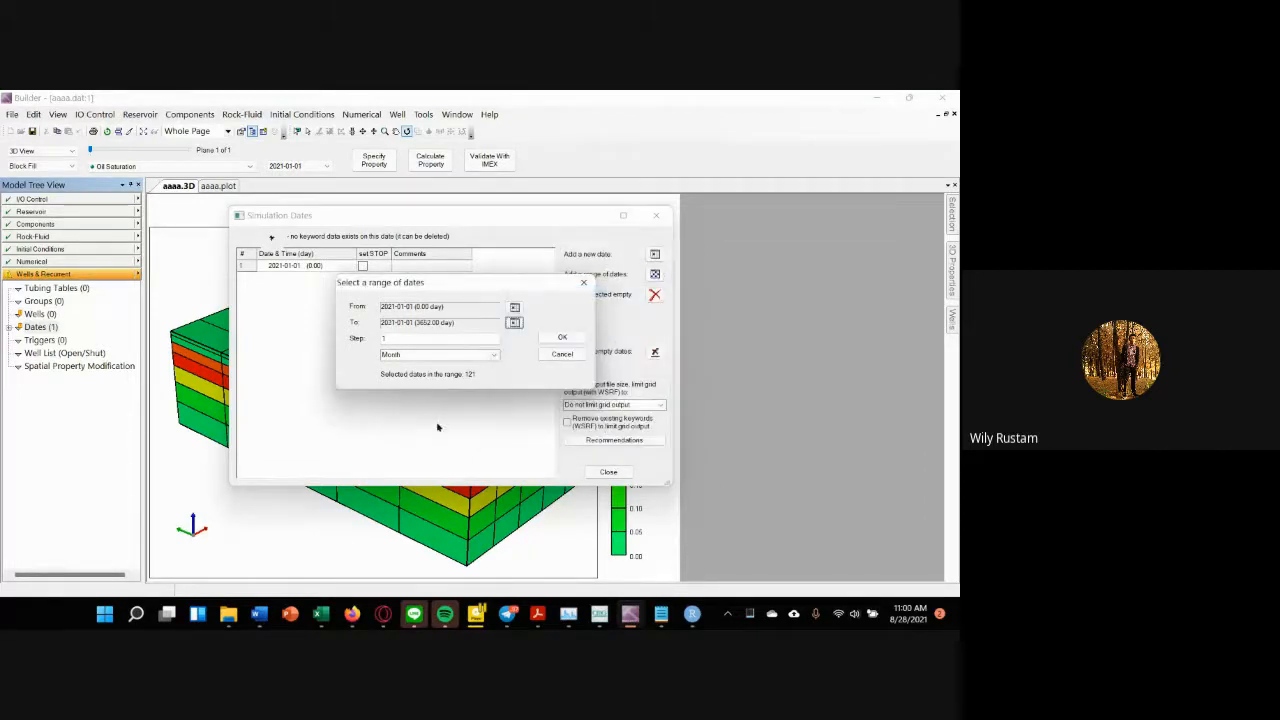
Step: Try Day as the step unit of the date range and return it to Month
click(487, 338)
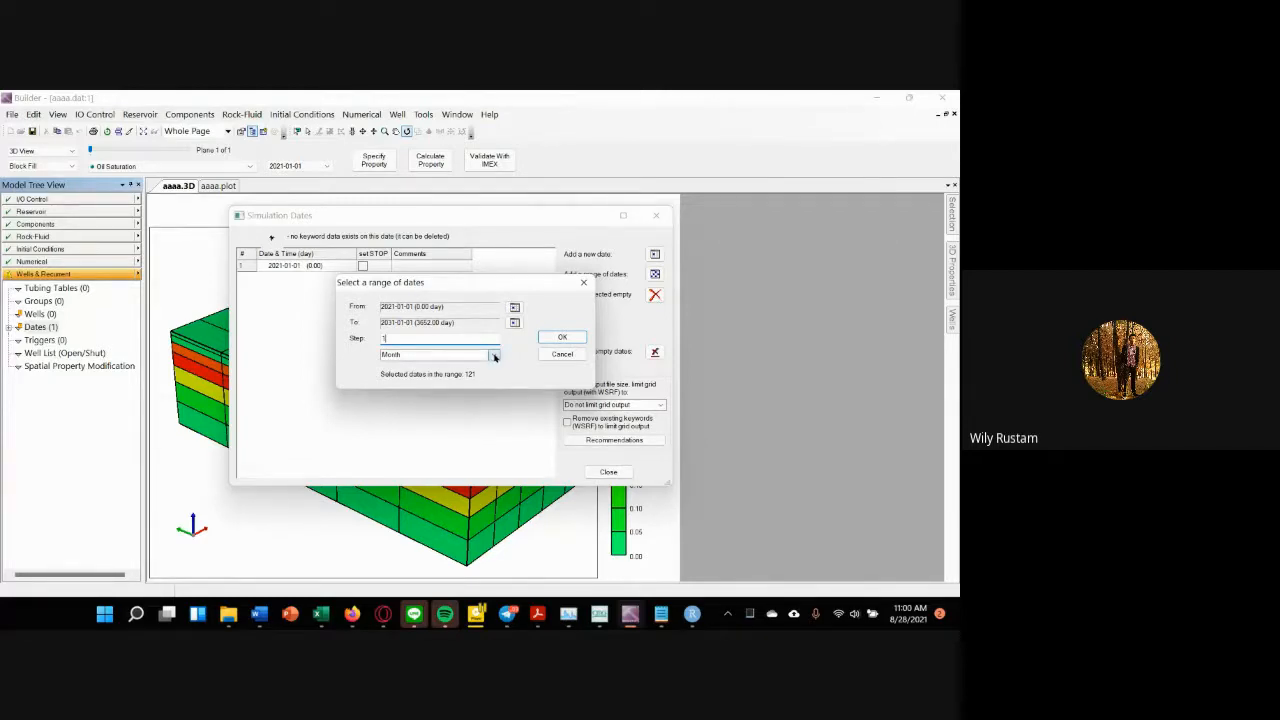
click(494, 357)
click(514, 360)
click(495, 355)
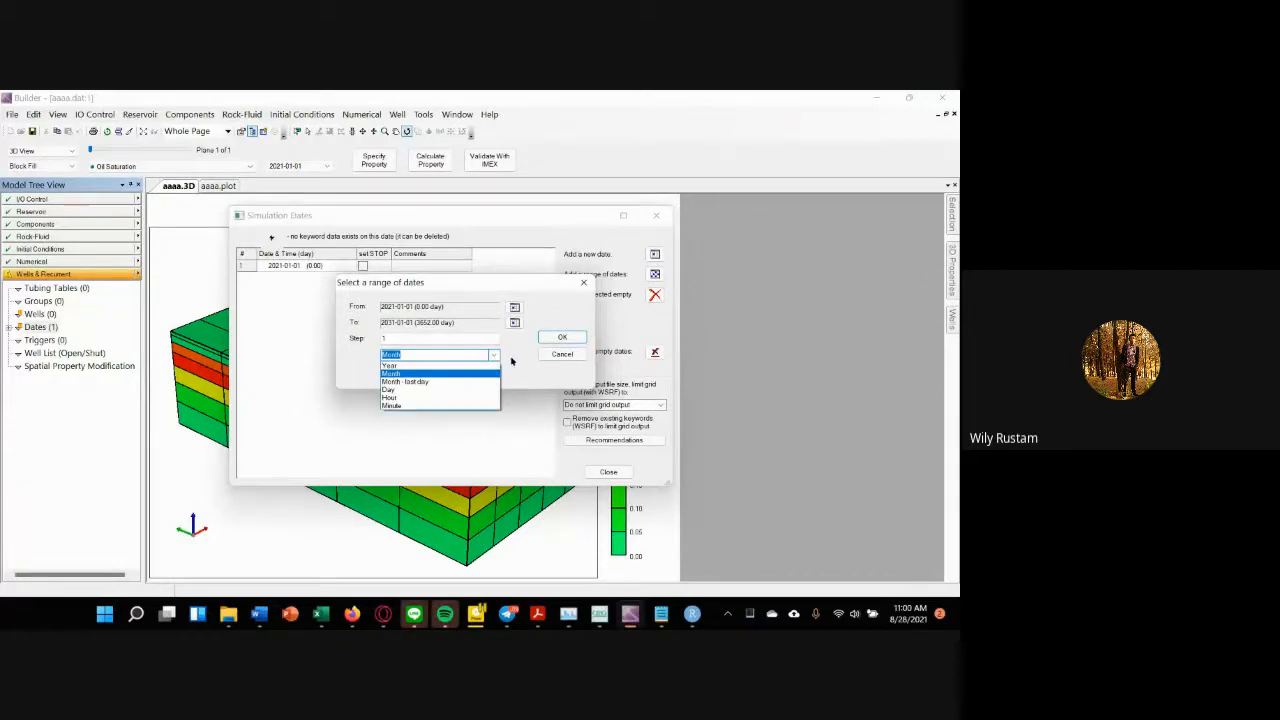
click(507, 358)
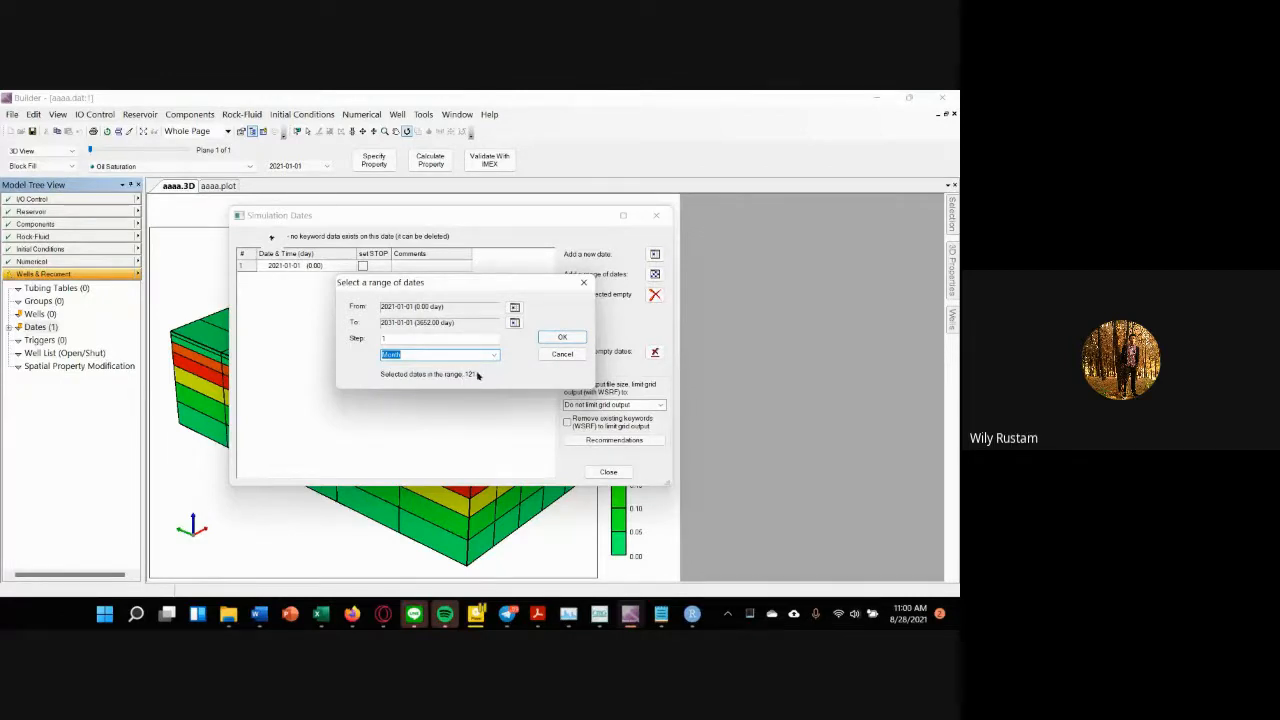
click(494, 356)
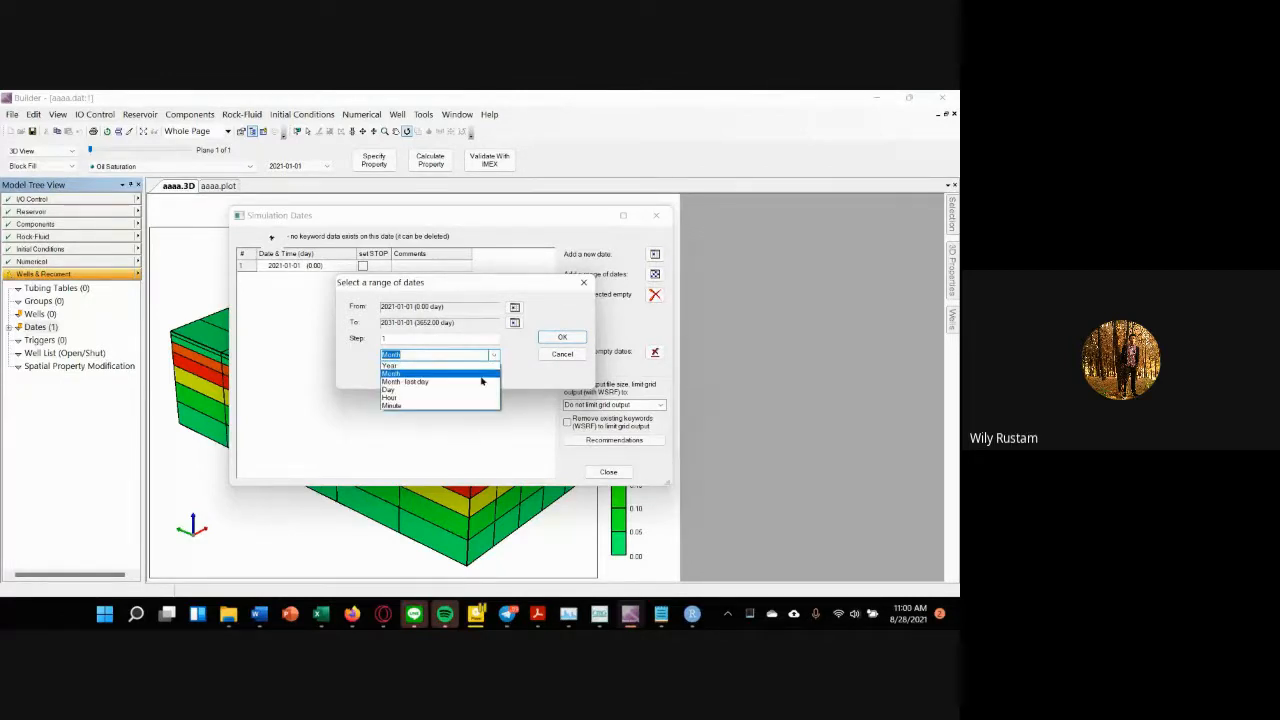
click(480, 389)
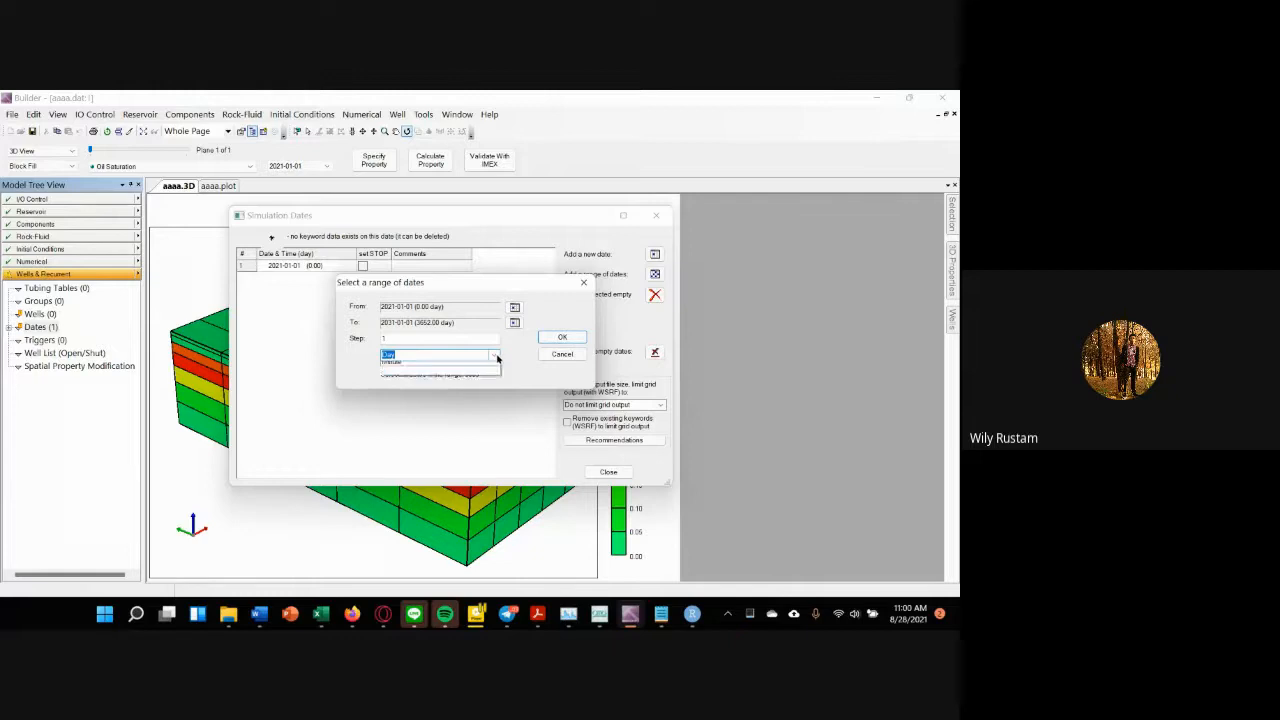
click(492, 358)
click(470, 373)
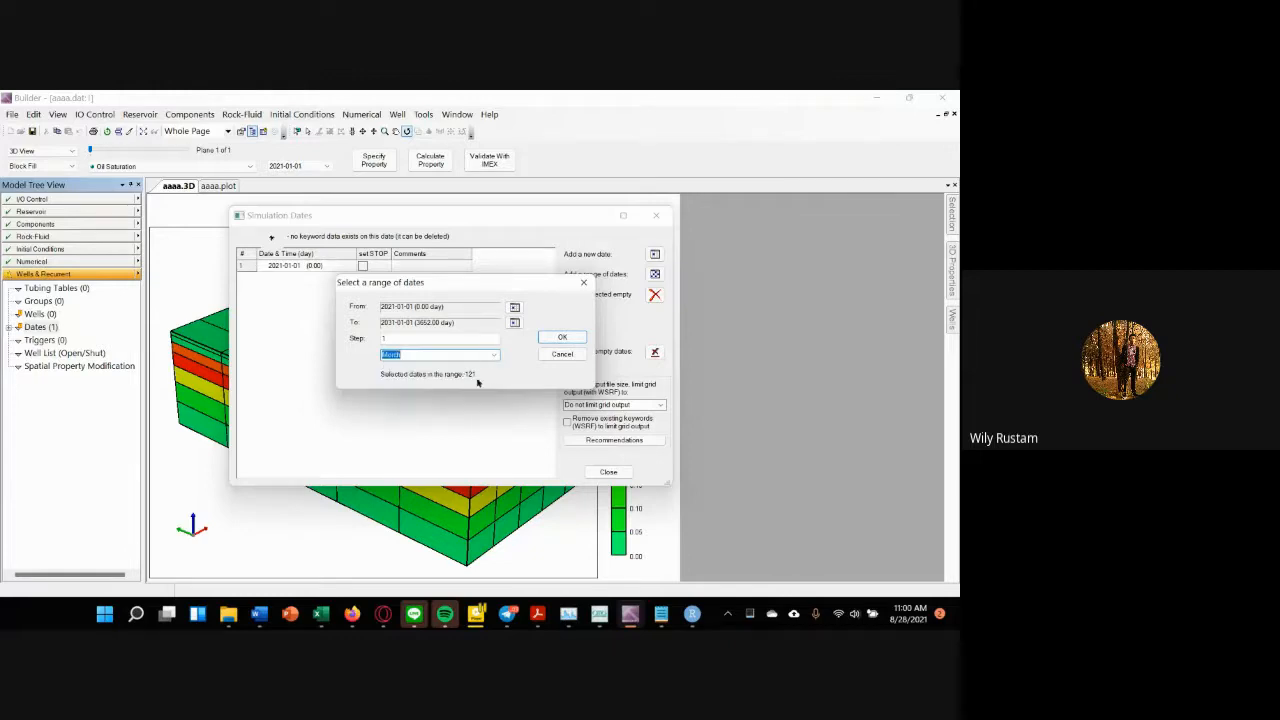
Step: Keep the date range at a step of 1 month and add its dates to the simulation
click(499, 359)
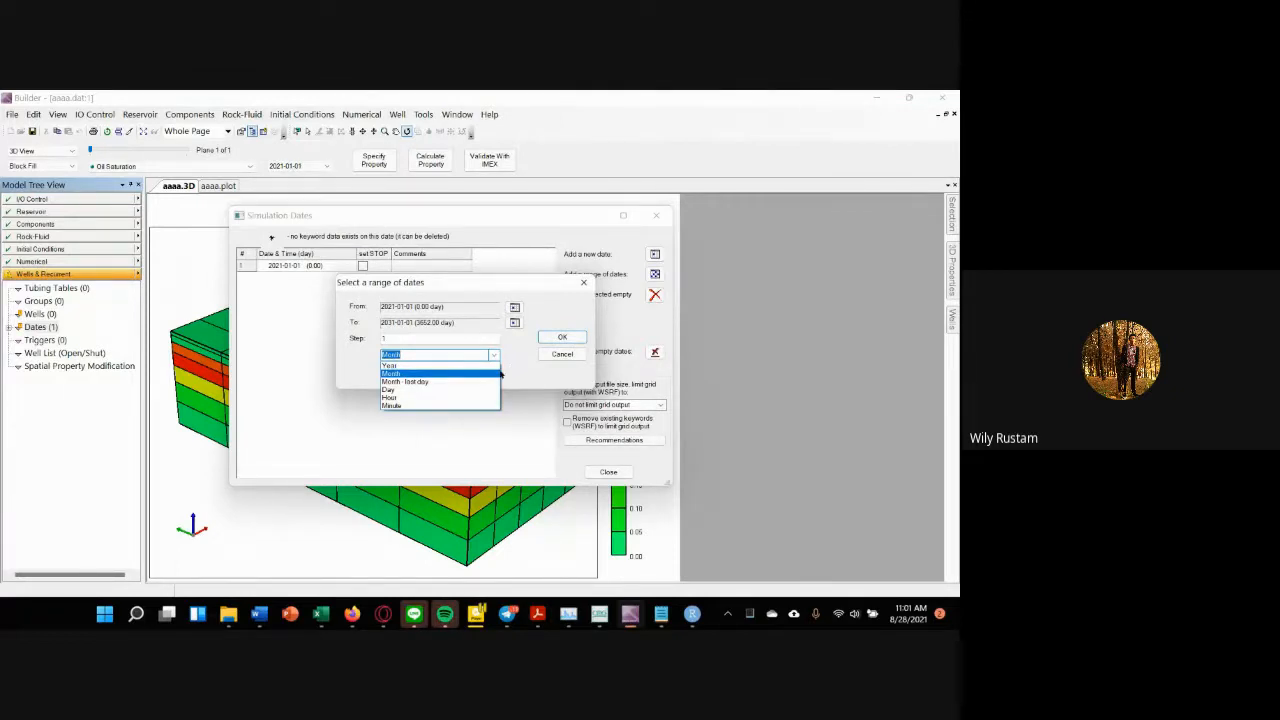
click(499, 373)
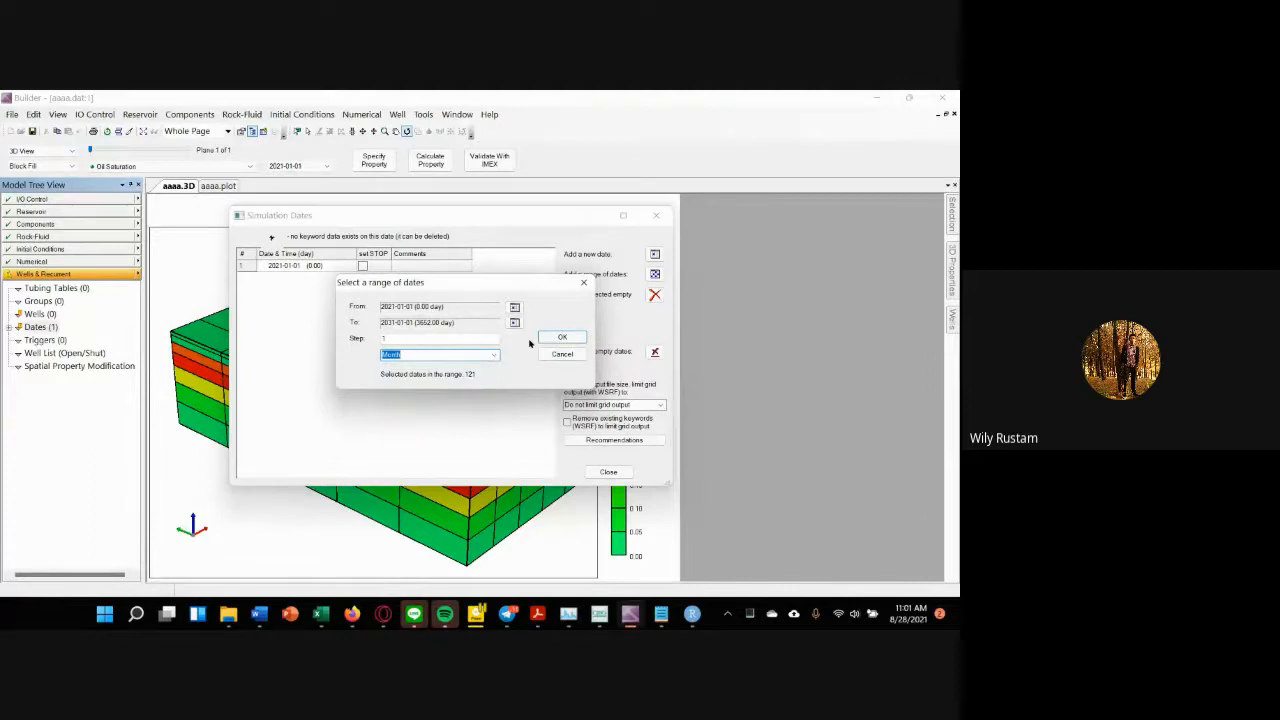
click(562, 338)
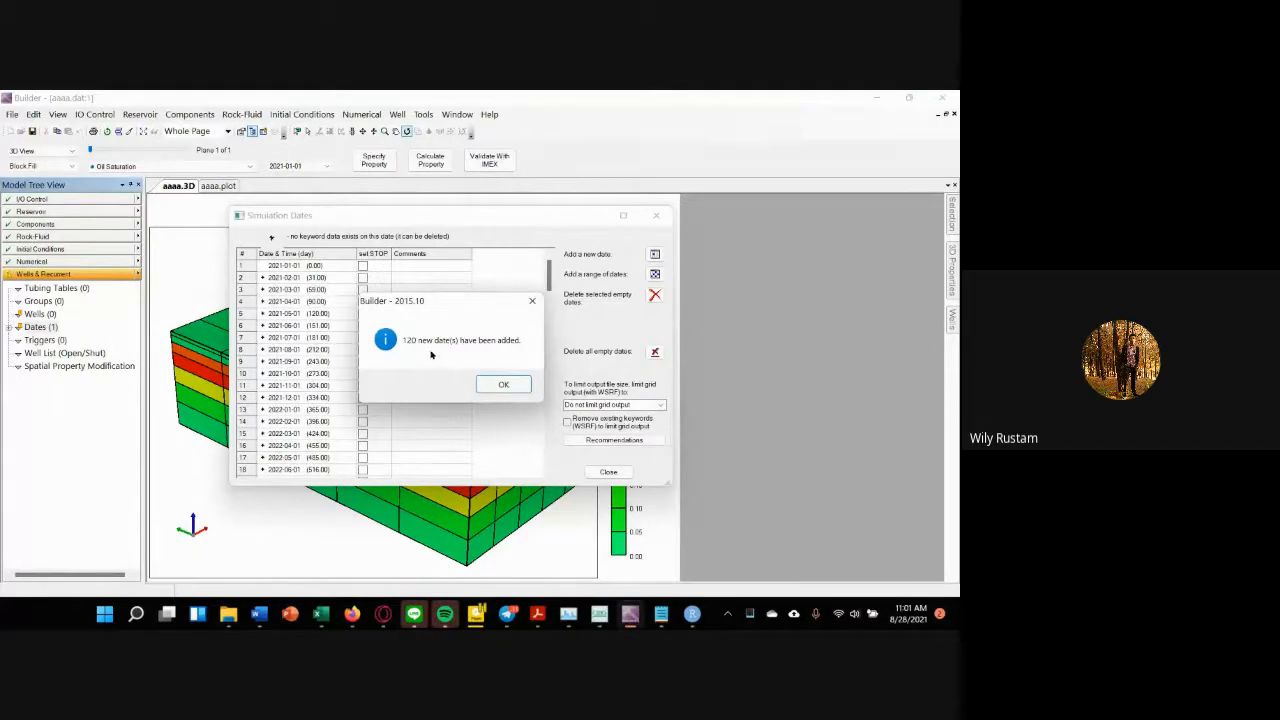
click(504, 388)
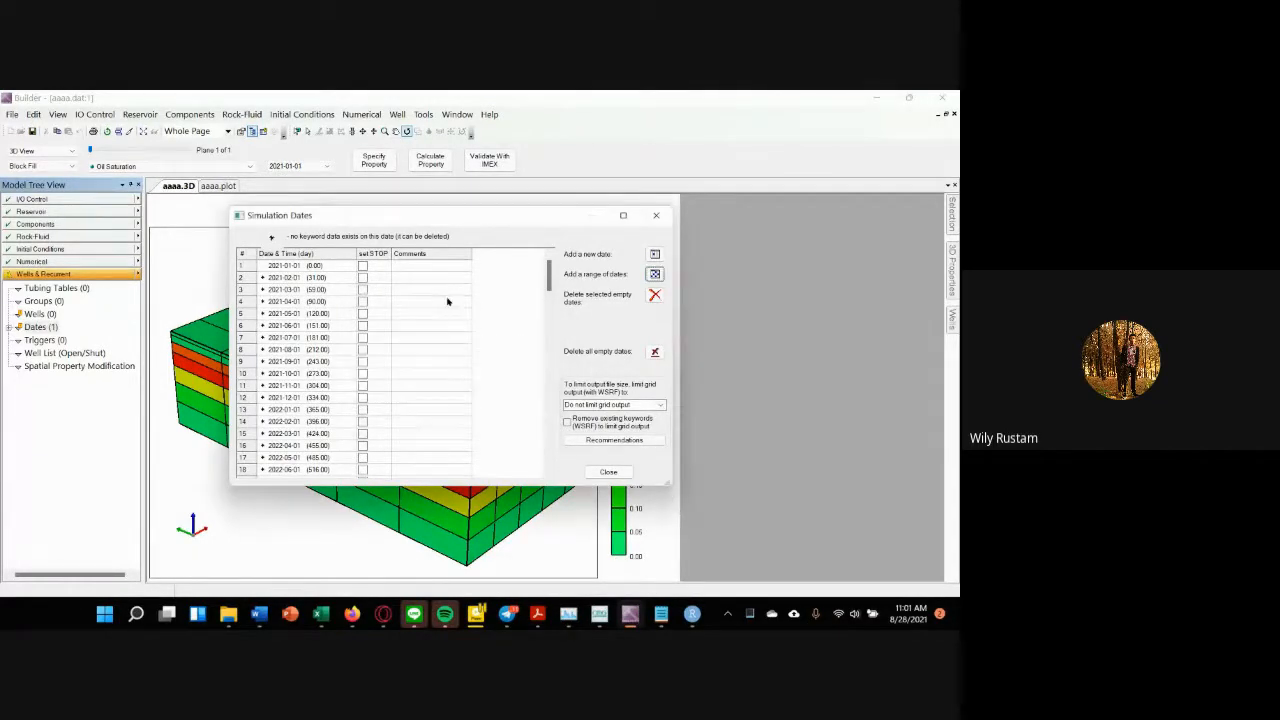
Step: Set STOP on the final simulation date, 2031-01-01, and check the added dates in the model tree
drag(549, 271, 550, 456)
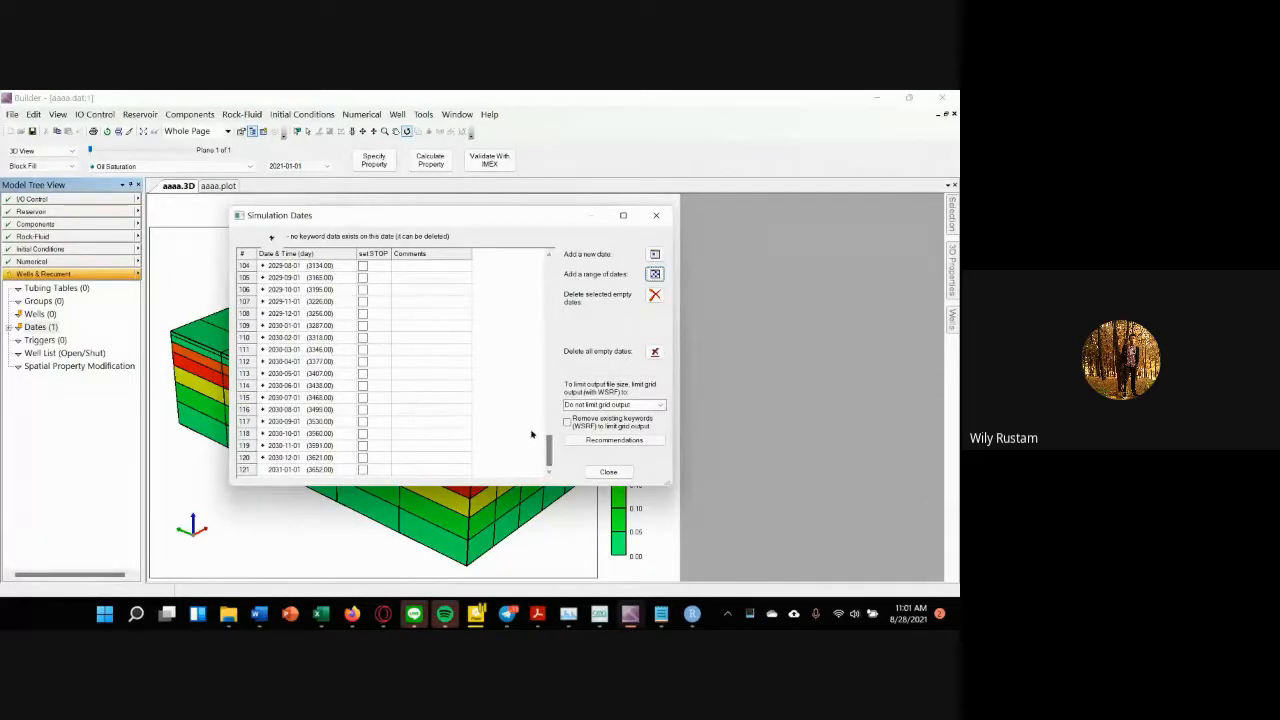
click(362, 469)
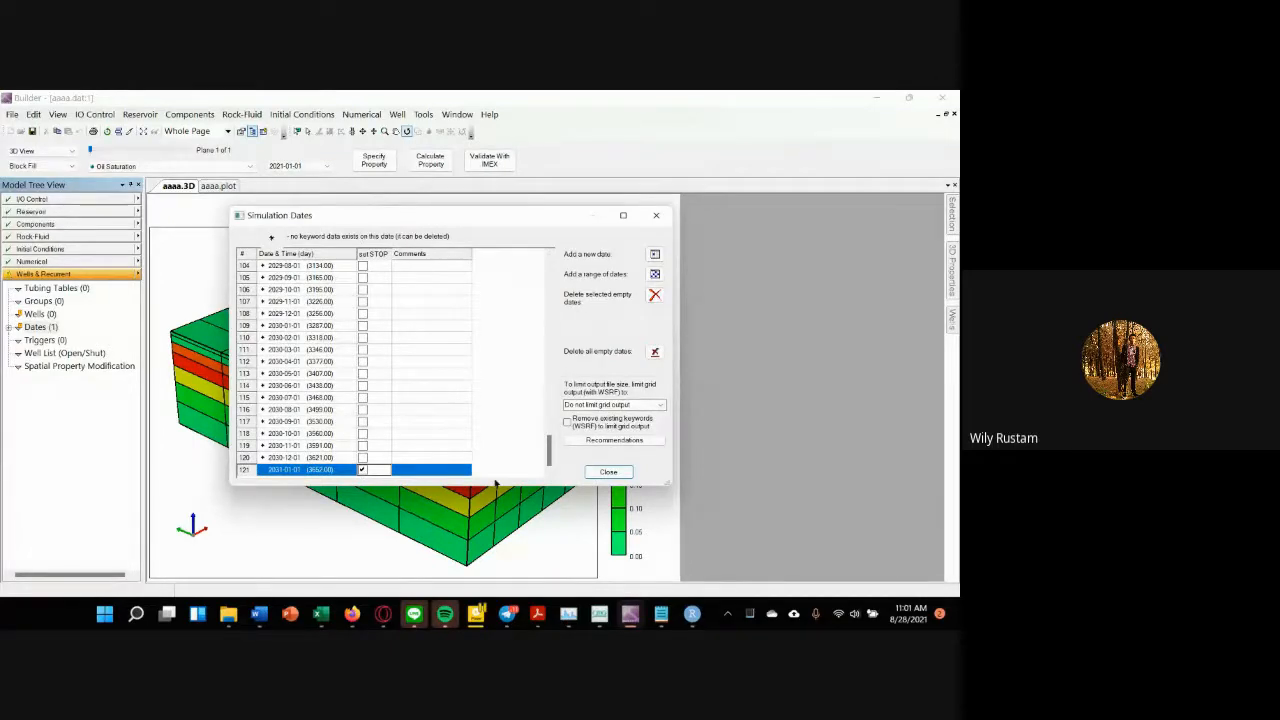
click(608, 471)
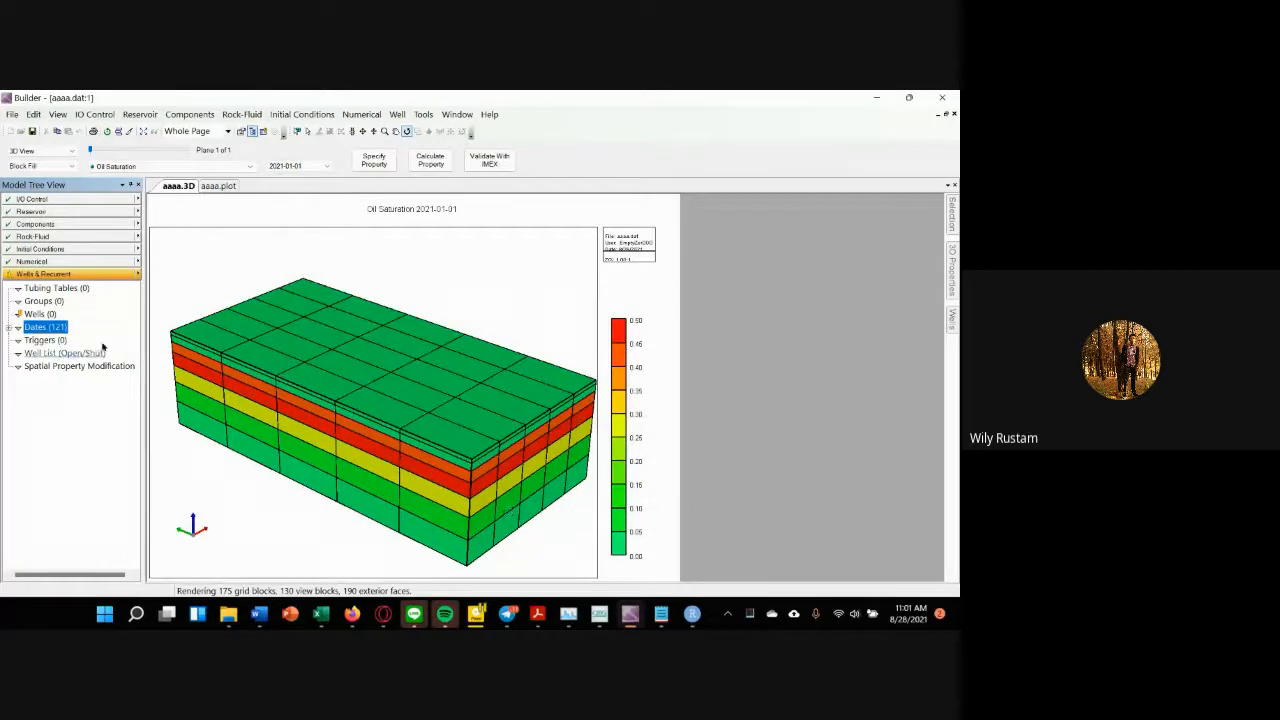
click(8, 329)
scroll(75, 422, down, 6)
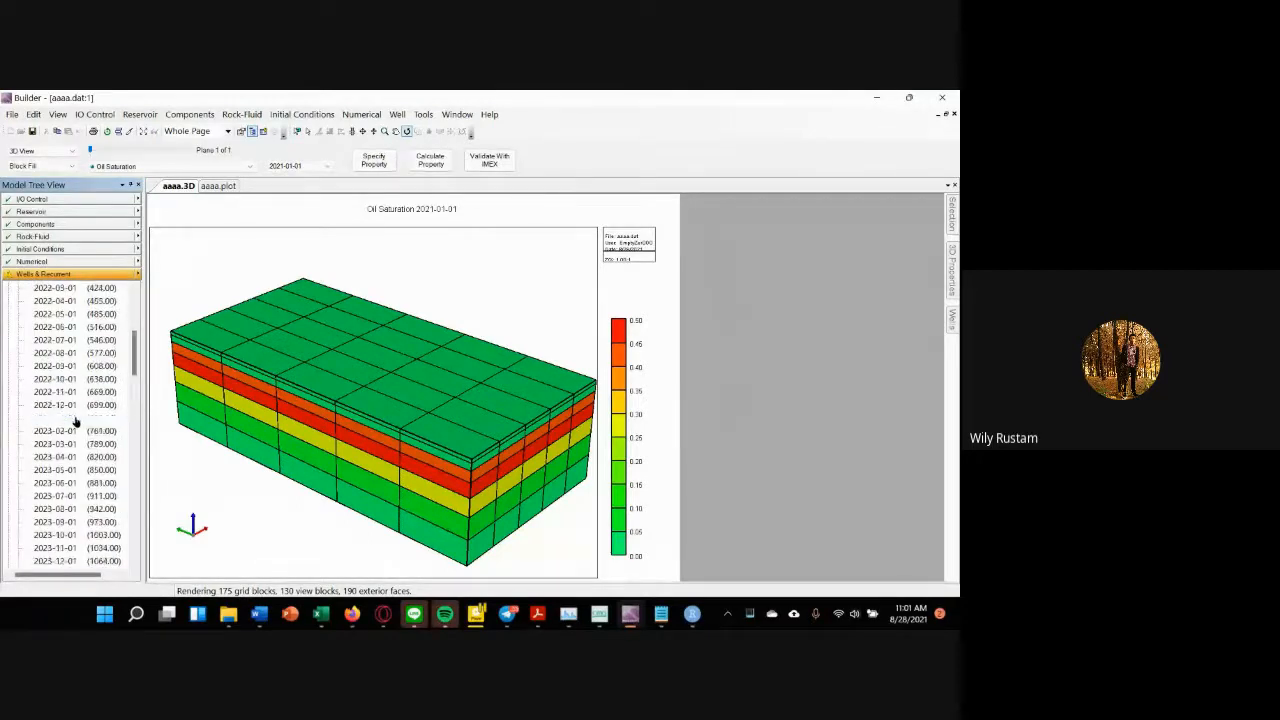
scroll(75, 422, up, 6)
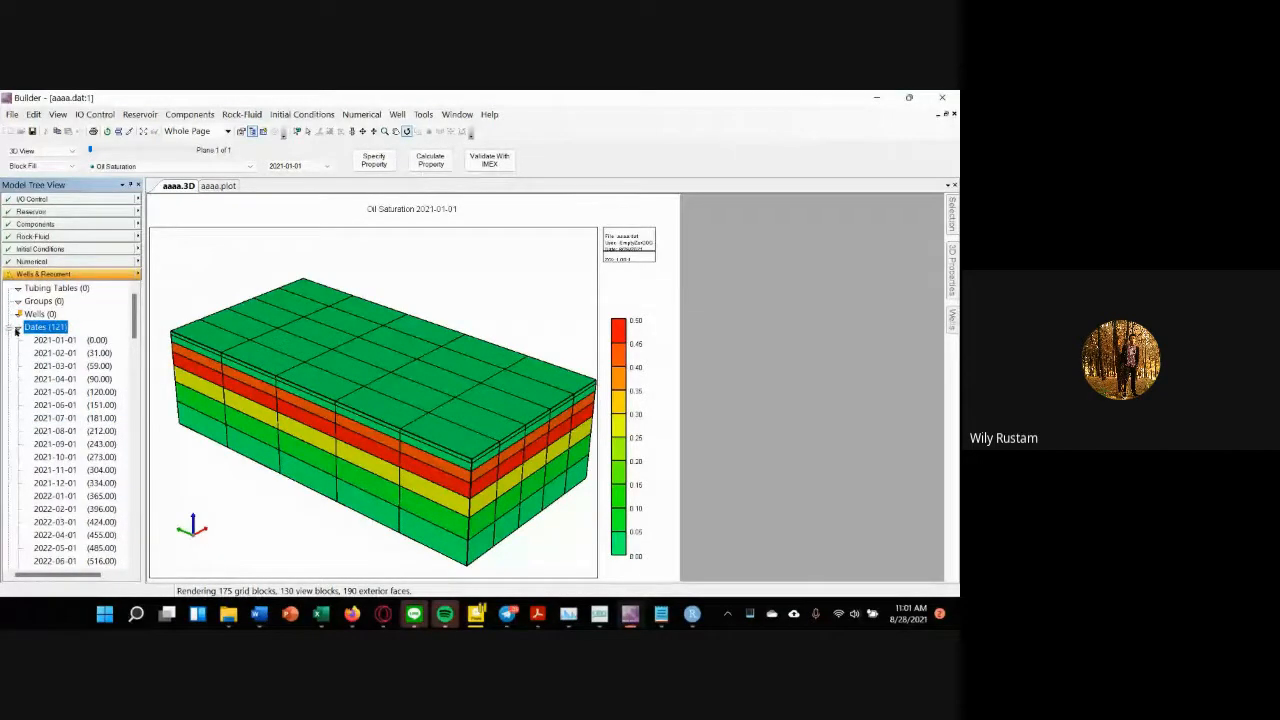
click(15, 329)
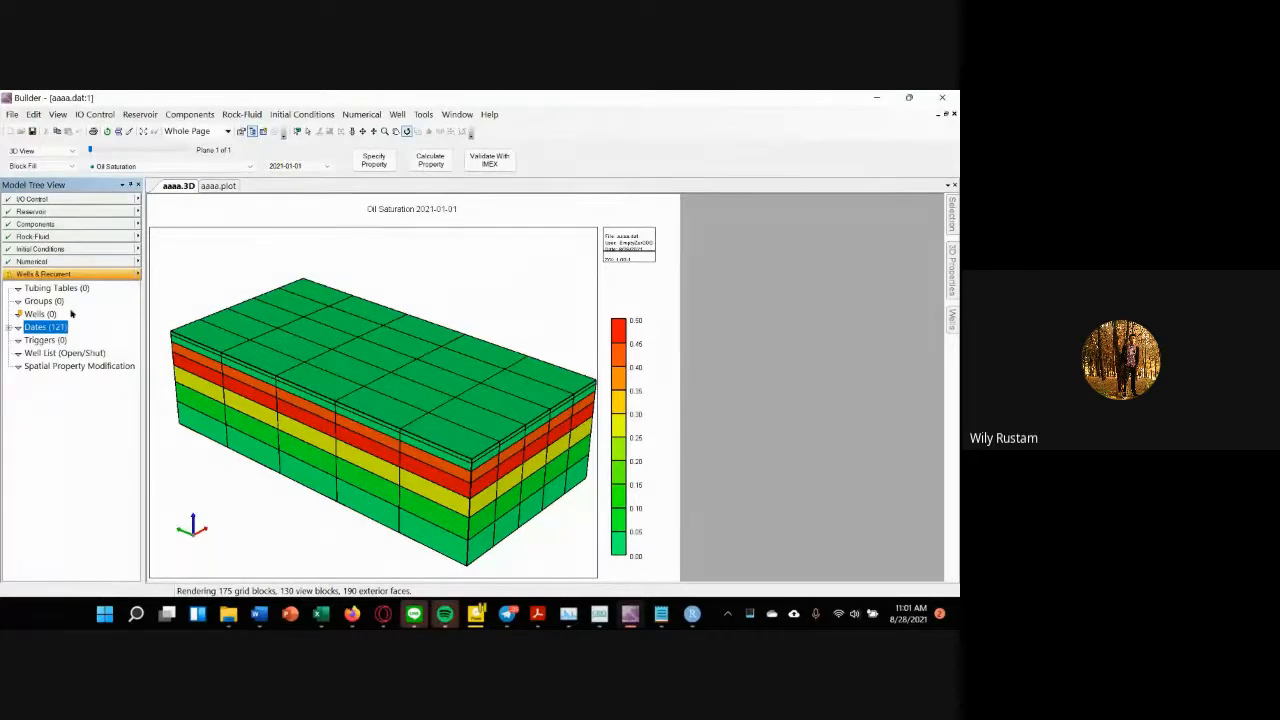
click(70, 314)
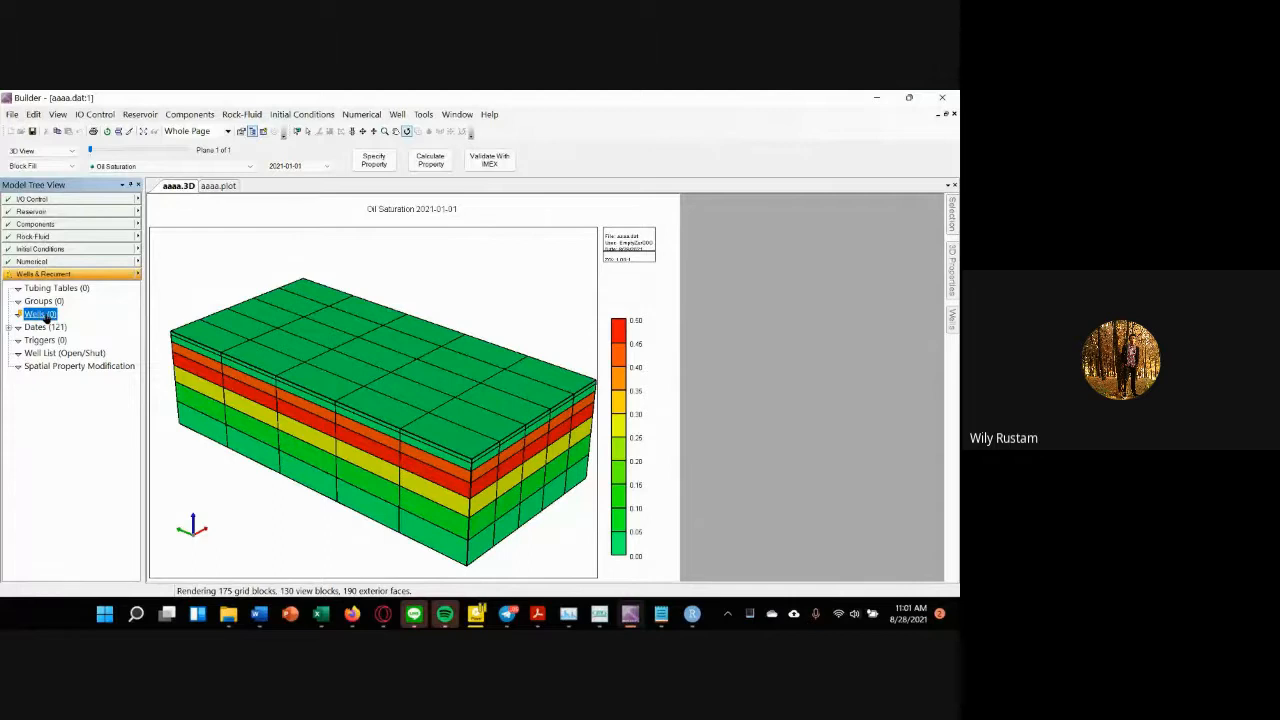
double_click(45, 317)
click(678, 195)
click(138, 274)
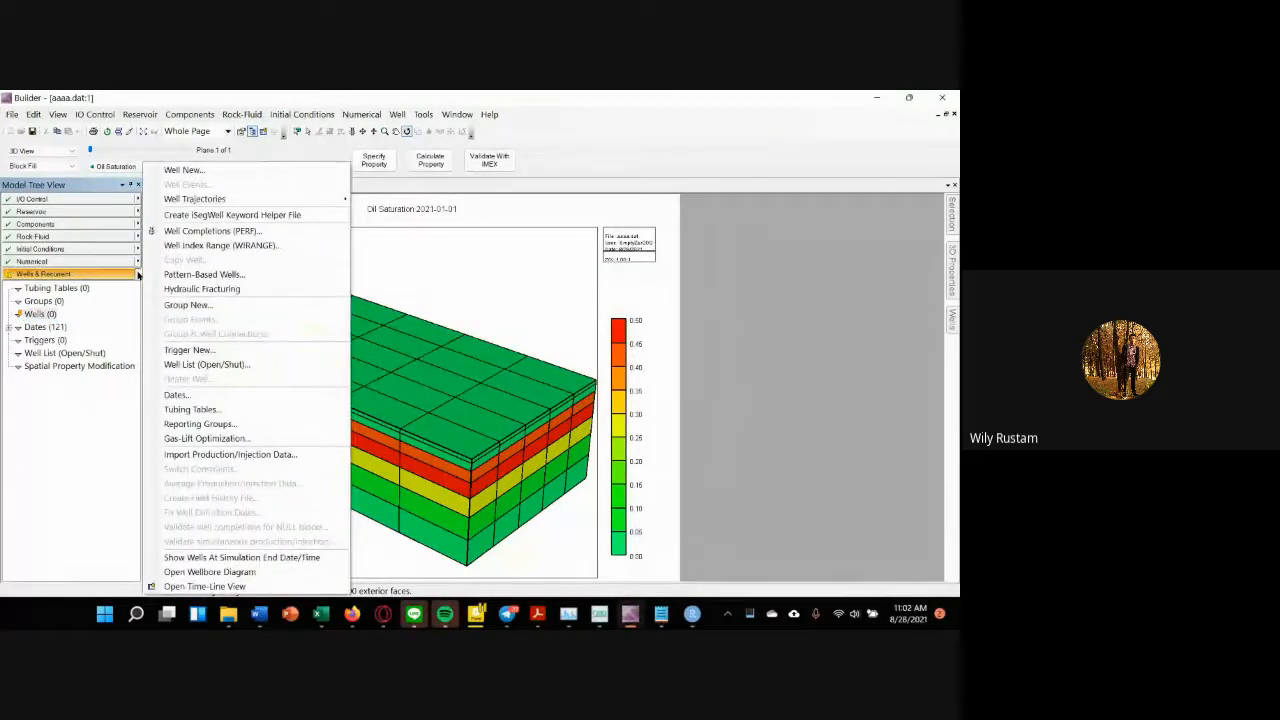
click(252, 172)
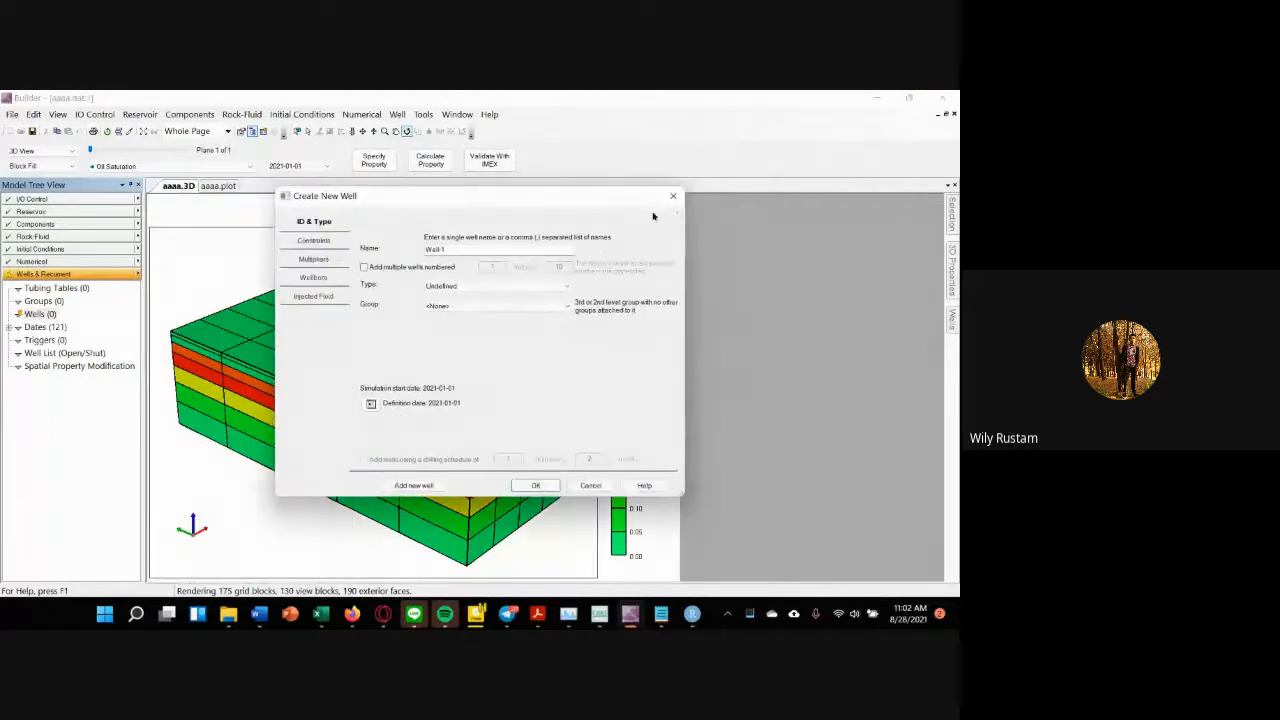
click(672, 196)
Step: Start a new well in the Wells & Recurrent section and name it Produksi 1
double_click(42, 315)
drag(539, 197, 774, 190)
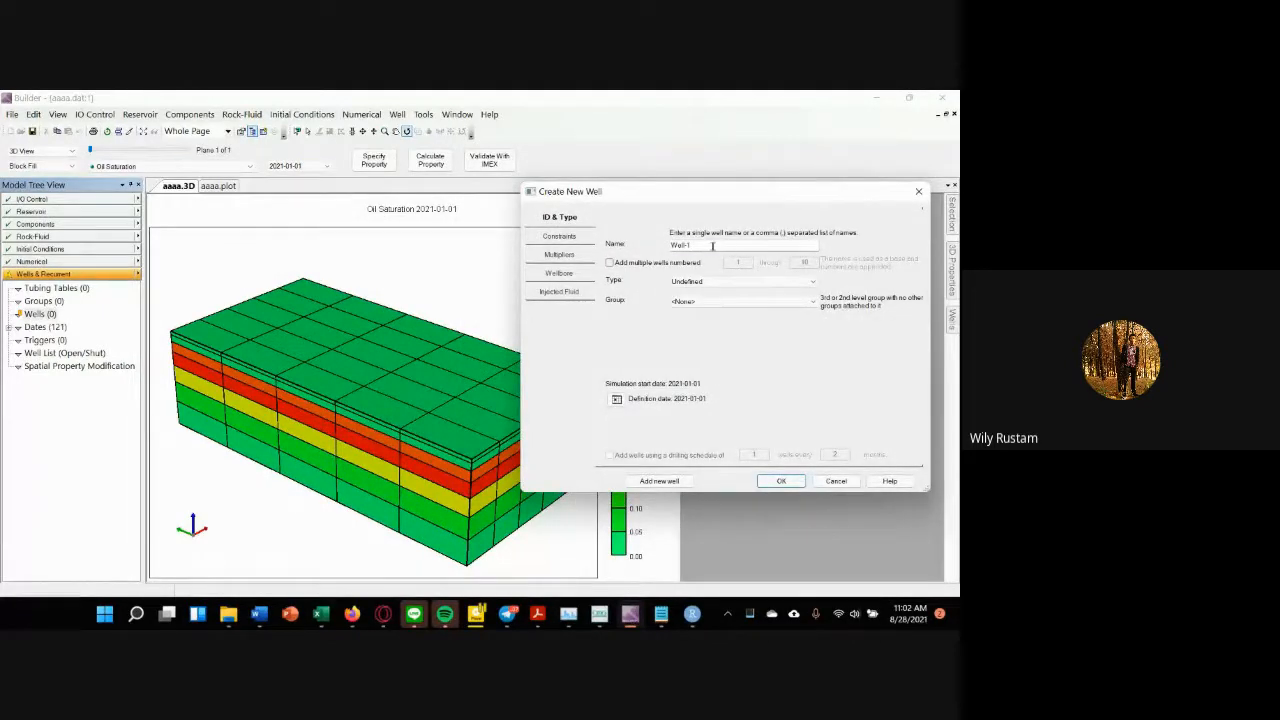
drag(713, 246, 560, 252)
text(Produksi 1)
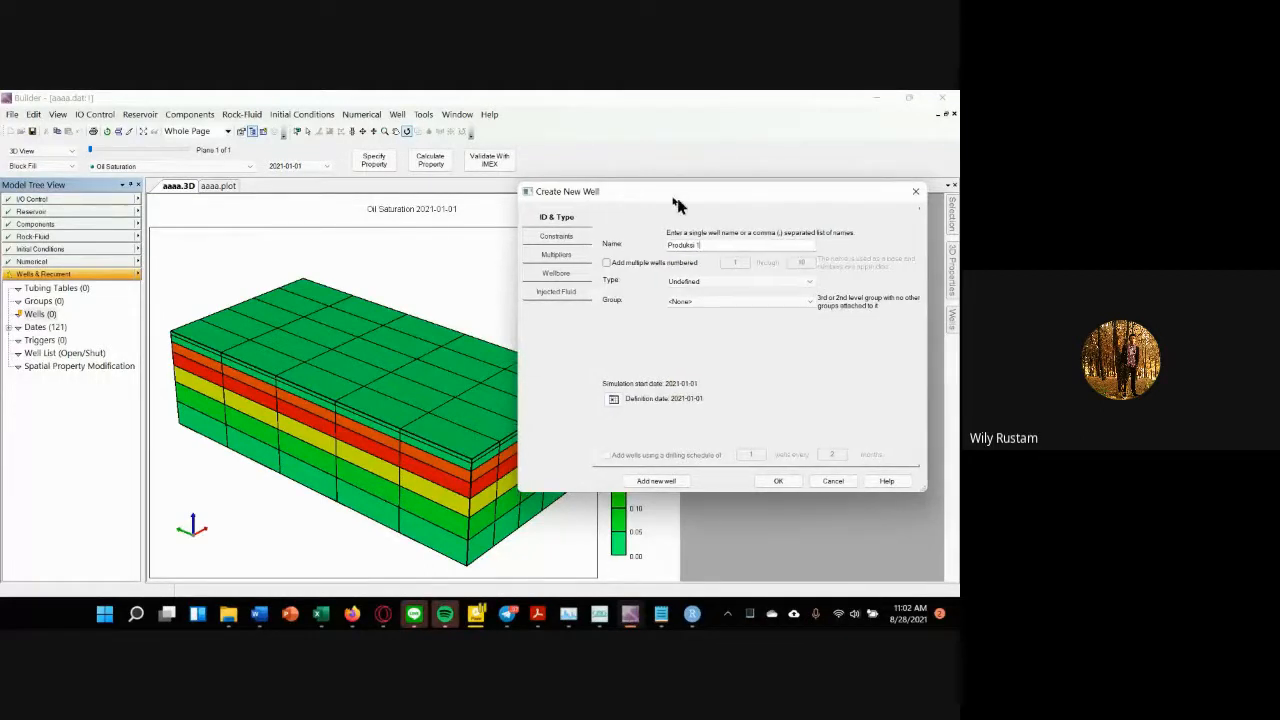
drag(677, 191, 578, 188)
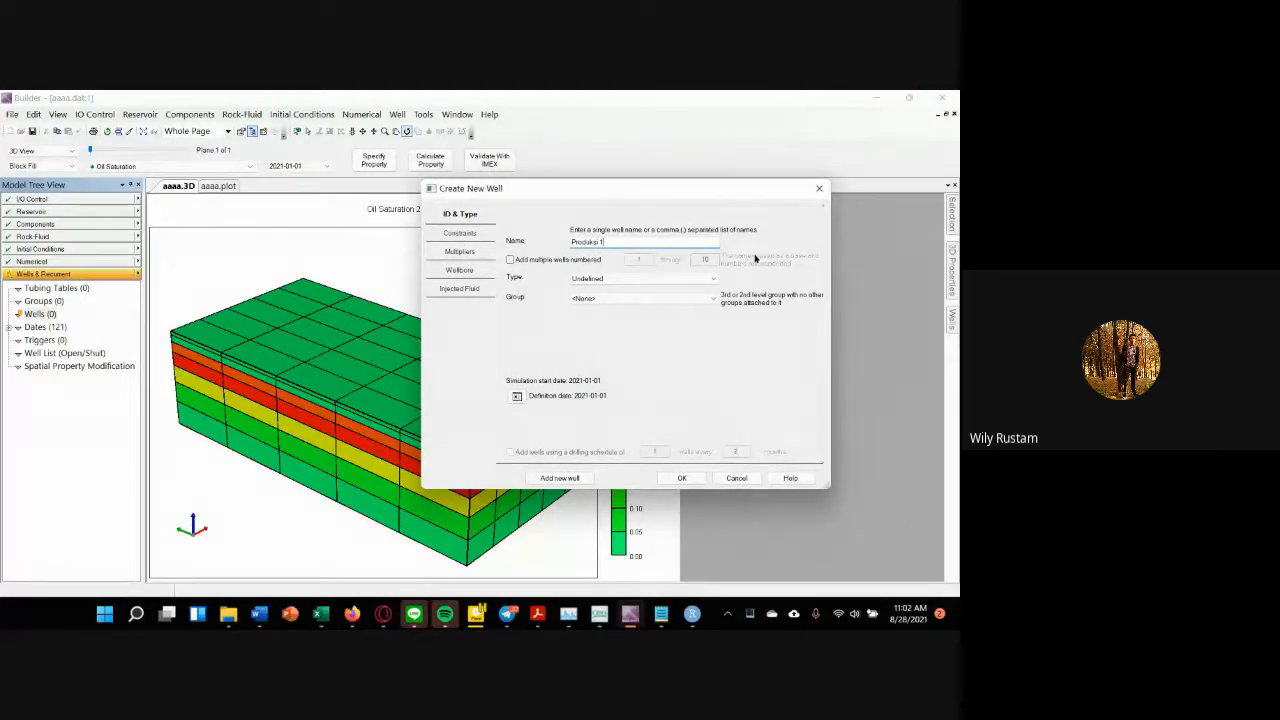
Step: Set the well's type to PRODUCER, leaving its group as None and multiple numbered wells off
click(716, 280)
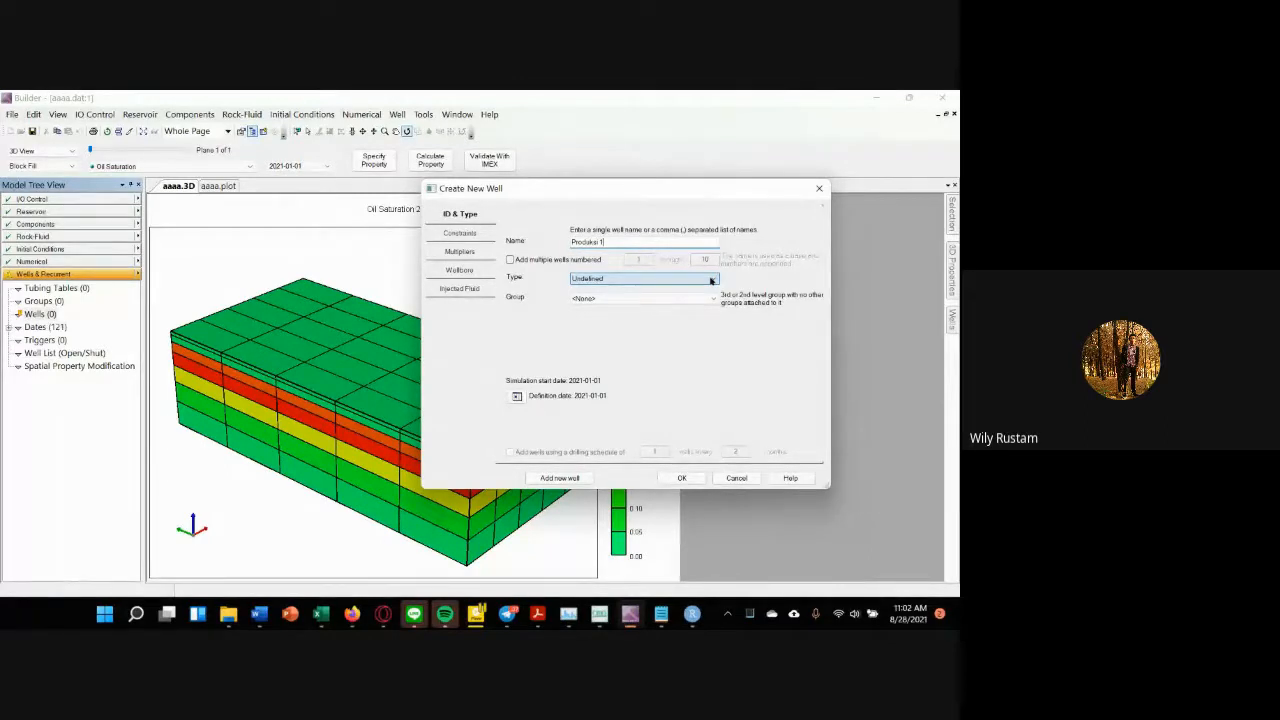
click(711, 280)
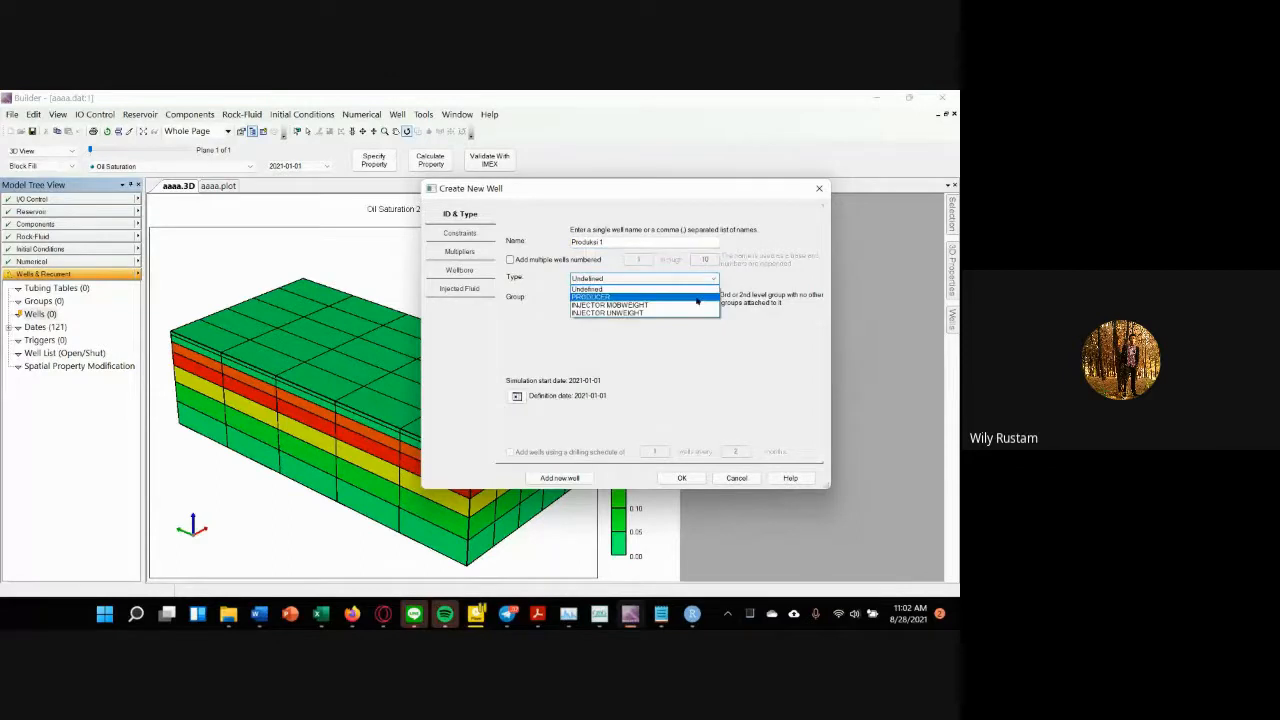
click(700, 298)
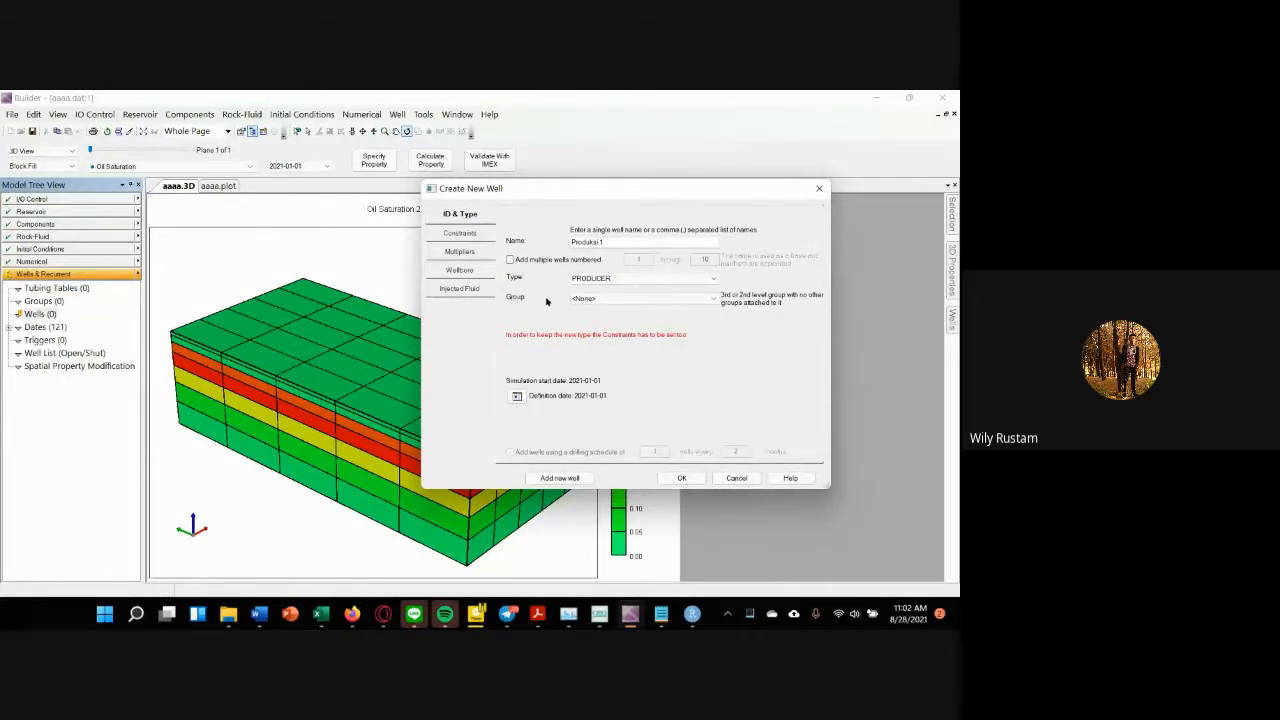
click(632, 299)
click(644, 304)
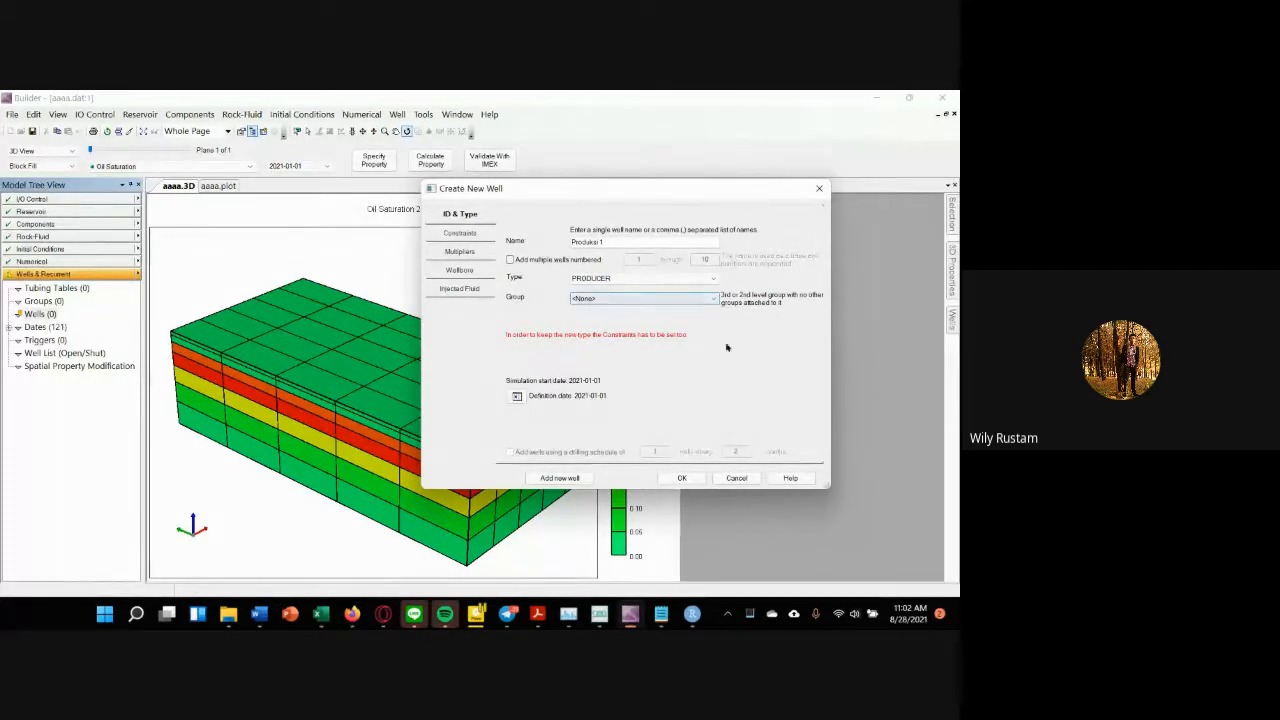
click(523, 261)
click(523, 261)
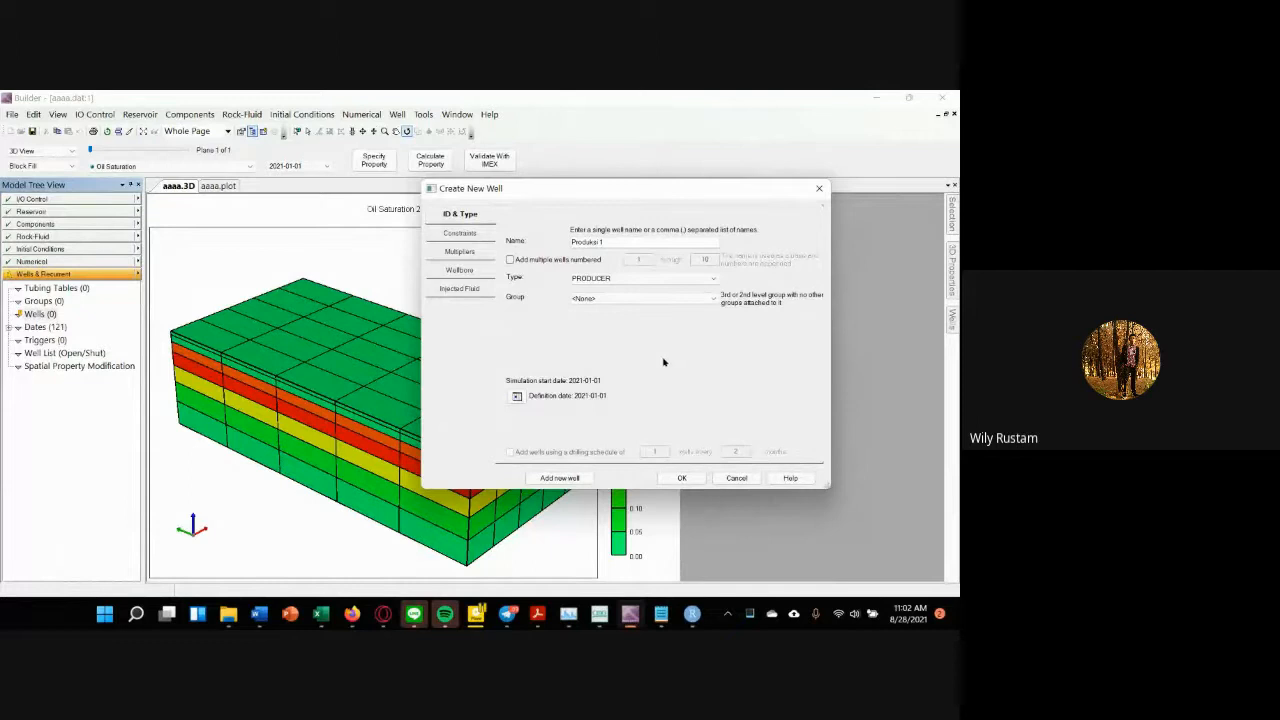
Step: Enable the well's constraint definition and add an OPERATE constraint on minimum BHP bottom hole pressure of 200 kPa with action CONT
click(462, 233)
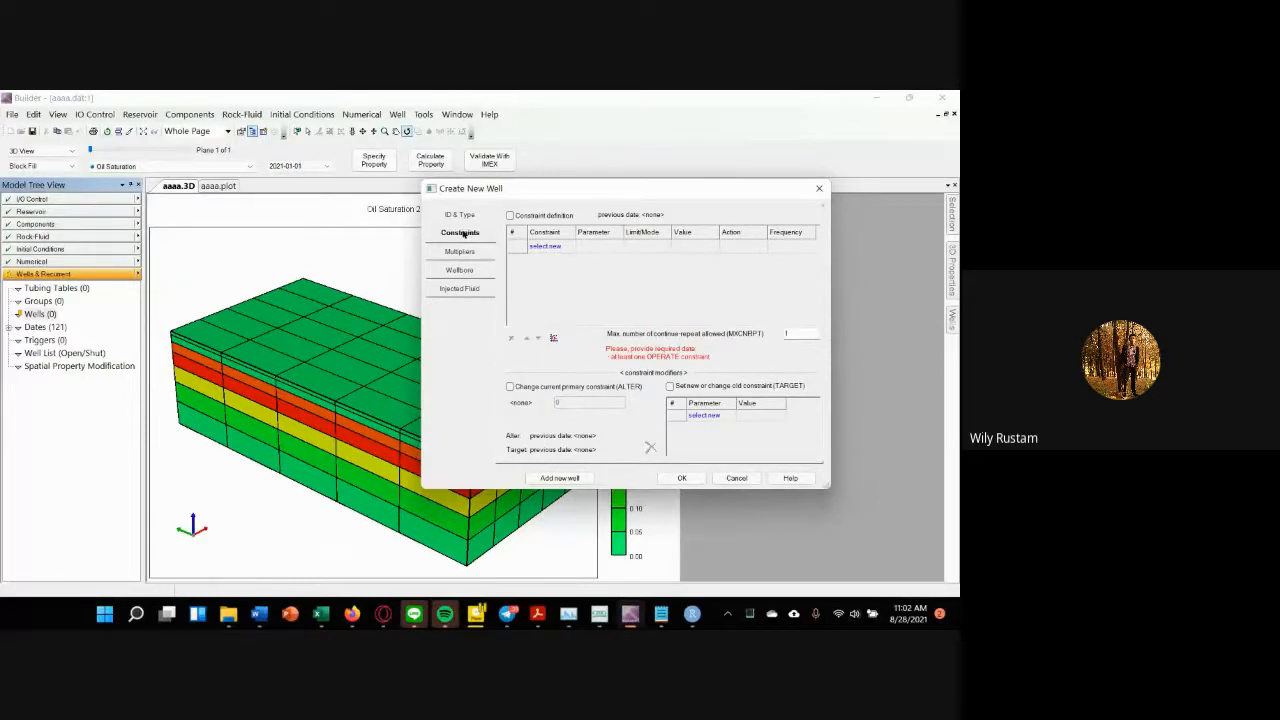
drag(552, 195, 394, 247)
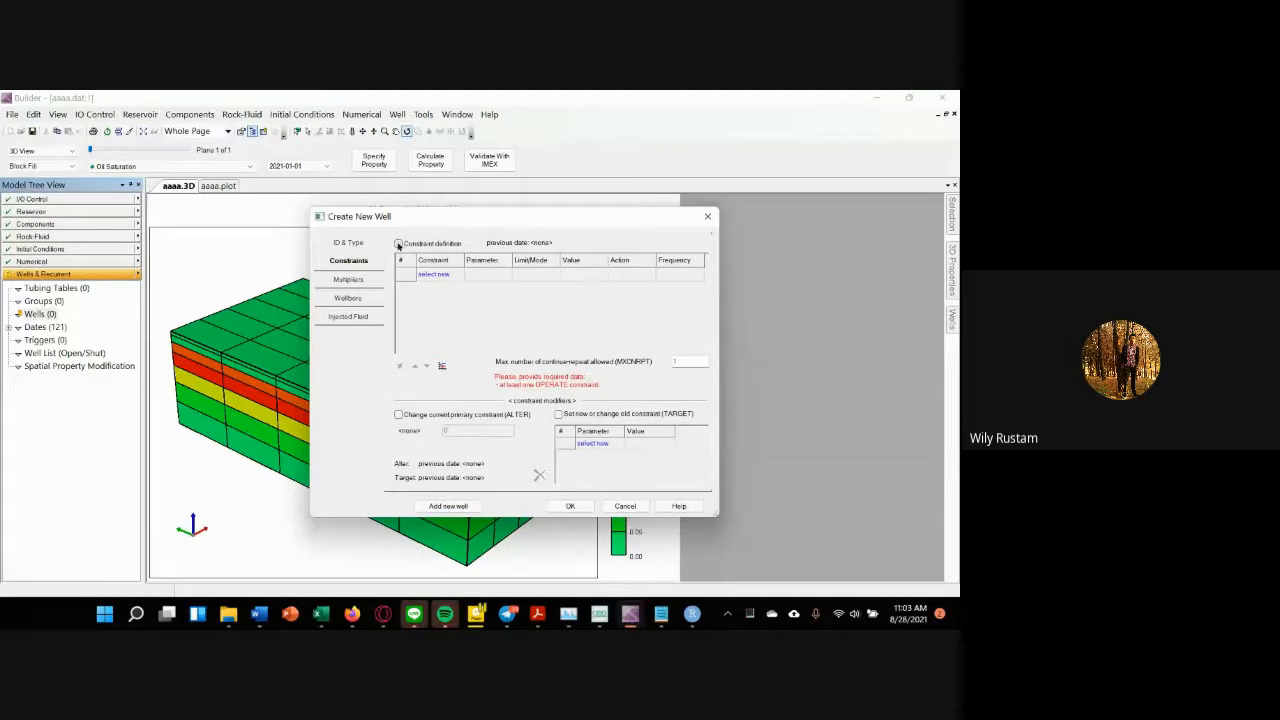
click(398, 244)
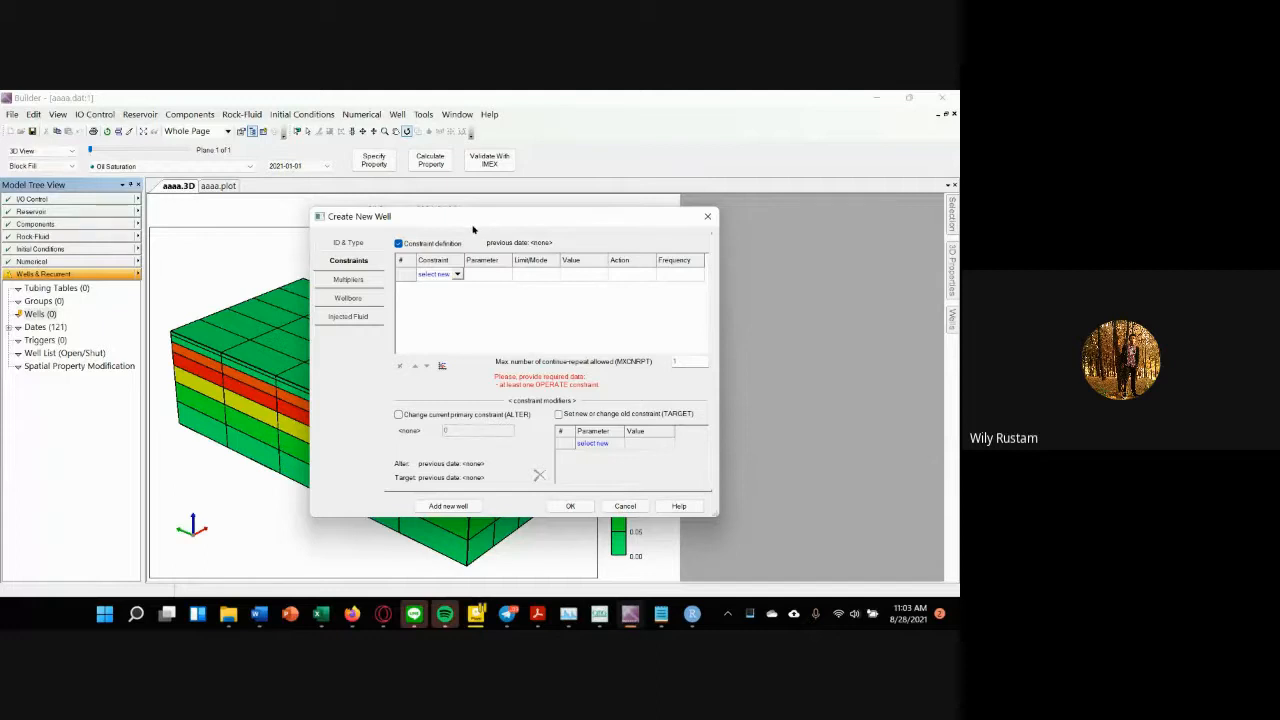
click(457, 274)
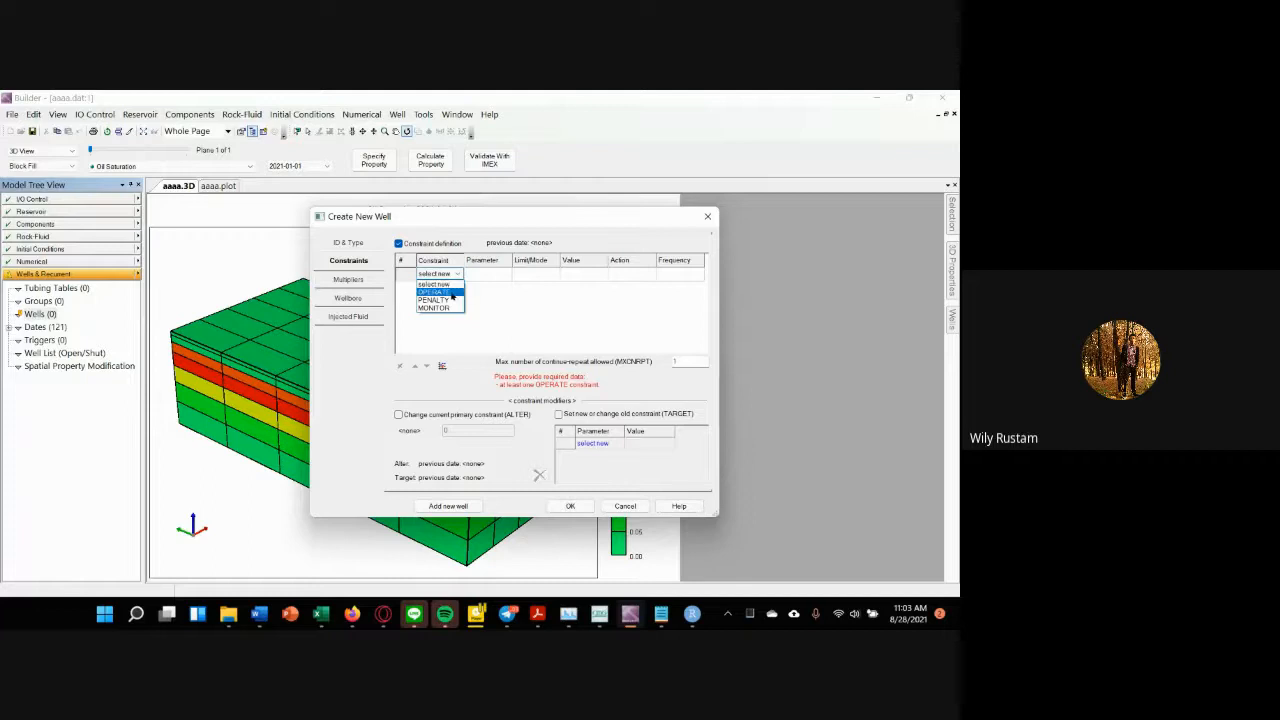
click(447, 292)
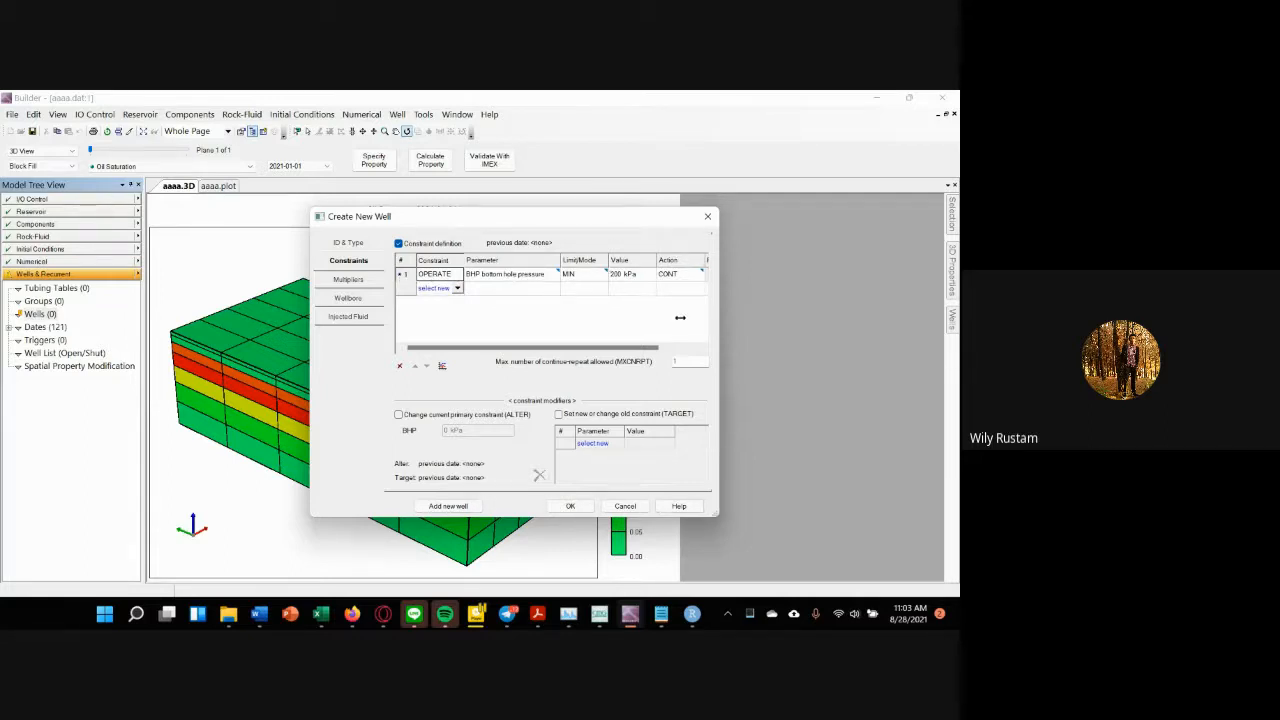
drag(714, 315, 769, 309)
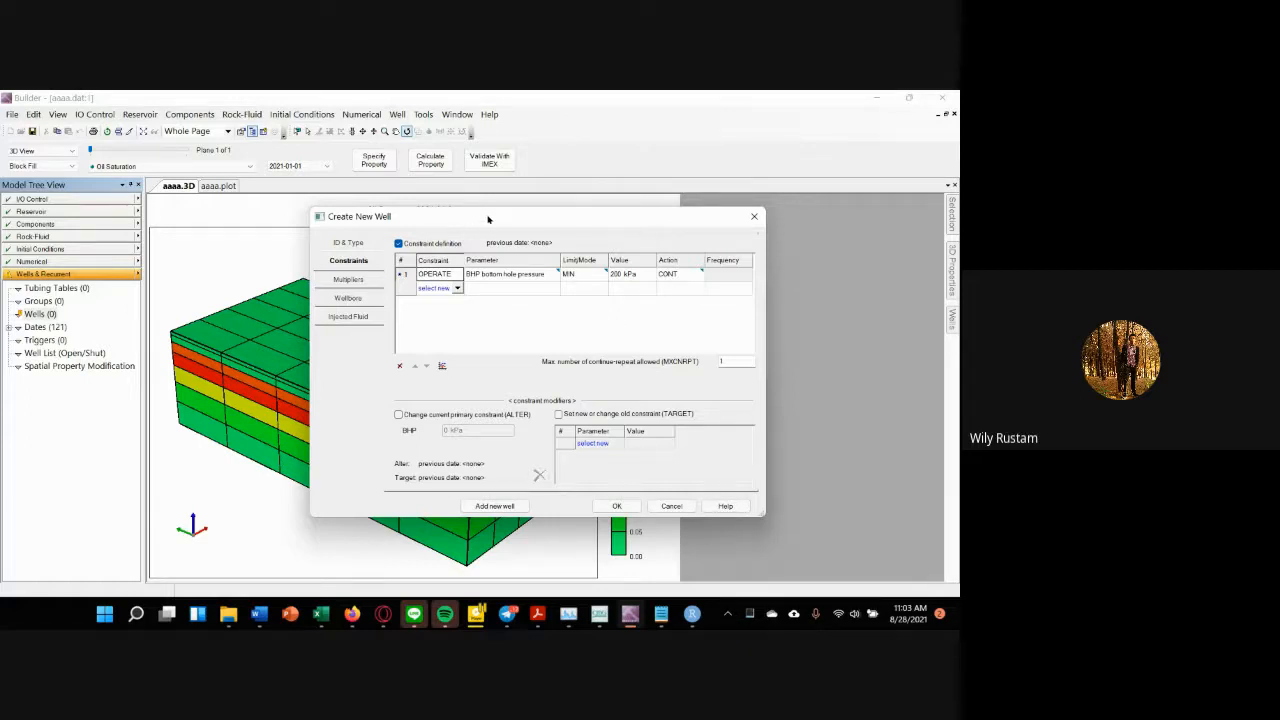
click(620, 278)
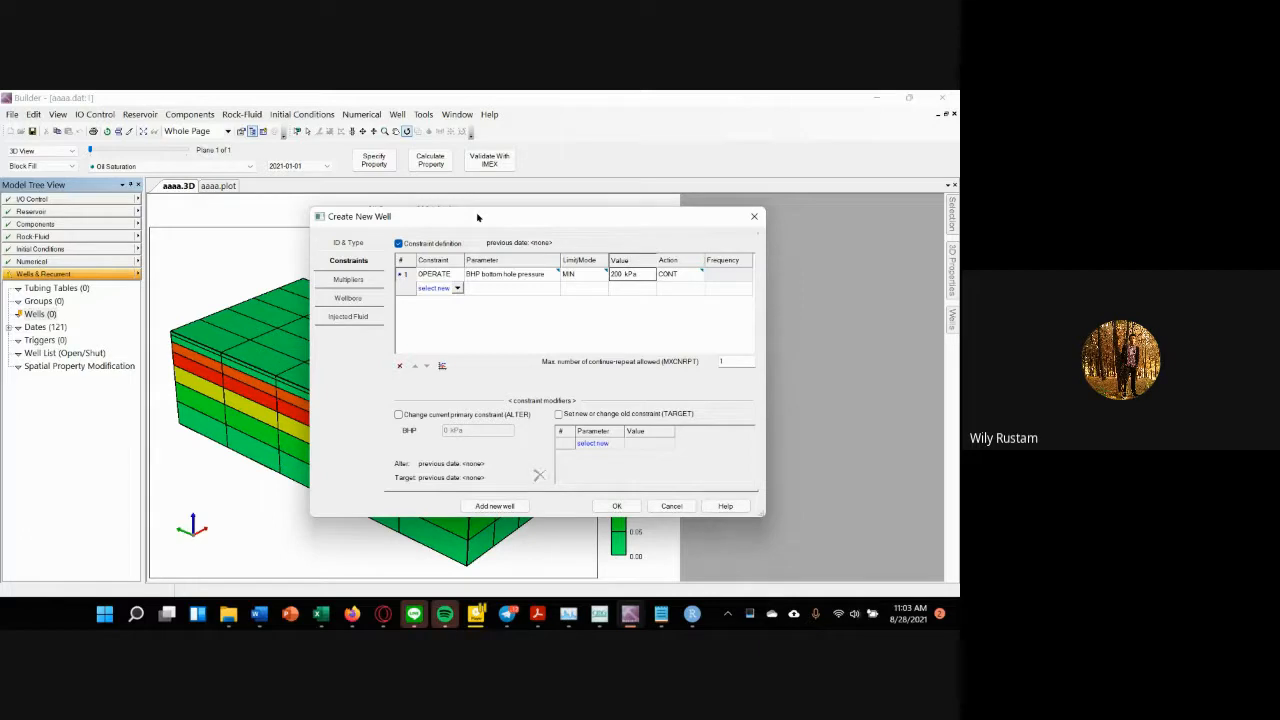
drag(478, 217, 713, 210)
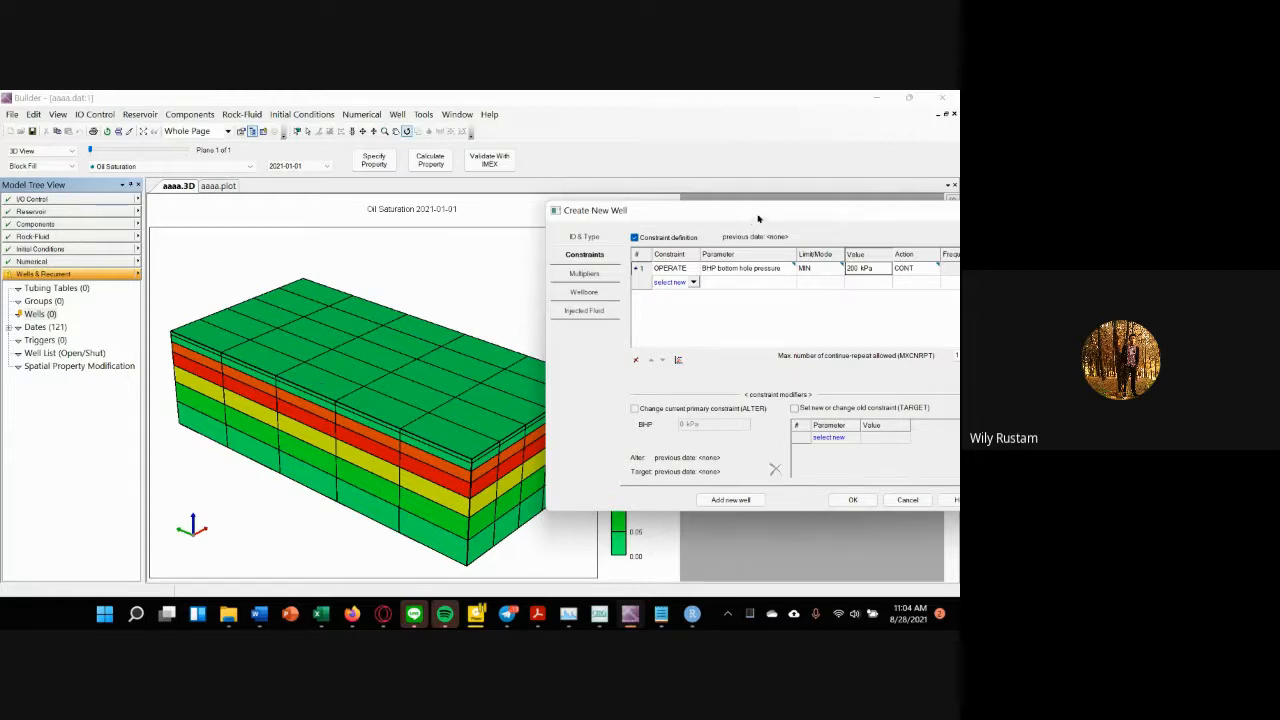
Step: Set the minimum BHP bottom hole pressure constraint's value to 10000 kPa
drag(769, 212, 635, 205)
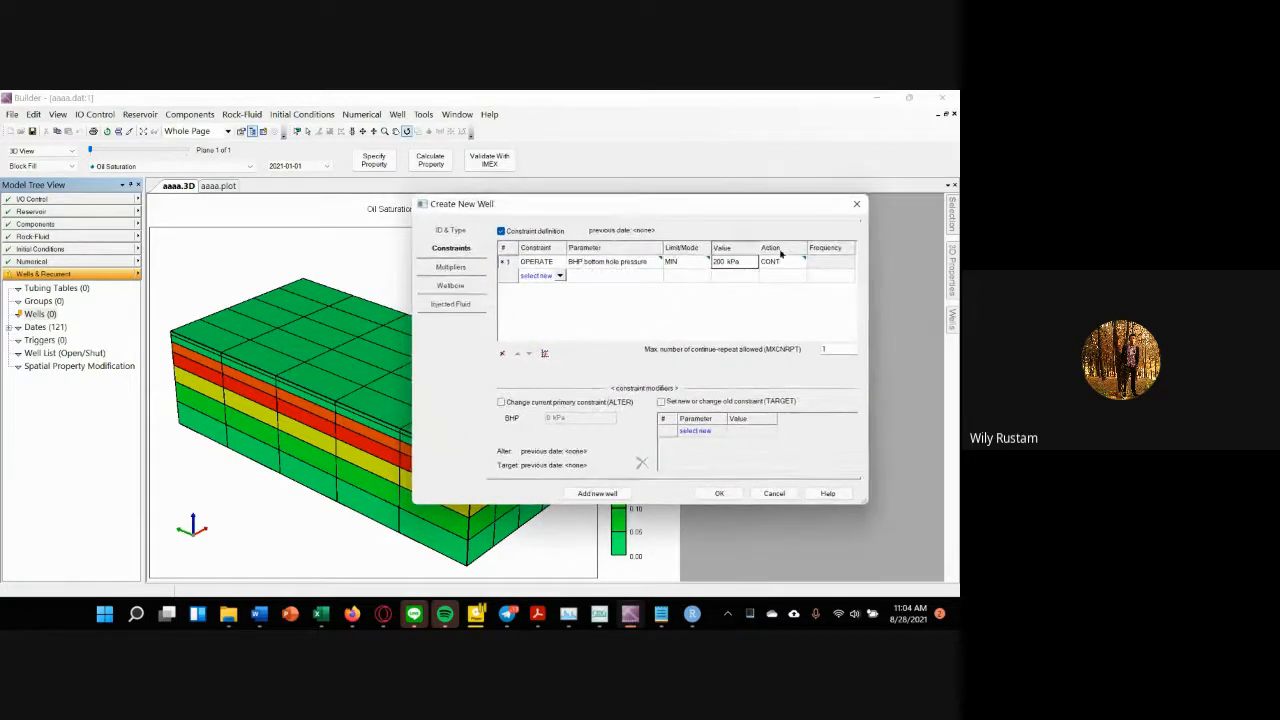
click(723, 262)
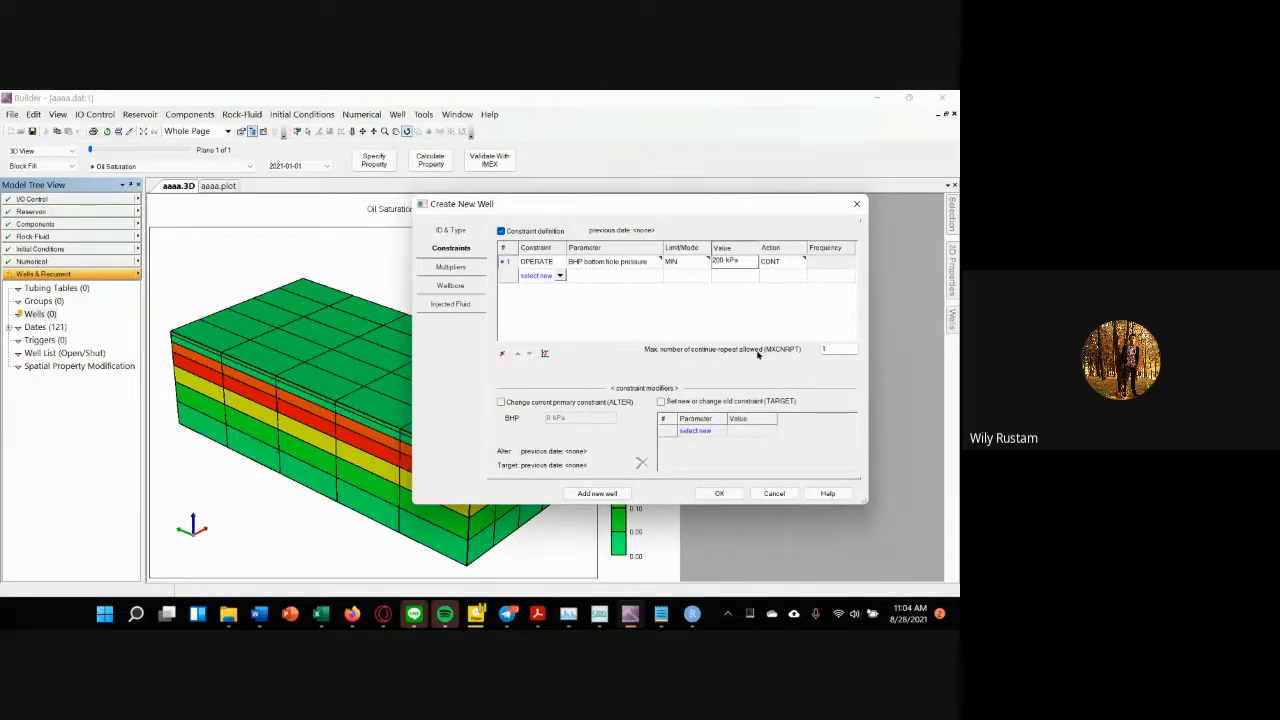
key(BackSpace)
key(BackSpace)
key(BackSpace)
text(10000)
Step: Switch to the browser's pressure converter, convert 10000 kilopascal to pound per square inch, and return to Builder
click(383, 613)
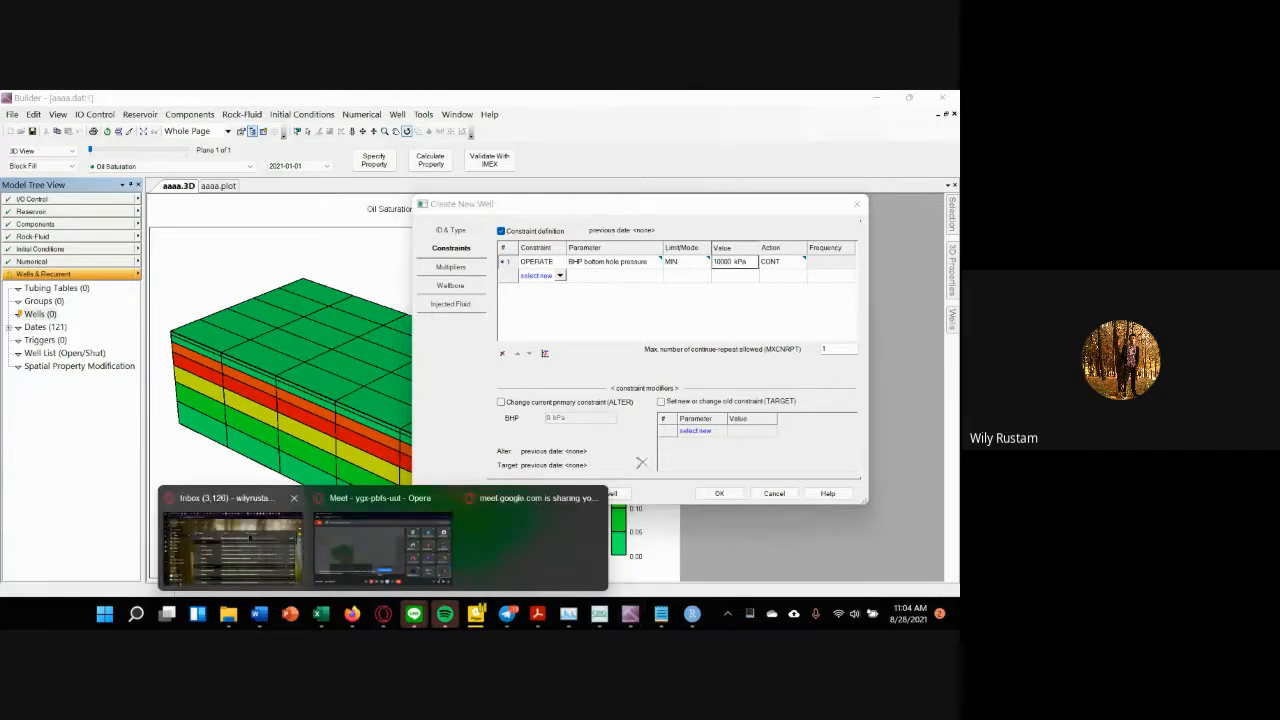
click(250, 537)
click(778, 101)
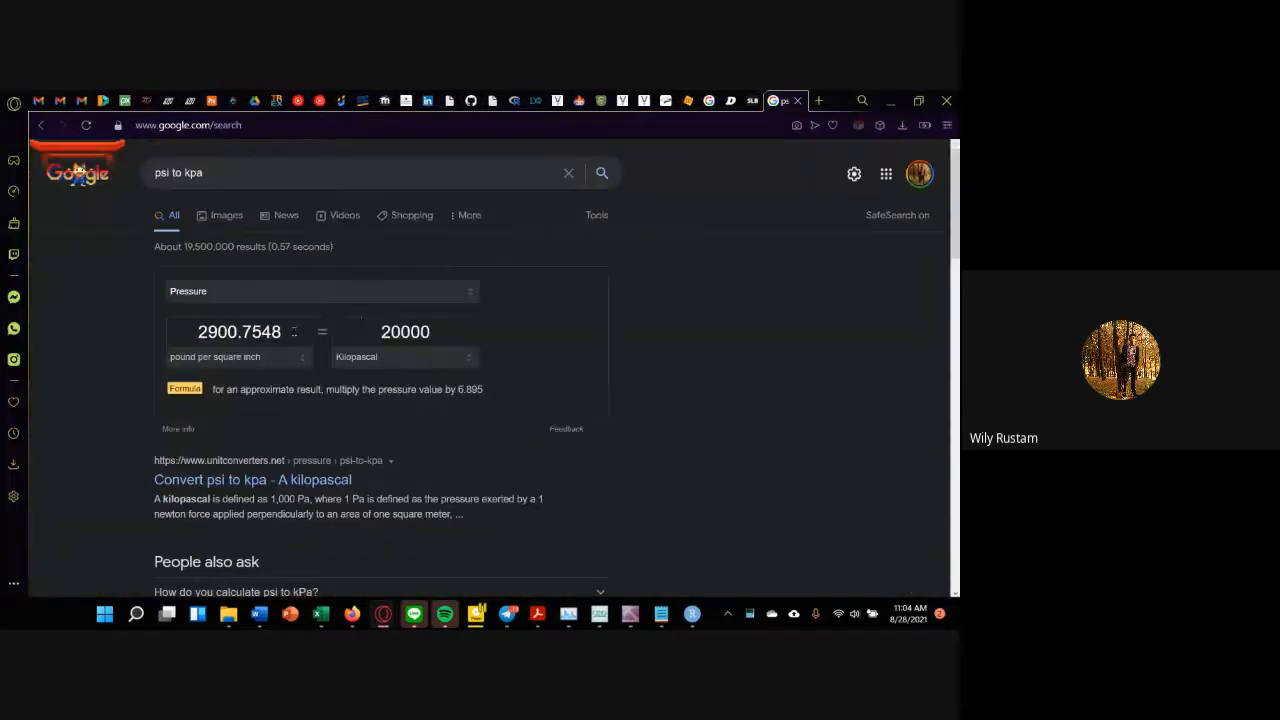
drag(294, 332, 167, 331)
double_click(451, 325)
text(10)
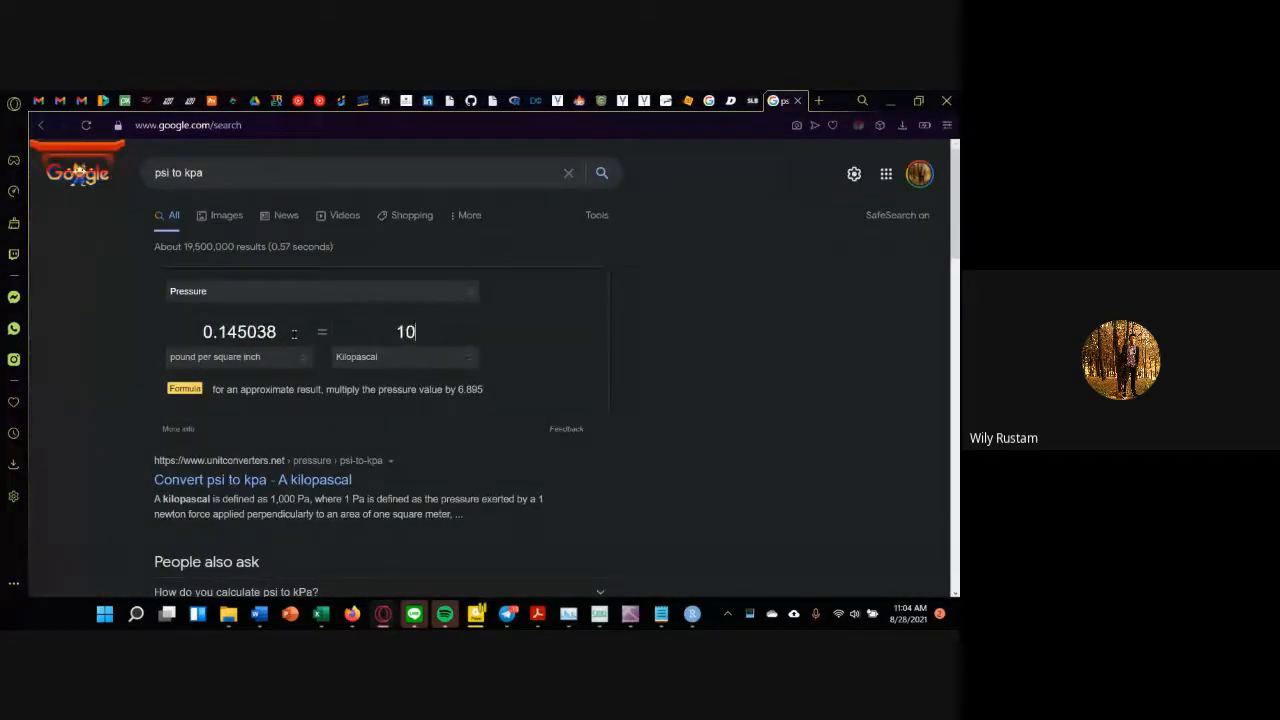
text(000)
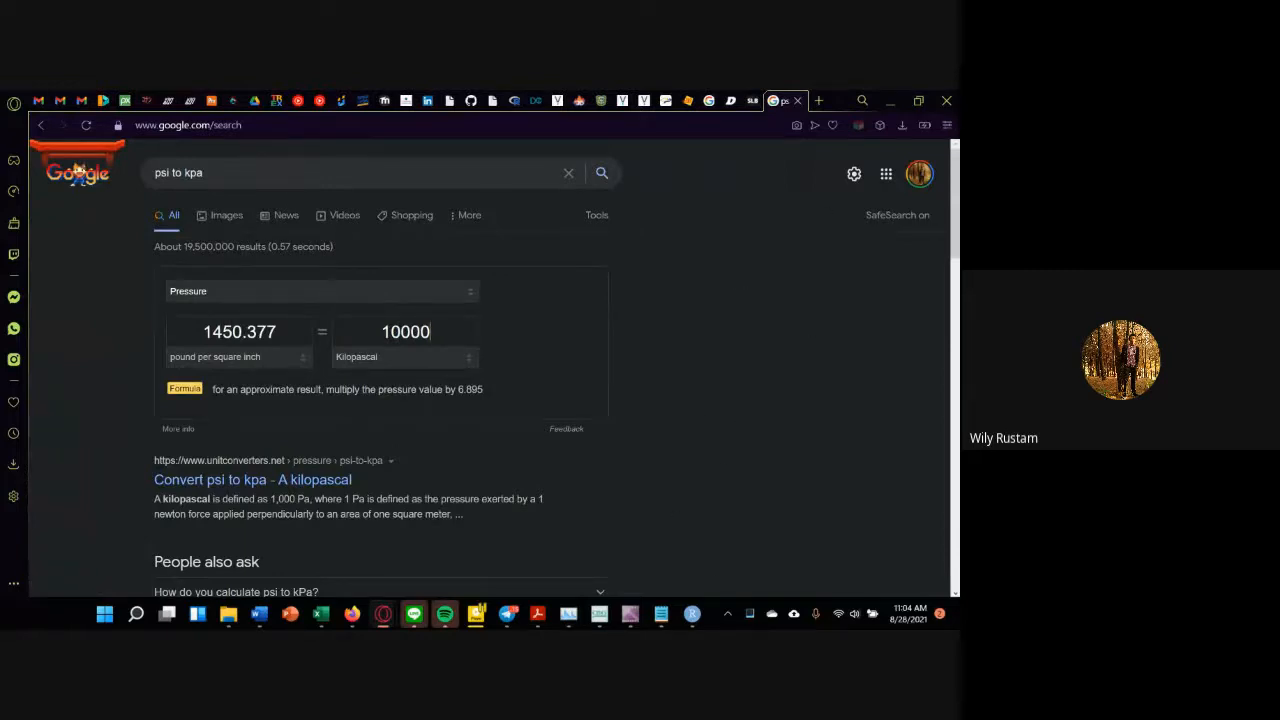
click(691, 613)
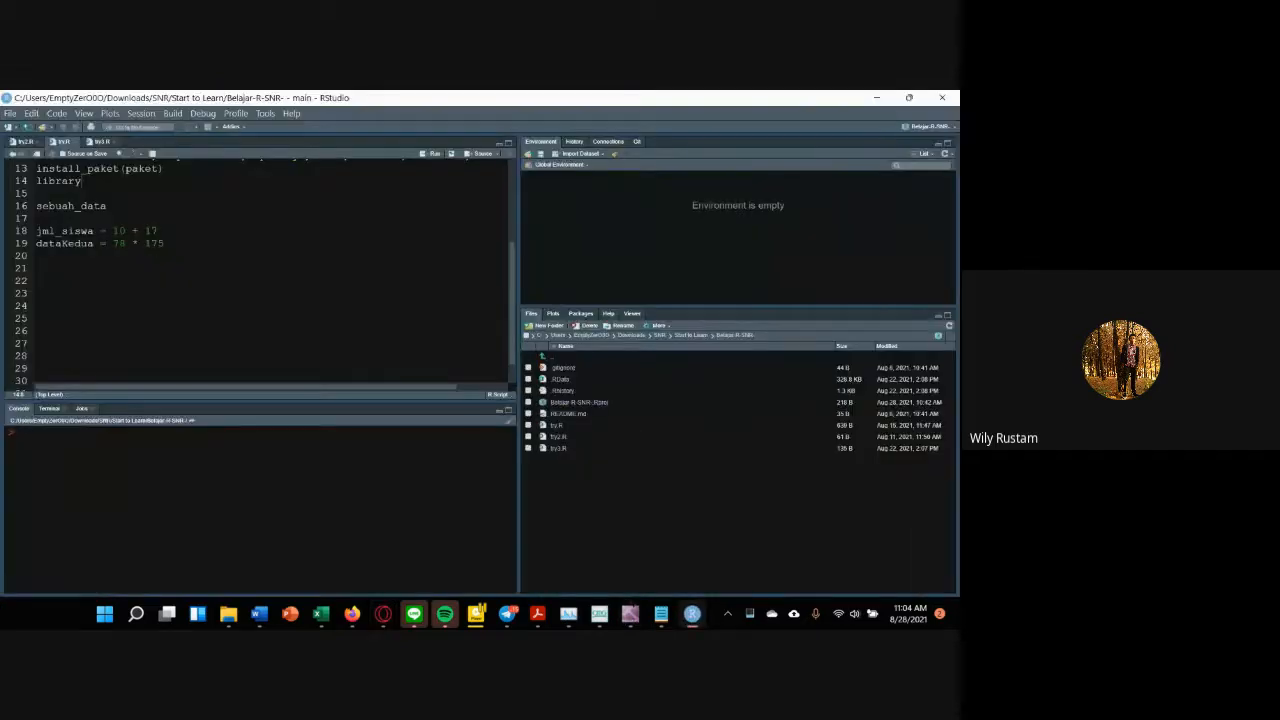
click(691, 613)
click(629, 613)
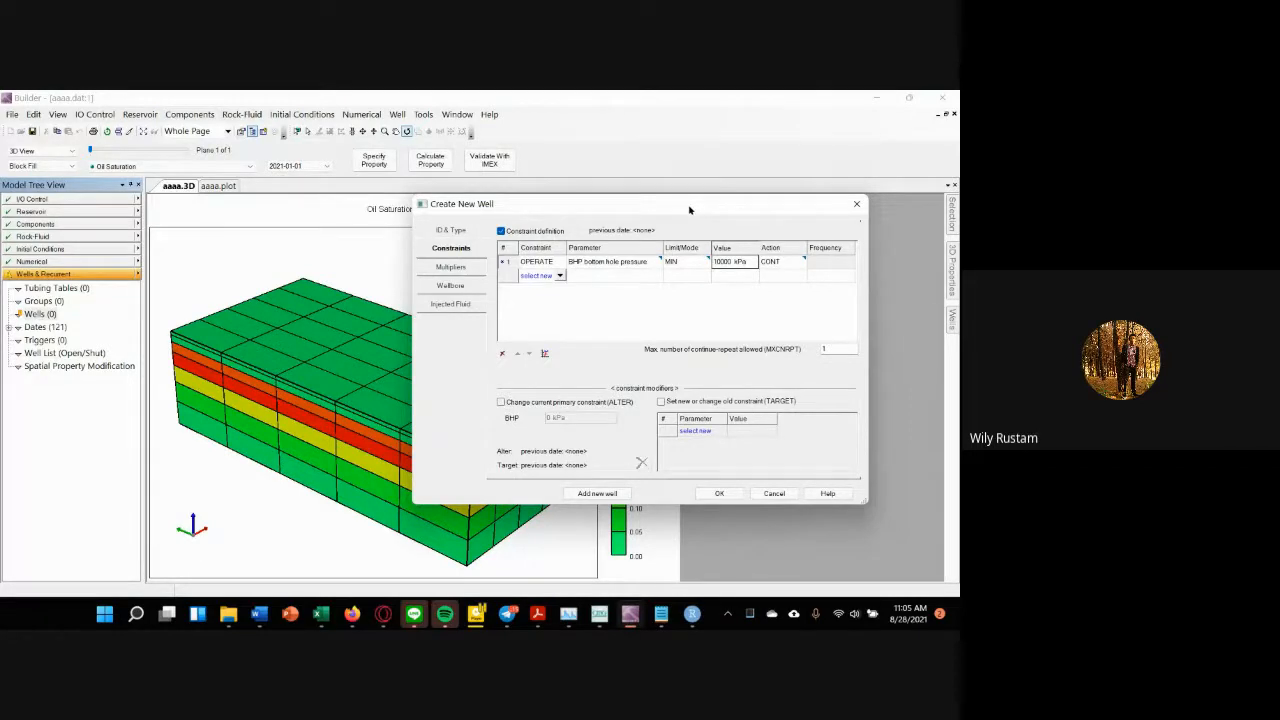
Step: Add a second OPERATE constraint on the maximum STO surface oil rate
click(560, 276)
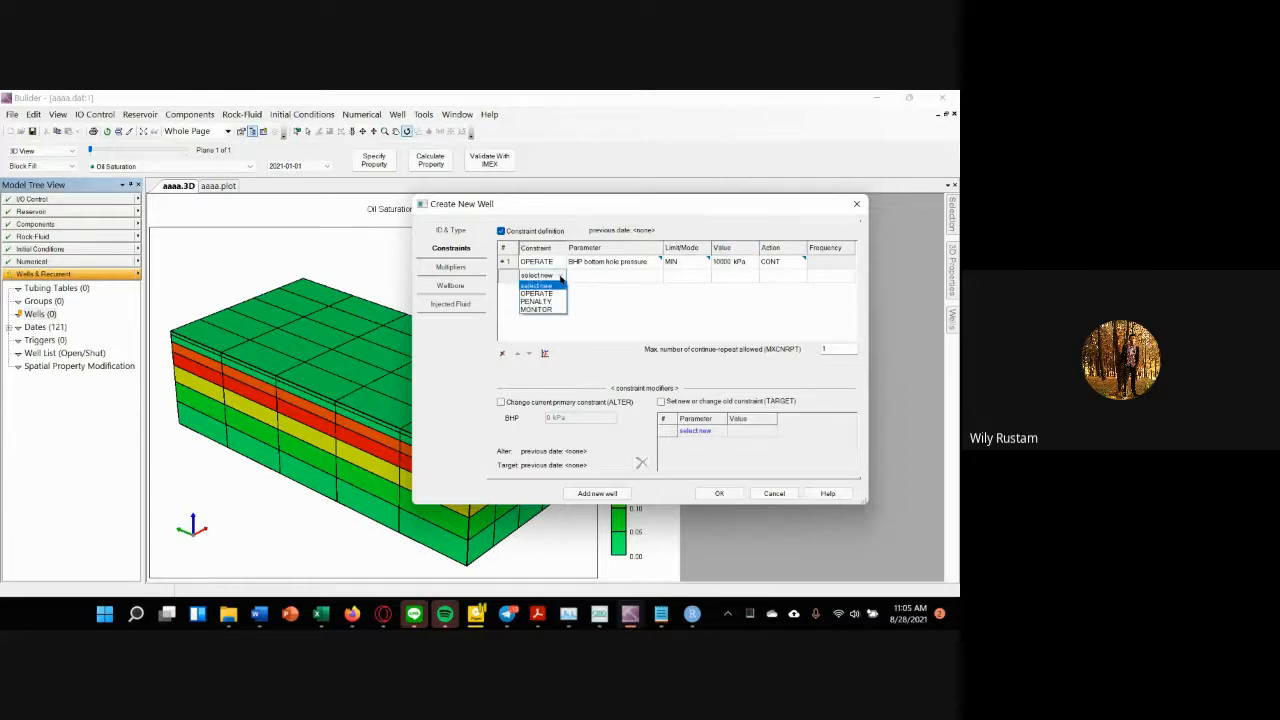
click(550, 294)
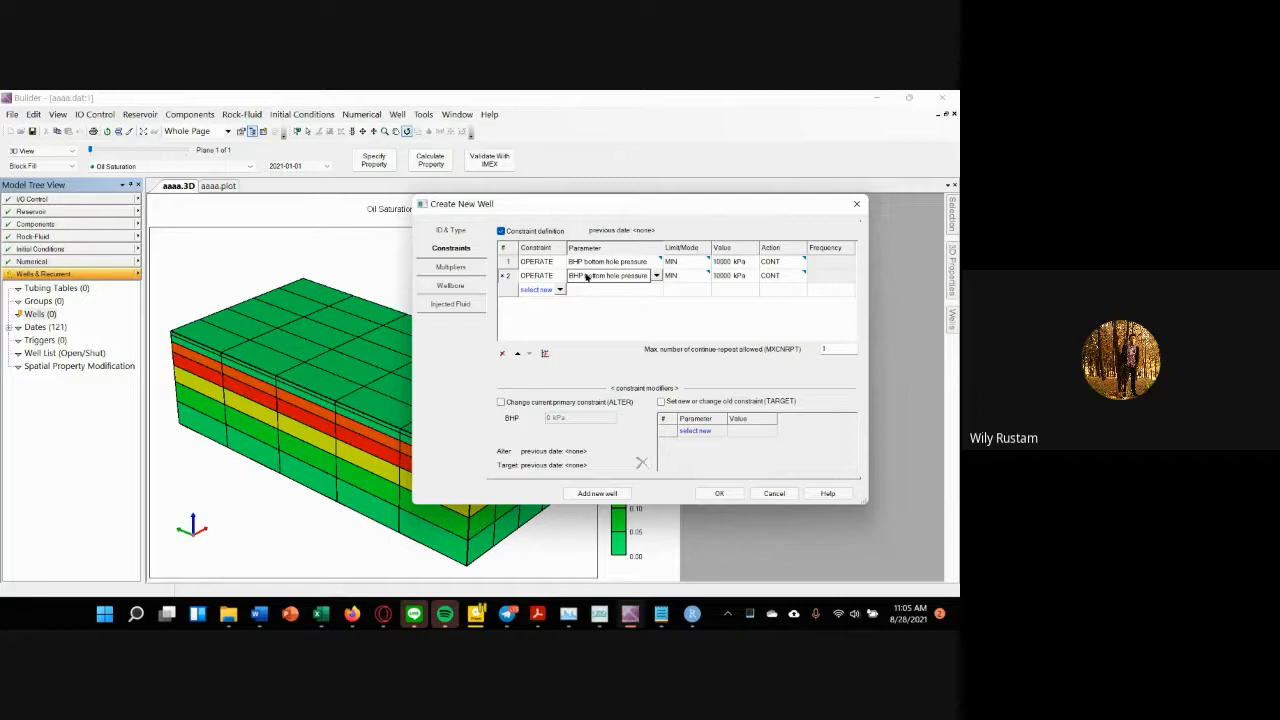
click(656, 276)
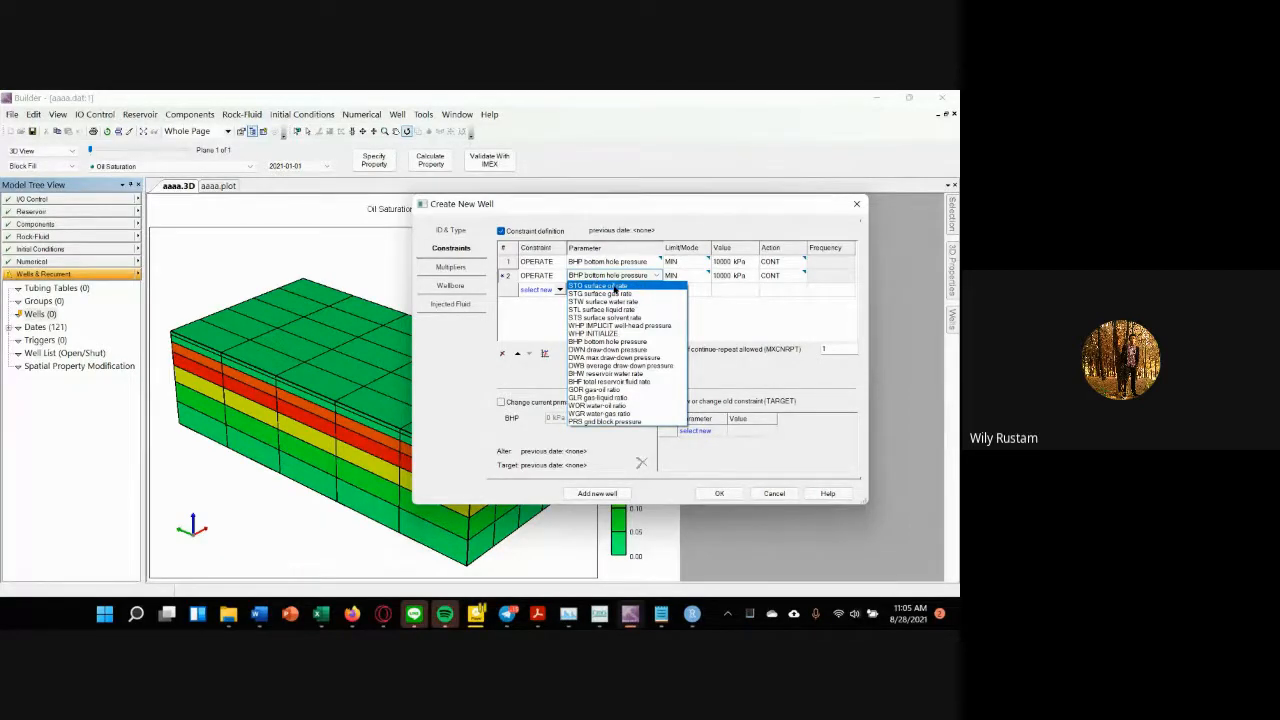
click(612, 286)
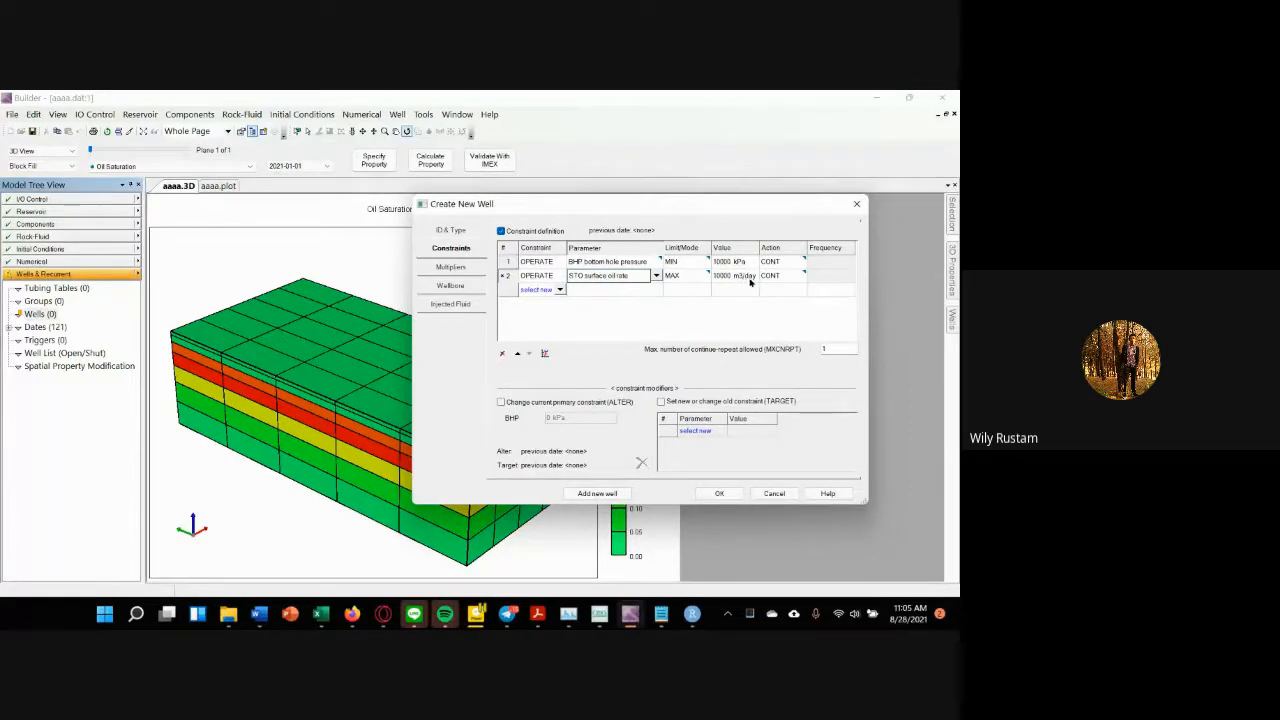
Step: Try STG surface gas rate as the second constraint's parameter, then restore STO surface oil rate
click(655, 276)
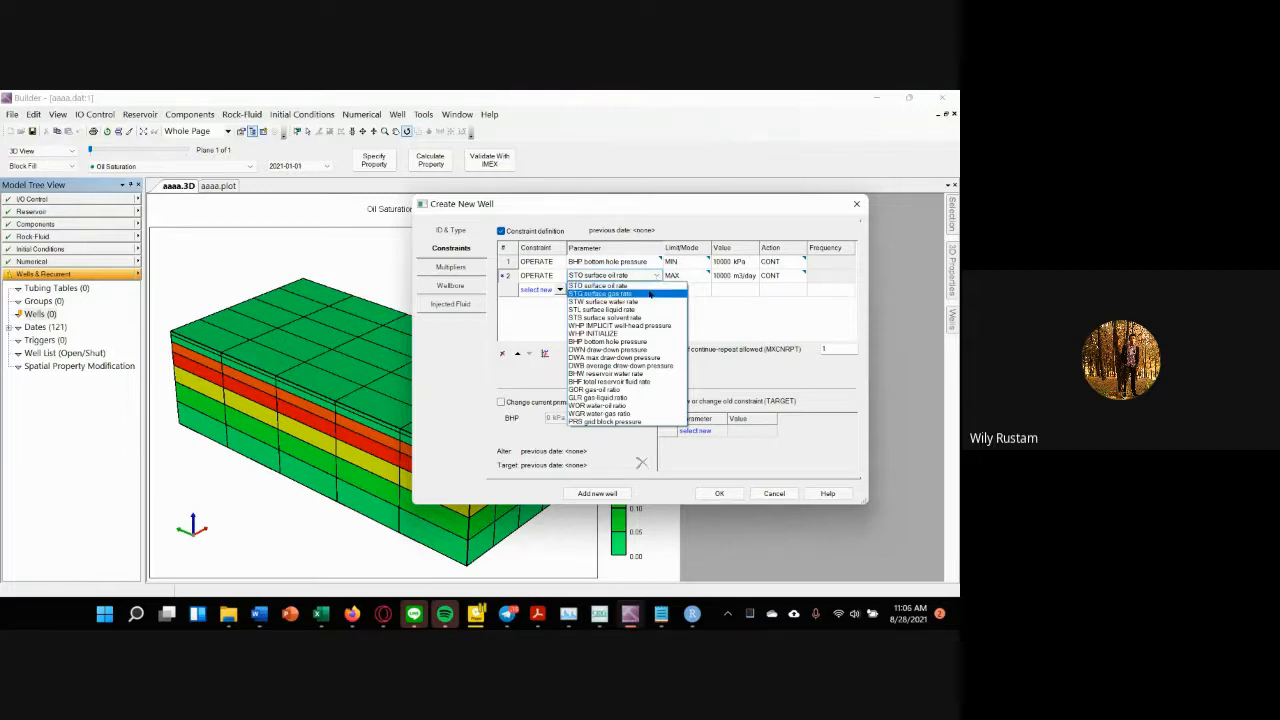
click(643, 294)
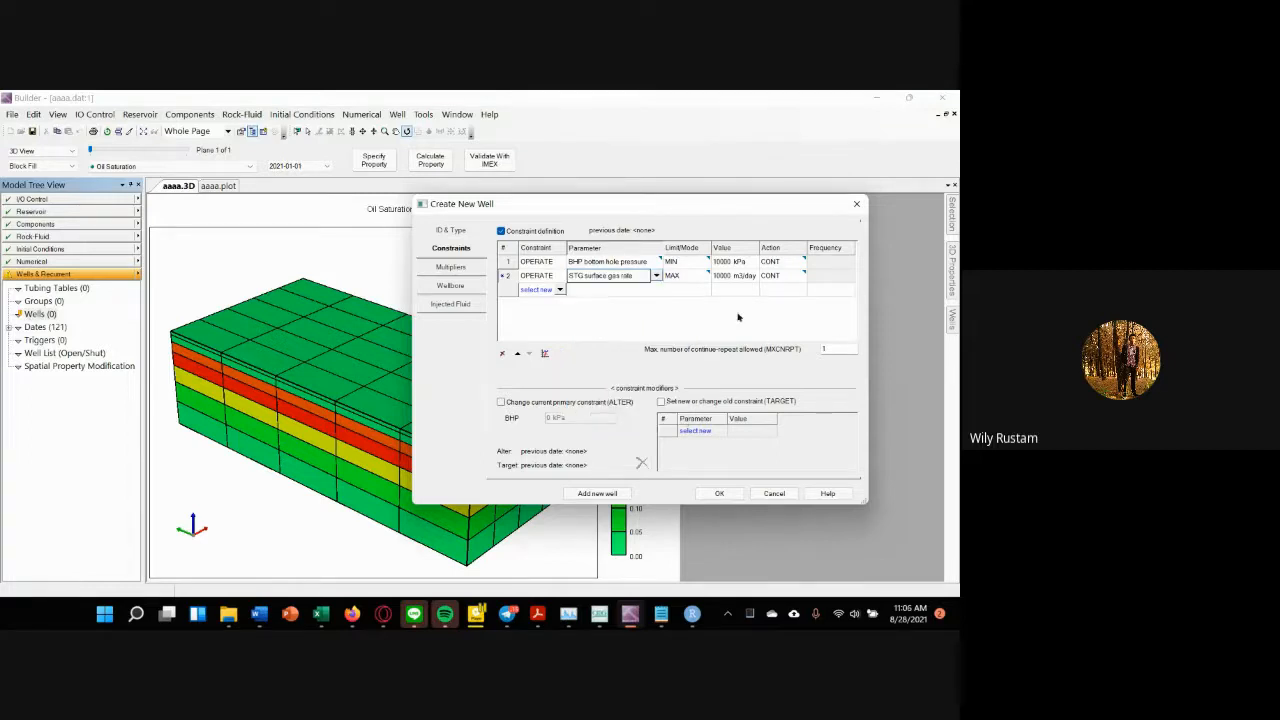
click(653, 277)
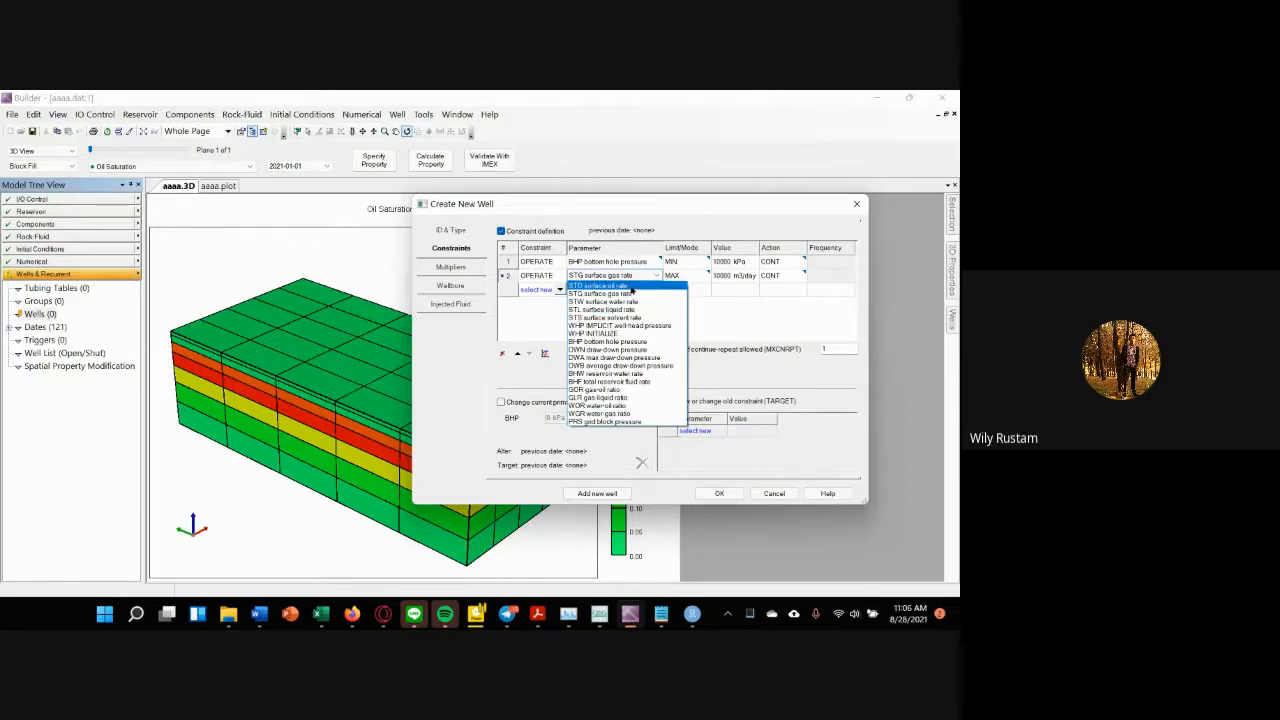
click(627, 288)
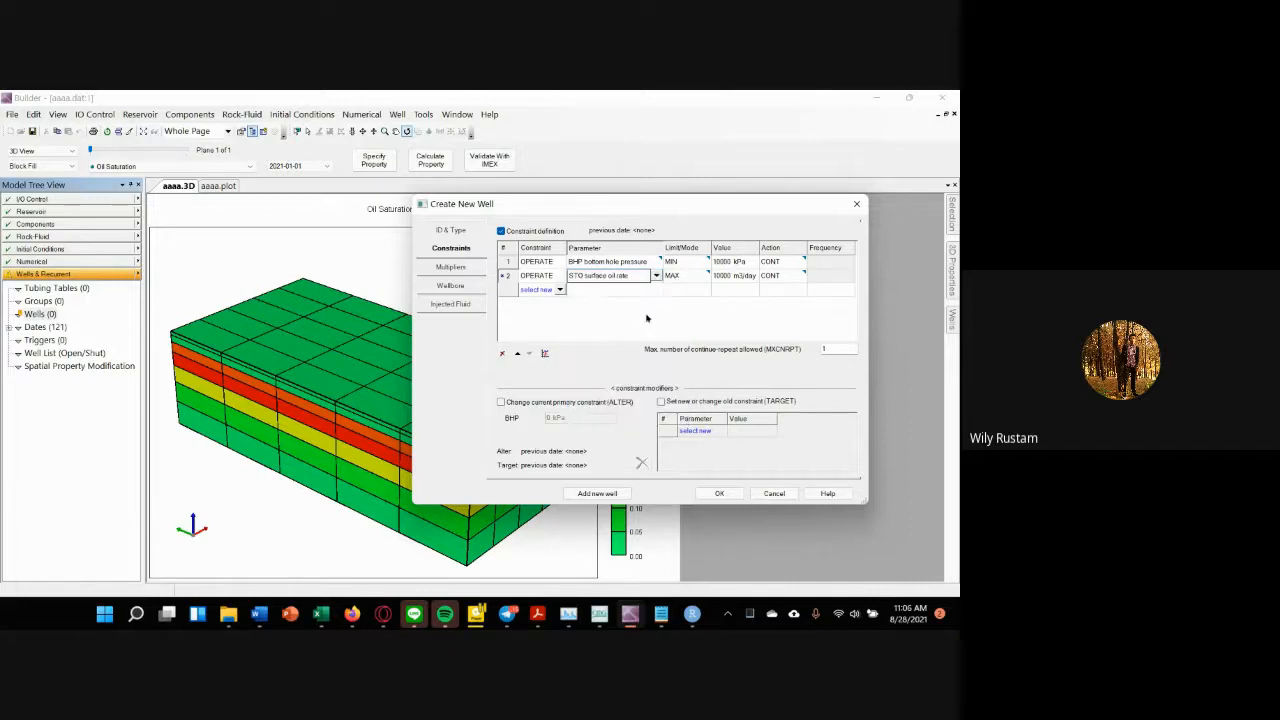
Step: Clear the surface oil rate constraint's value to 0 m3/day and check its available limit modes
click(730, 277)
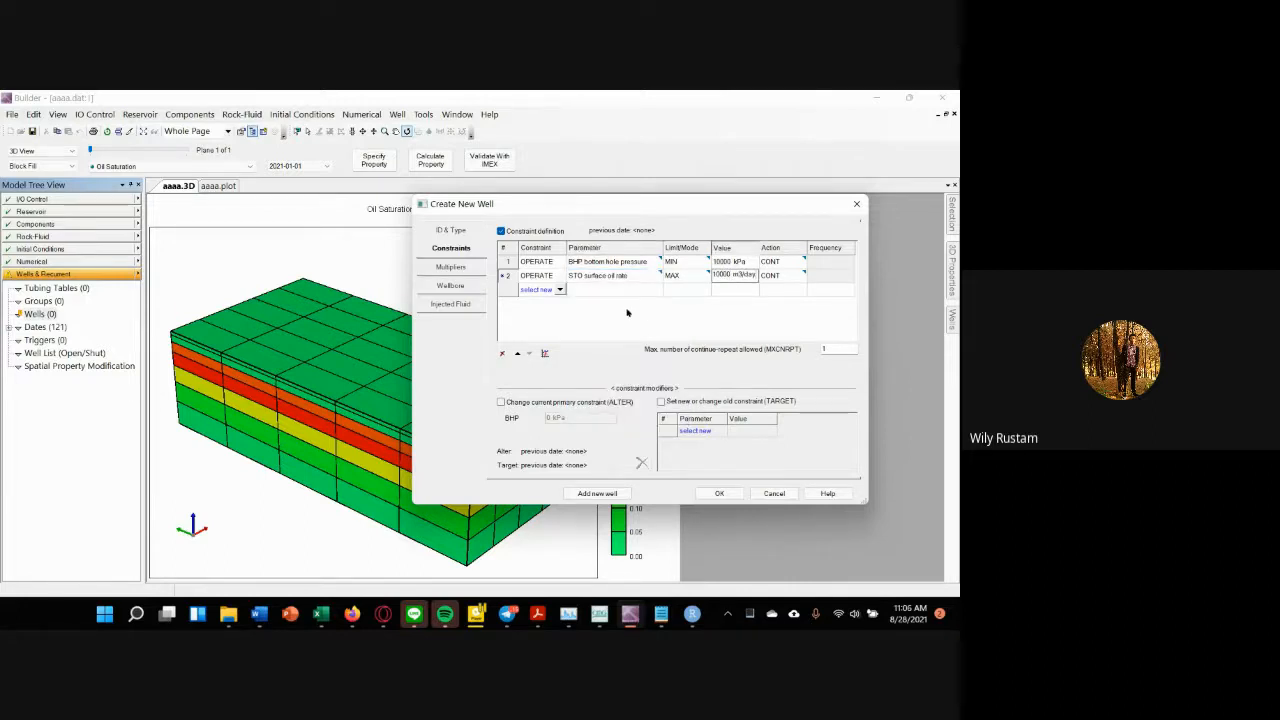
click(508, 282)
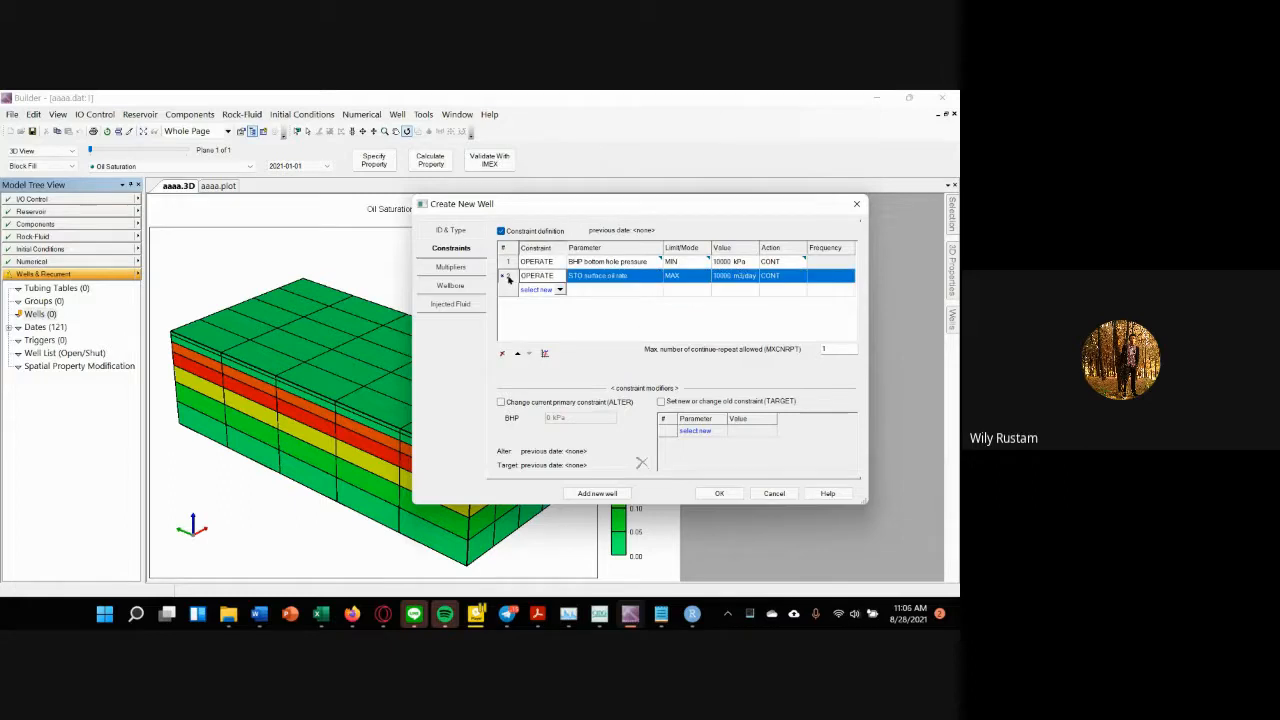
click(557, 277)
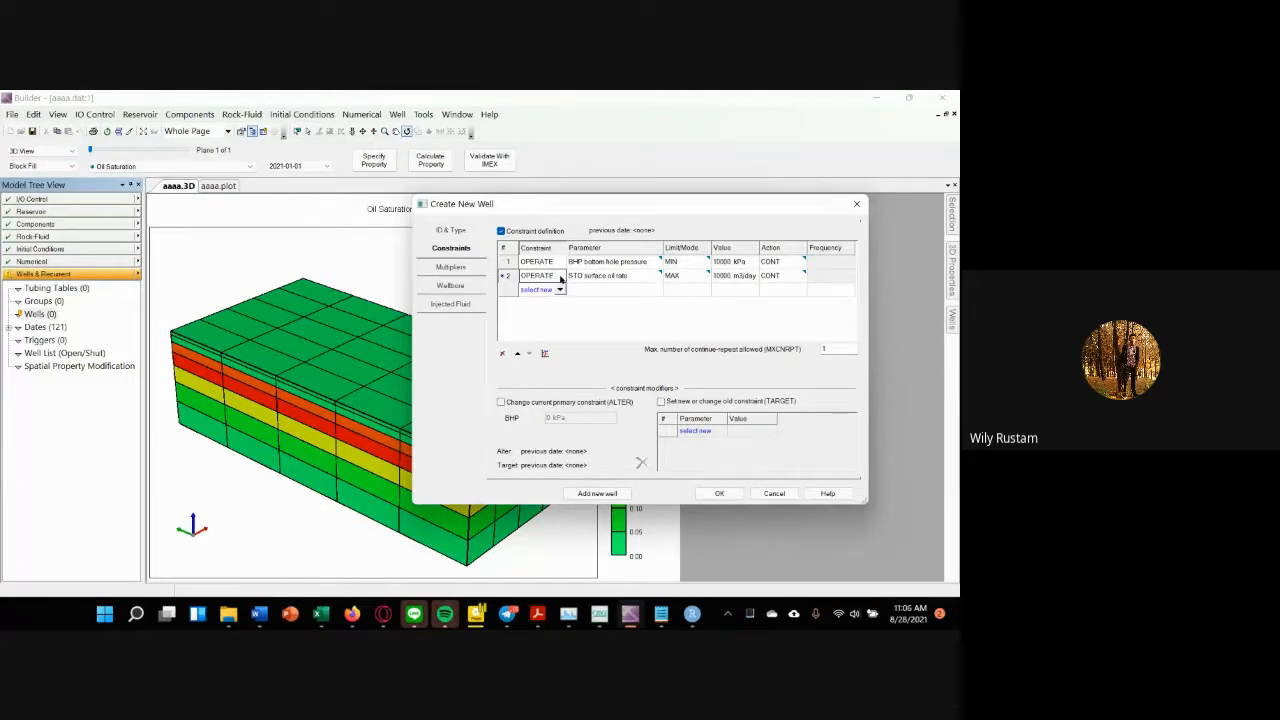
click(512, 276)
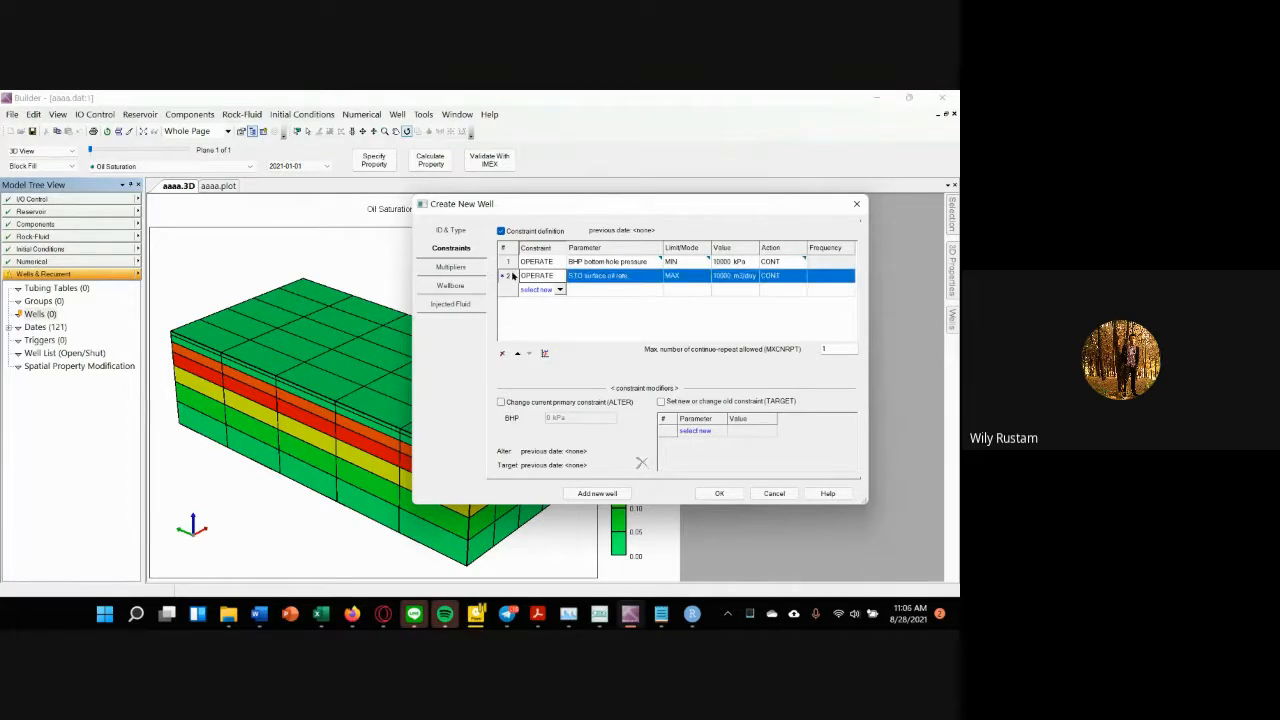
key(Delete)
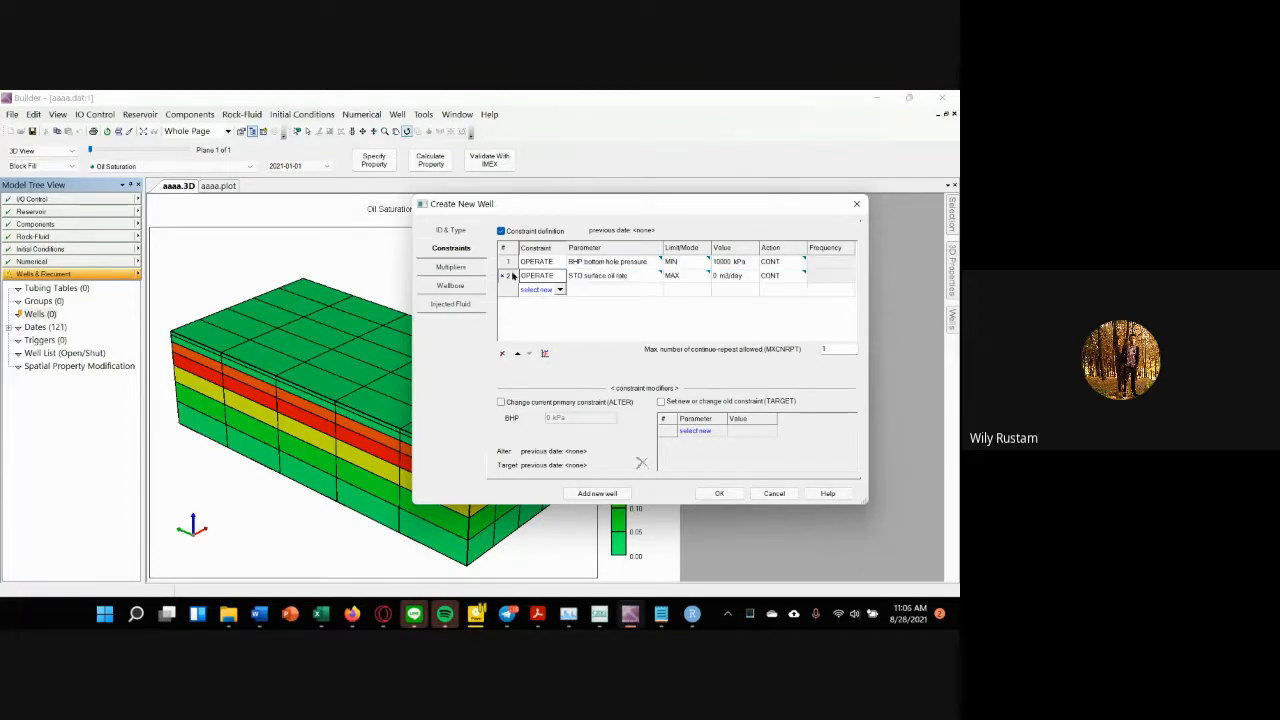
click(705, 279)
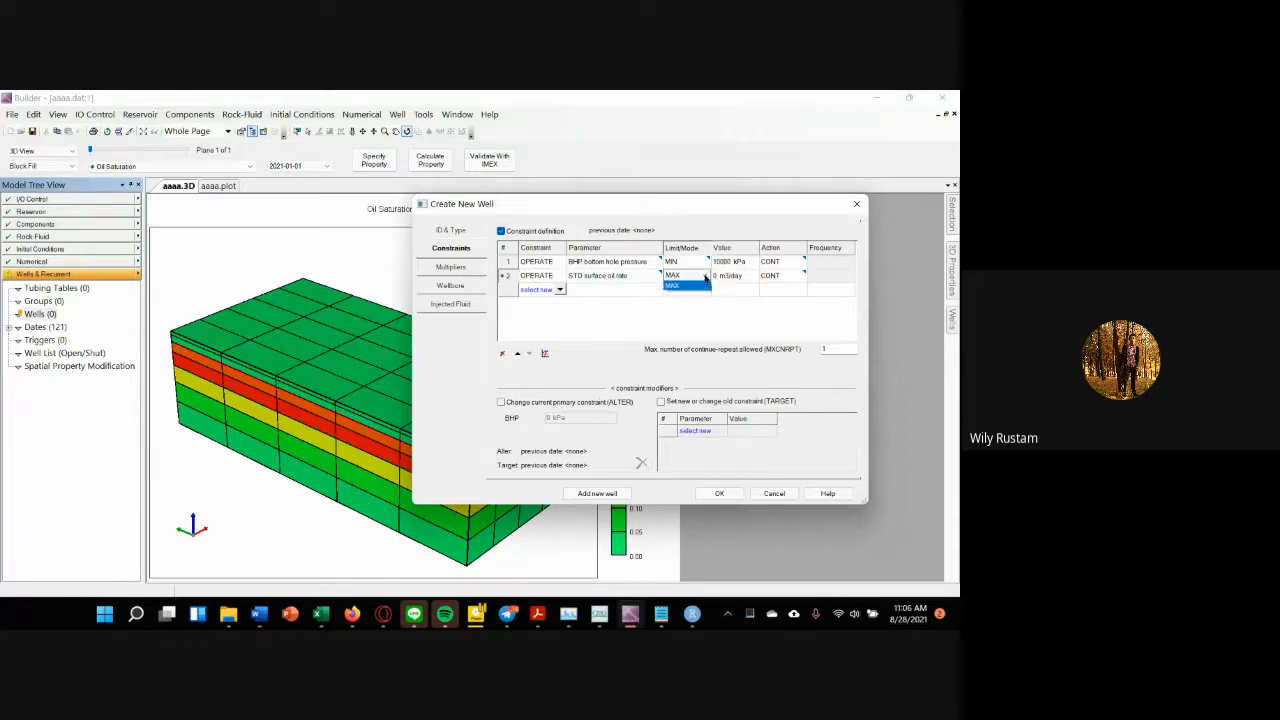
click(704, 314)
click(715, 277)
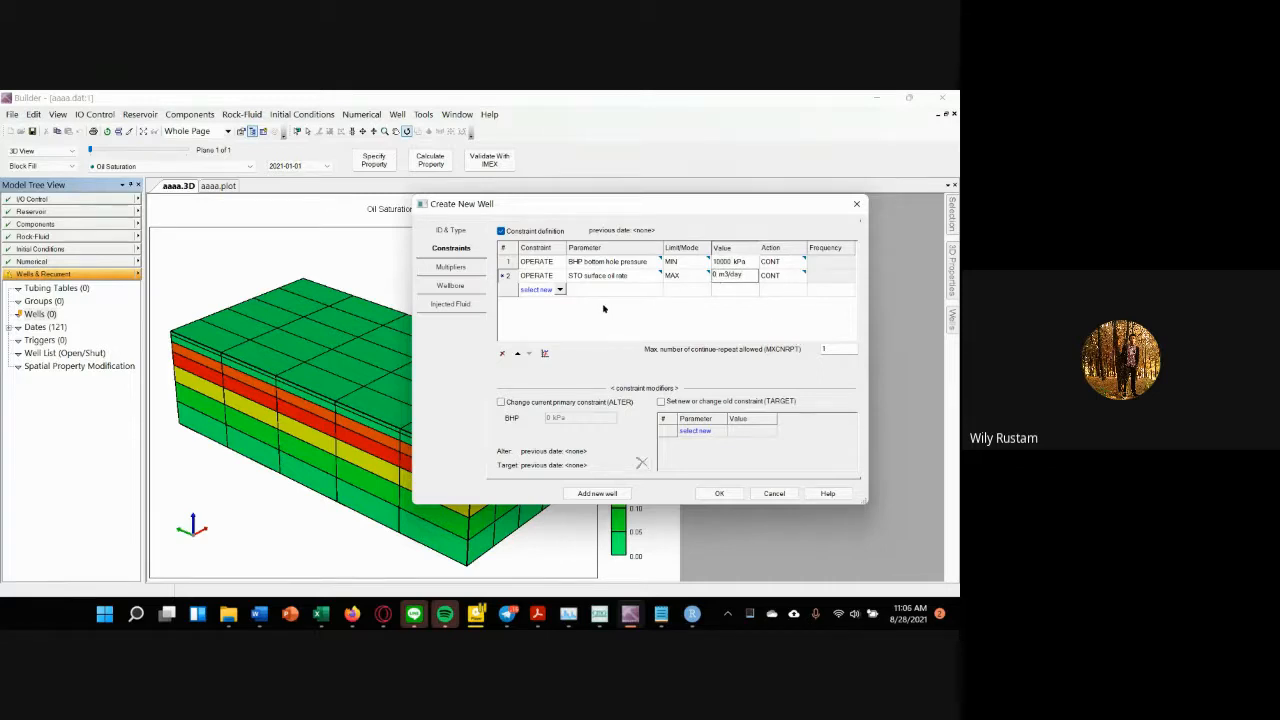
Step: Delete the surface oil rate constraint and accept the new well with only the BHP constraint
click(453, 248)
click(514, 275)
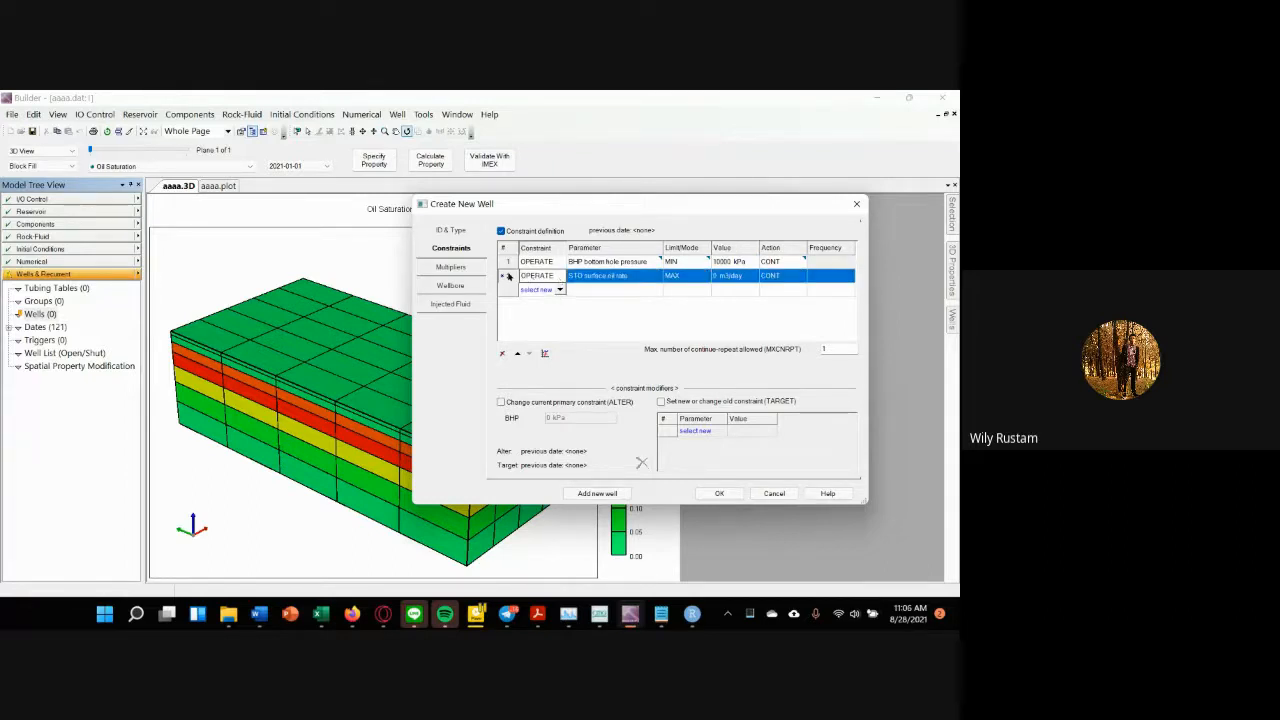
drag(510, 278, 511, 264)
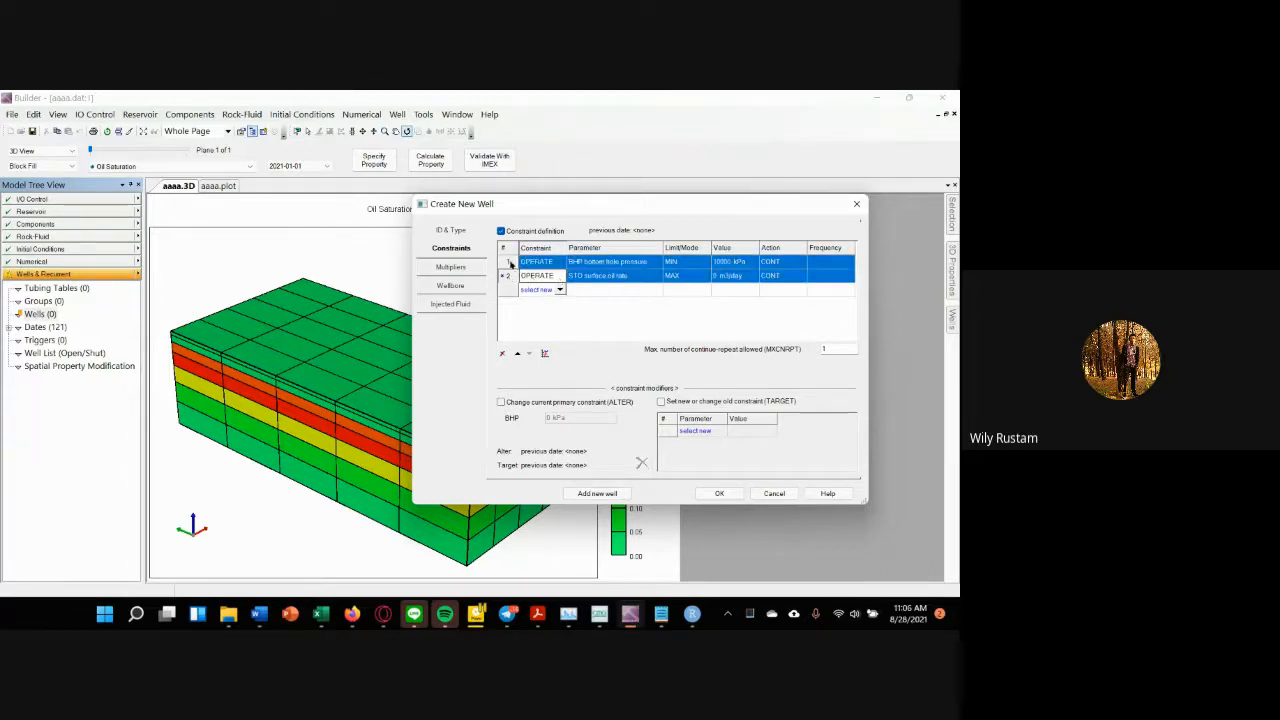
click(511, 263)
click(512, 277)
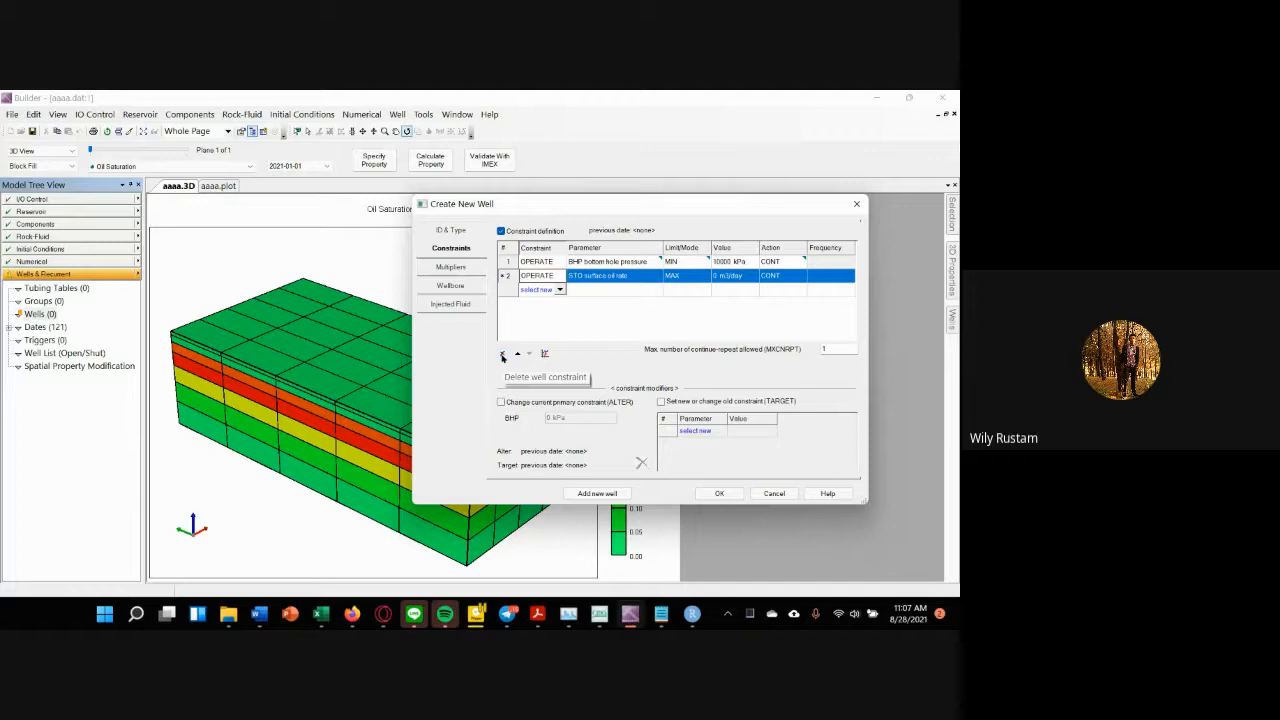
click(503, 355)
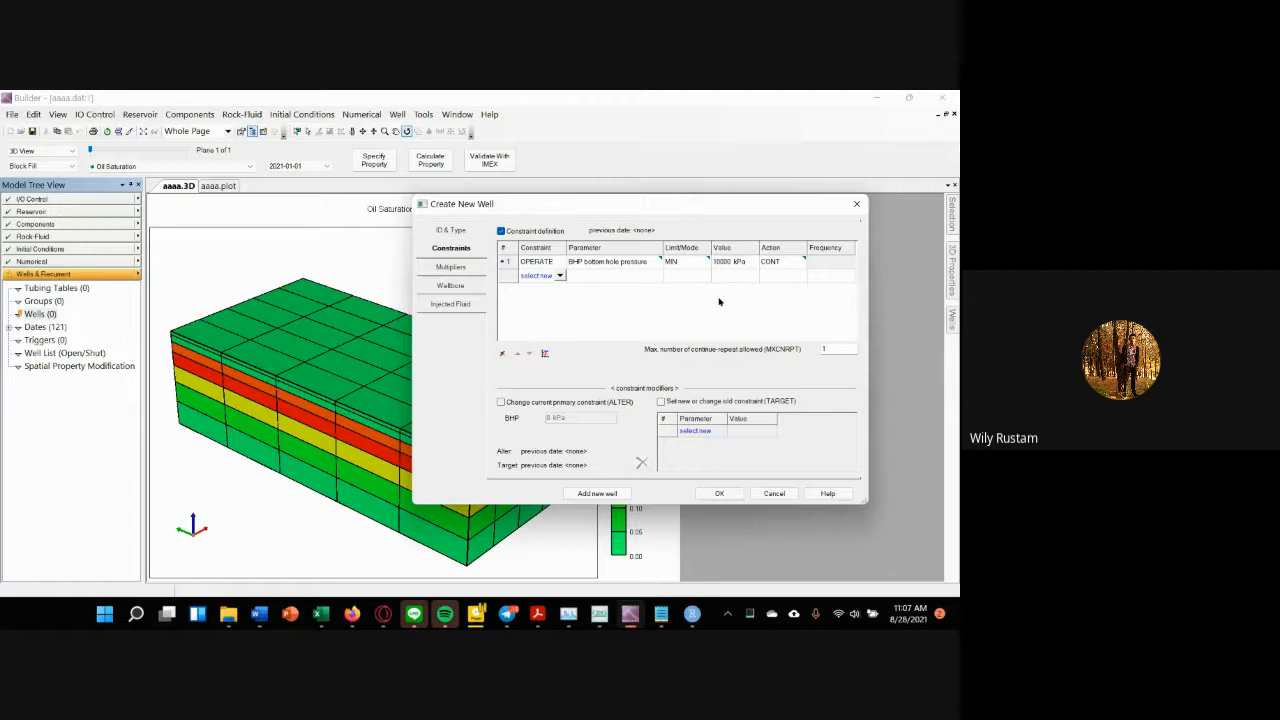
click(720, 493)
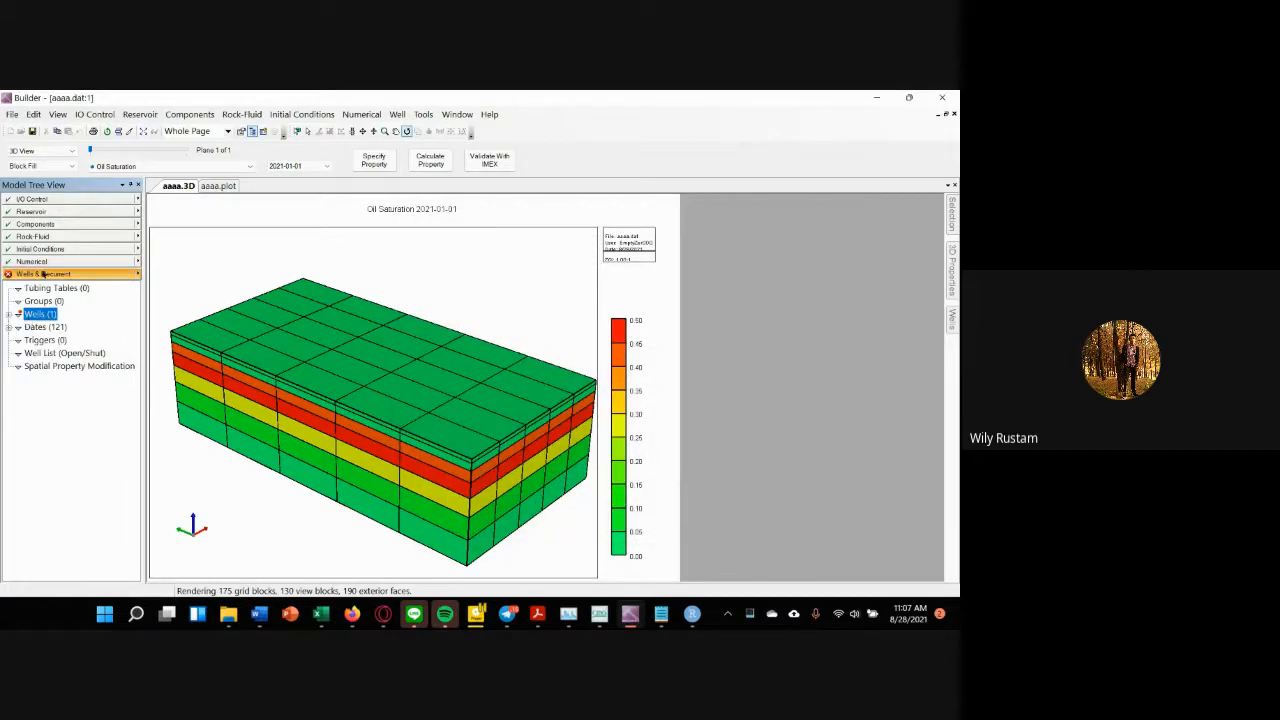
Step: Validate the wells in the Wells & Recurrent section, read the validation results and close them
click(8, 274)
click(137, 274)
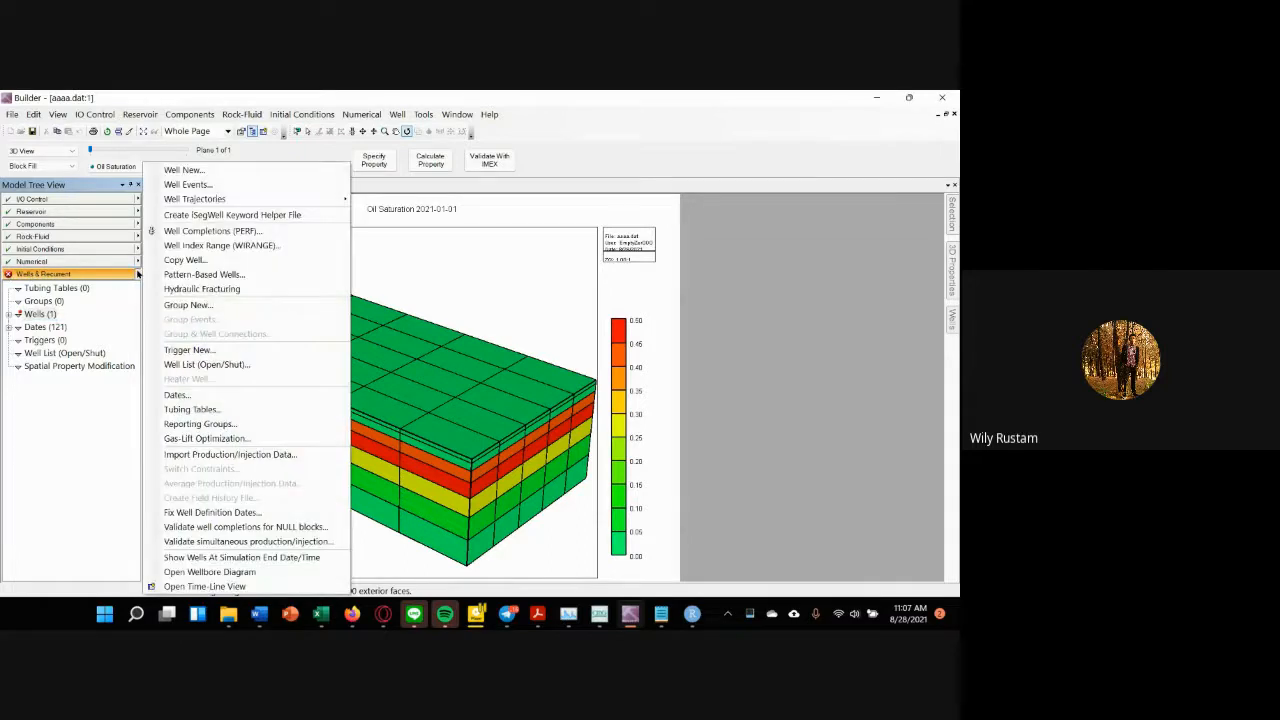
click(97, 289)
right_click(40, 314)
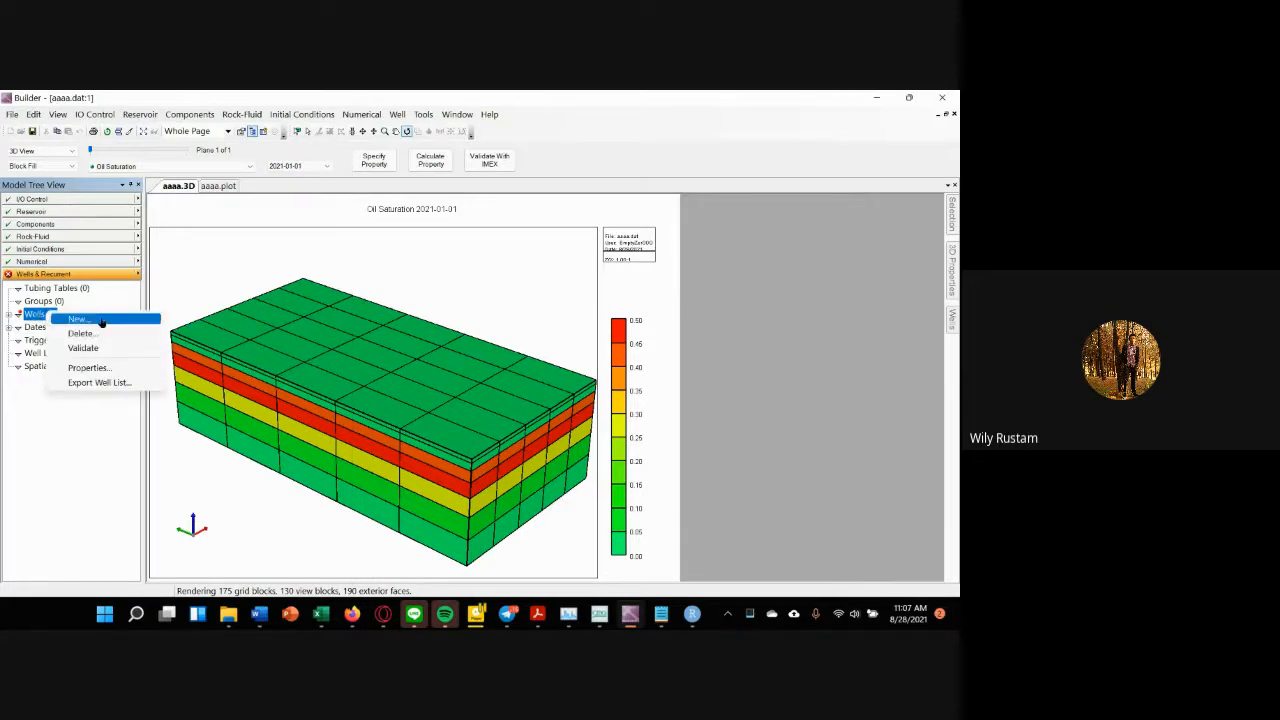
click(83, 347)
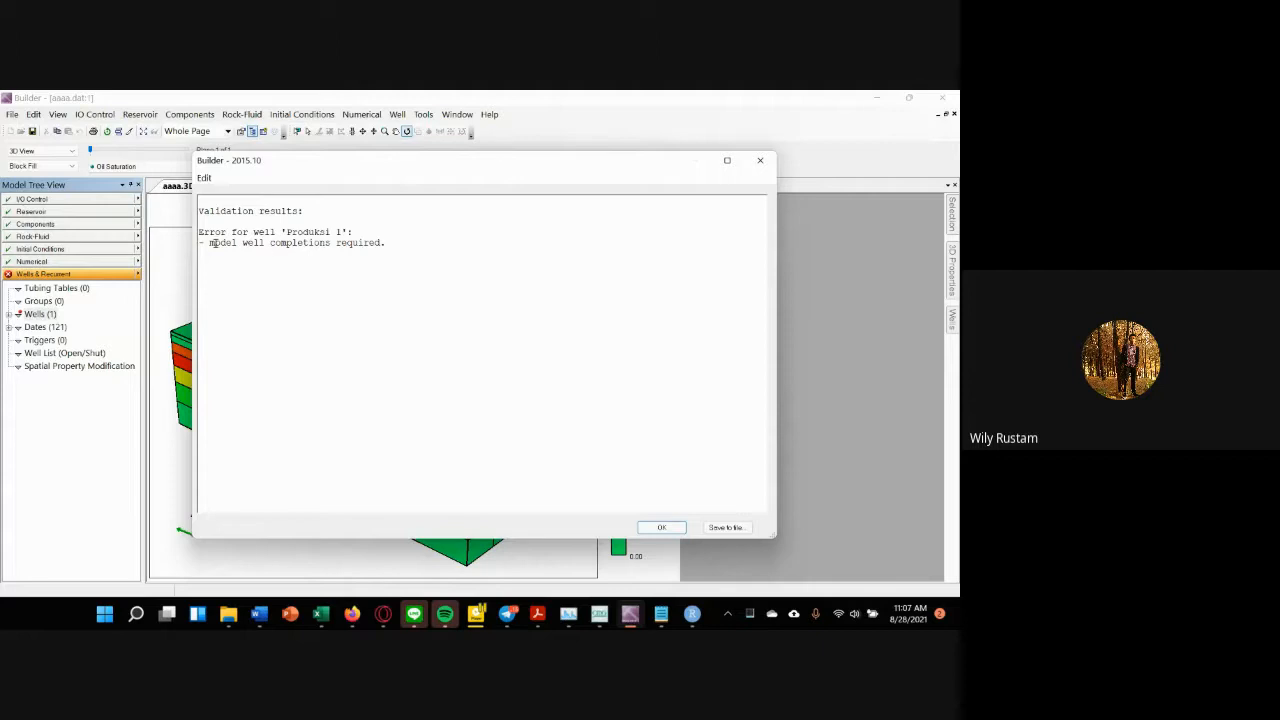
drag(211, 243, 273, 249)
click(376, 247)
click(760, 160)
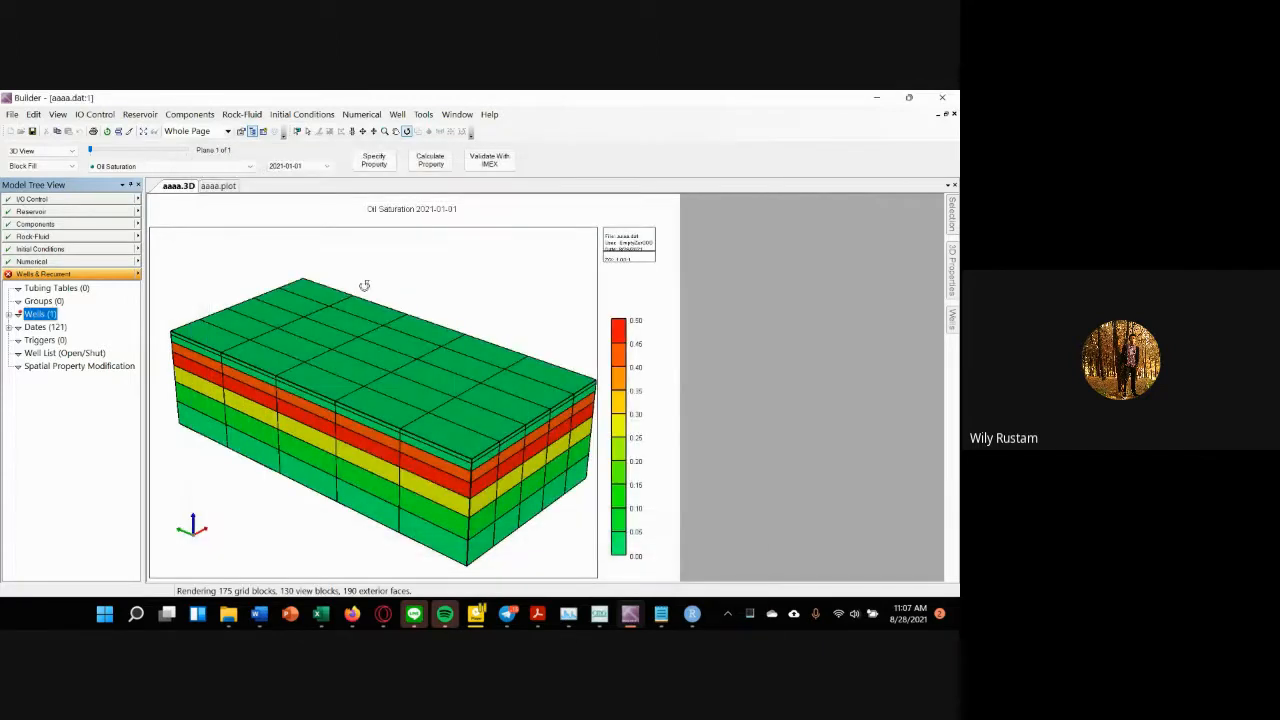
Step: Expand the Wells entry in the model tree to list the Produksi 1 well
click(9, 316)
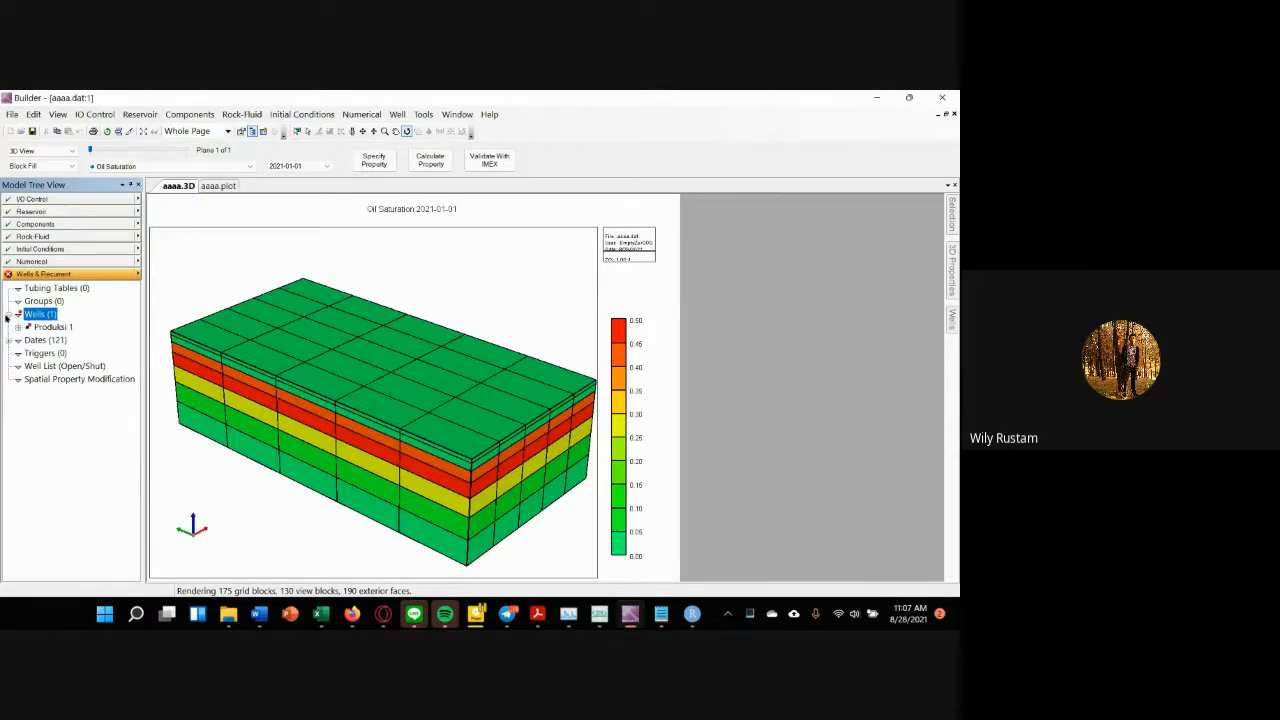
click(9, 316)
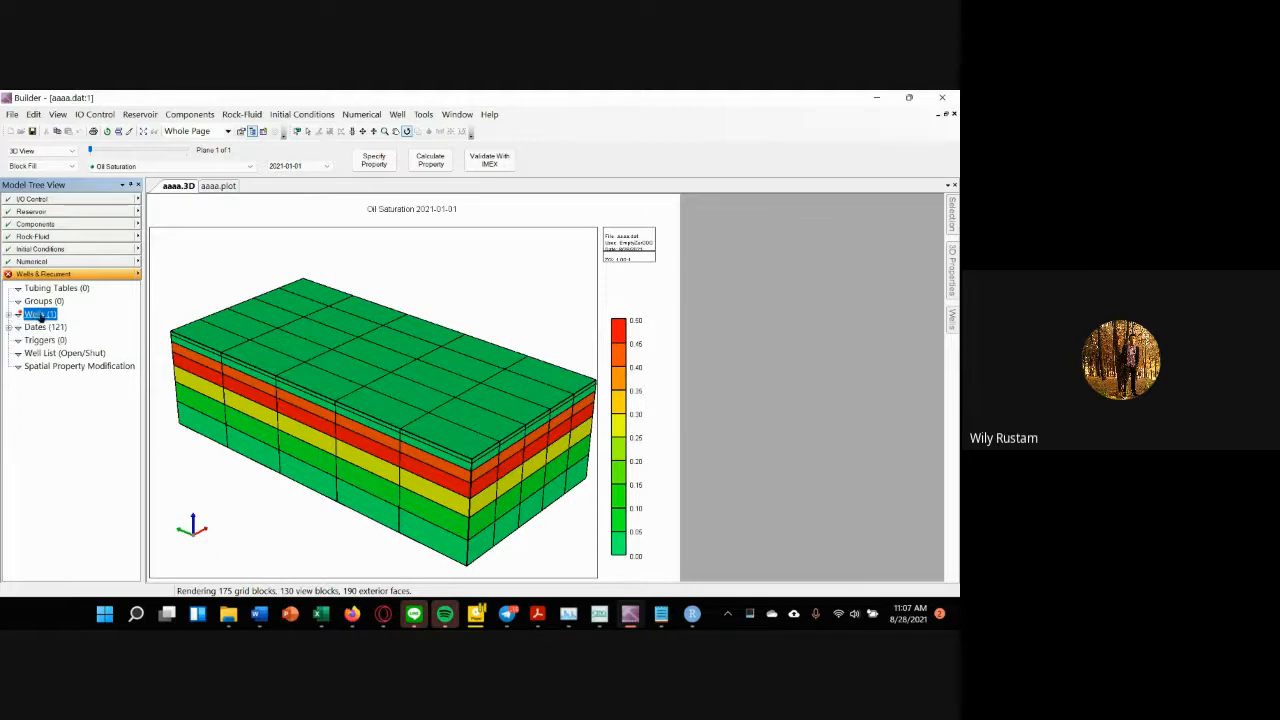
click(9, 316)
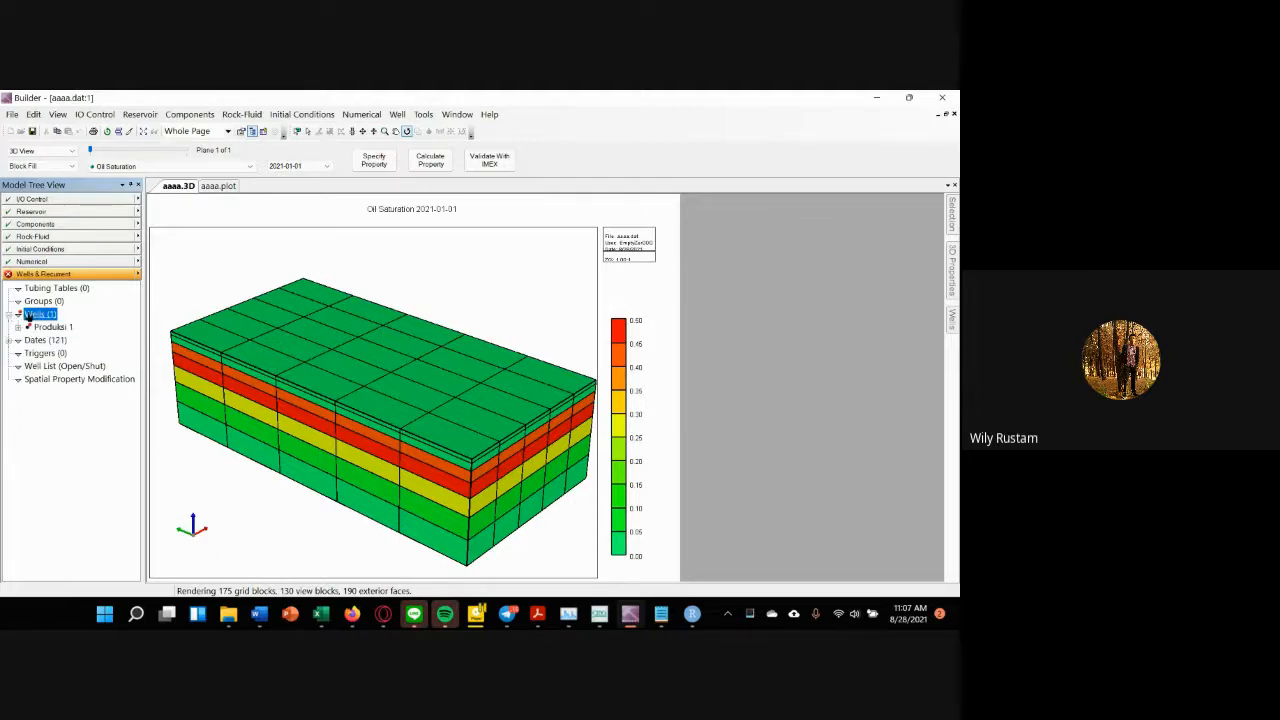
Step: Open the 2021-01-01 PERF completion data of the Produksi 1 well and show its perforated grid blocks list
click(17, 327)
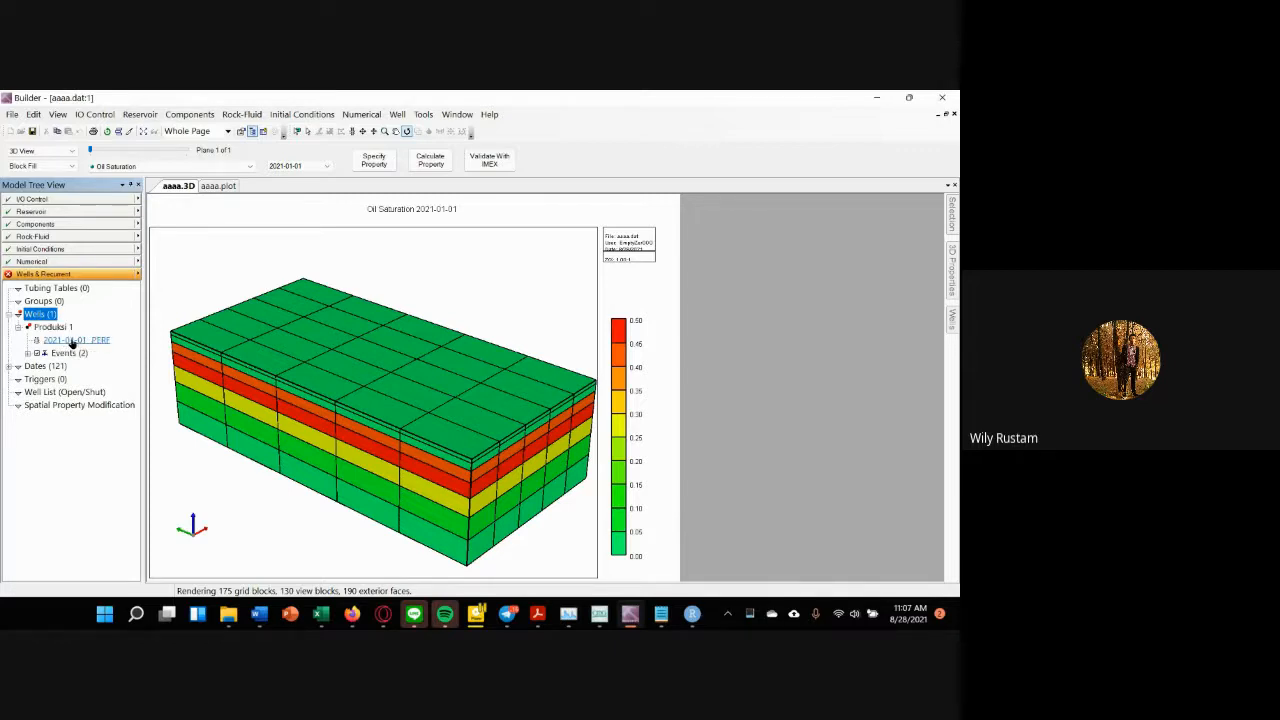
double_click(82, 341)
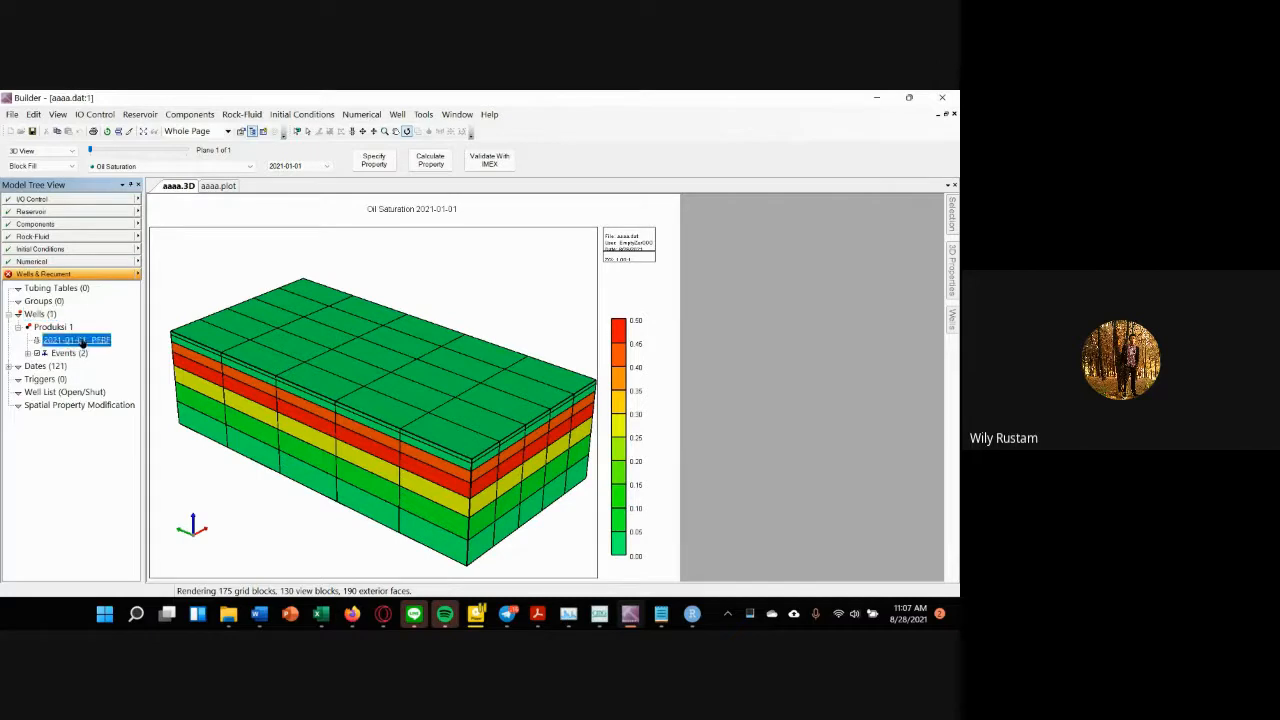
drag(210, 205, 603, 122)
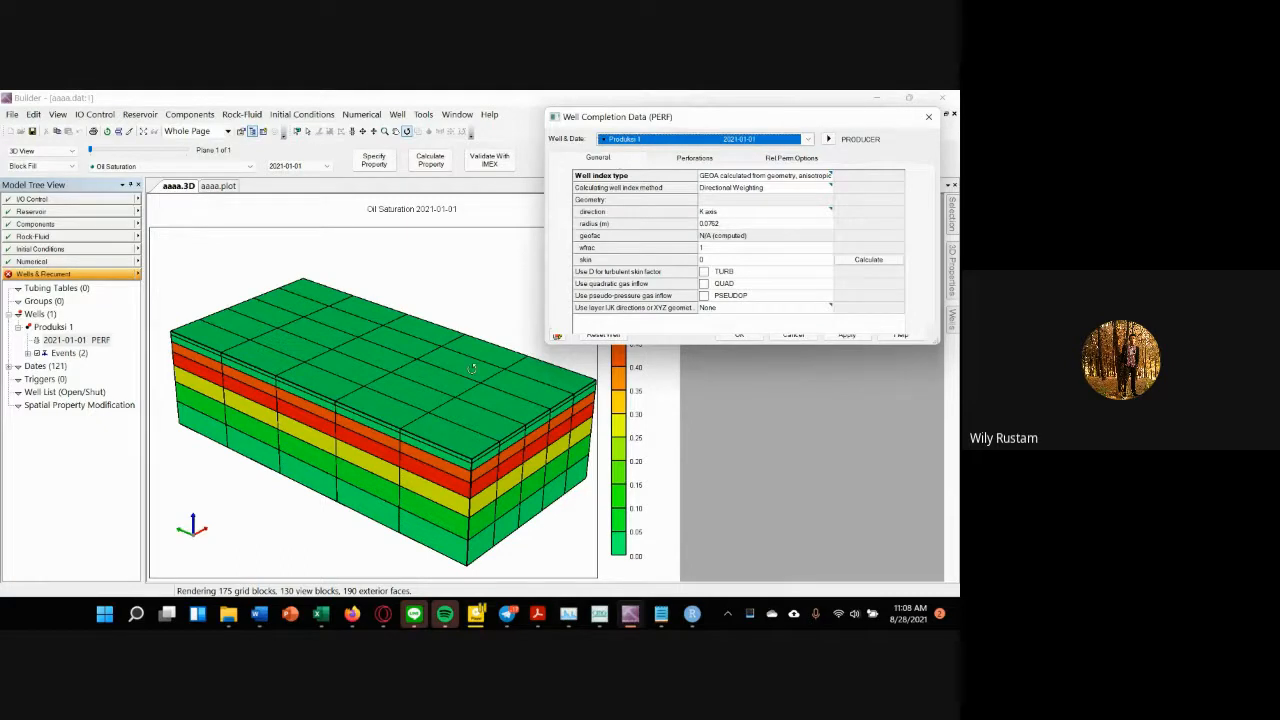
drag(430, 352, 383, 459)
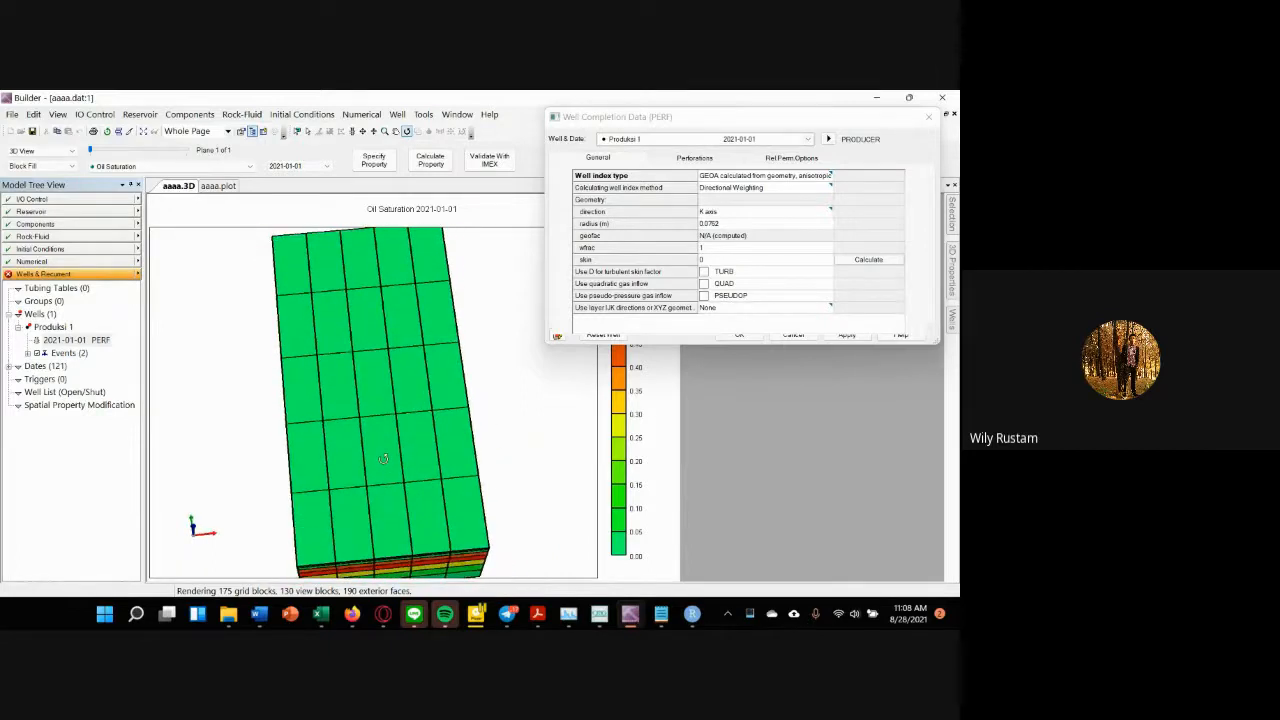
click(714, 160)
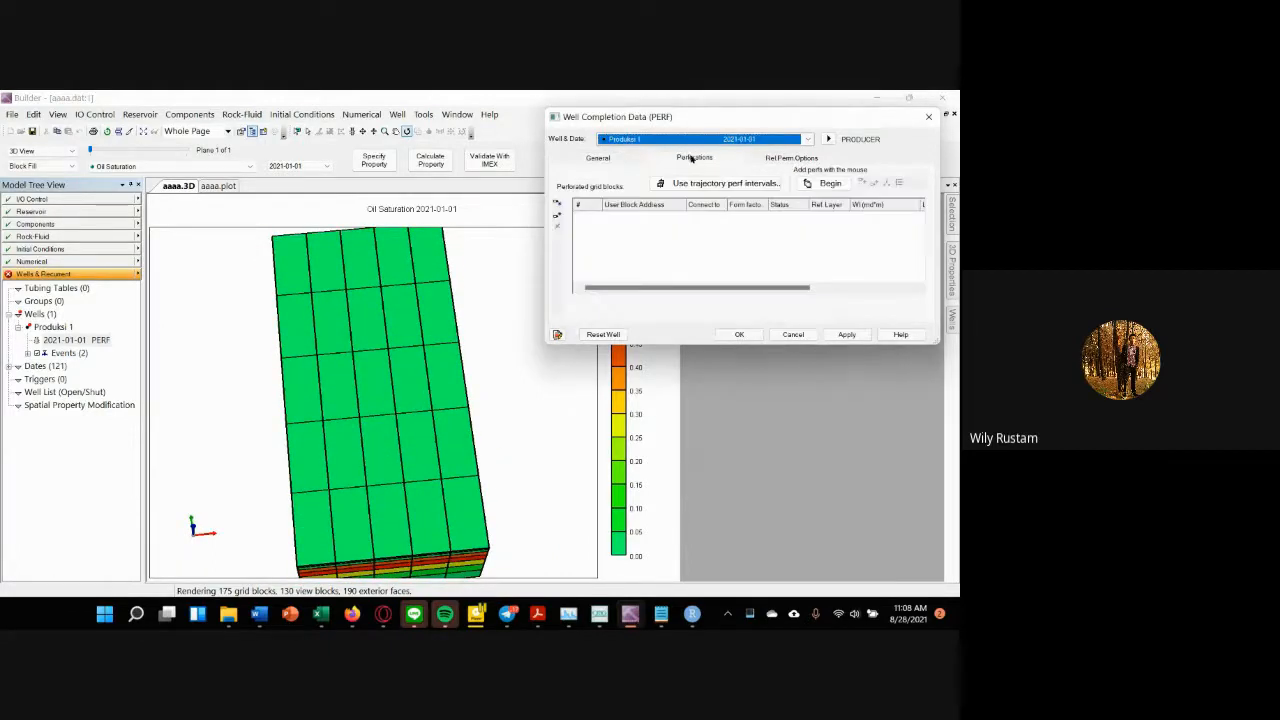
click(709, 160)
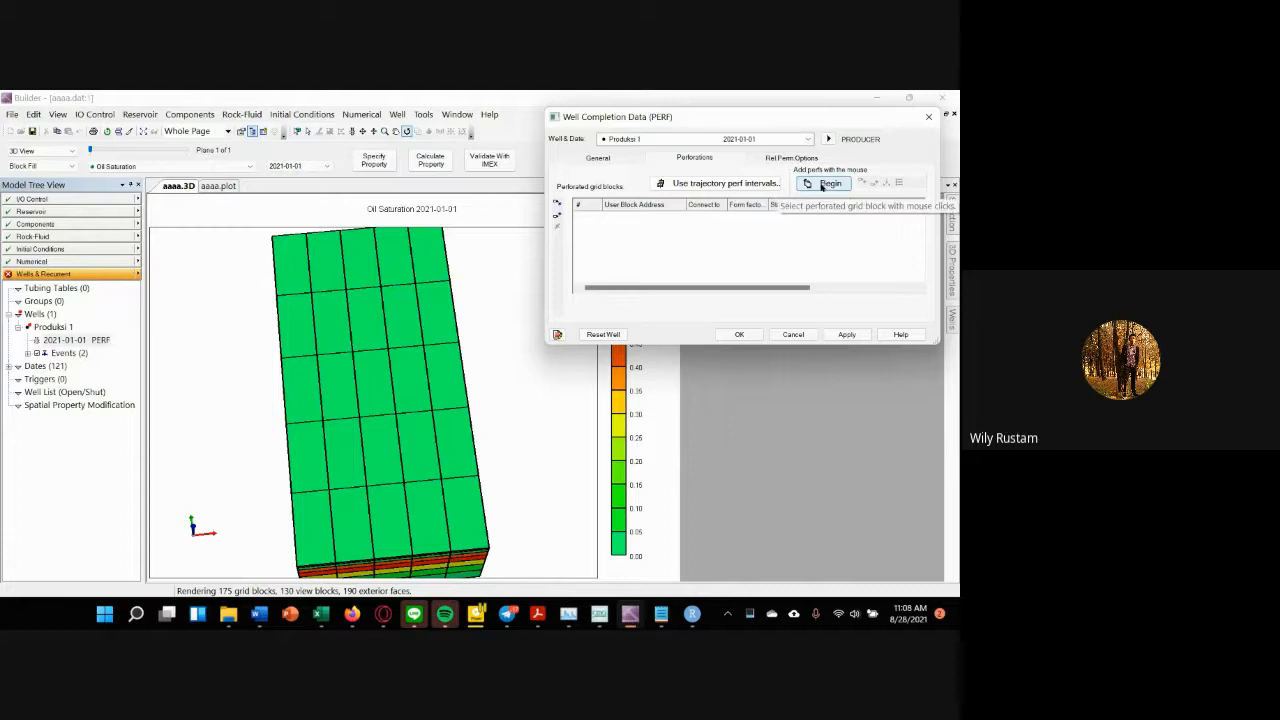
drag(671, 122, 665, 121)
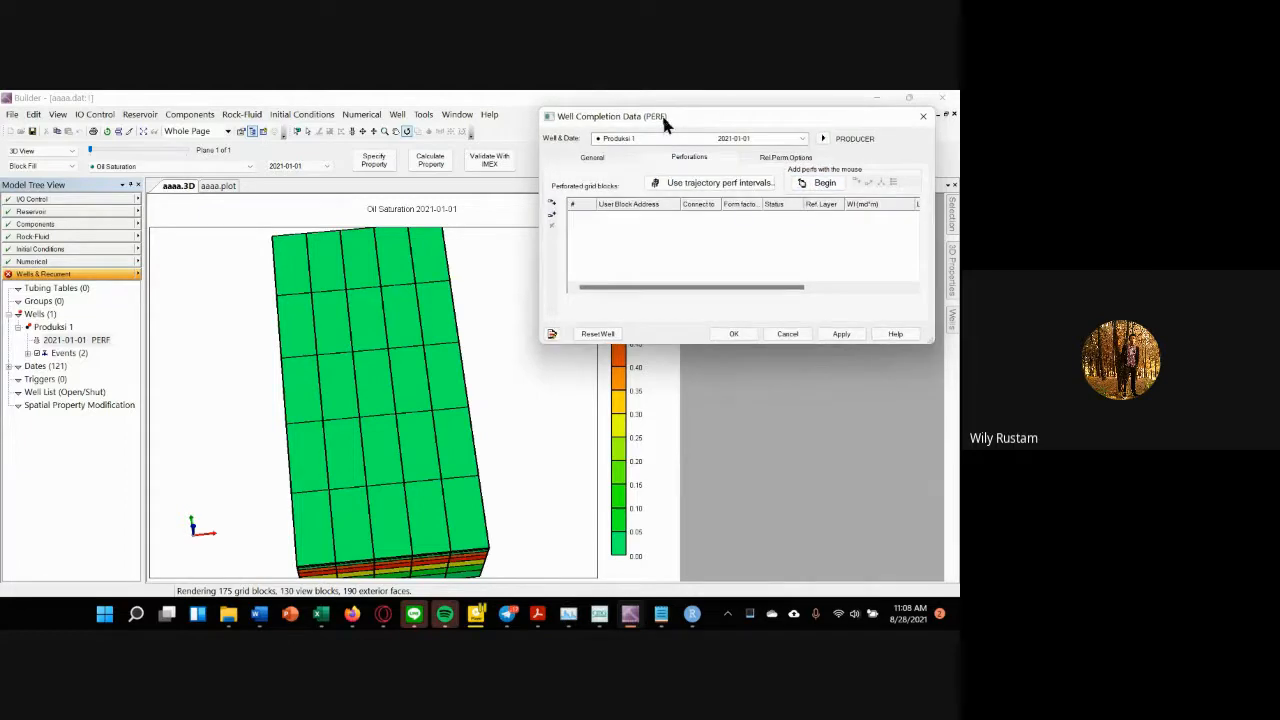
drag(395, 466, 394, 437)
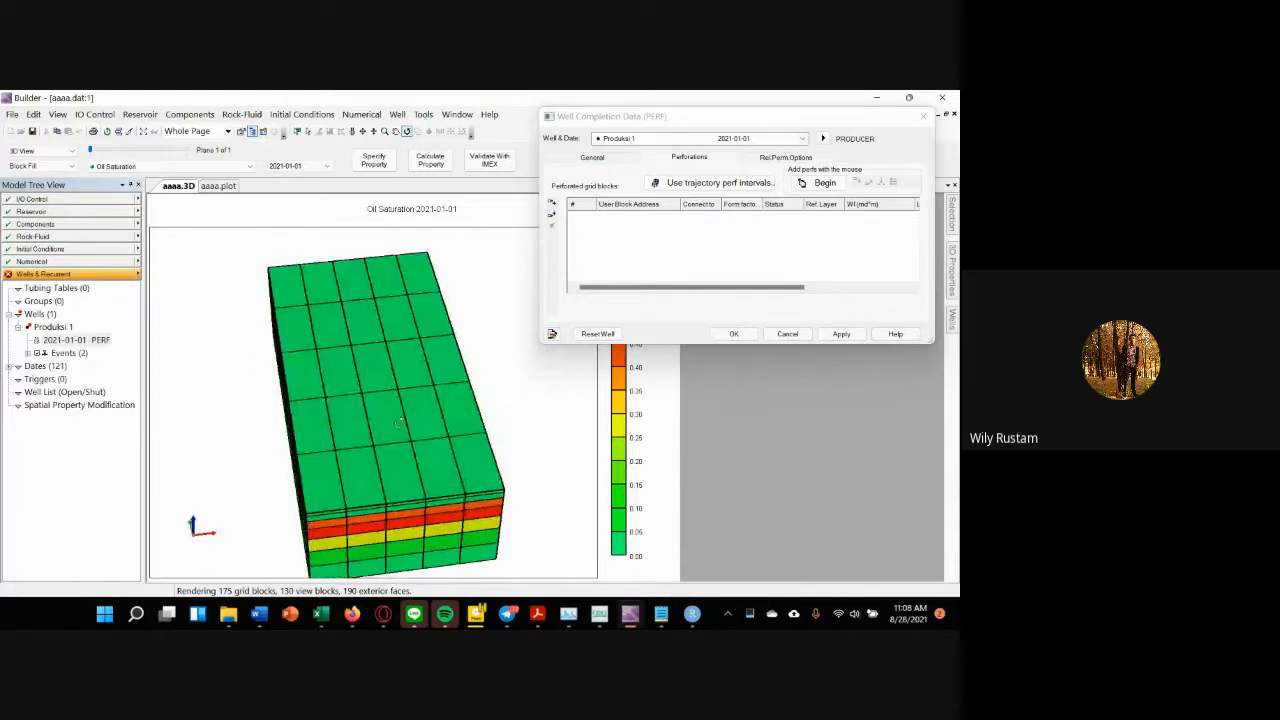
Step: Compare the model's IJ-2D Areal view with its 3D view and examine the stacked grid layers
click(70, 151)
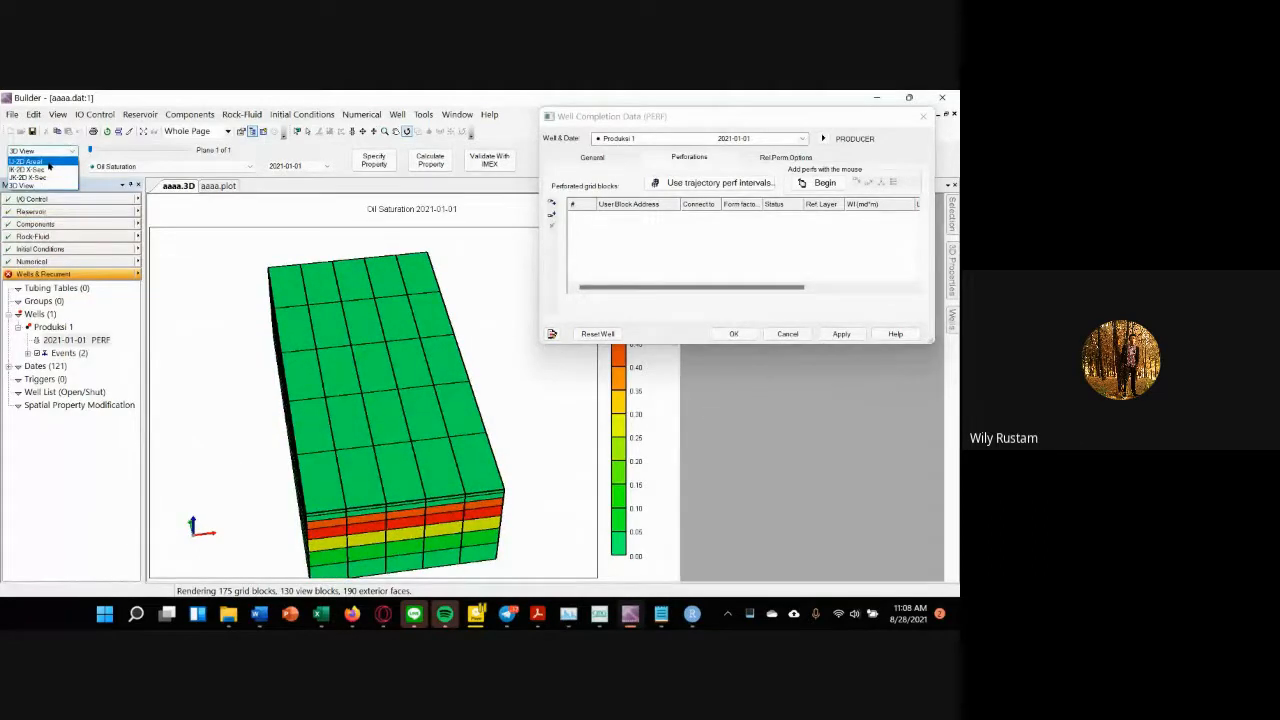
click(40, 161)
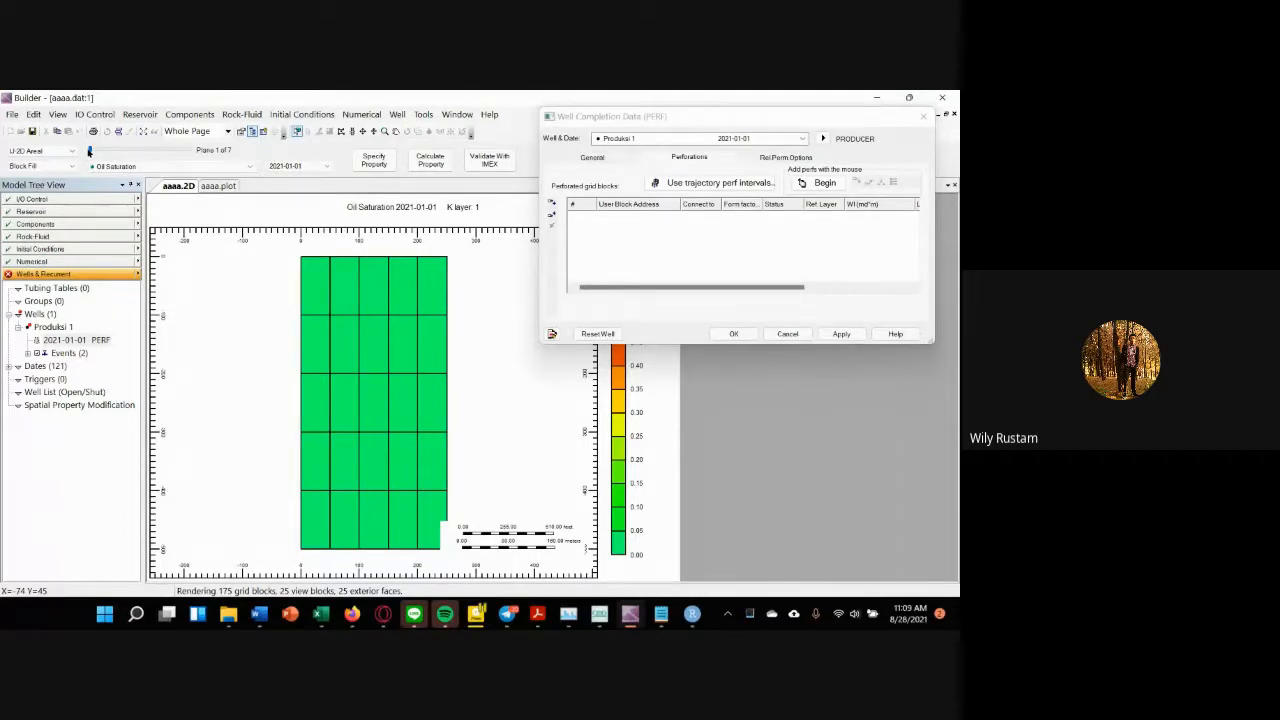
click(72, 150)
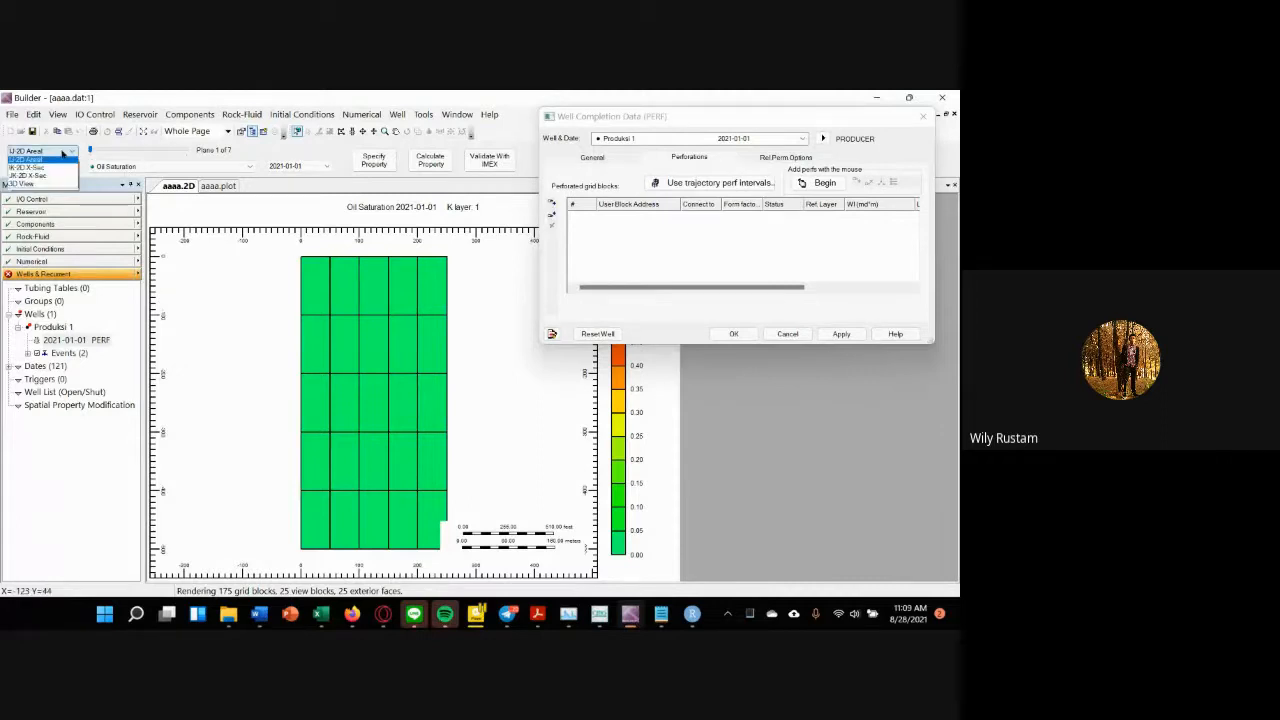
click(35, 187)
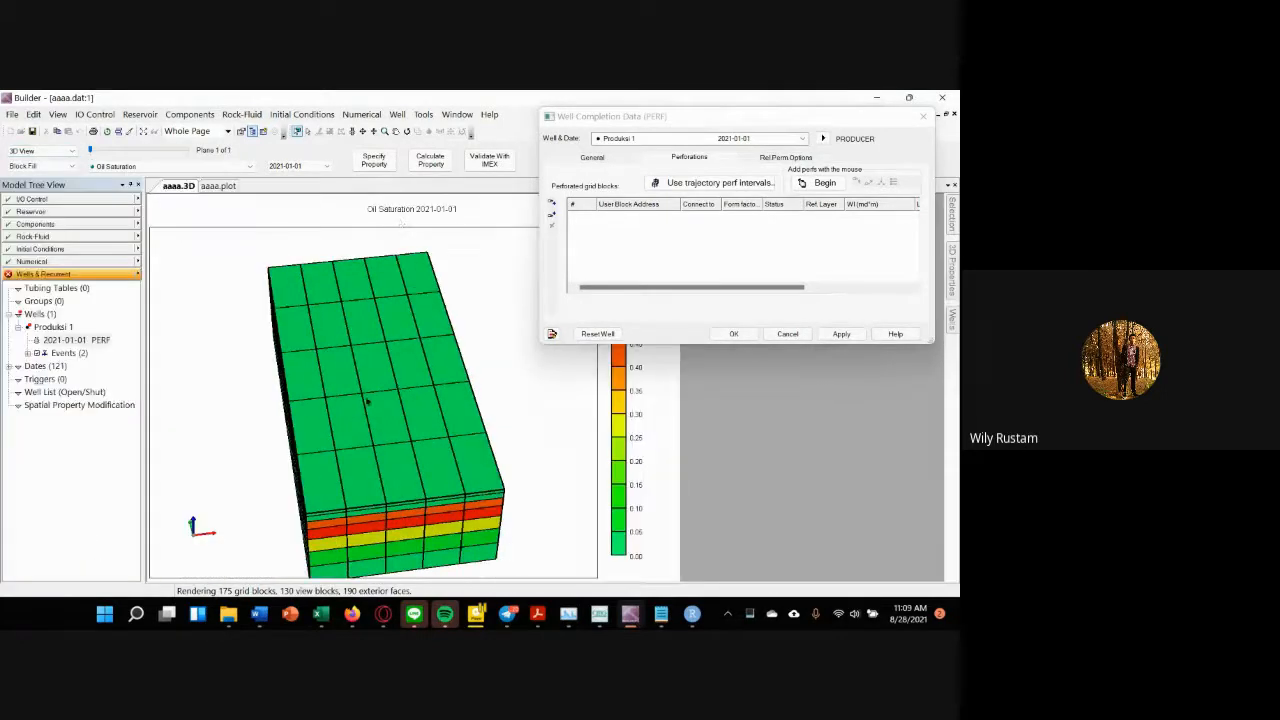
click(407, 134)
drag(356, 480, 368, 387)
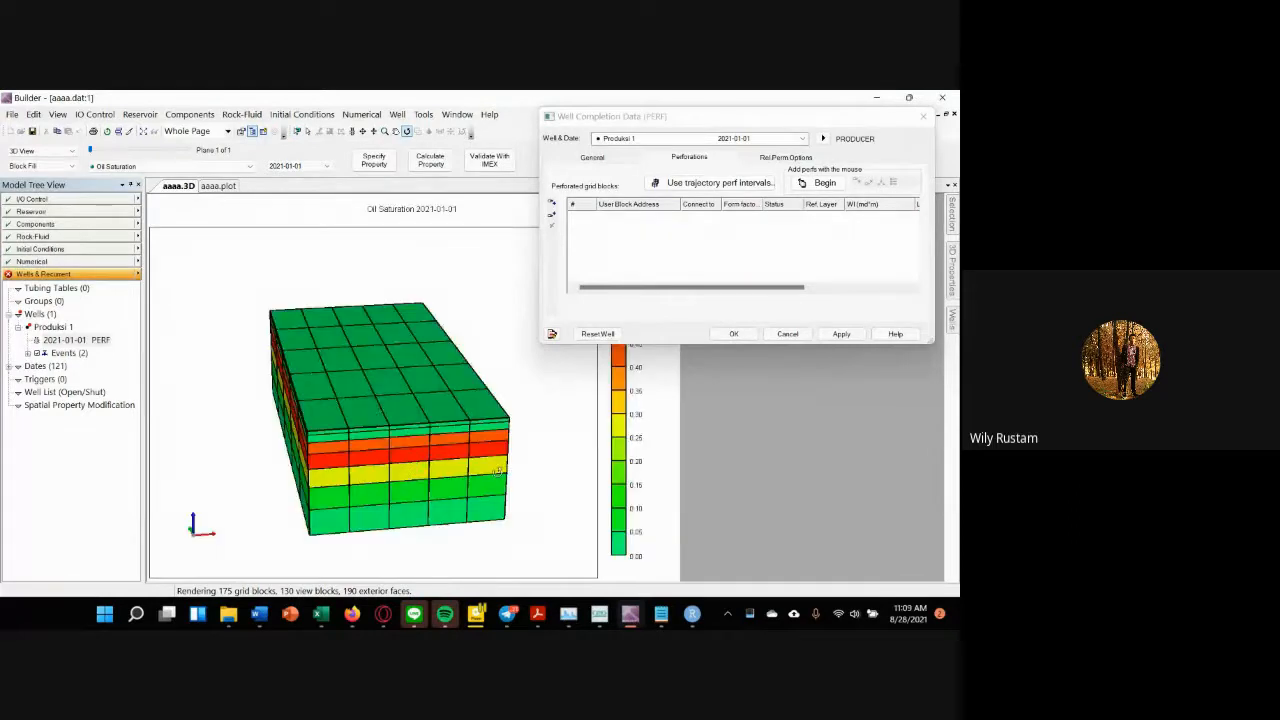
Step: Show the oil saturation grid in the IJ-2D Areal view at layer 6
click(310, 131)
click(70, 151)
click(40, 156)
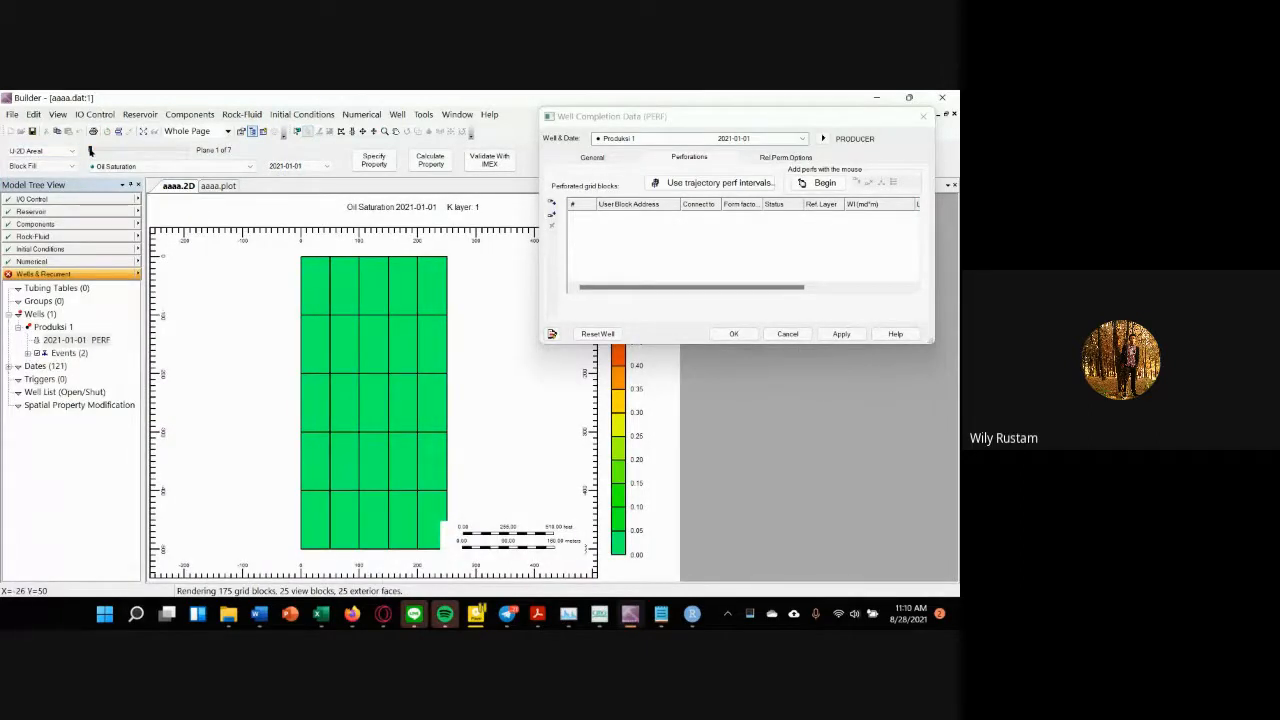
drag(90, 150, 170, 150)
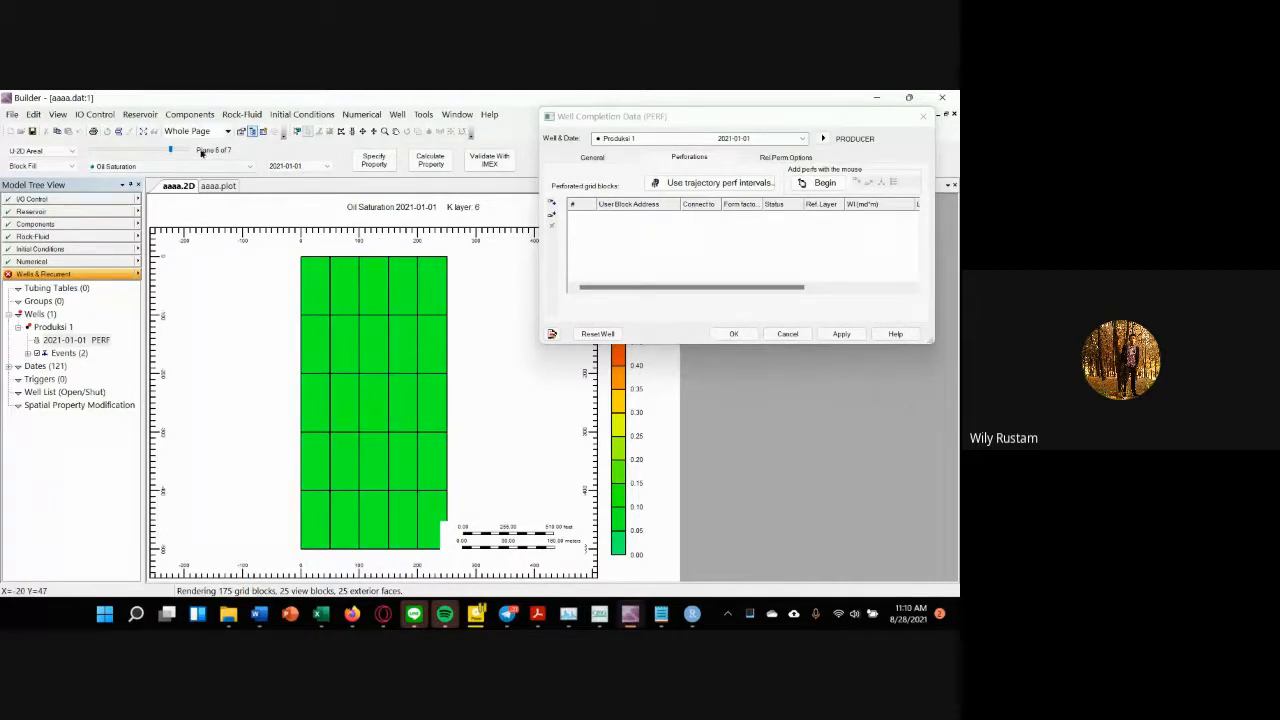
Step: Begin adding perforations graphically and perforate the centre grid block in layers 6 and 5 (3 3 6 and 3 3 5)
click(820, 183)
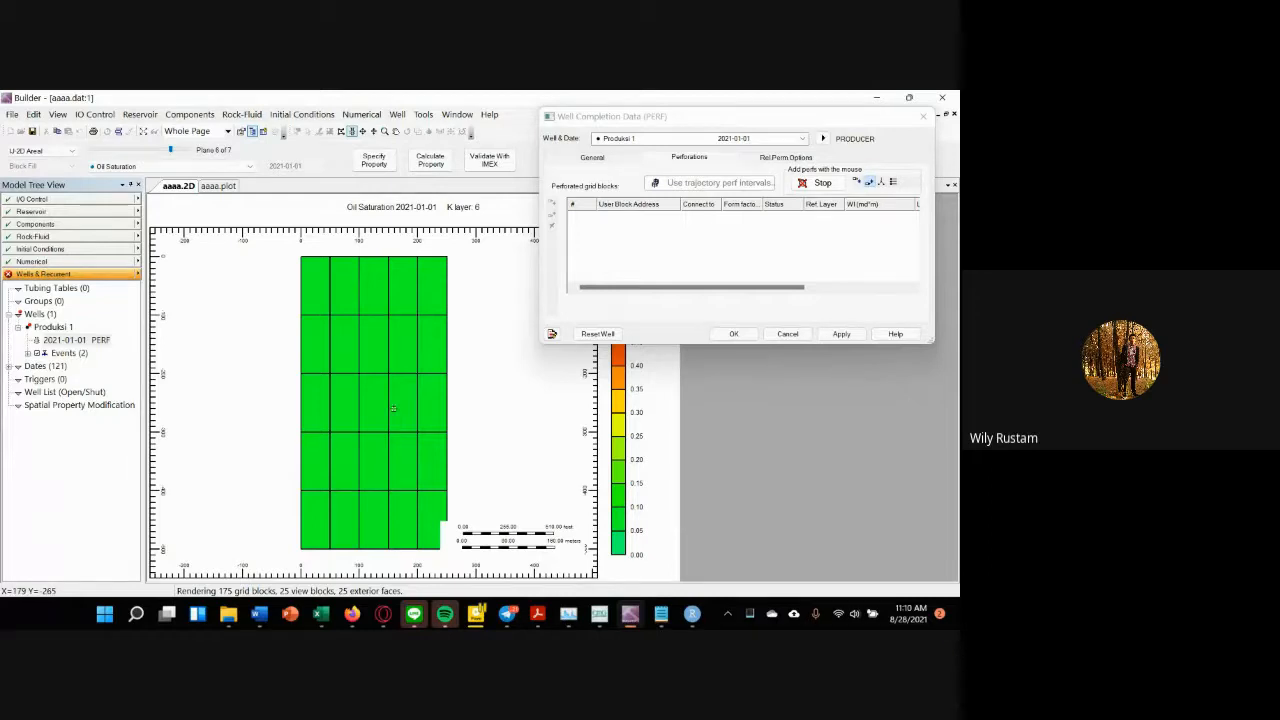
mouse_move(372, 402)
click(372, 402)
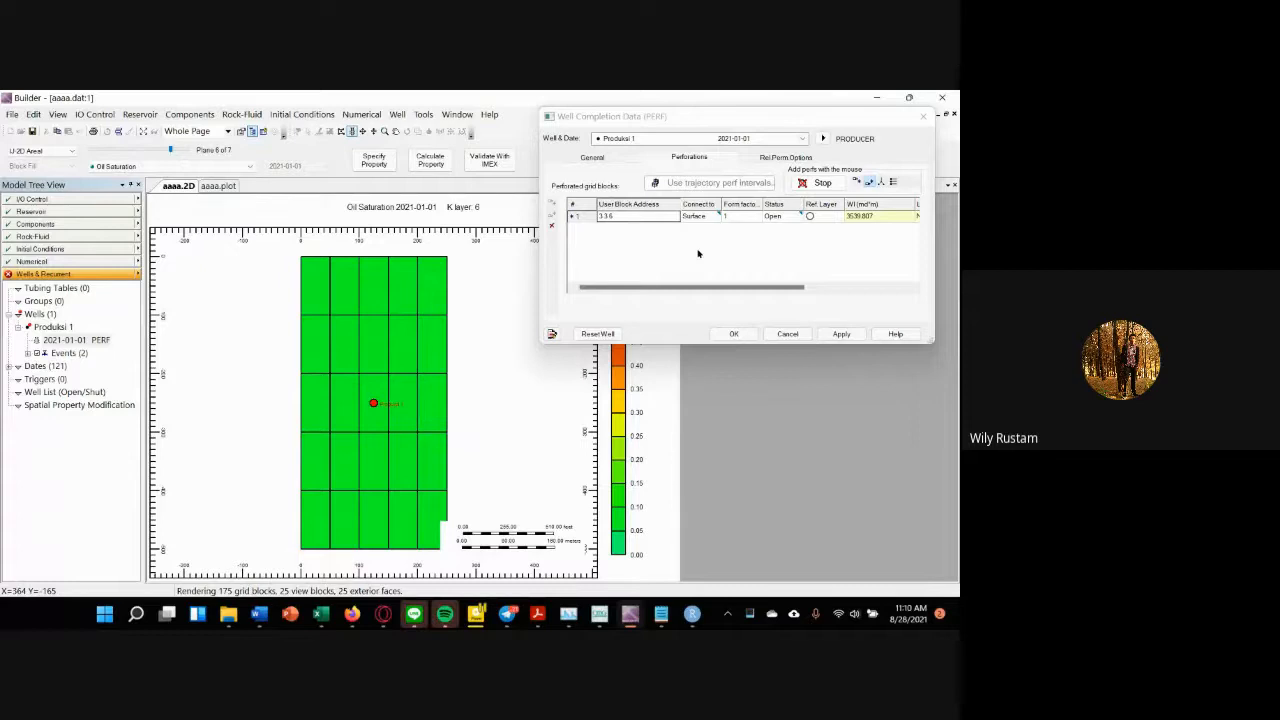
click(155, 151)
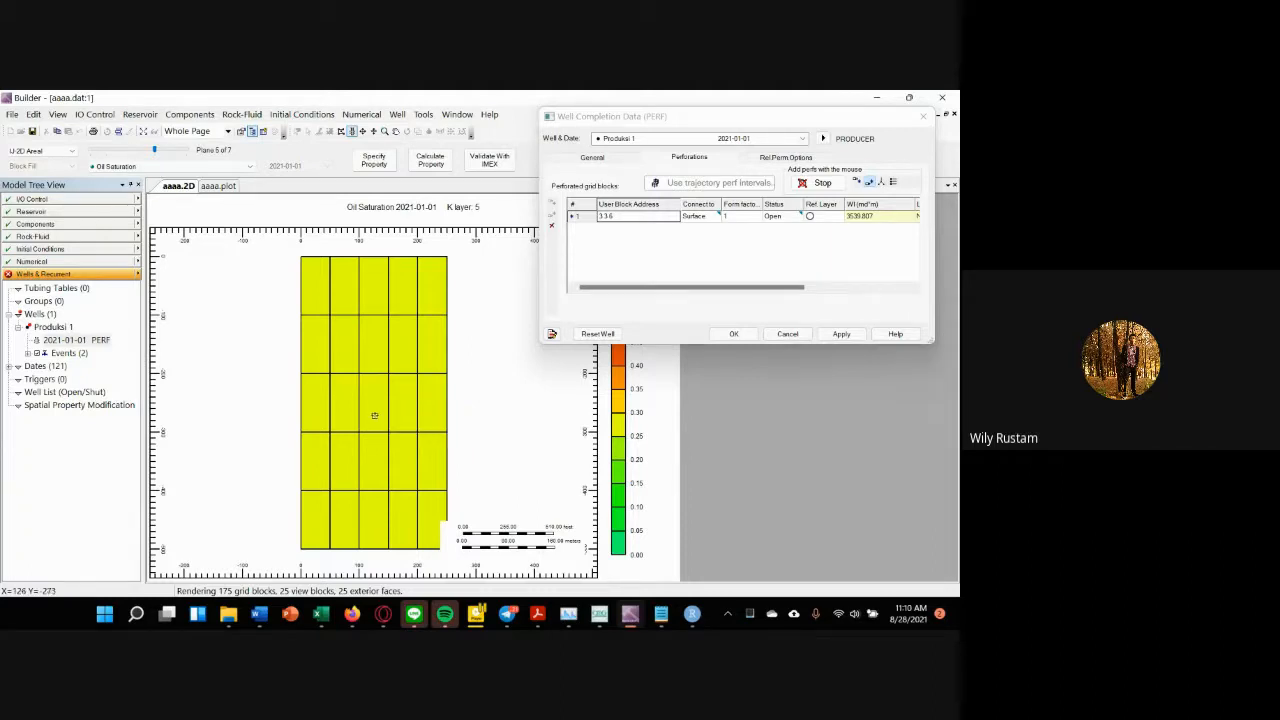
click(372, 403)
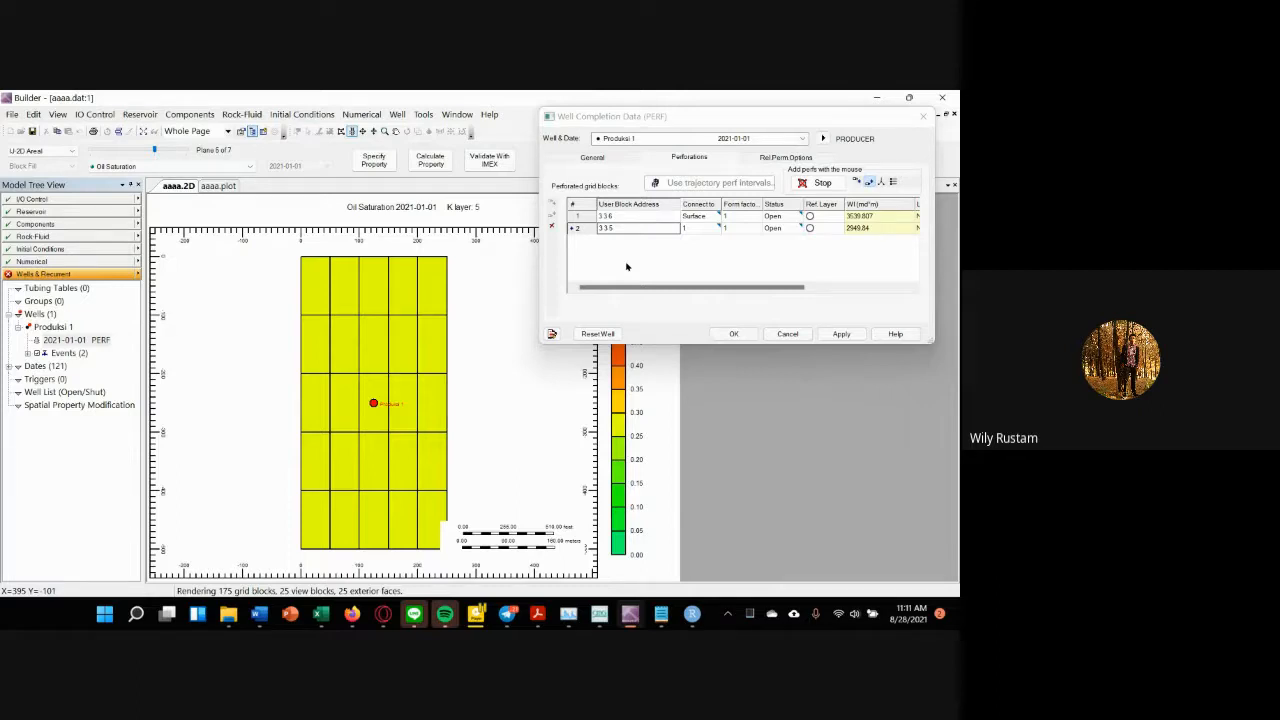
Step: Perforate the centre grid block in layers 4, 3, 2 and 1, adding 3 3 4 up to 3 3 1
click(138, 151)
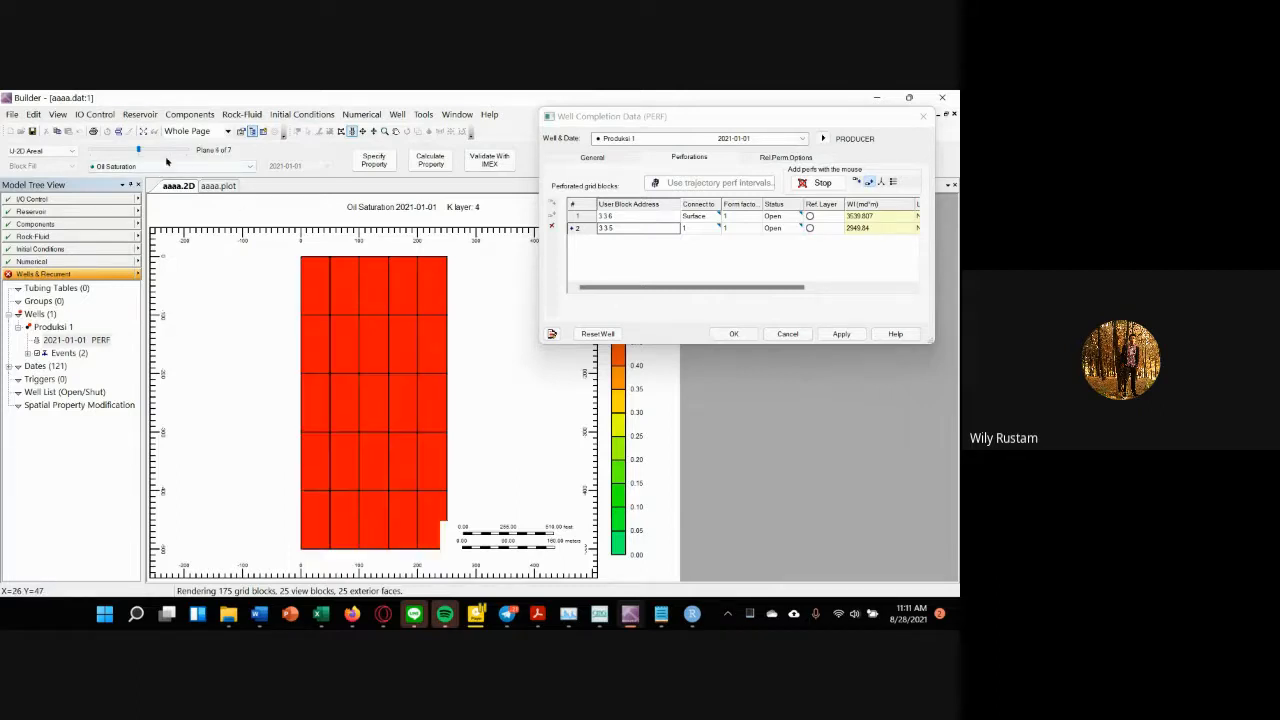
click(378, 412)
drag(139, 151, 123, 151)
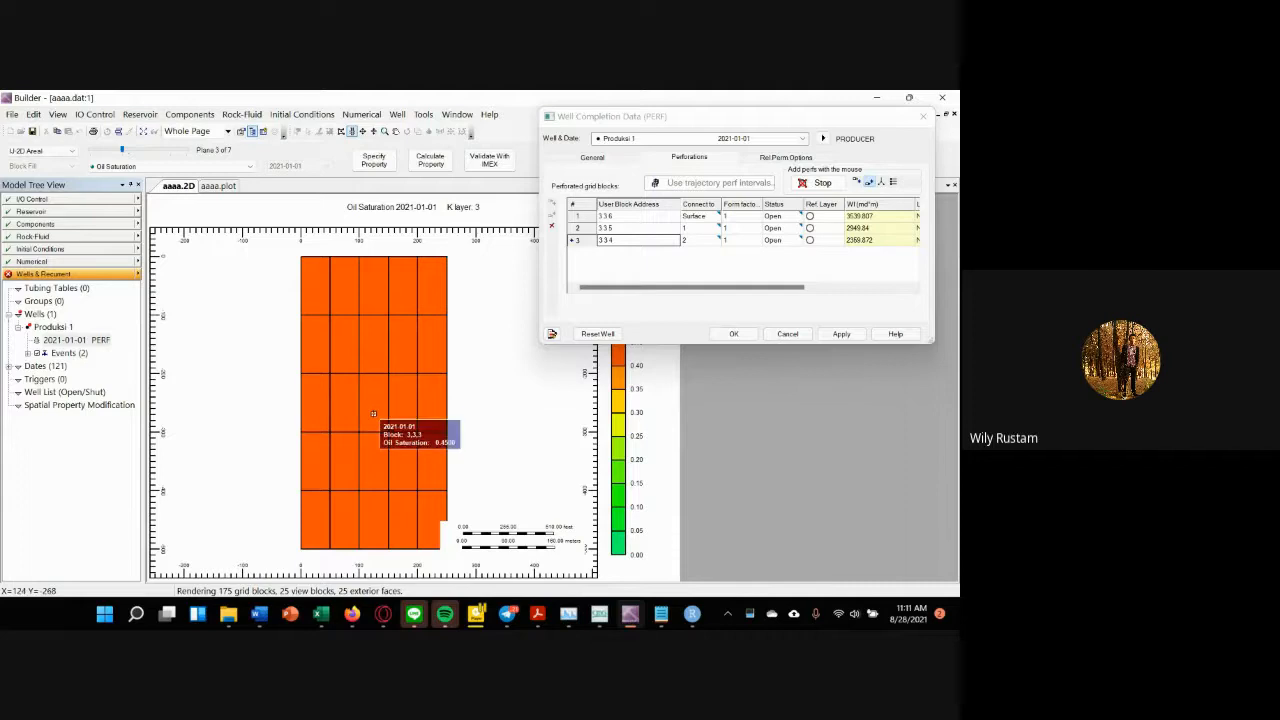
click(375, 407)
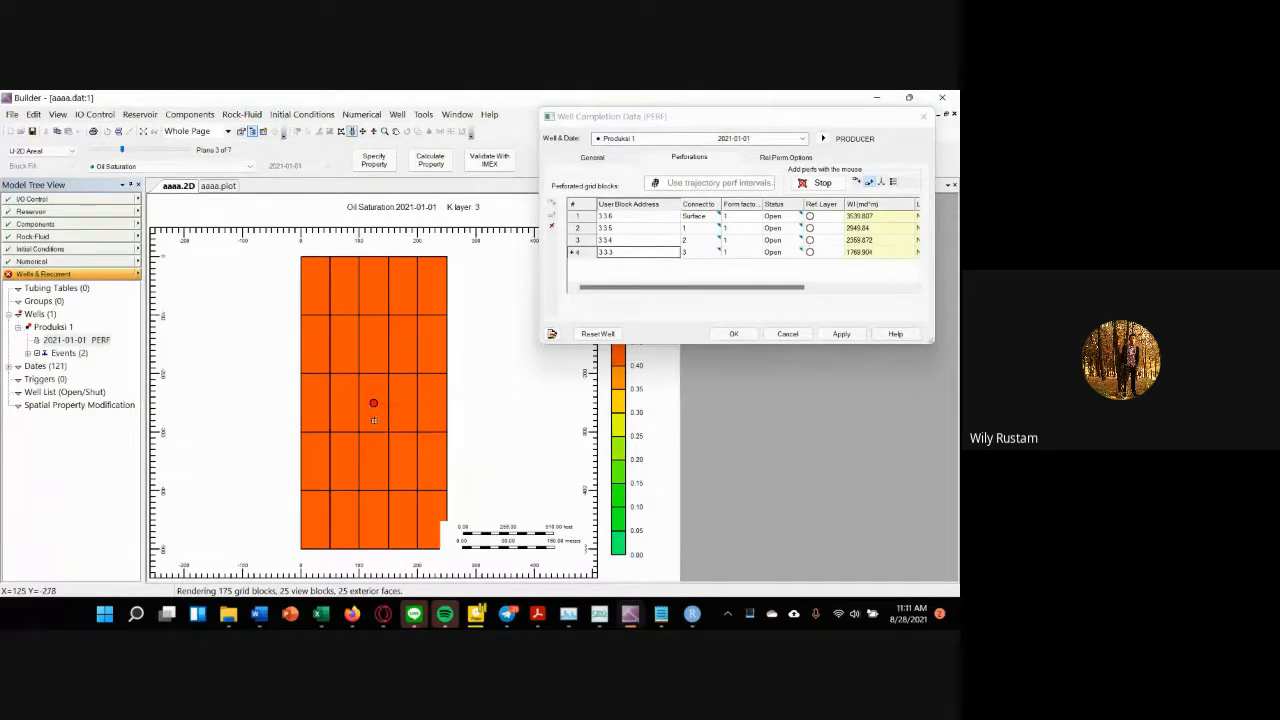
click(109, 151)
click(377, 398)
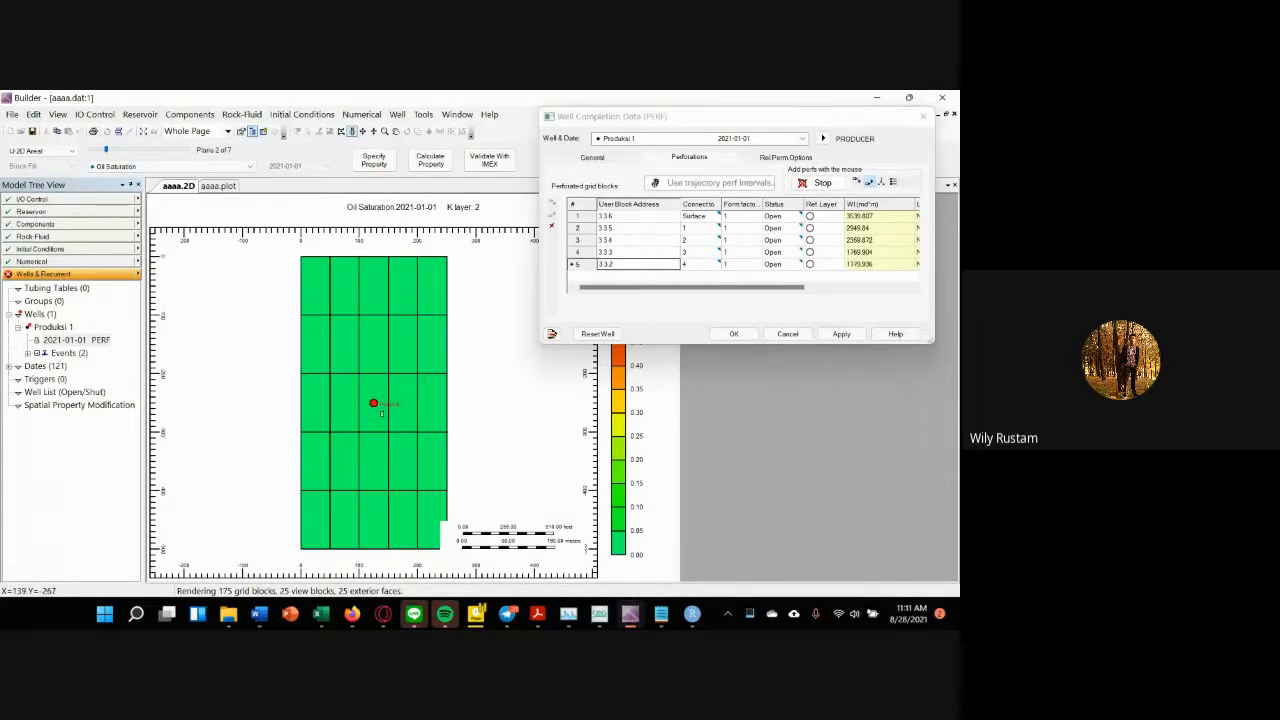
click(93, 150)
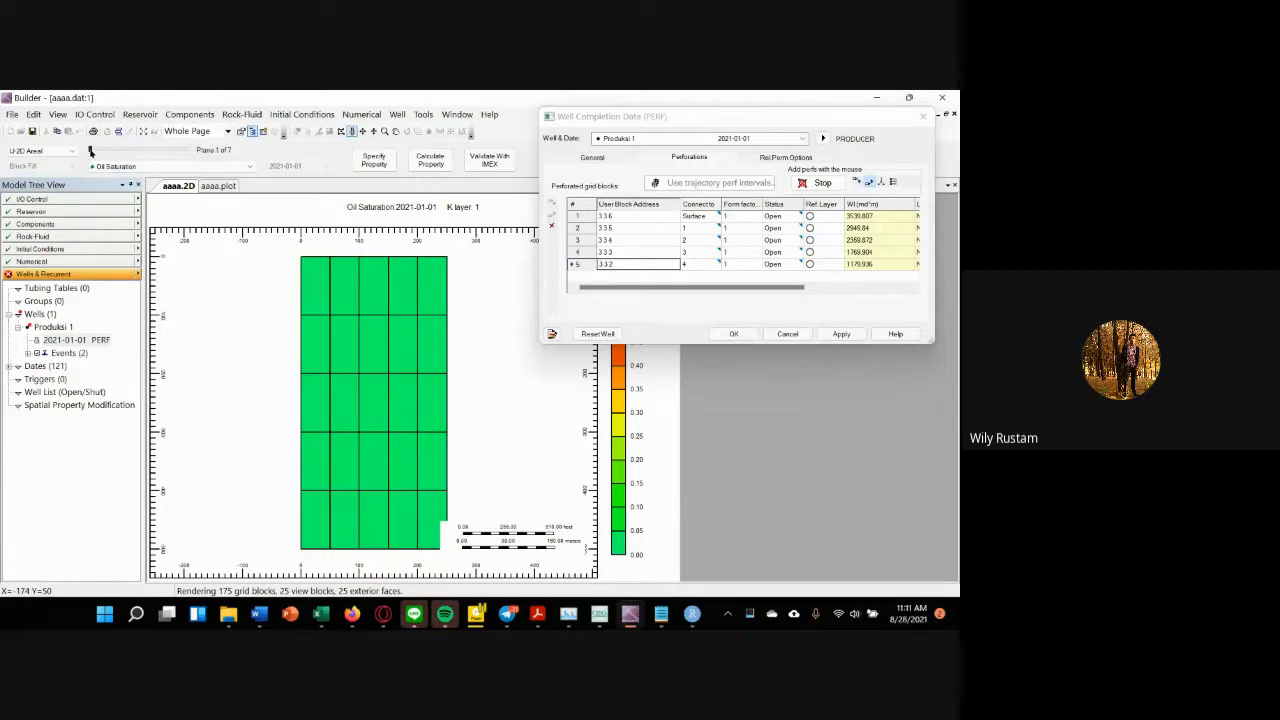
click(372, 402)
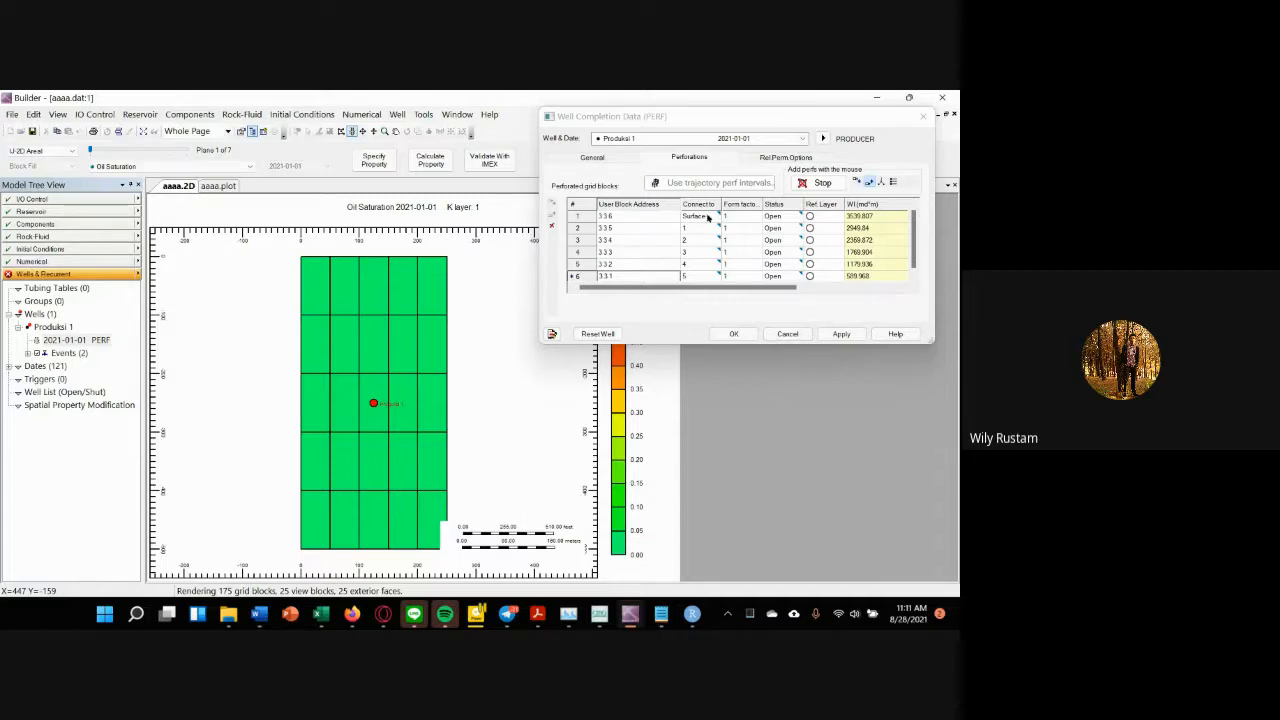
Step: Delete all perforated grid blocks from the Produksi 1 completion
click(612, 217)
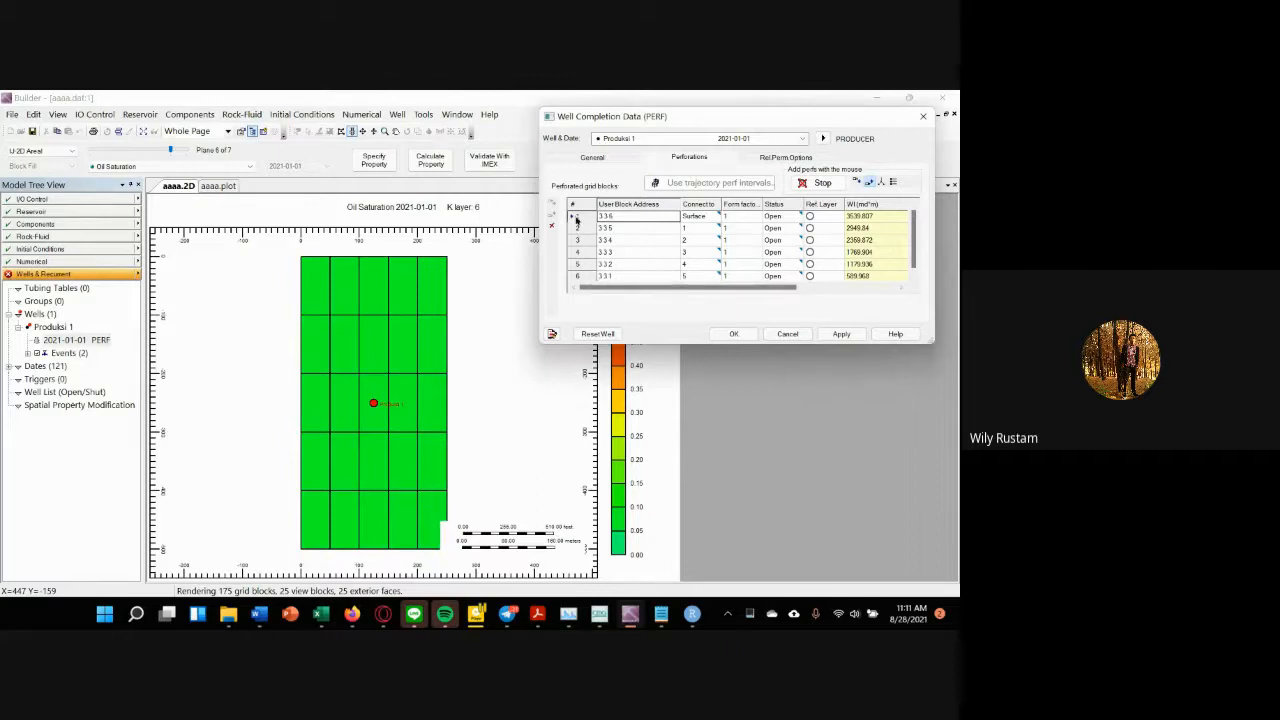
click(585, 218)
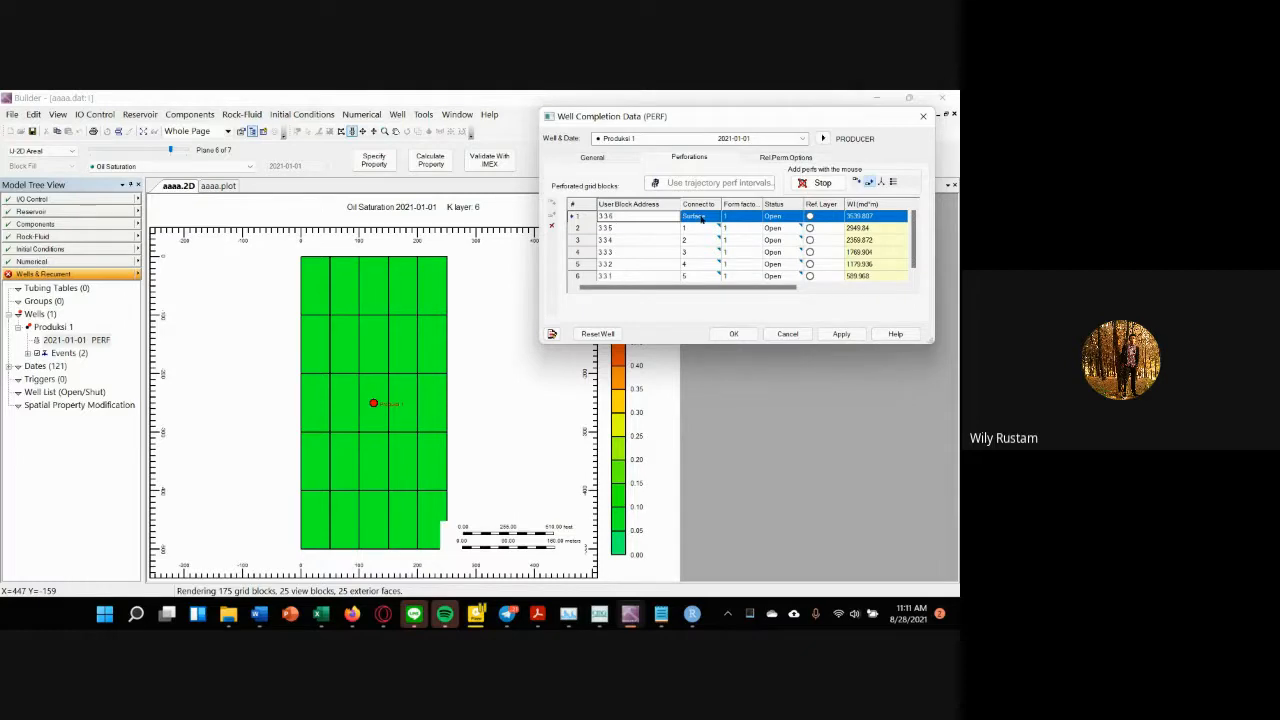
click(552, 227)
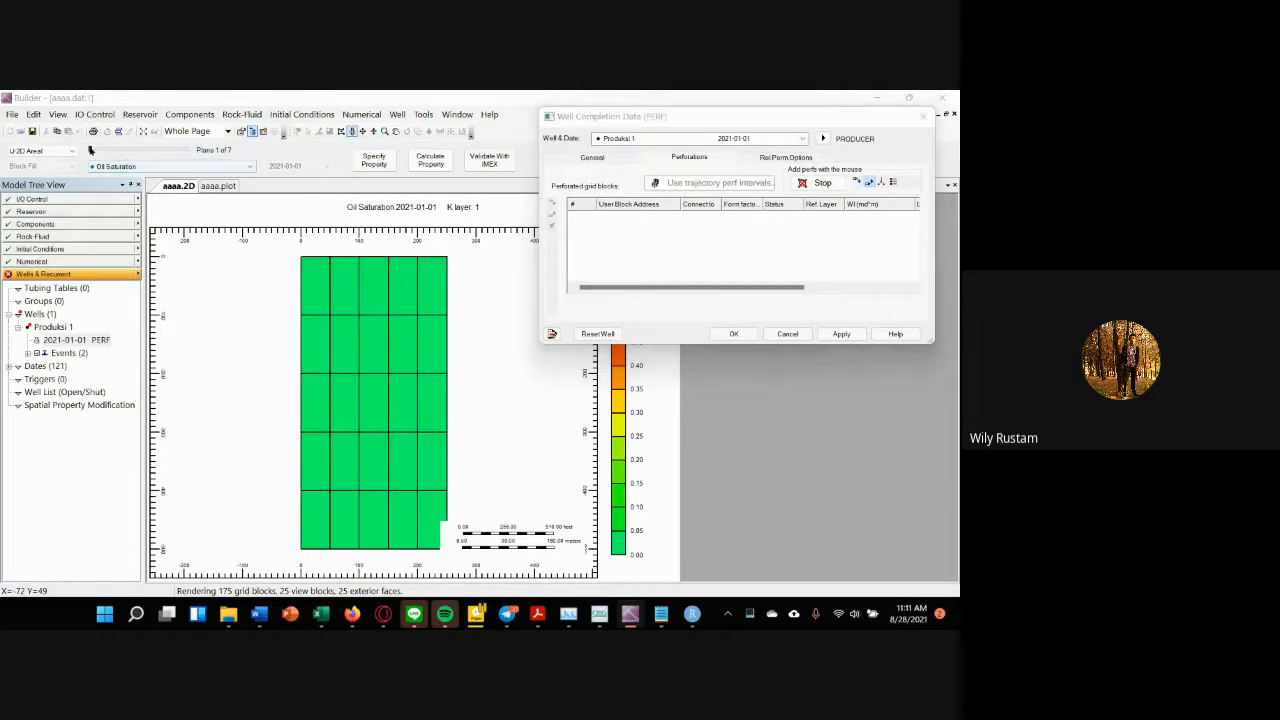
Step: Restart adding perforations graphically and perforate the centre grid block in layers 1, 2 and 3 (3 3 1 to 3 3 3)
click(816, 183)
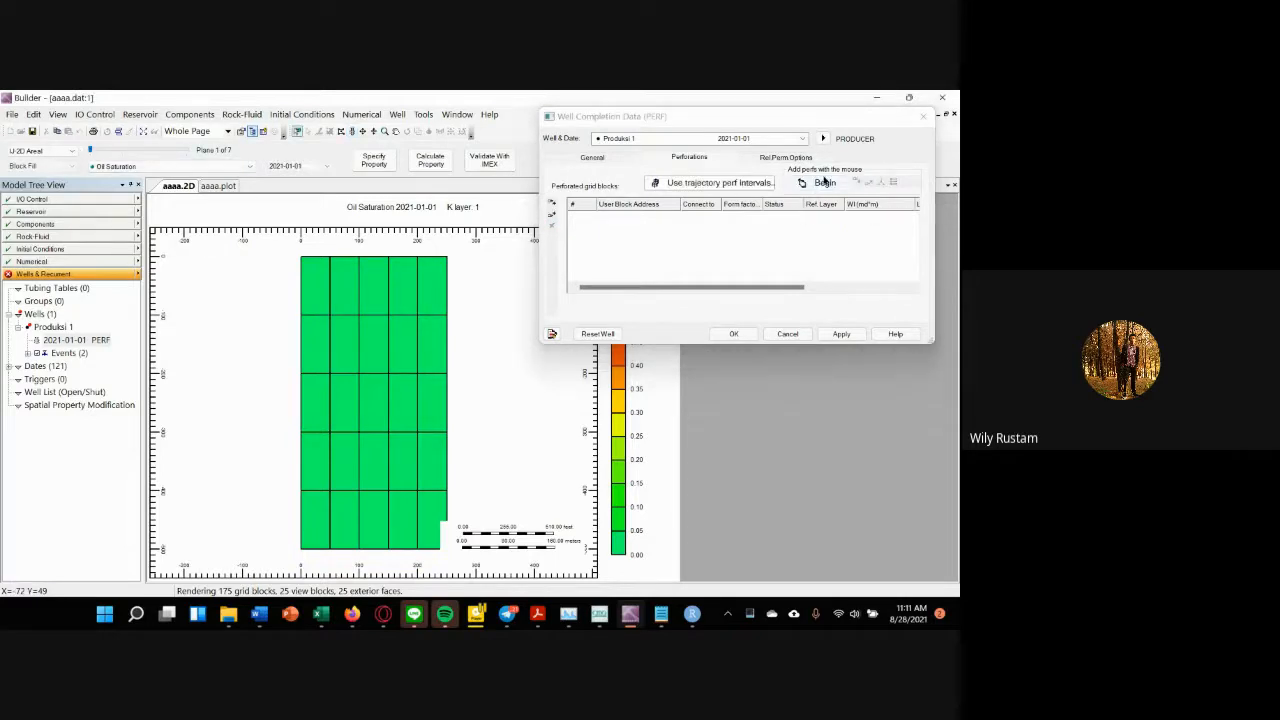
click(816, 183)
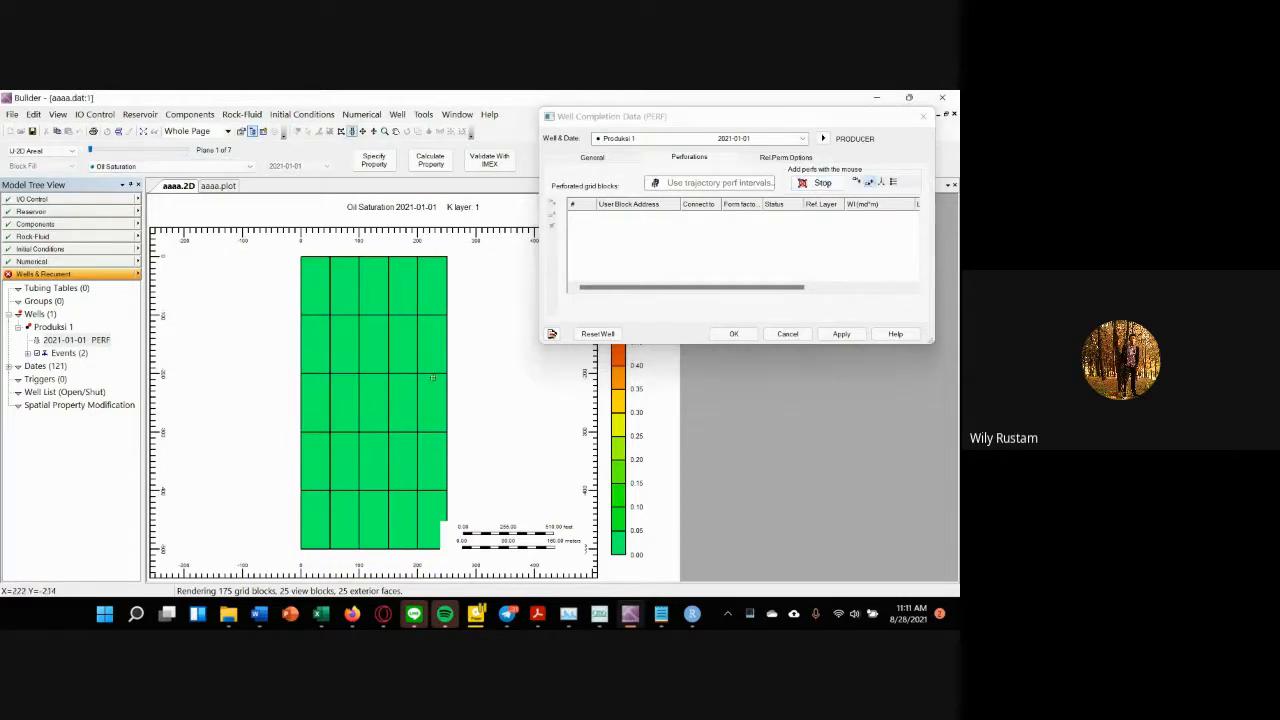
click(373, 403)
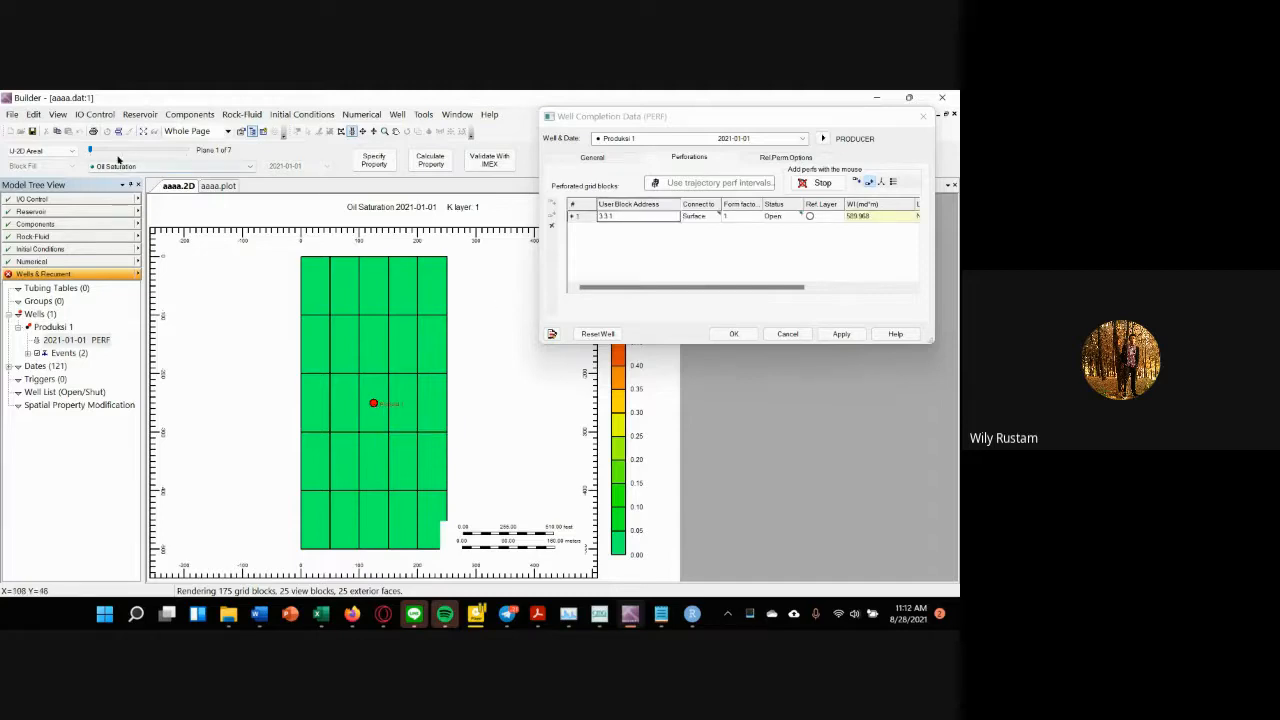
click(109, 151)
click(374, 403)
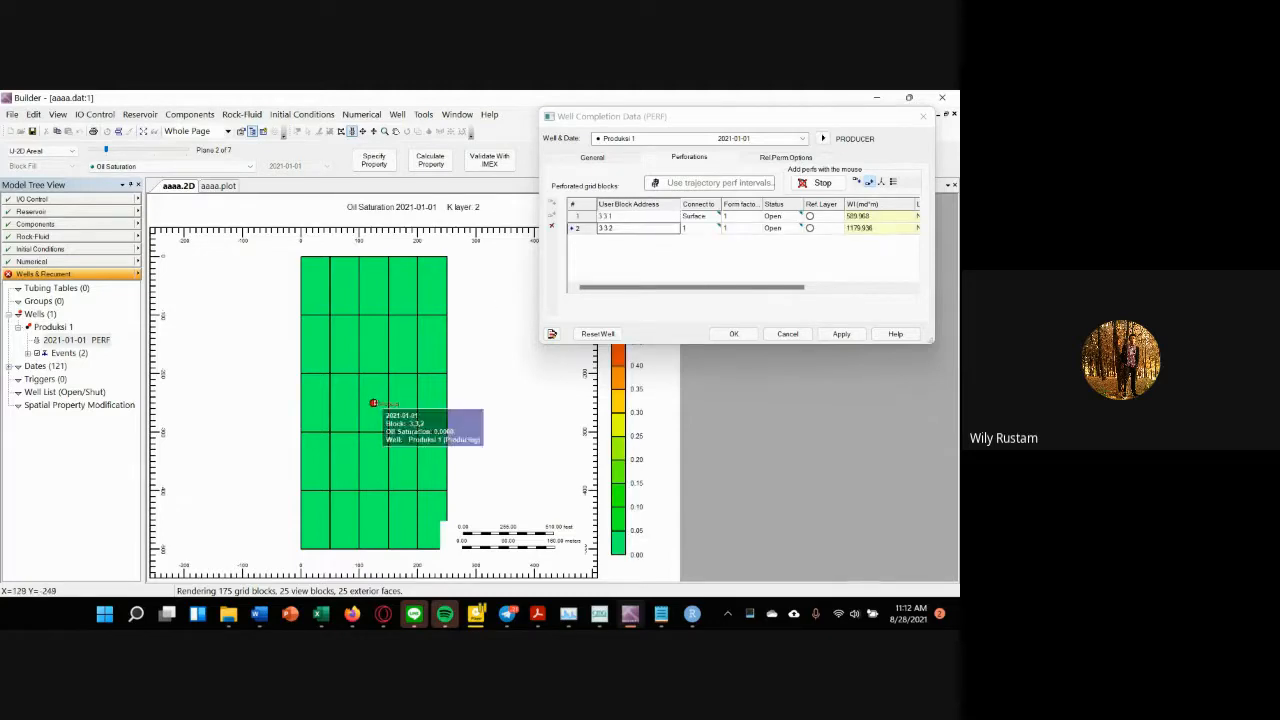
click(122, 151)
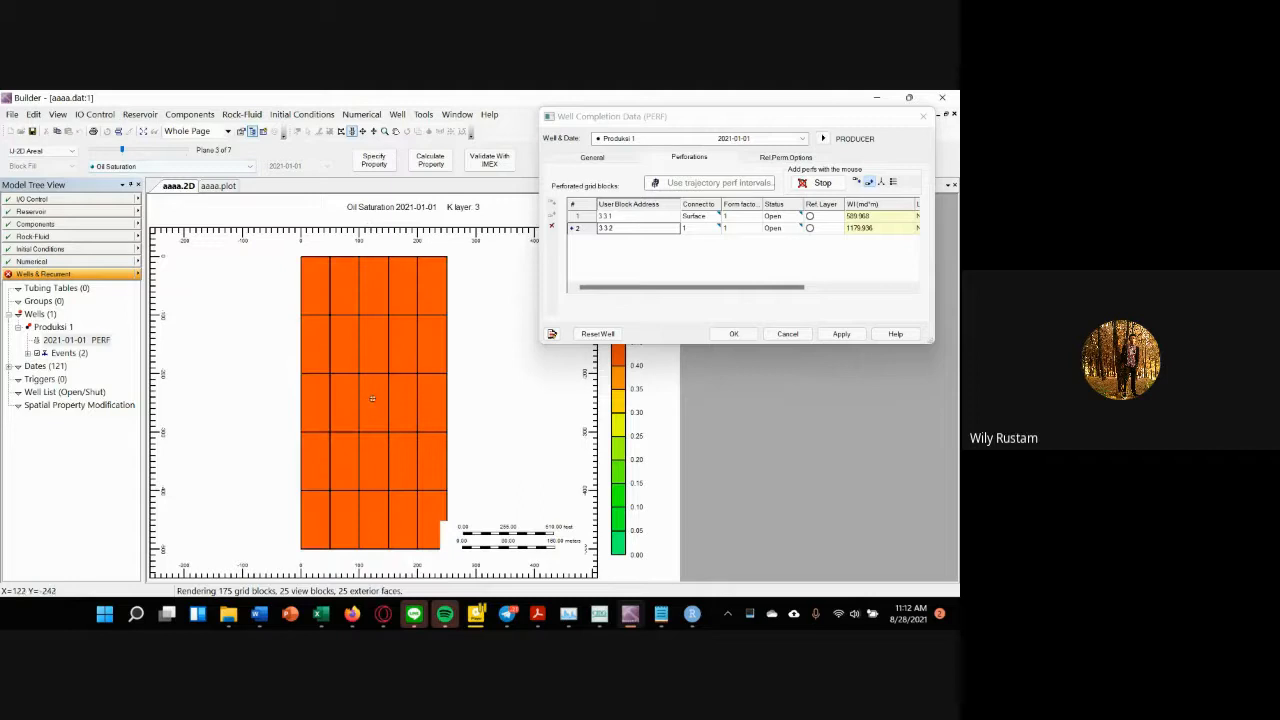
click(372, 400)
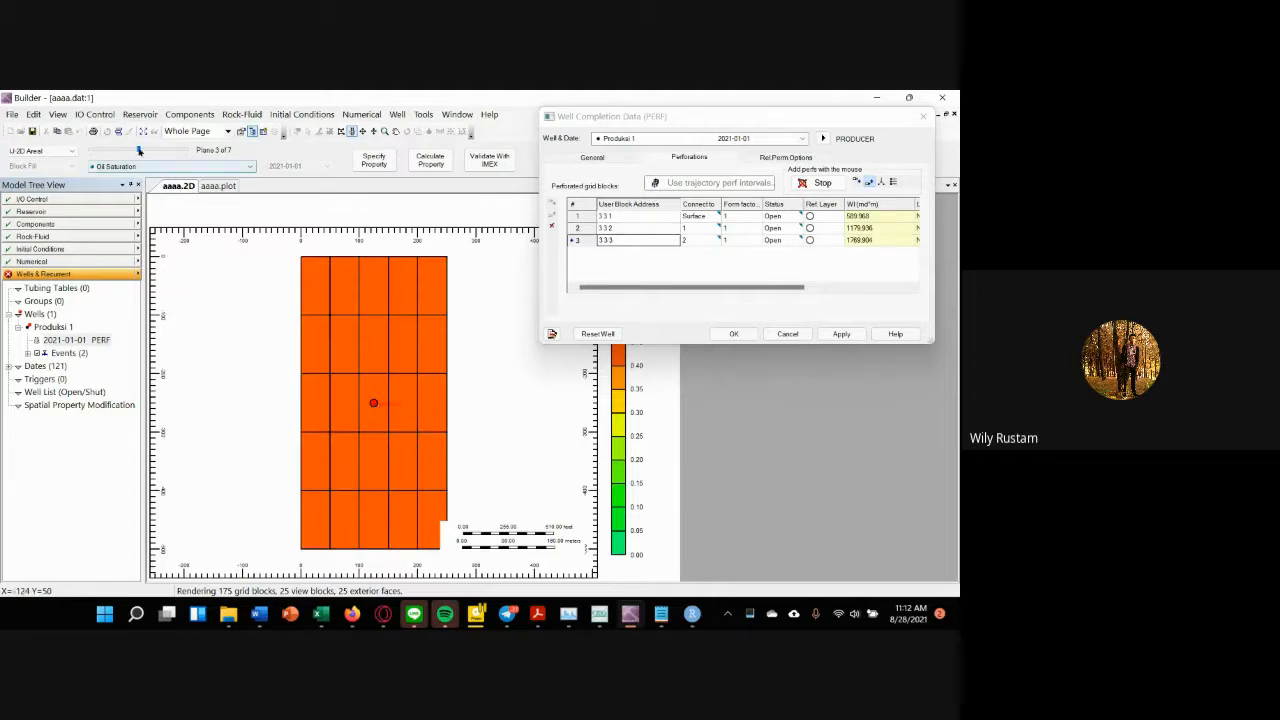
Step: Perforate the centre grid block in layers 4, 5 and 6 (3 3 4 to 3 3 6) and apply the perforations
click(139, 151)
click(373, 402)
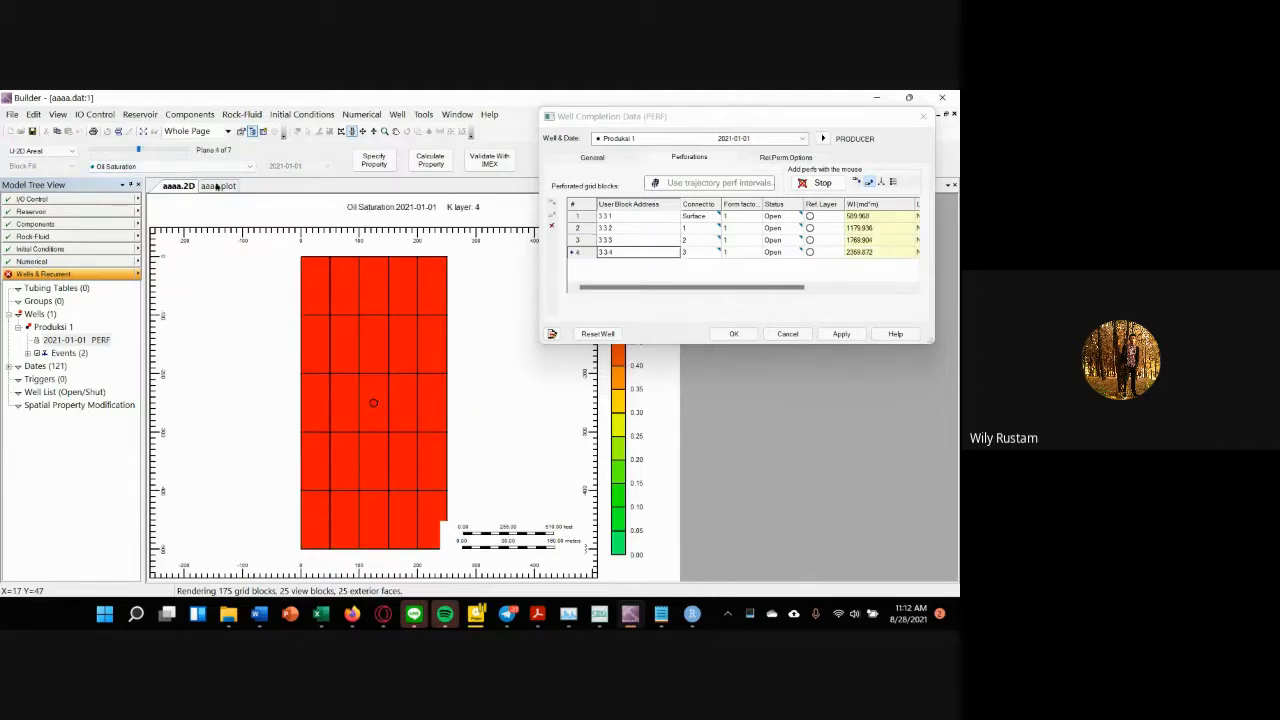
click(154, 151)
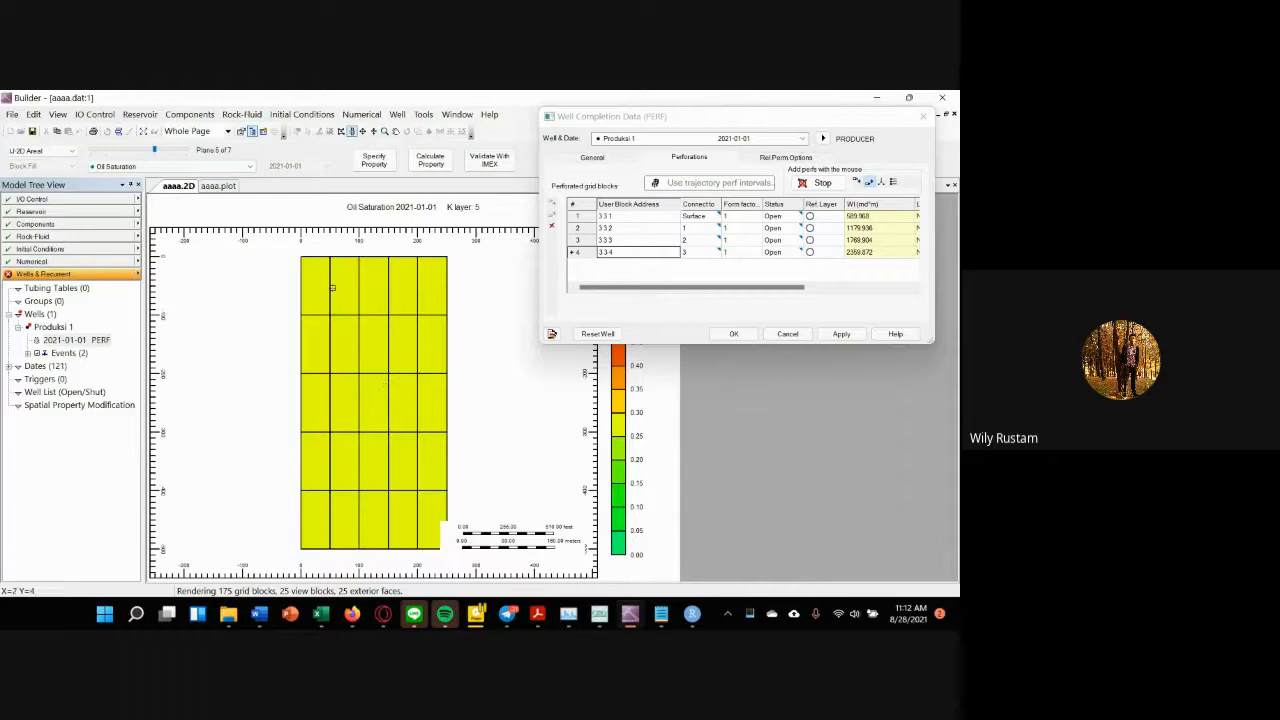
click(377, 402)
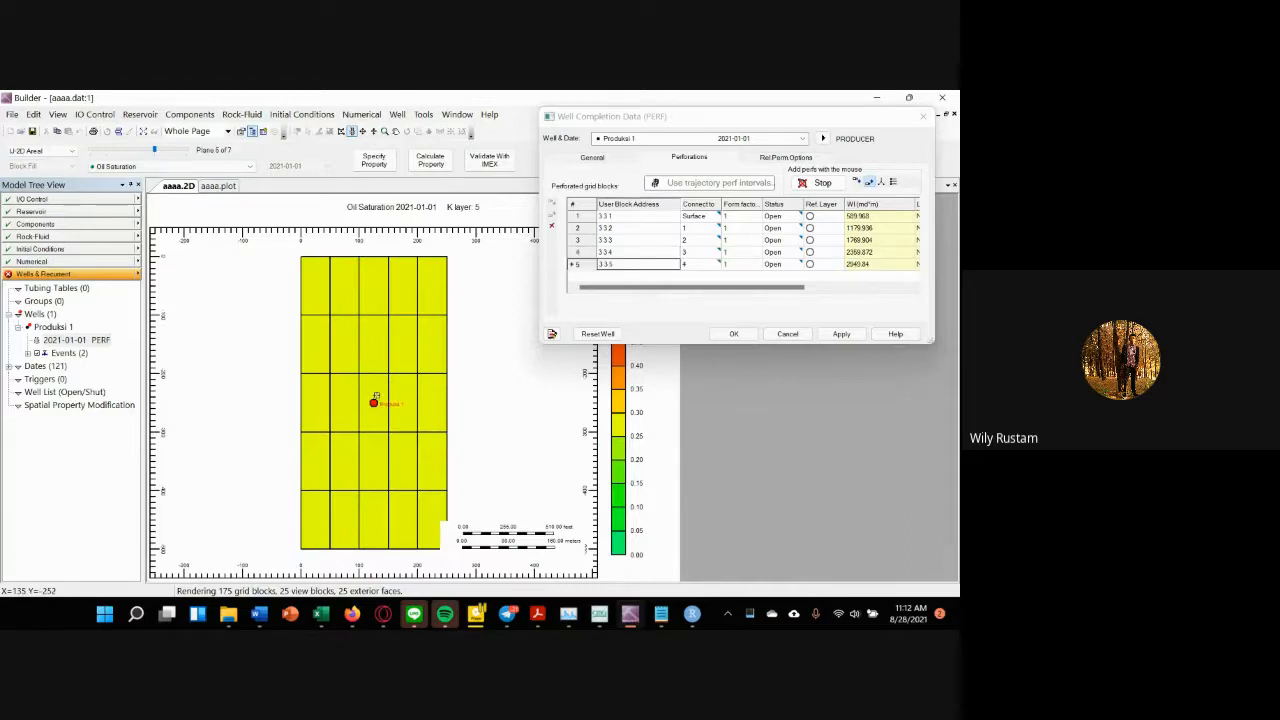
click(170, 151)
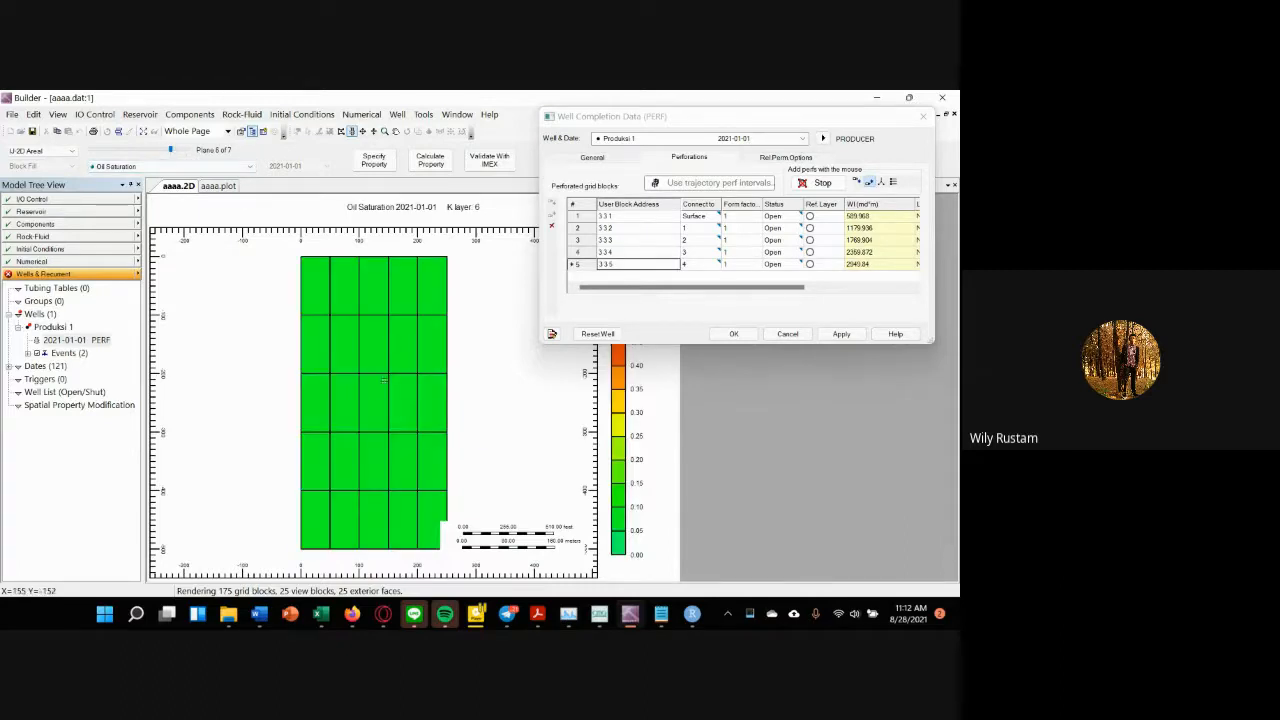
click(376, 404)
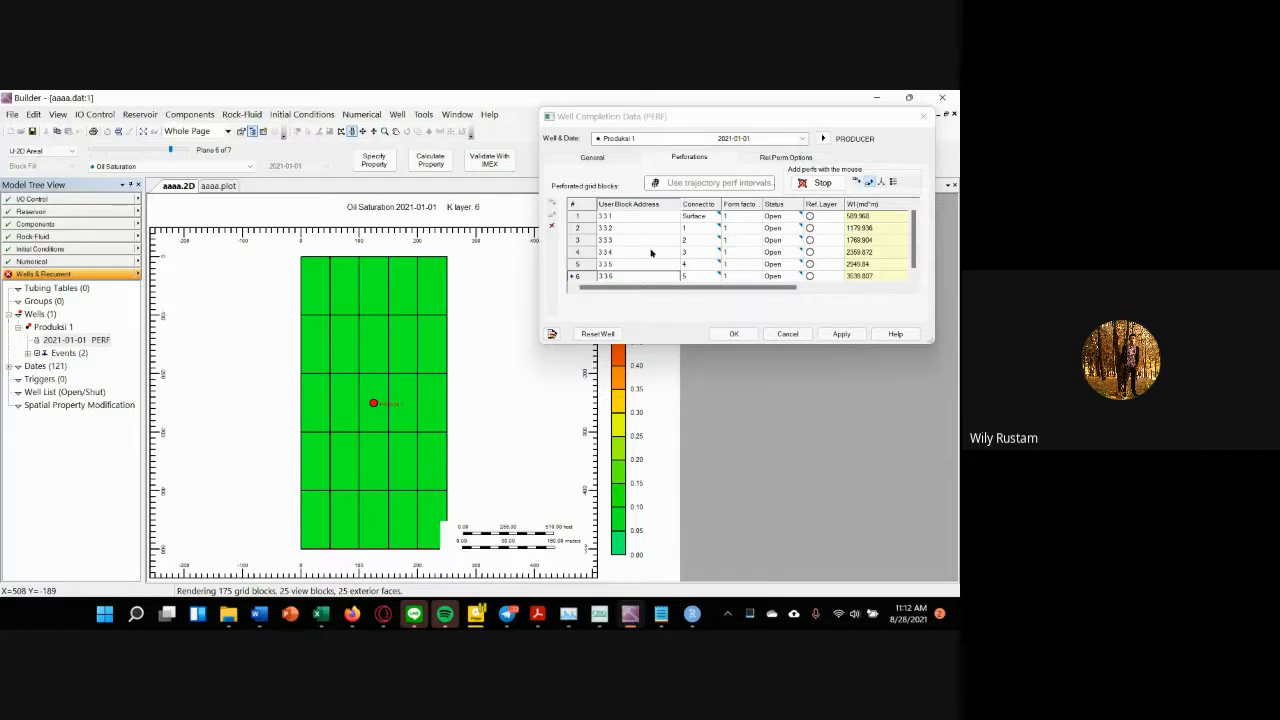
scroll(651, 253, down, 1)
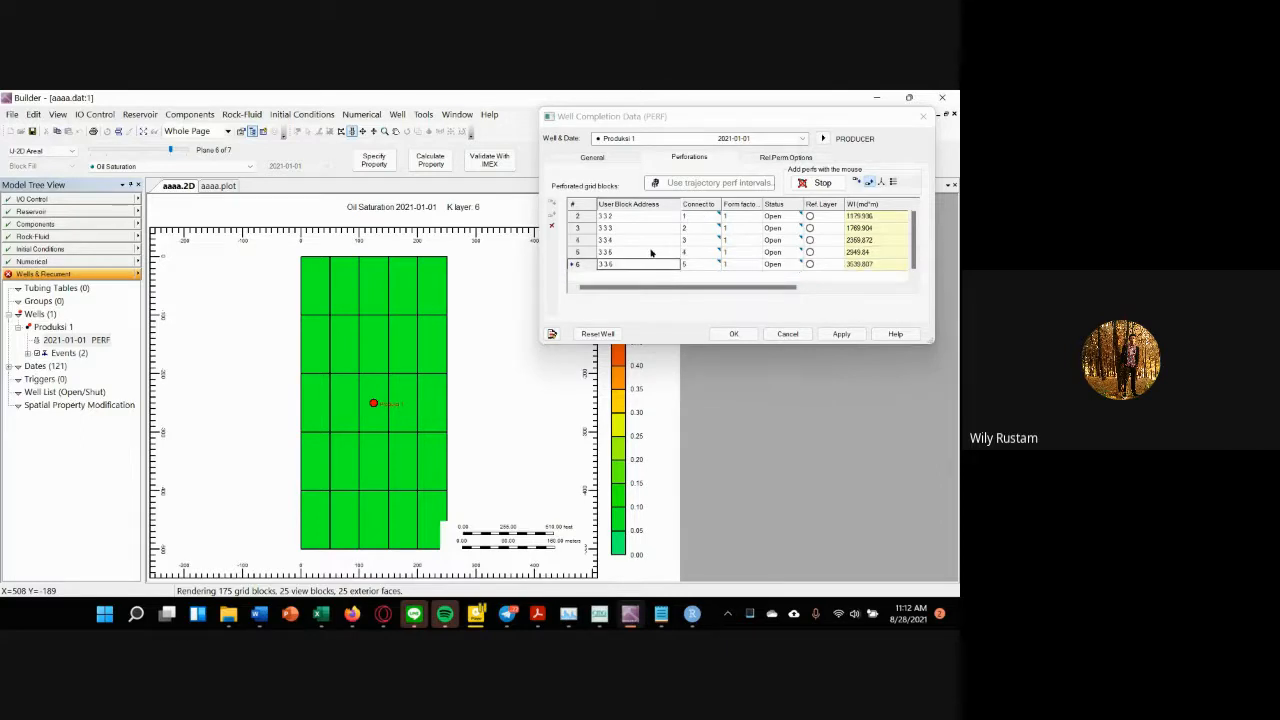
click(845, 335)
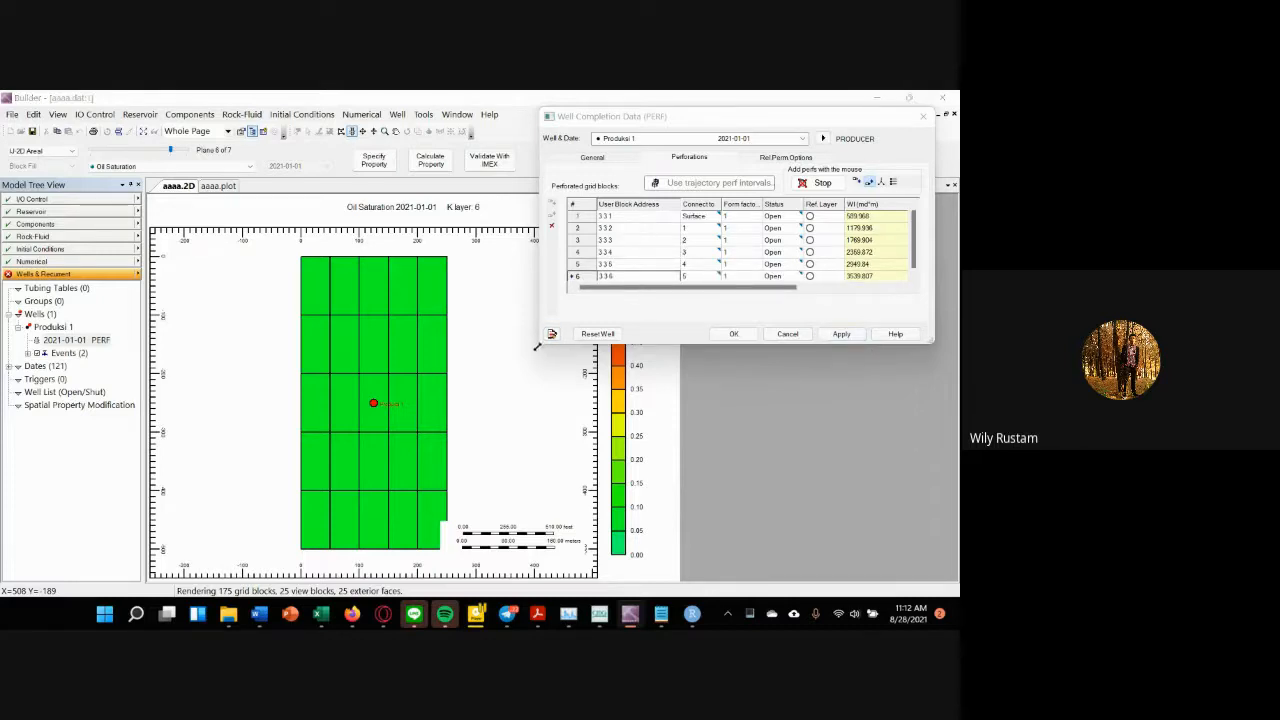
Step: Check the status options and block addresses of the perforations in the enlarged table, and accept the Produksi 1 completion
drag(539, 343, 490, 392)
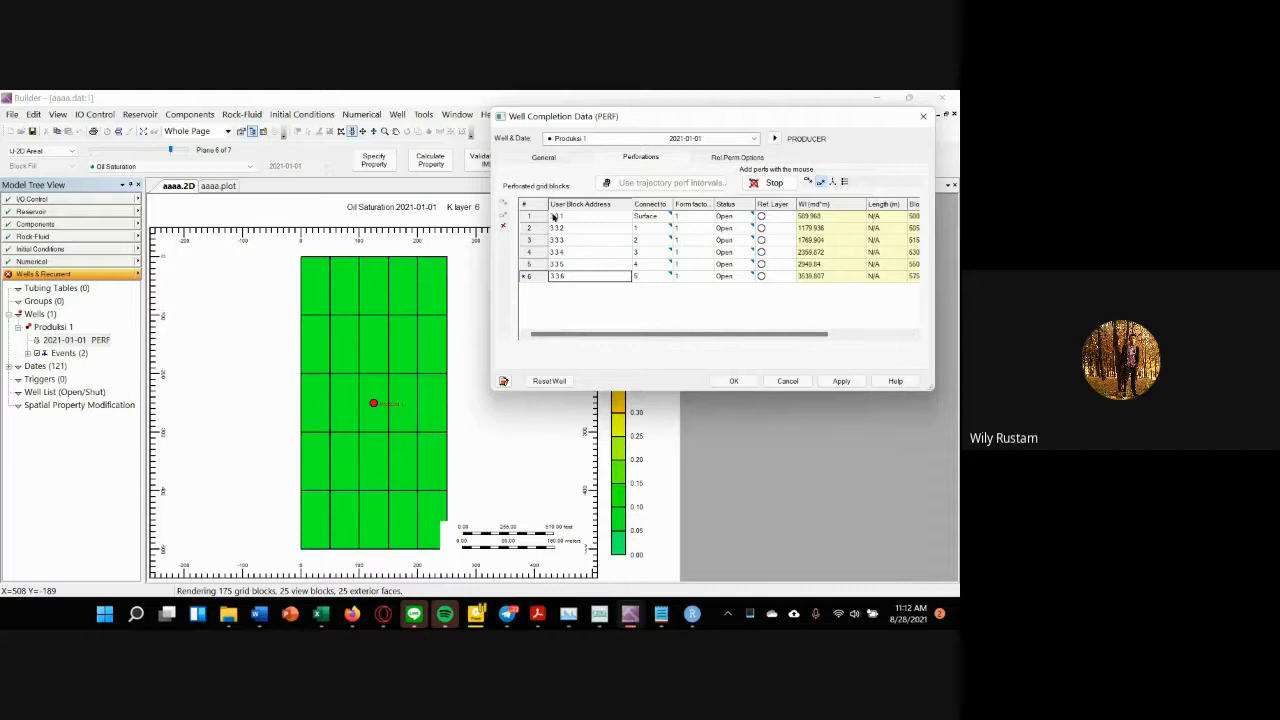
click(735, 208)
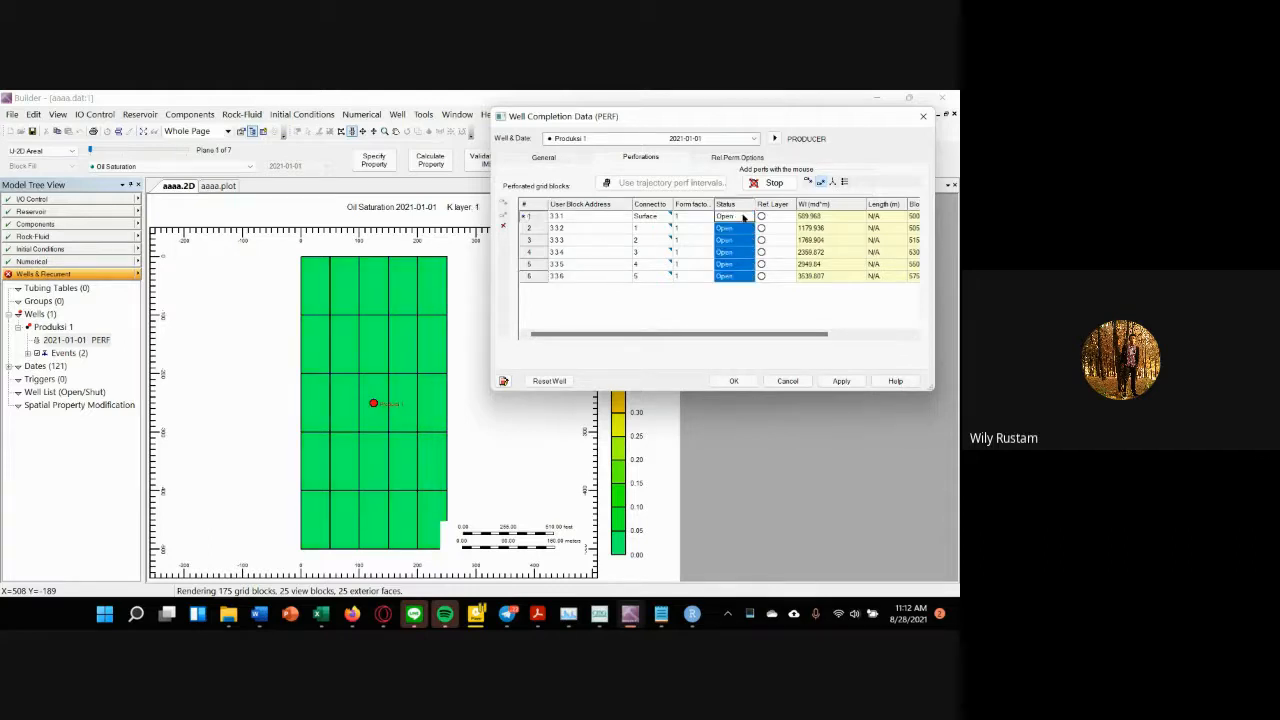
click(745, 217)
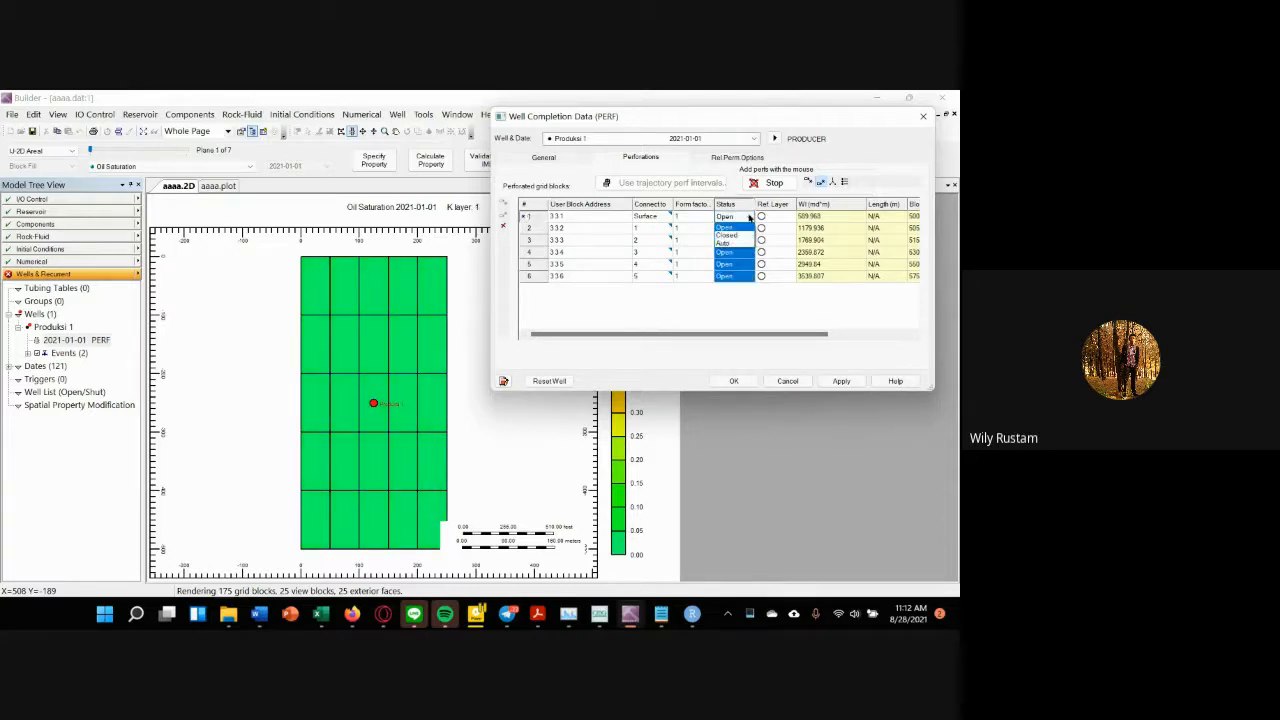
click(730, 305)
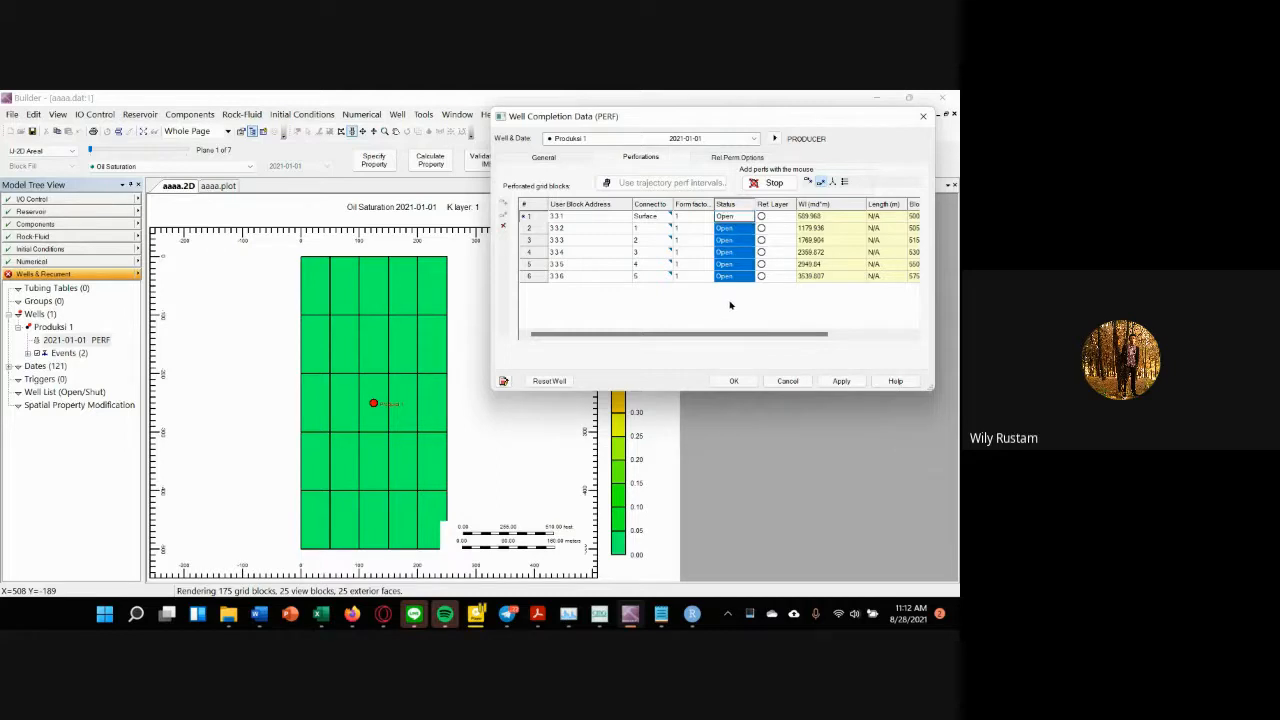
click(706, 257)
click(733, 218)
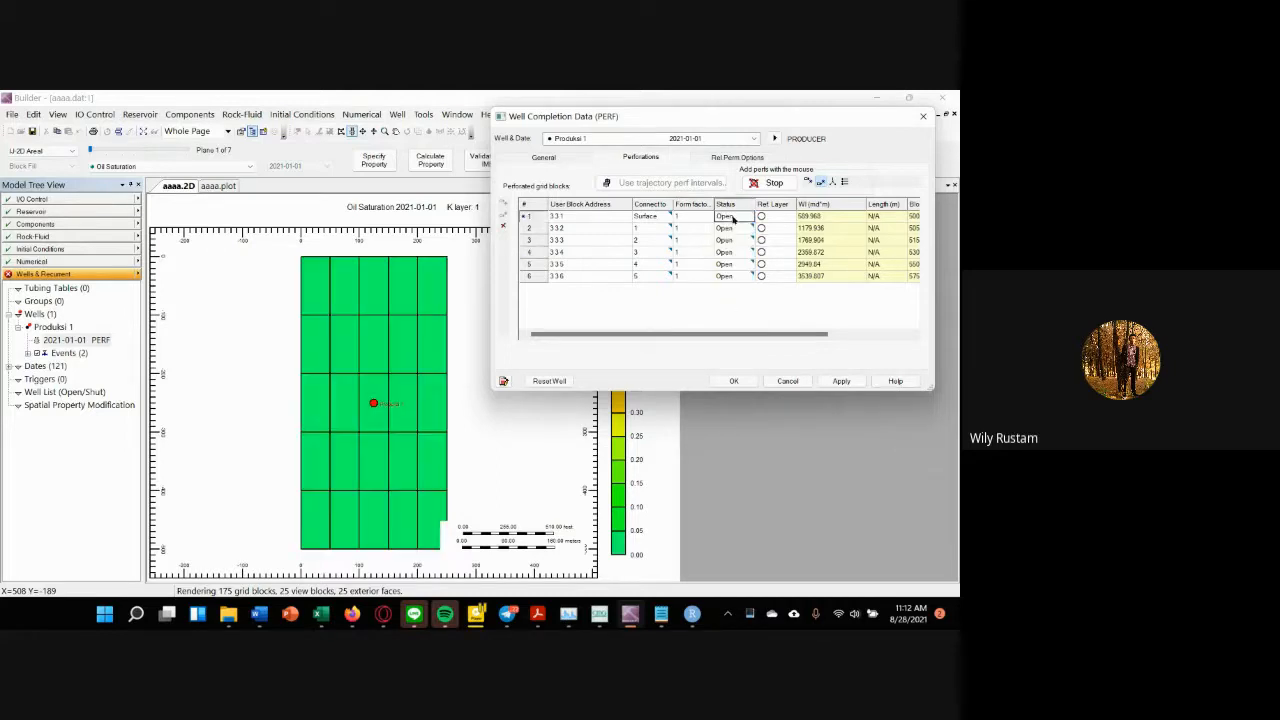
click(585, 228)
click(591, 242)
click(594, 254)
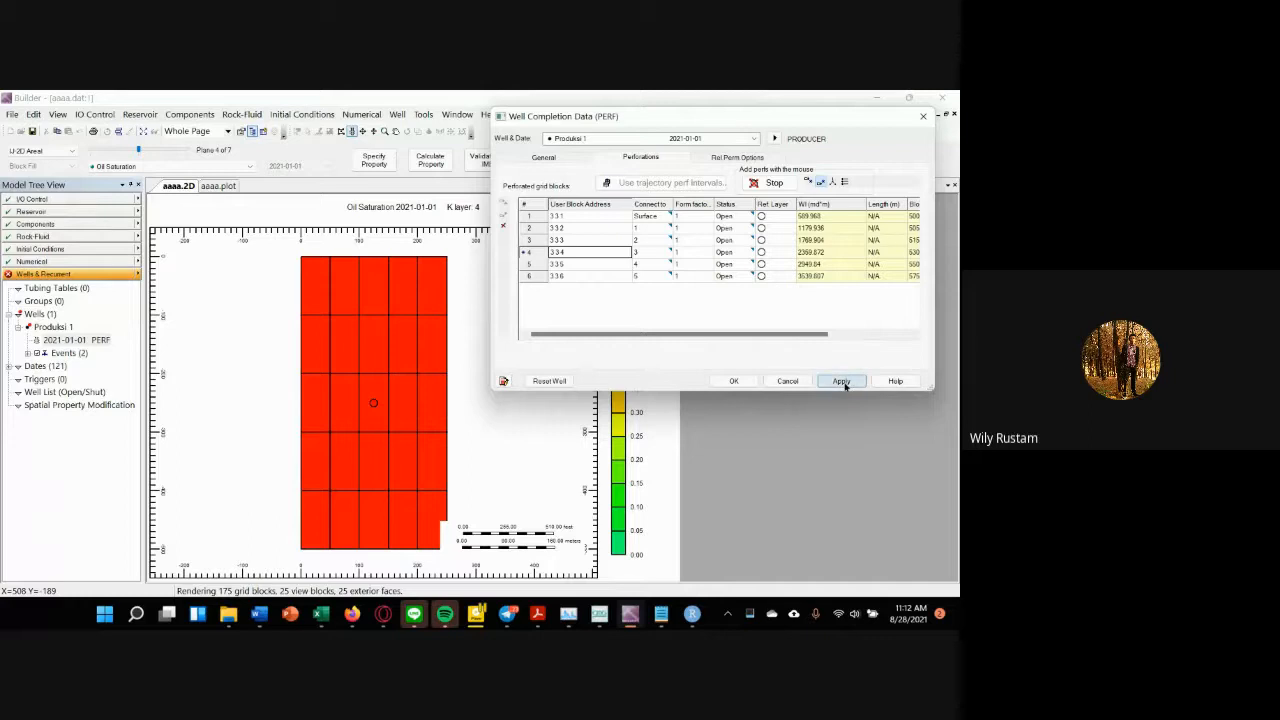
click(735, 381)
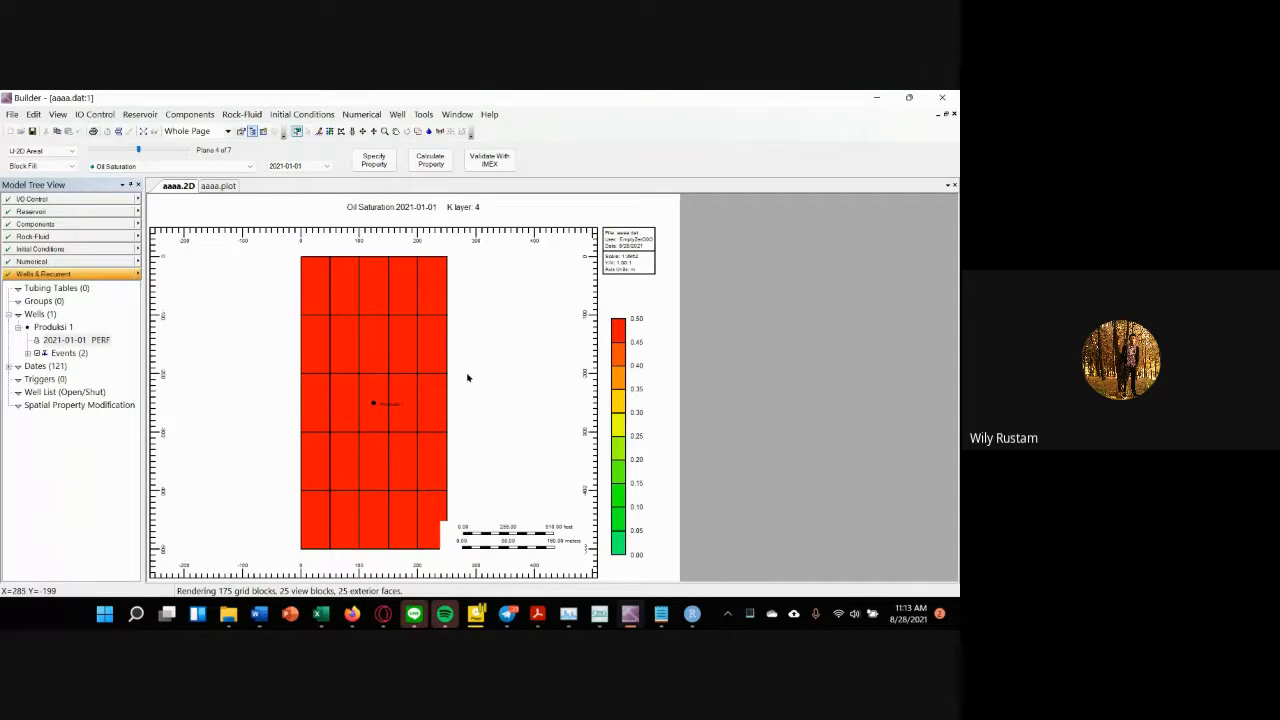
click(18, 330)
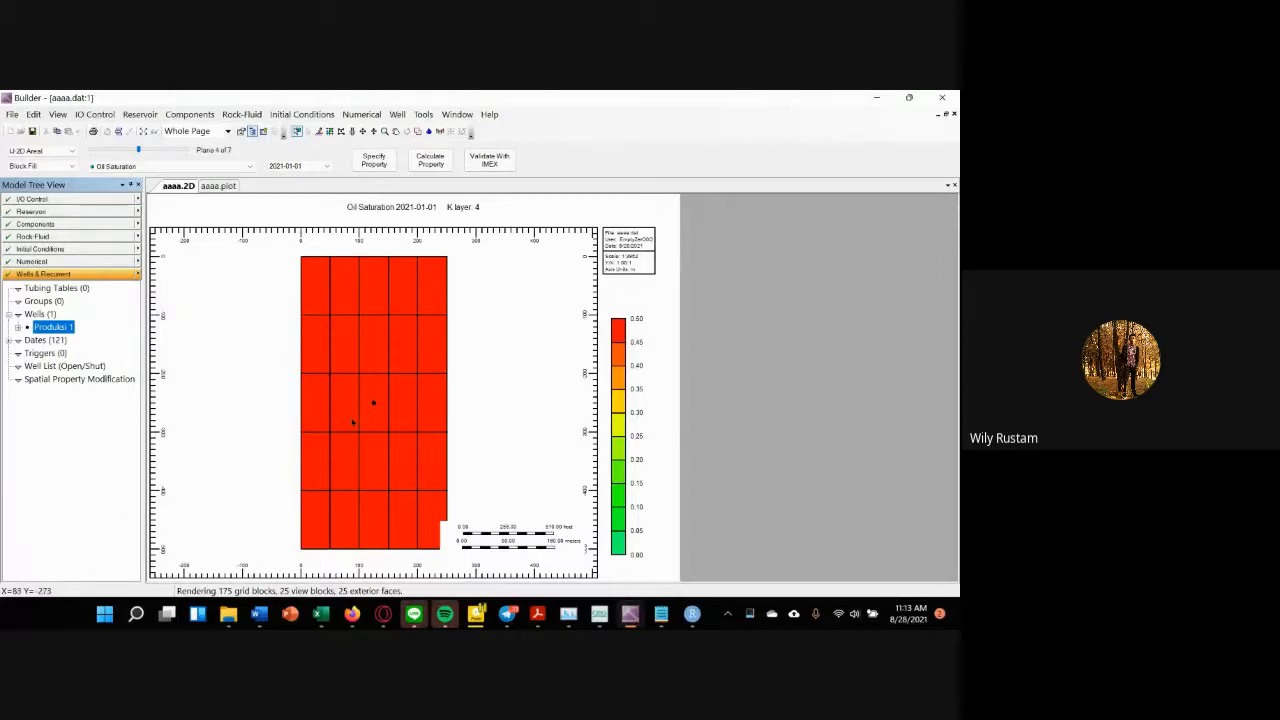
Step: Save the dataset and run the IMEX simulation with the Run normal immediately option
click(490, 162)
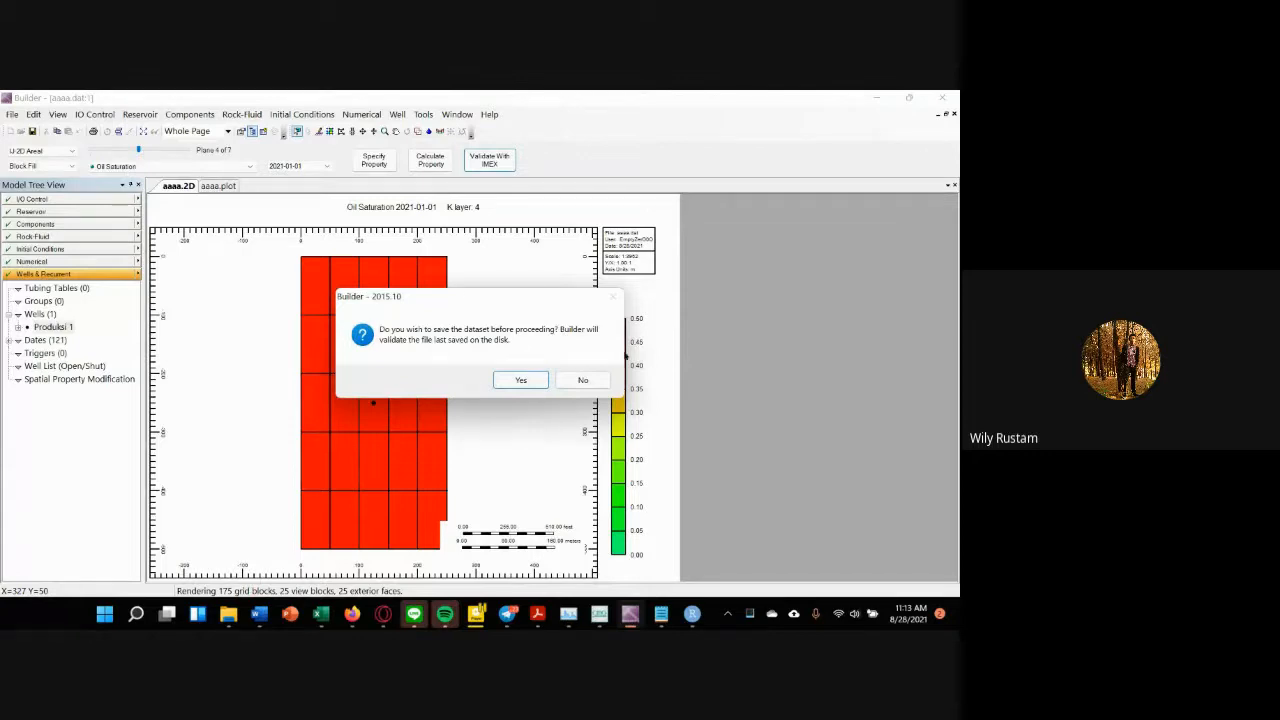
click(532, 383)
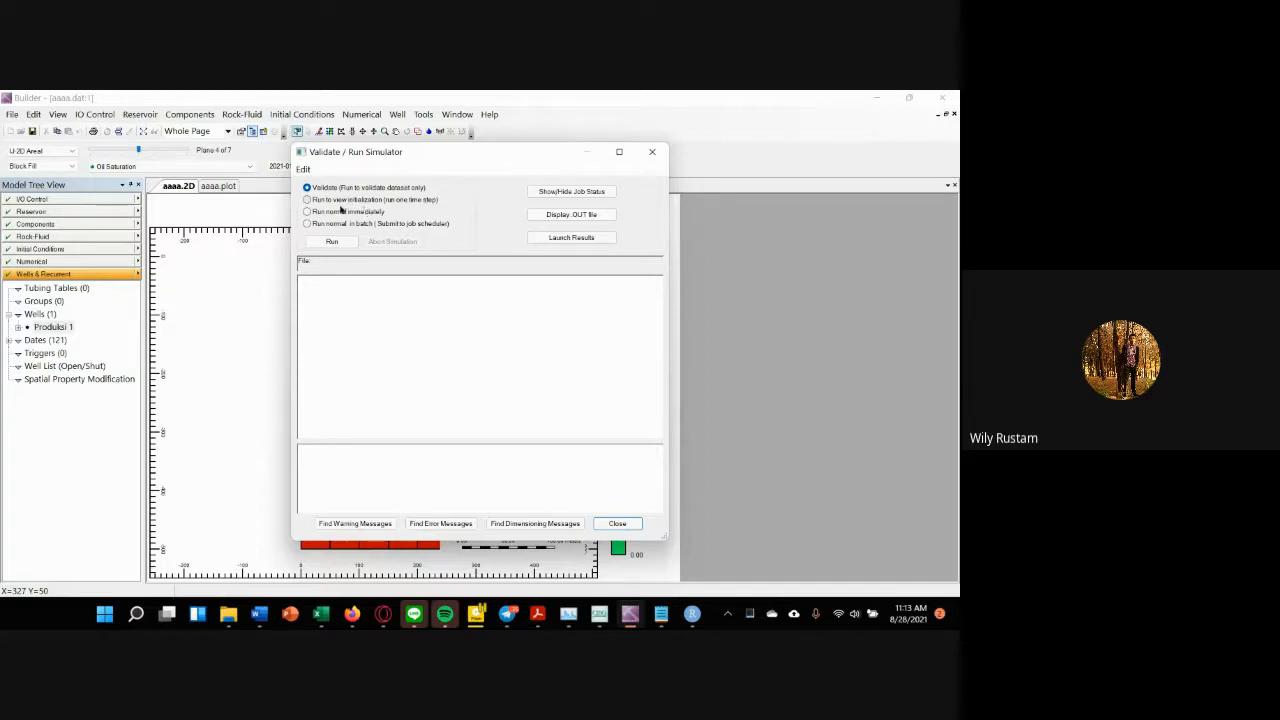
click(308, 212)
click(332, 241)
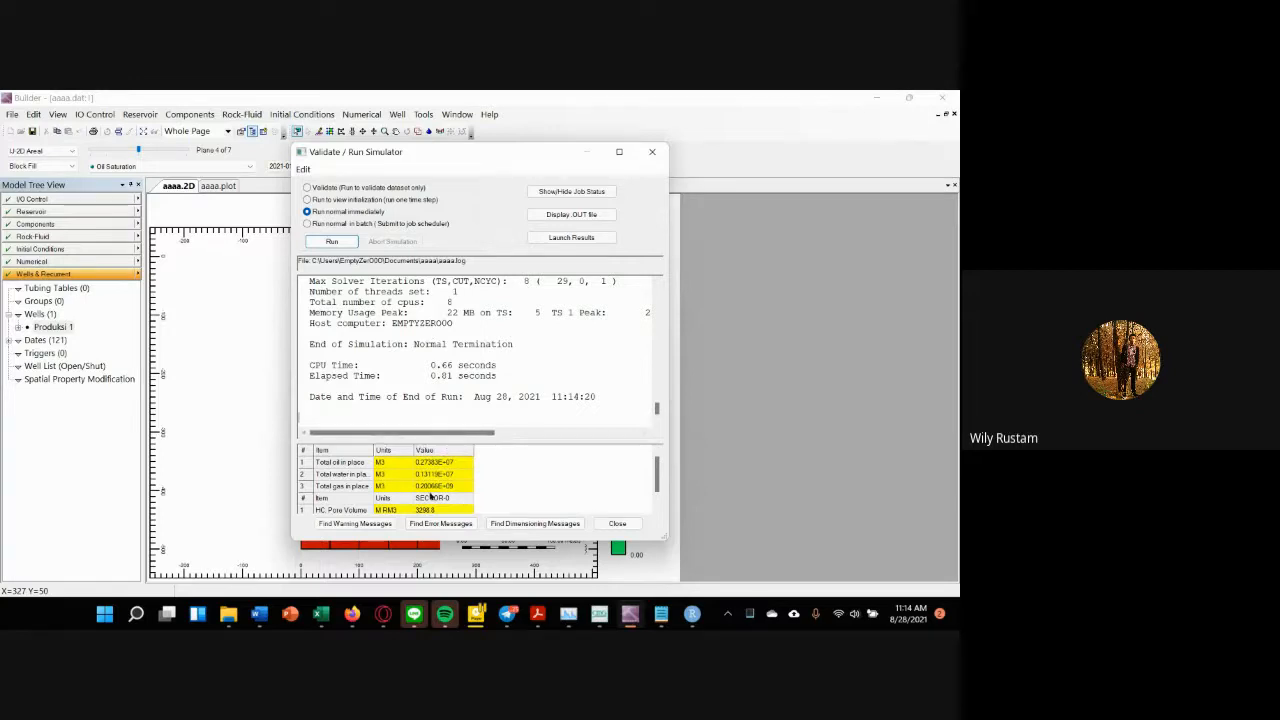
Step: Examine the total oil, water and gas in place and the pore volumes in the simulation summary
drag(662, 535, 693, 563)
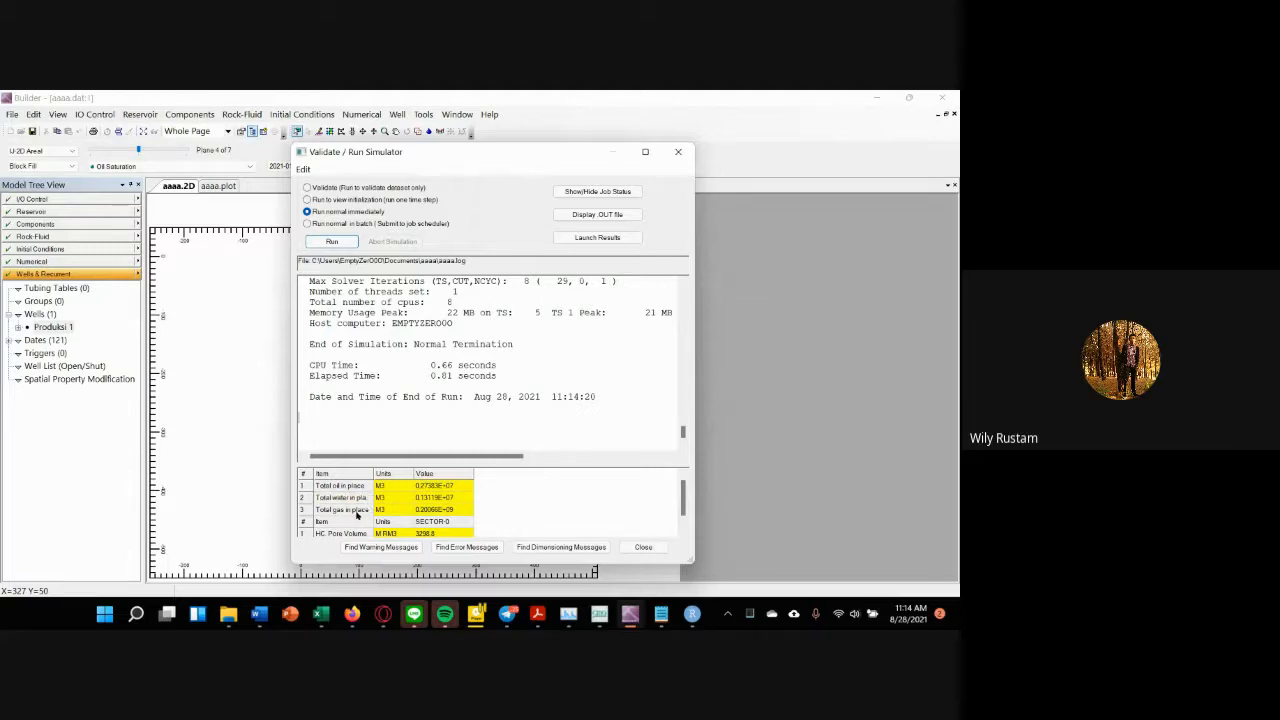
scroll(365, 516, down, 1)
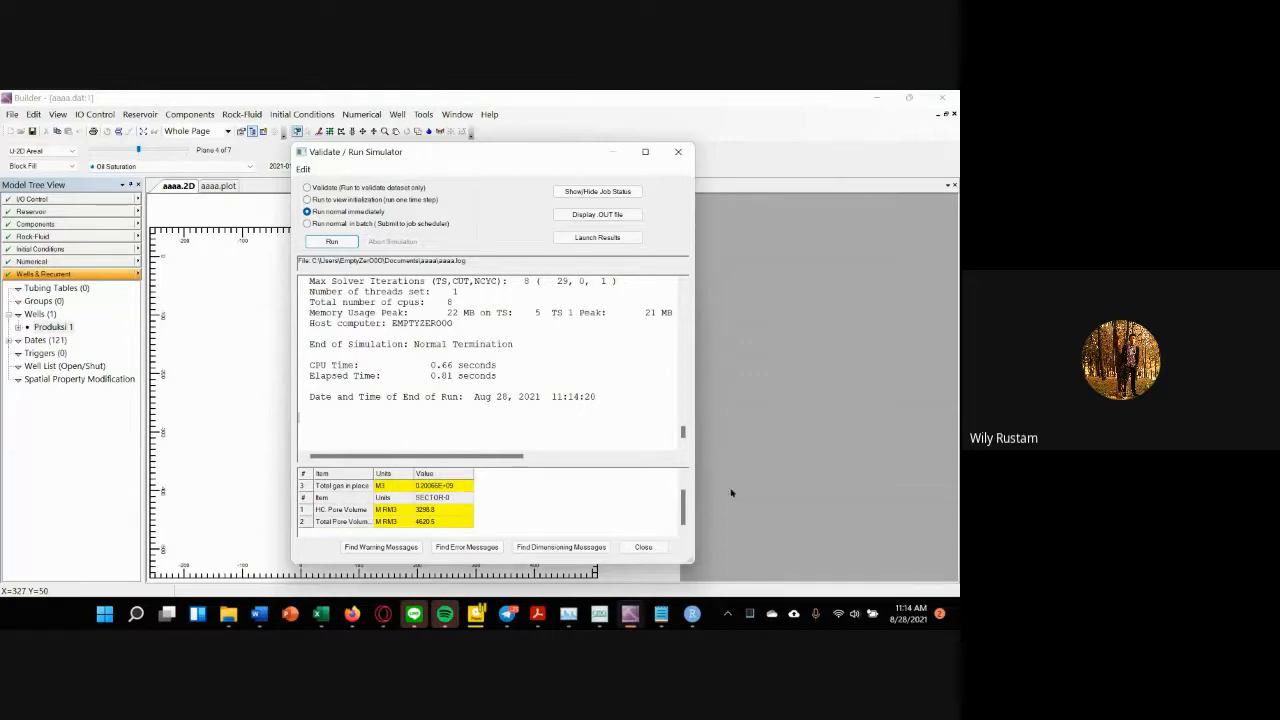
scroll(600, 497, up, 1)
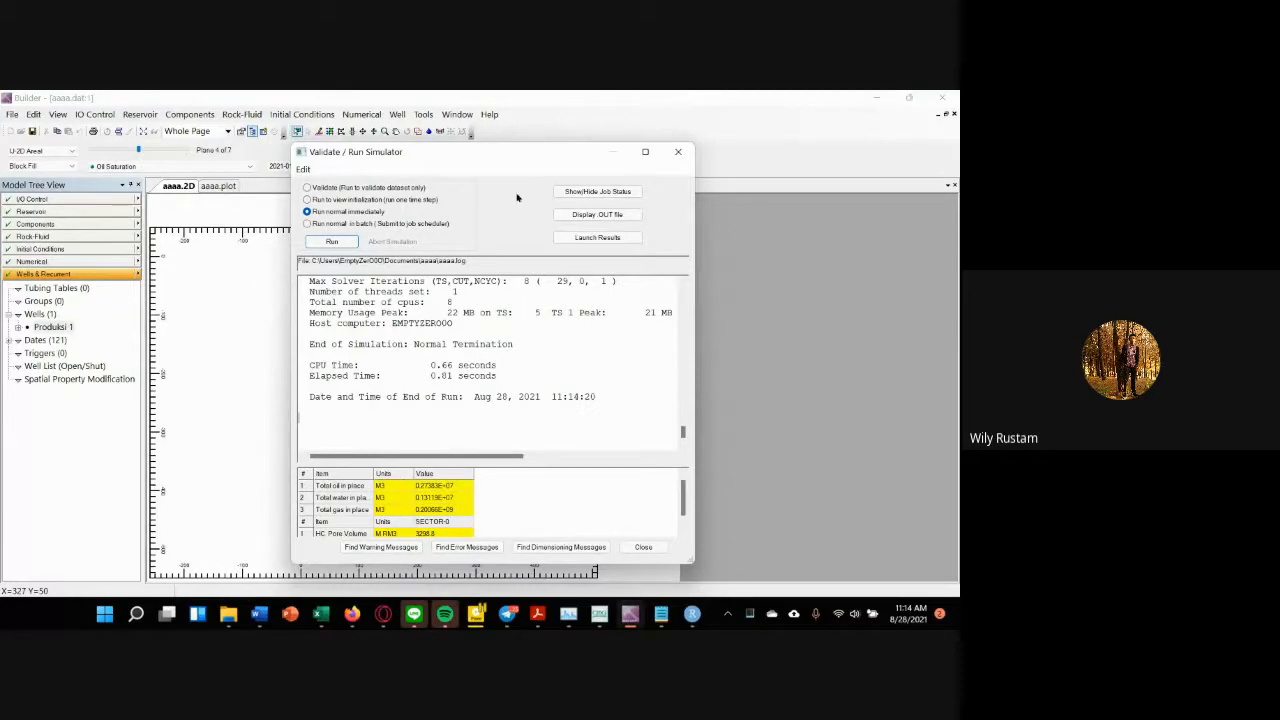
mouse_move(454, 153)
mouse_down()
mouse_move(580, 152)
mouse_move(467, 154)
mouse_up()
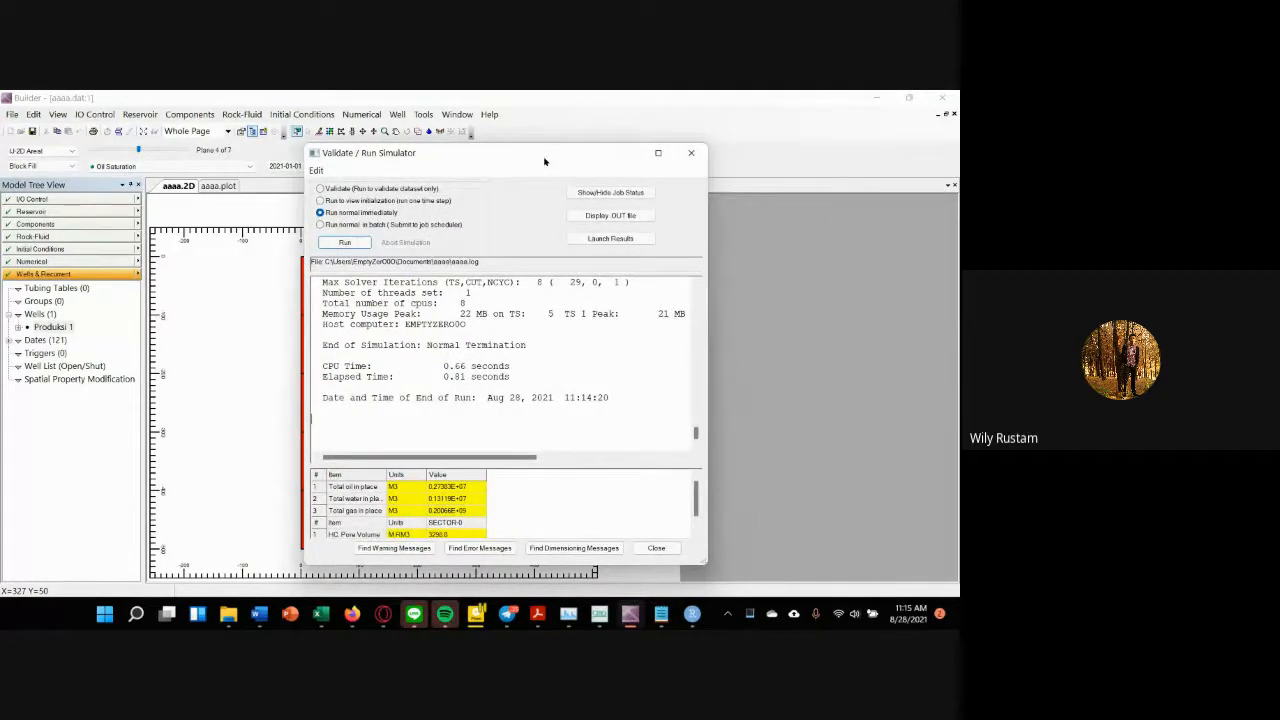
Step: Launch the simulation output in Results and show the reservoir's bubble point pressure in 3D View from an oblique angle
click(611, 240)
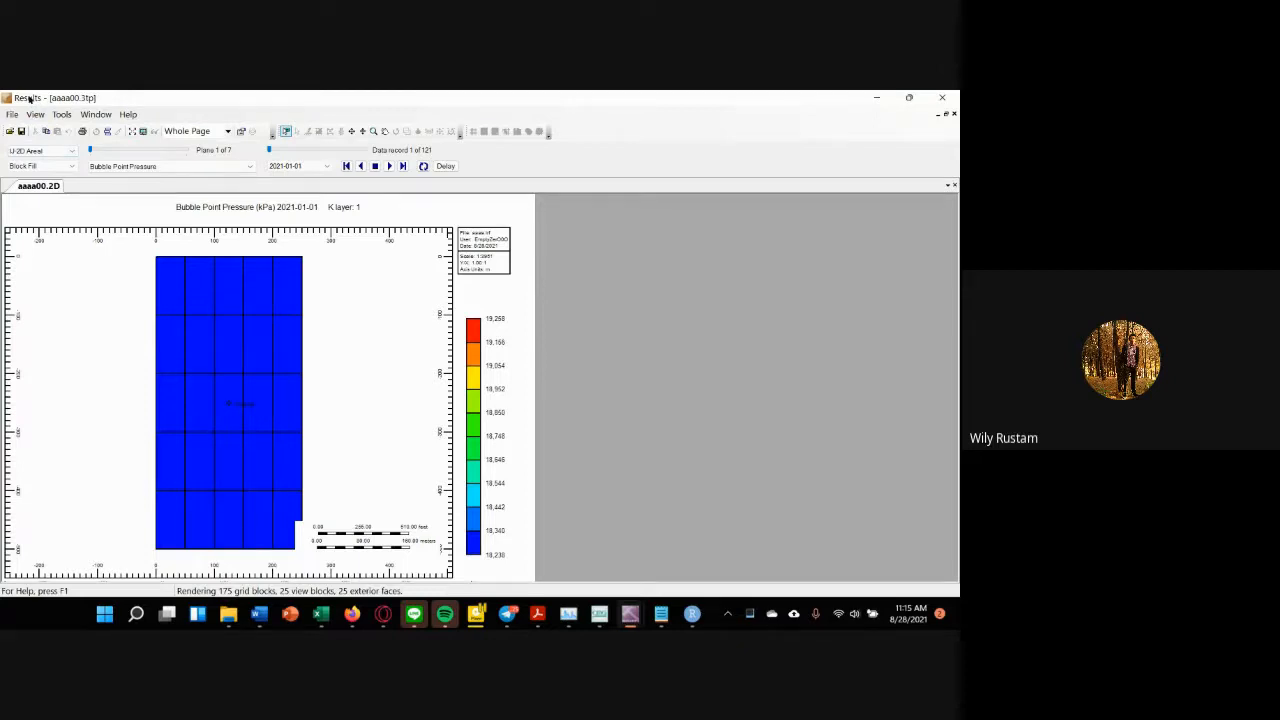
click(61, 151)
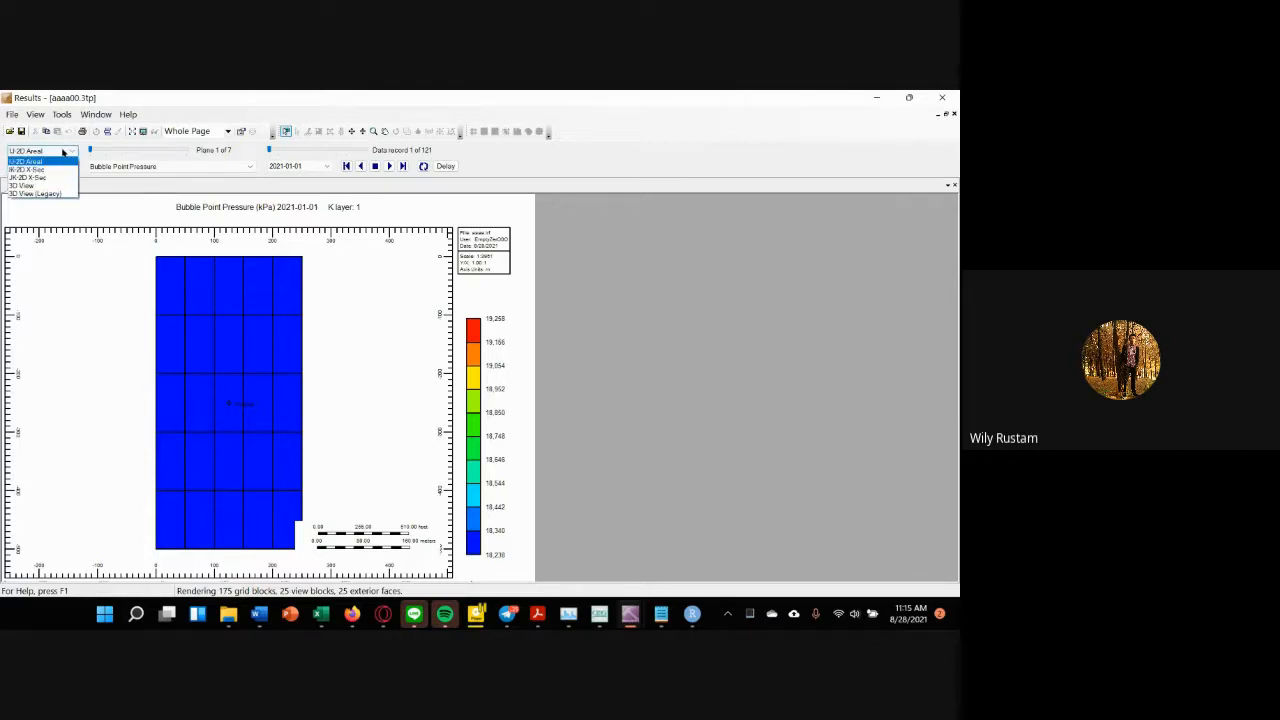
click(30, 185)
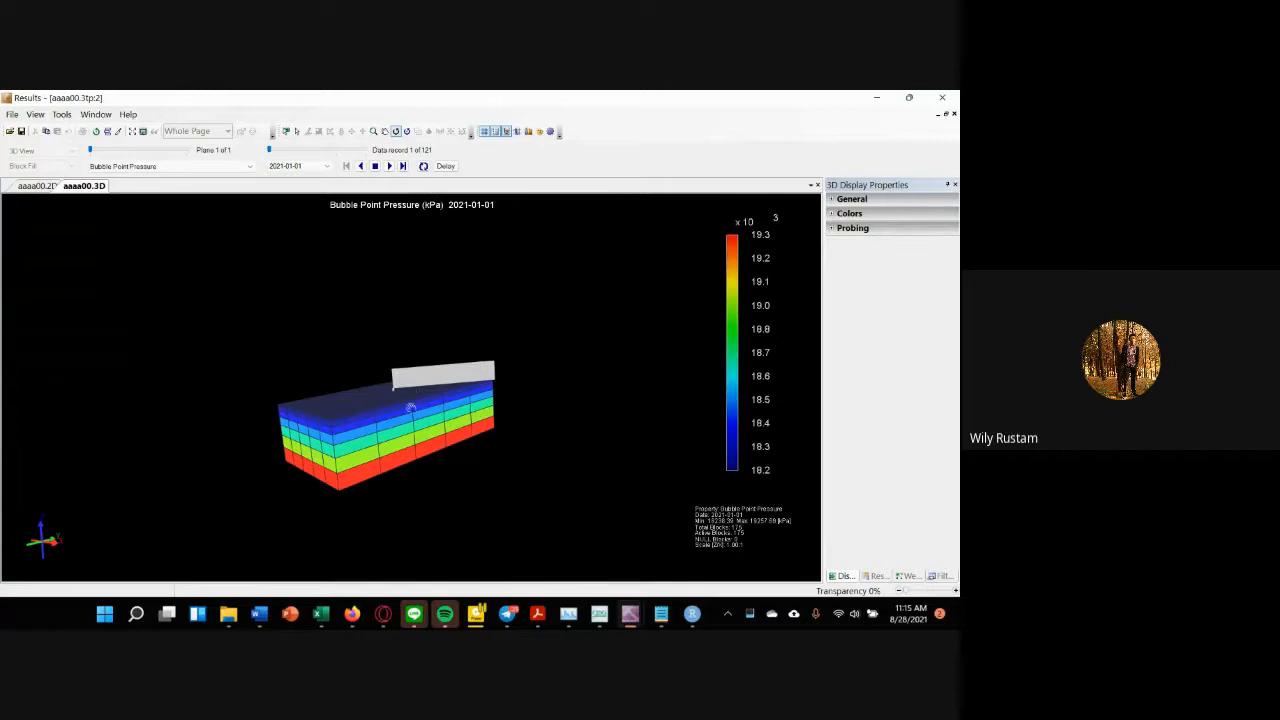
drag(416, 408, 568, 411)
click(407, 132)
click(396, 132)
click(407, 132)
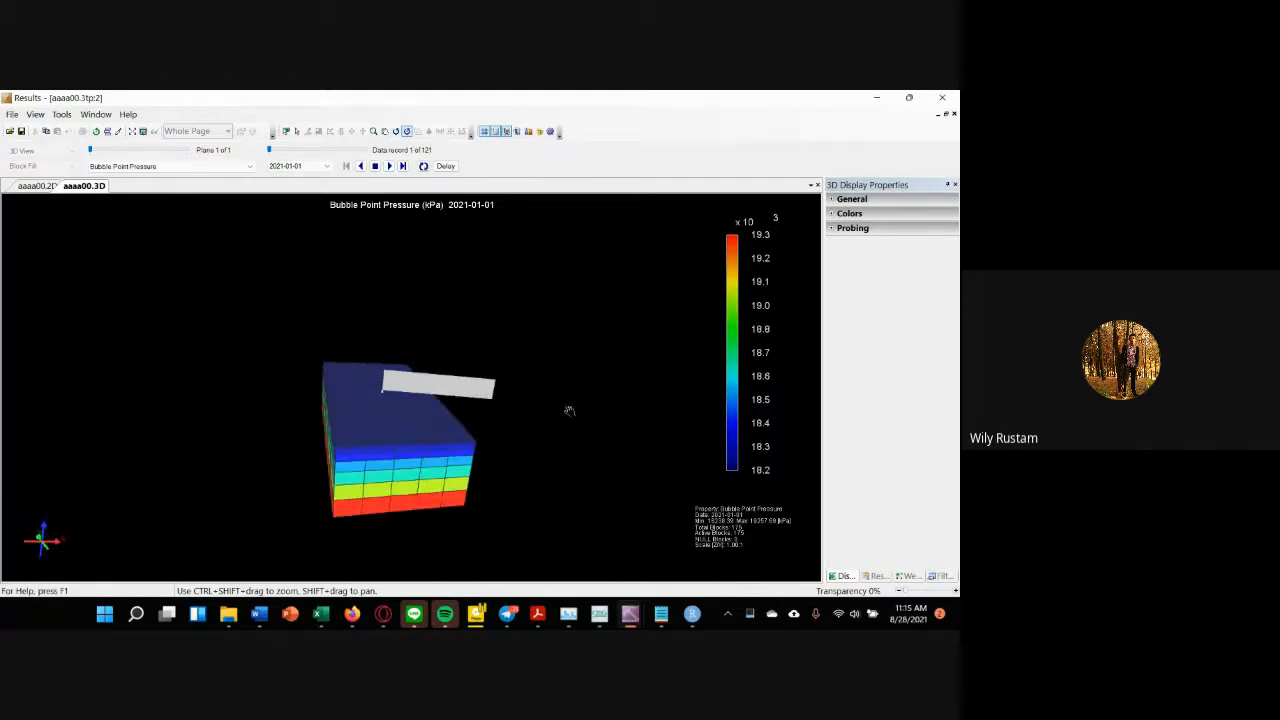
drag(486, 438, 393, 460)
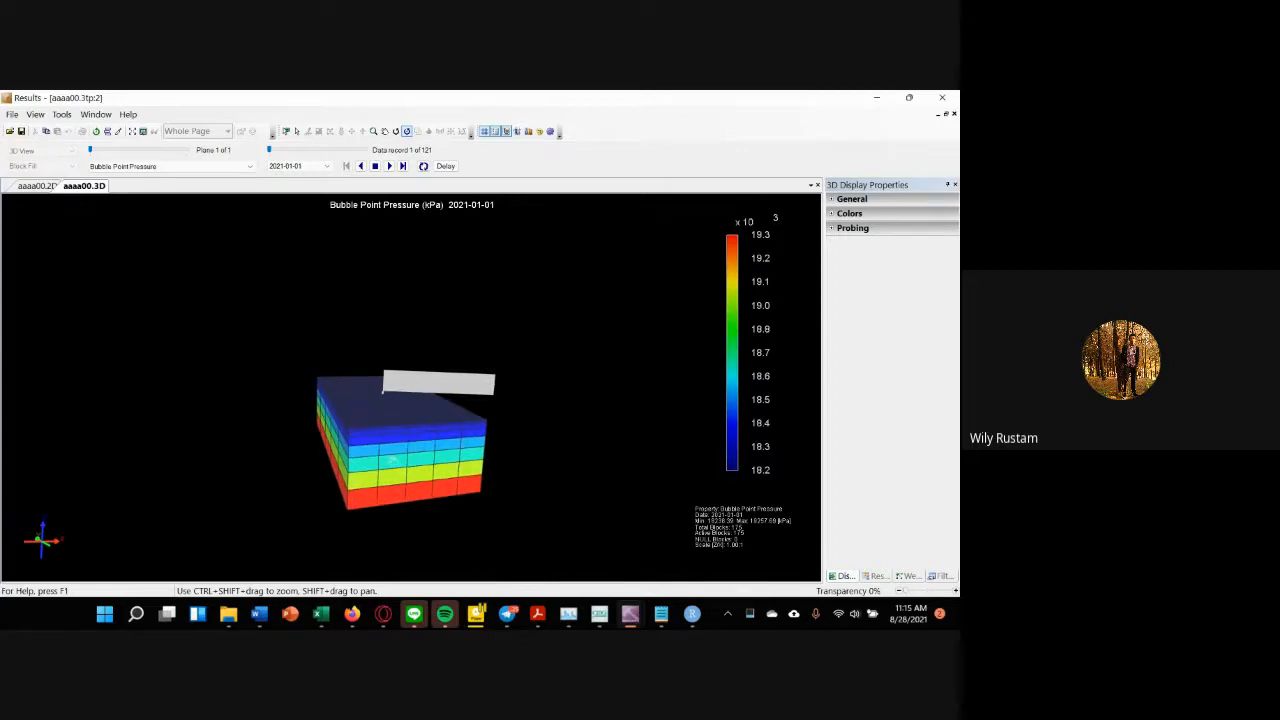
drag(417, 451, 429, 502)
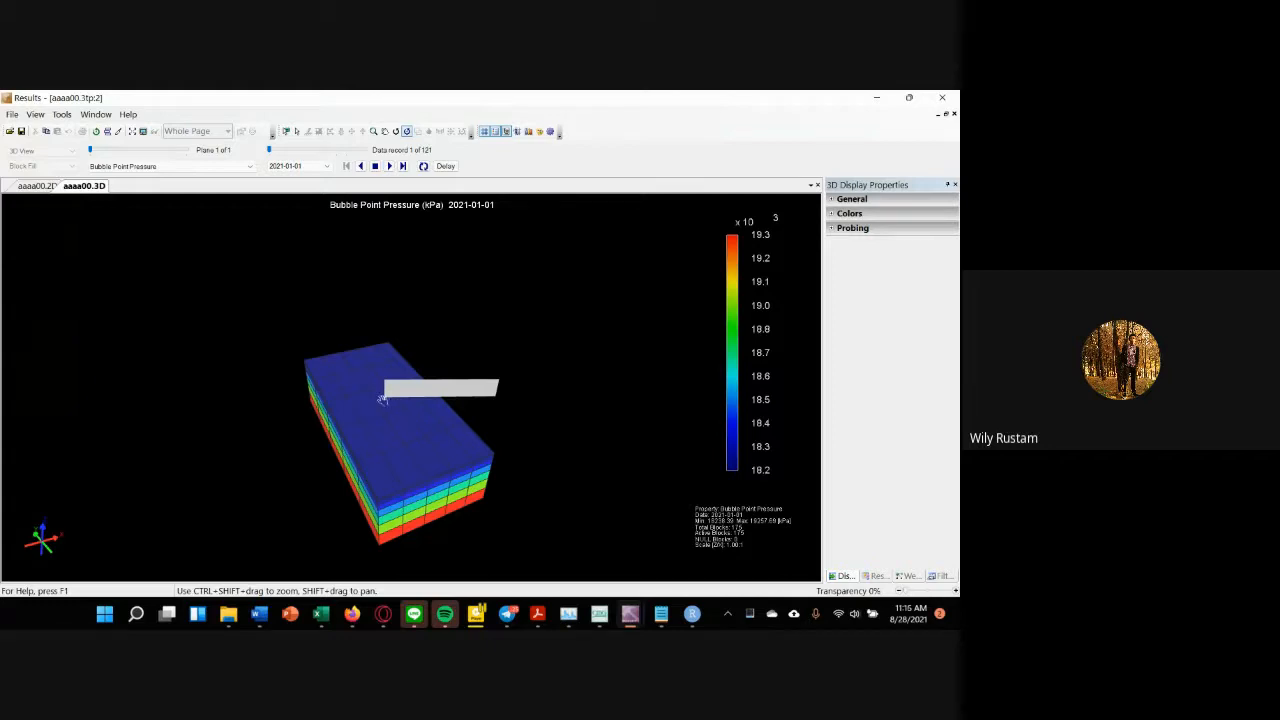
Step: Show the oil saturation in the 3D view, turn the model to its long side and play all dates from 2021-01-01
click(200, 168)
scroll(262, 284, down, 5)
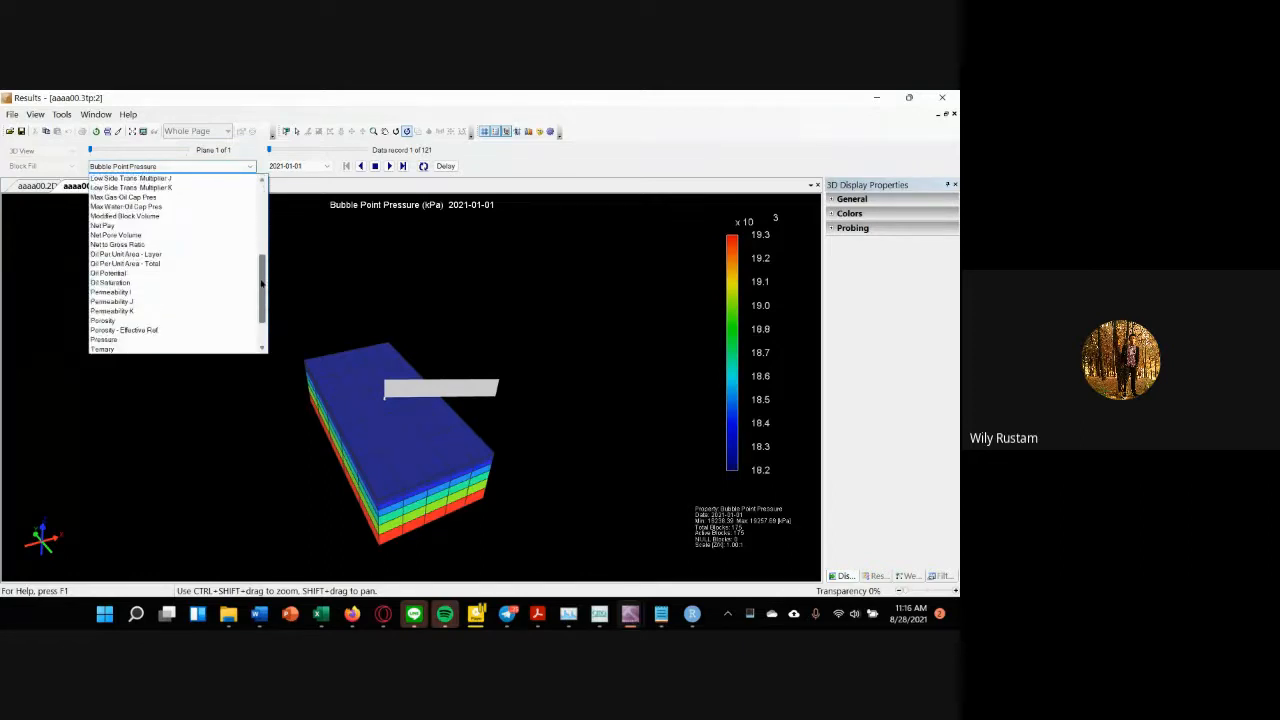
scroll(262, 284, down, 1)
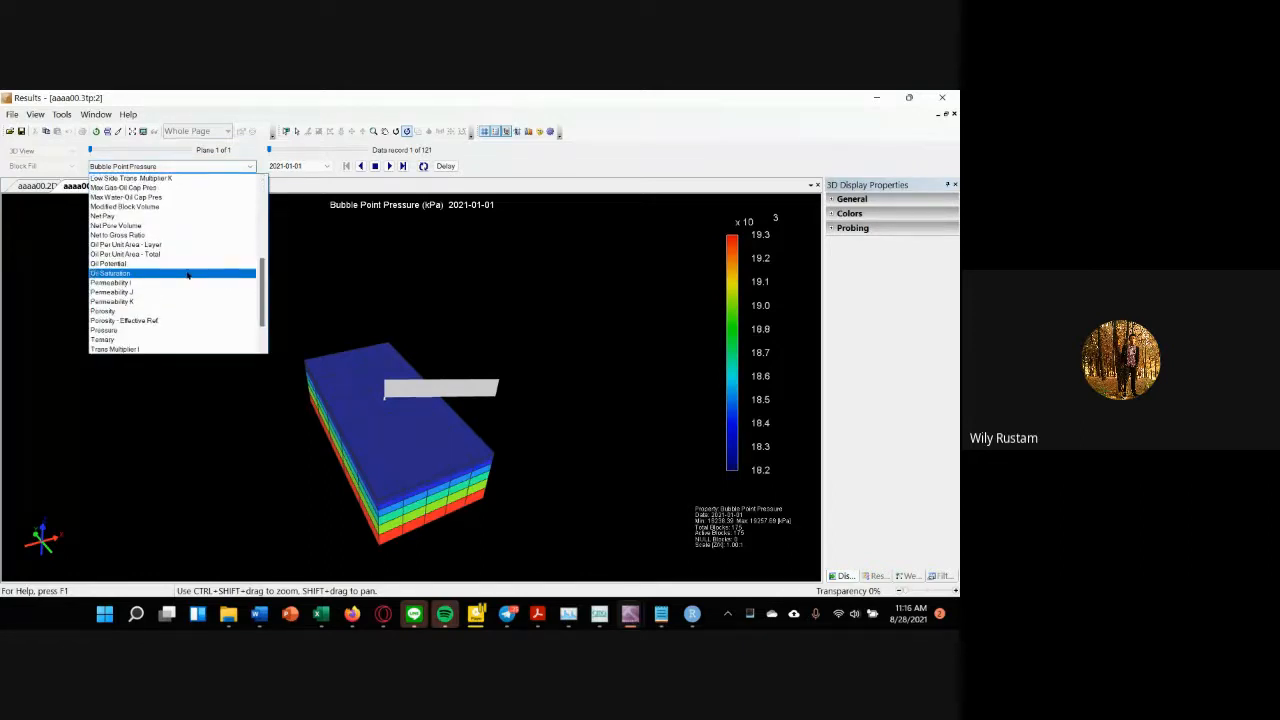
click(187, 274)
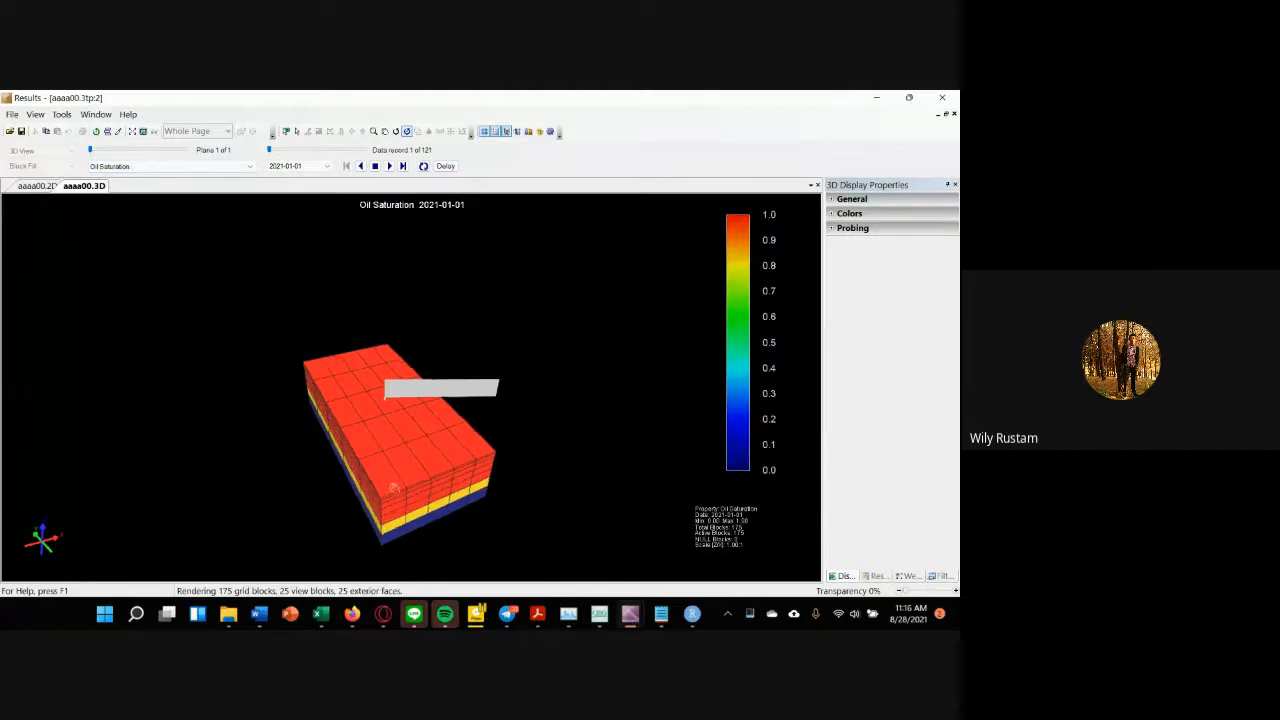
drag(393, 488, 494, 438)
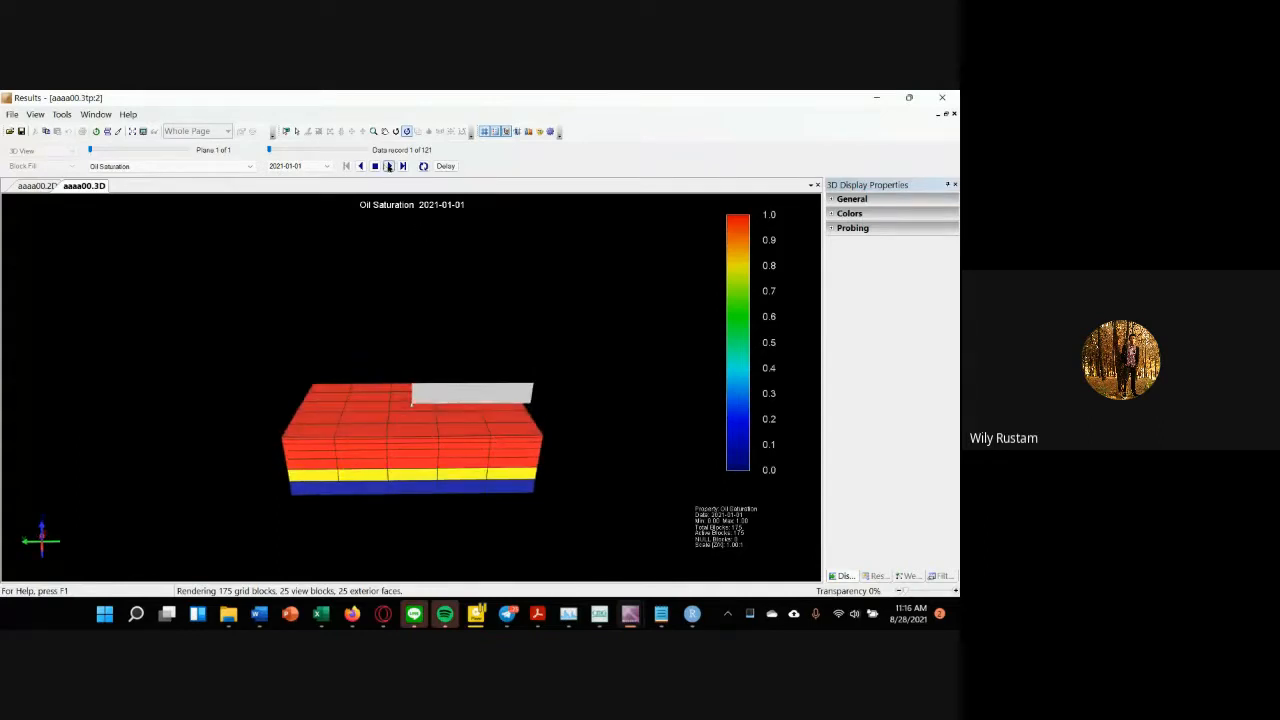
click(389, 166)
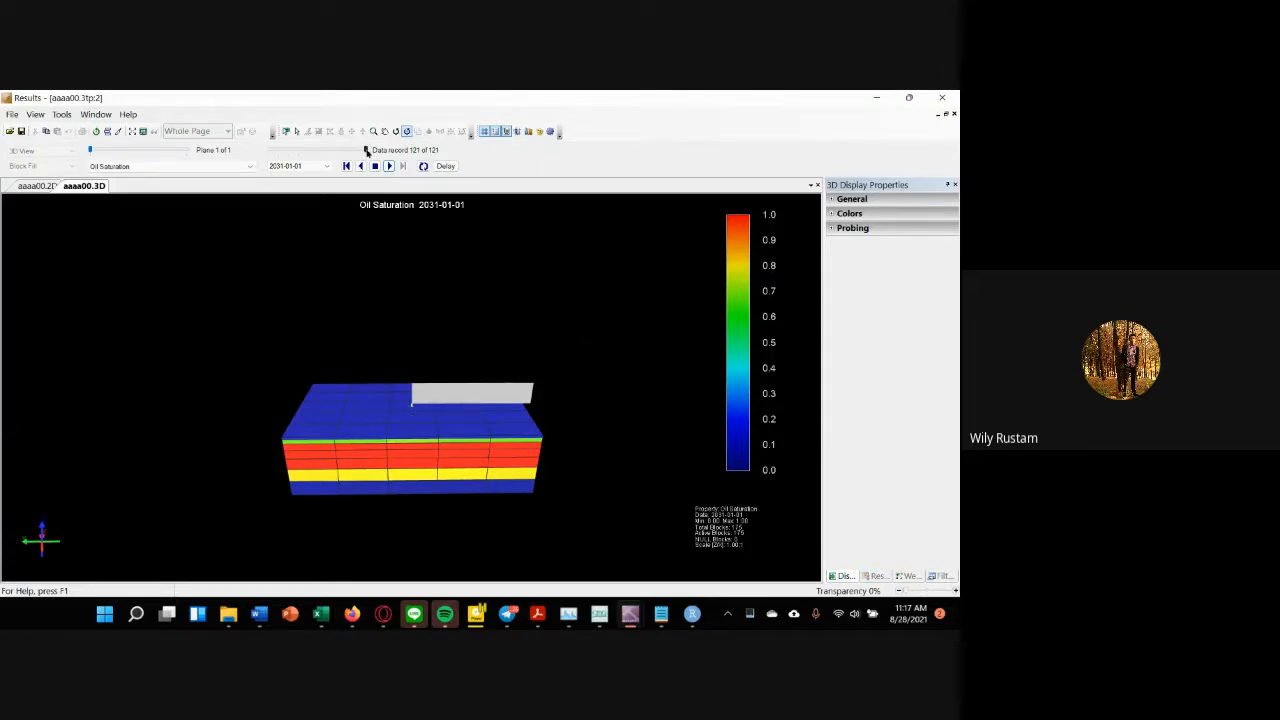
Step: Compare the 3D oil saturation at 2021-01-01 and 2031-01-01 by moving repeatedly between the first and last data records
drag(366, 149, 268, 152)
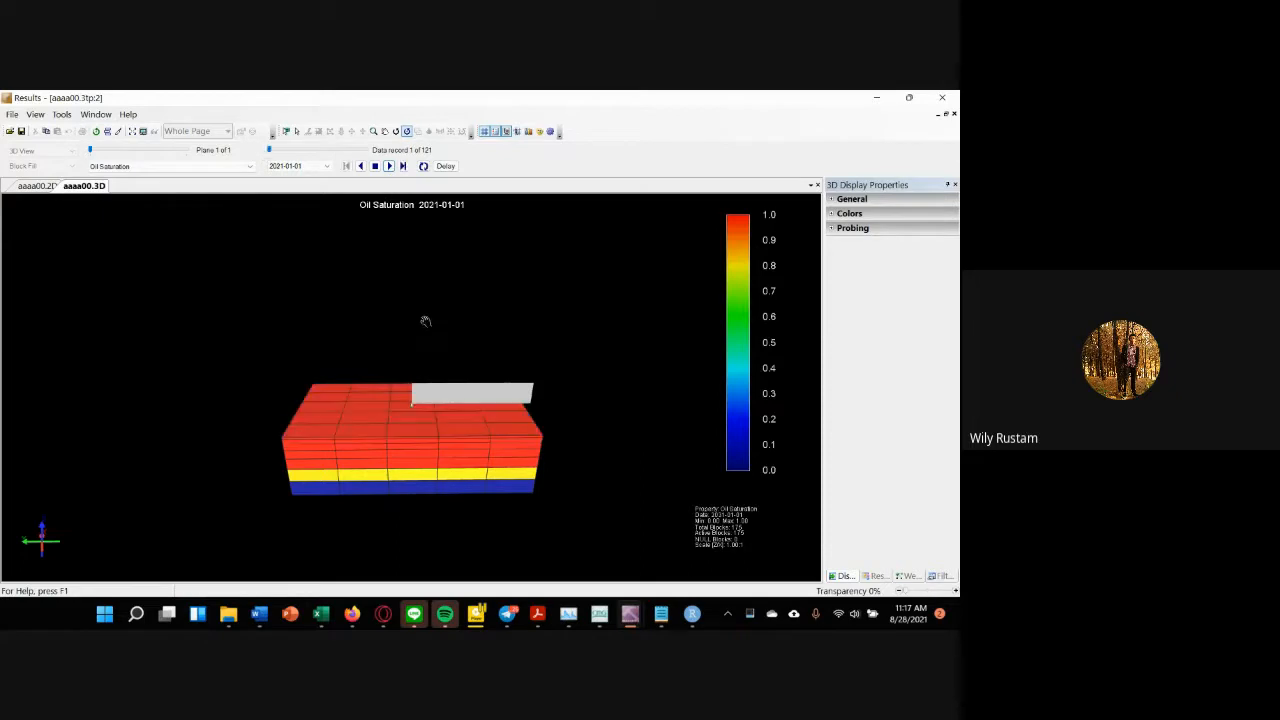
drag(268, 152, 366, 150)
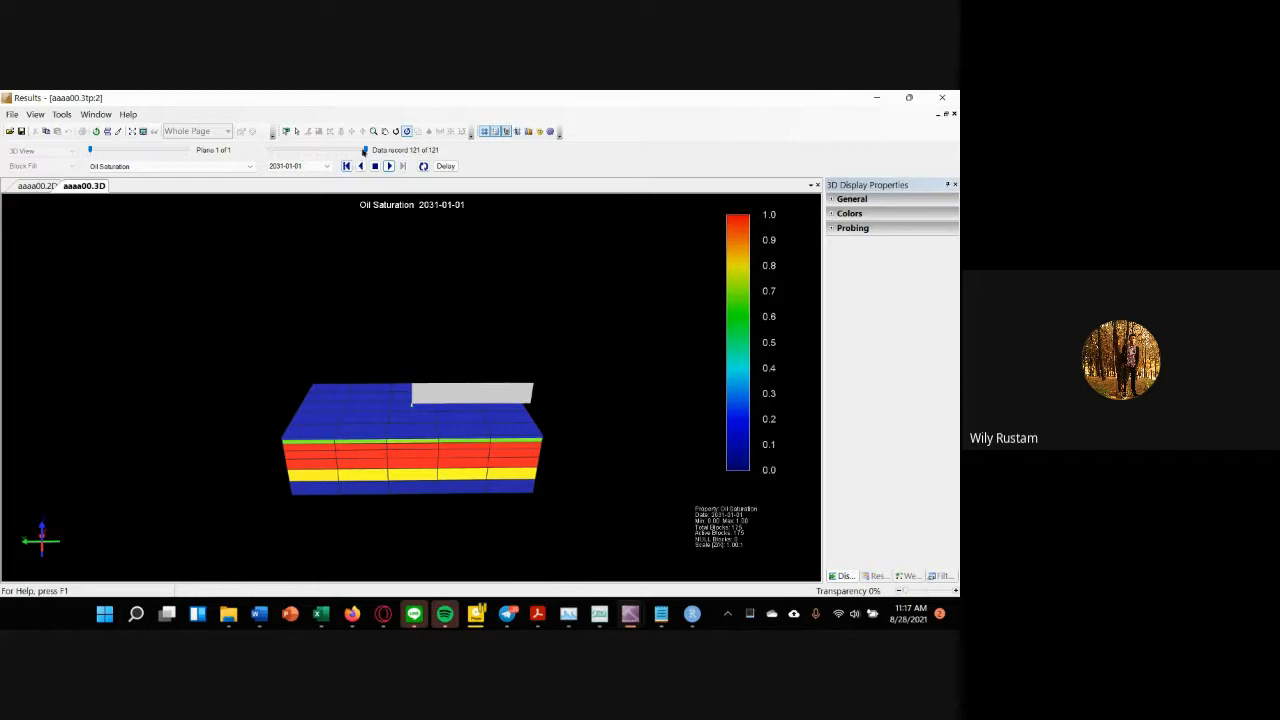
click(346, 166)
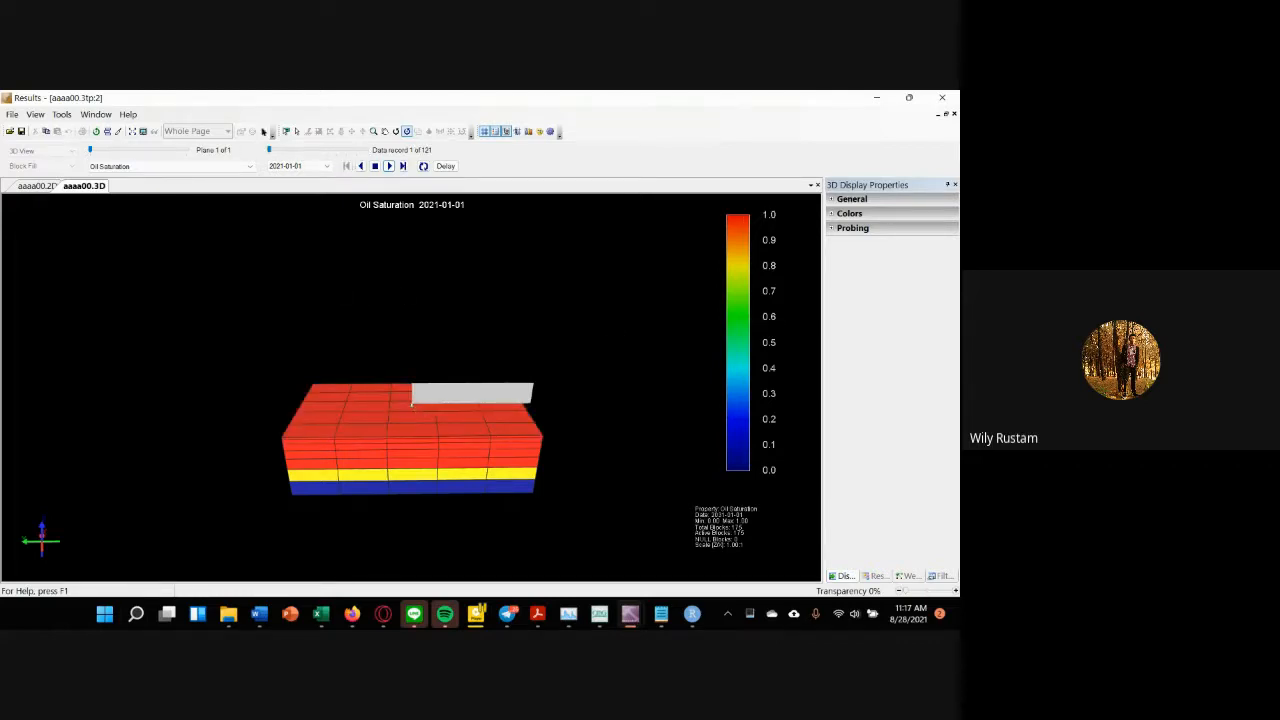
drag(269, 150, 366, 150)
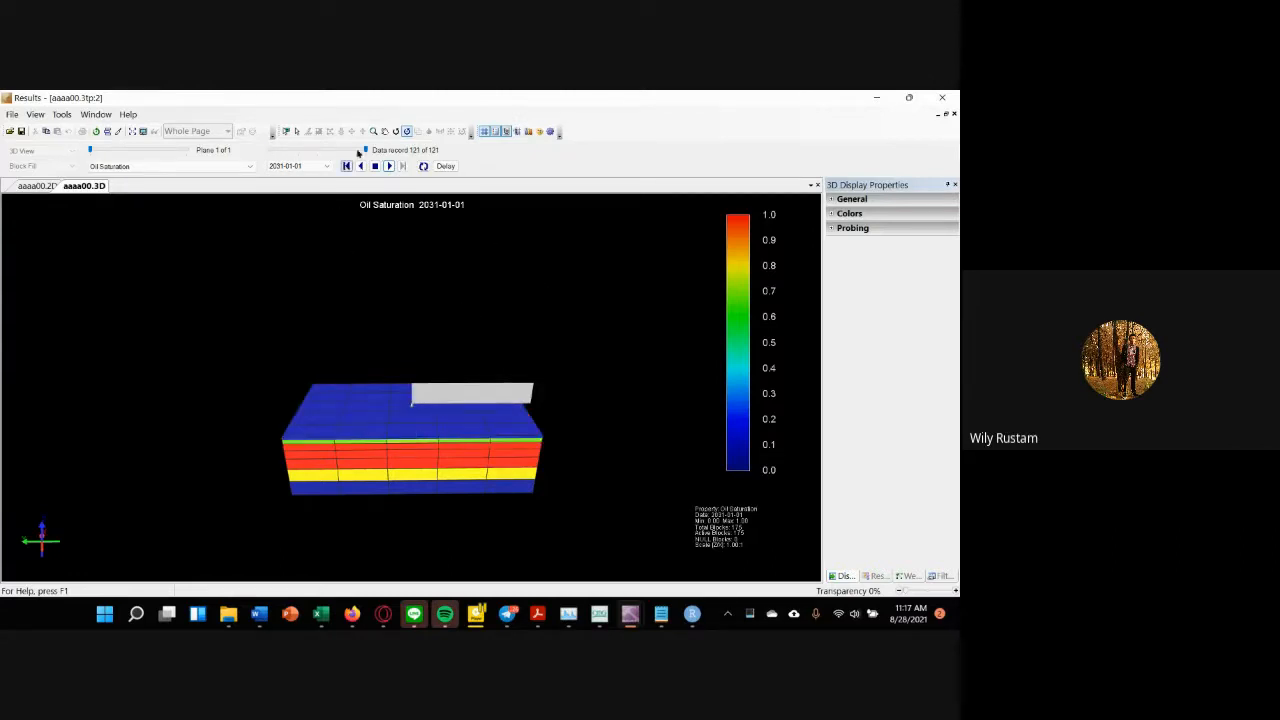
drag(366, 150, 268, 151)
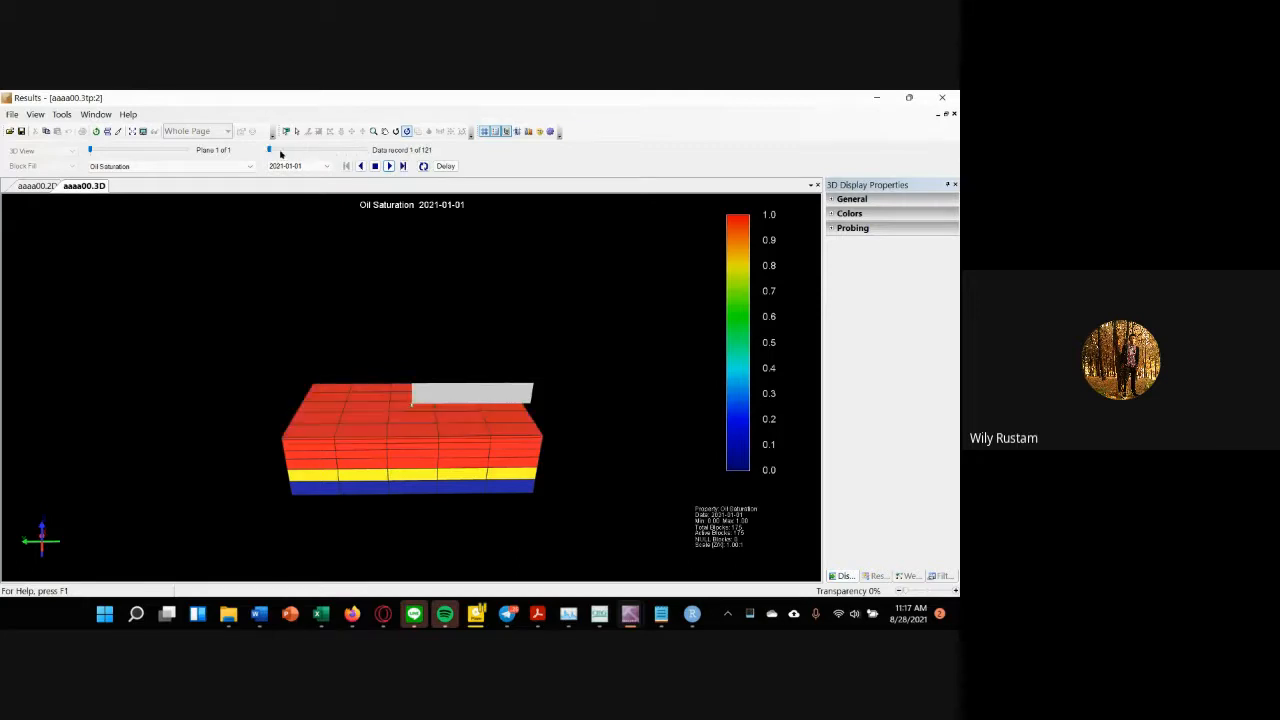
drag(269, 150, 396, 156)
Step: Examine the oil saturation of the layers in an enlarged side view at the first and last data records
scroll(414, 497, down, 2)
drag(412, 487, 418, 545)
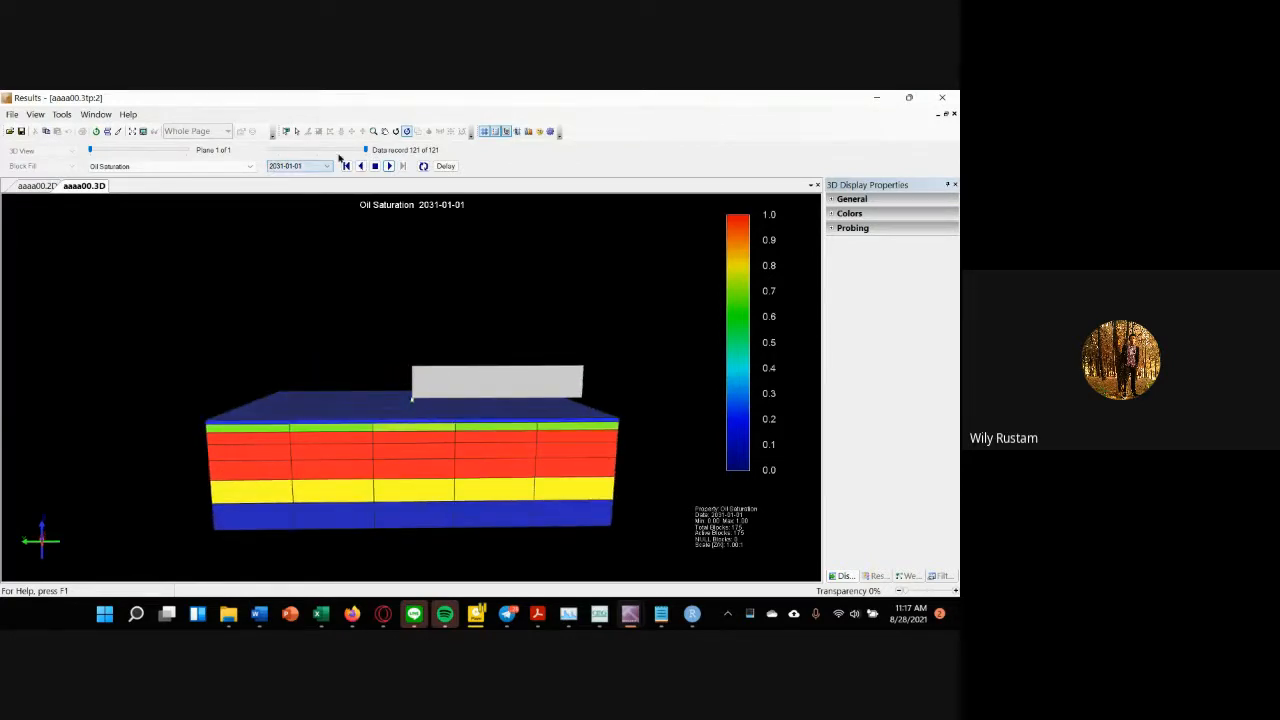
drag(366, 150, 265, 151)
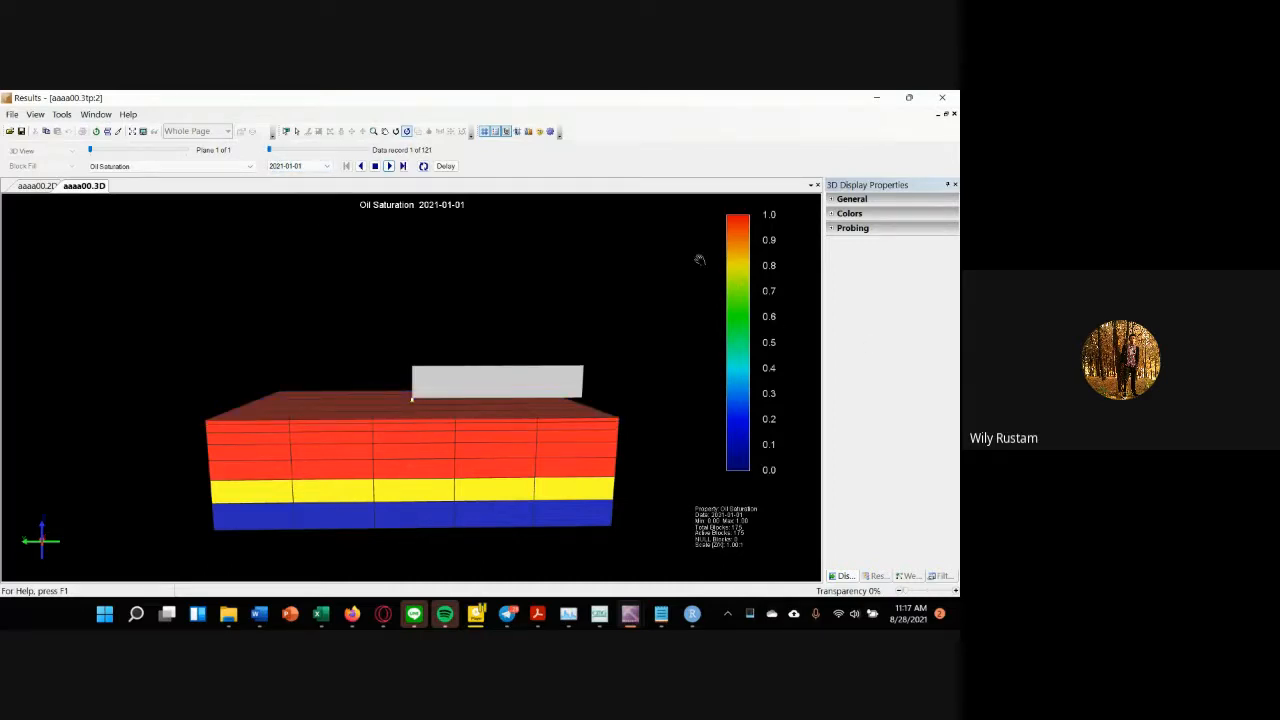
drag(270, 149, 384, 158)
drag(461, 458, 410, 433)
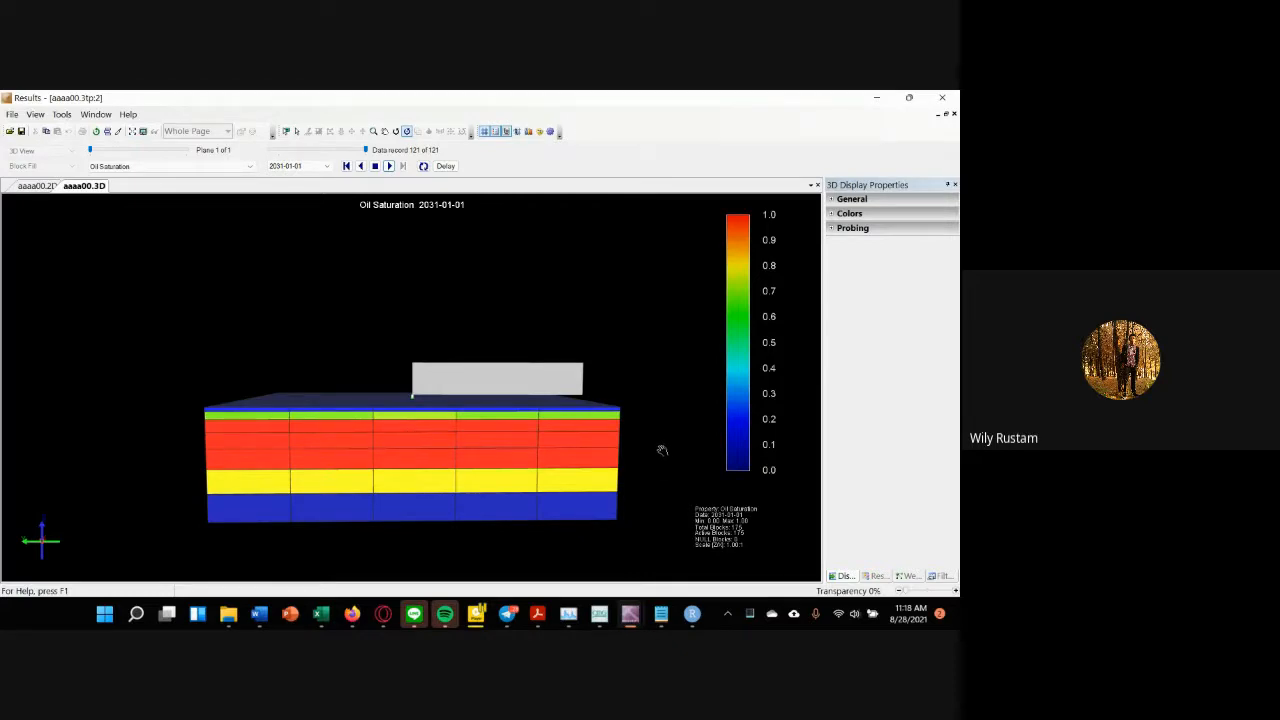
Step: Inspect the 2031-01-01 oil saturation from above and at oblique angles, and return to the 2021-01-01 record
drag(662, 450, 443, 537)
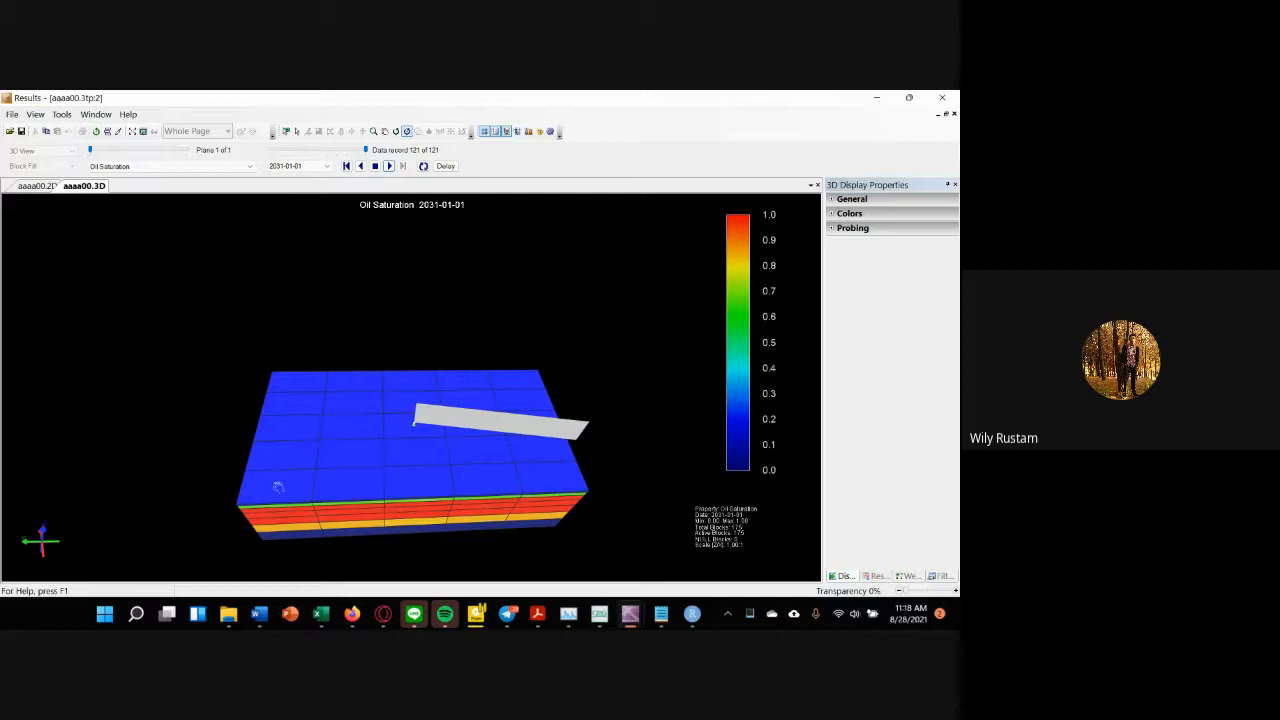
drag(441, 468, 400, 440)
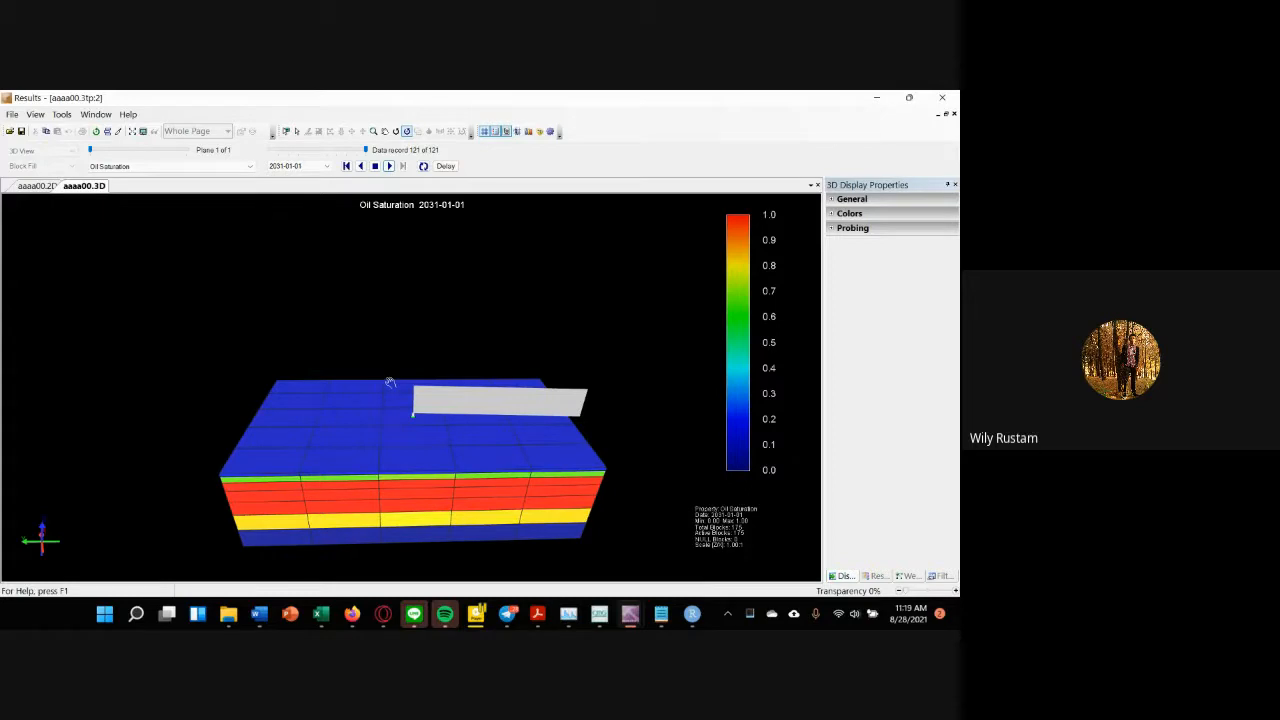
drag(404, 446, 406, 449)
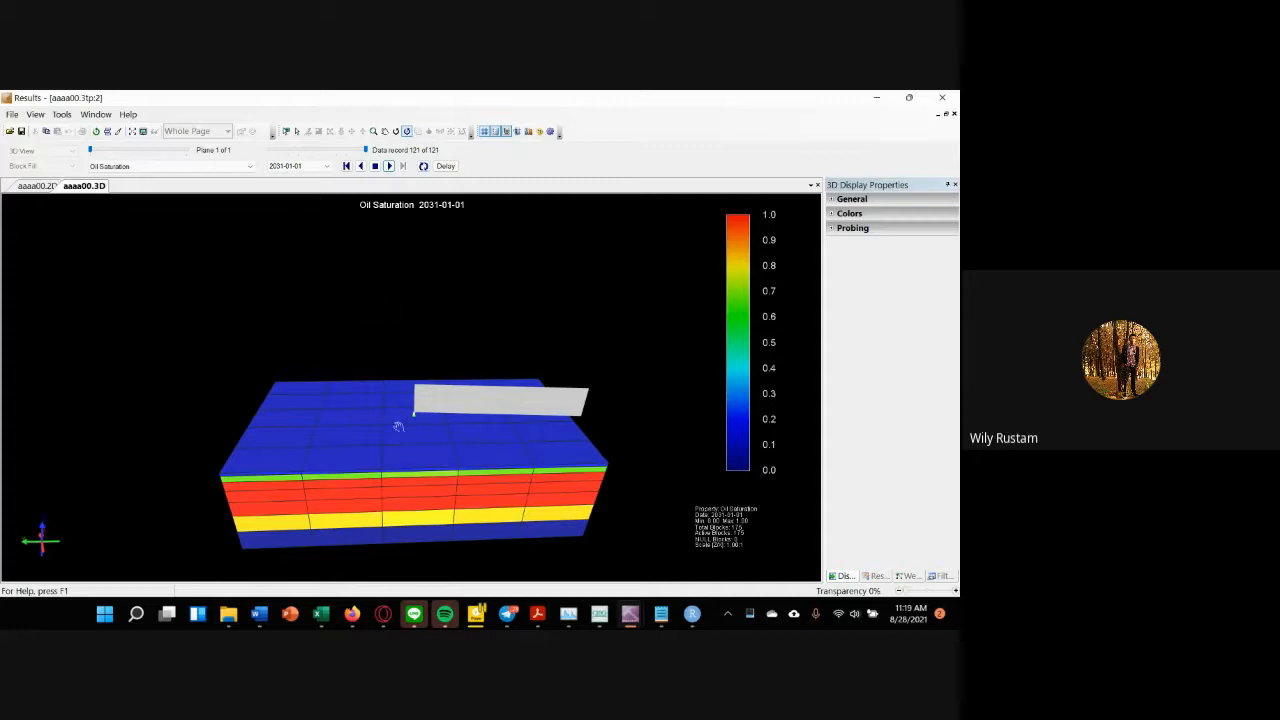
drag(400, 422, 402, 445)
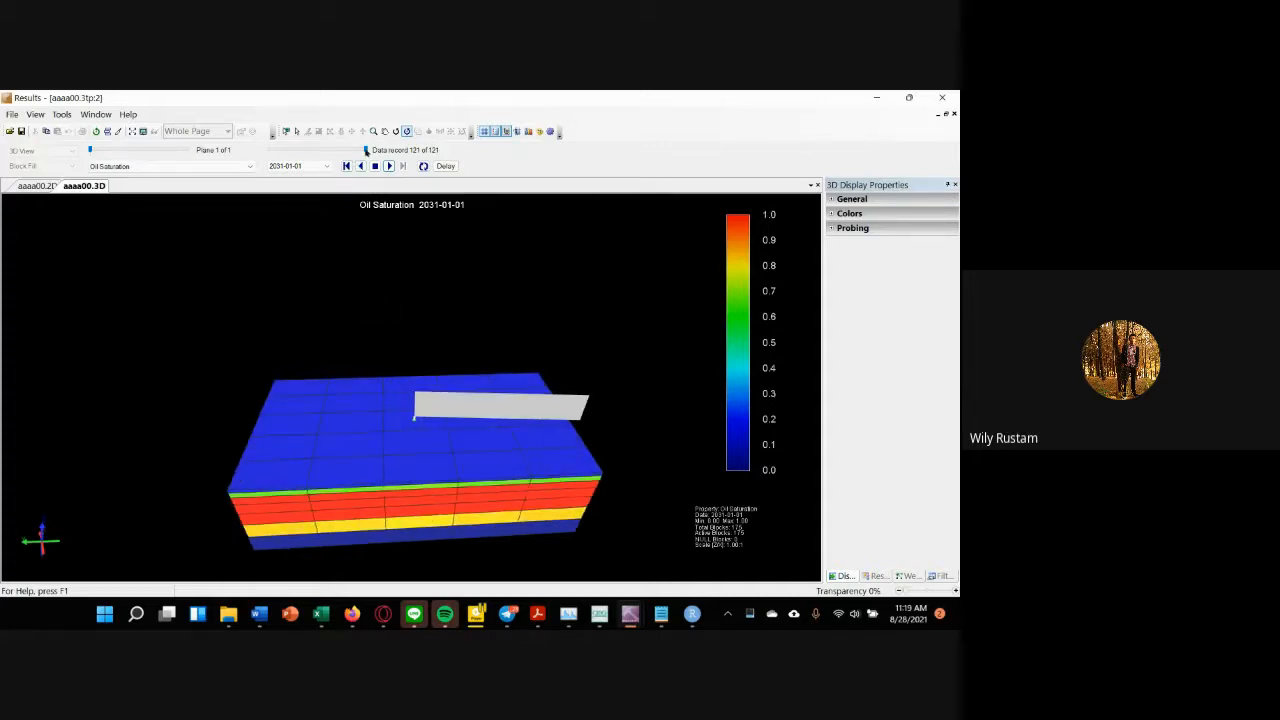
drag(366, 150, 268, 152)
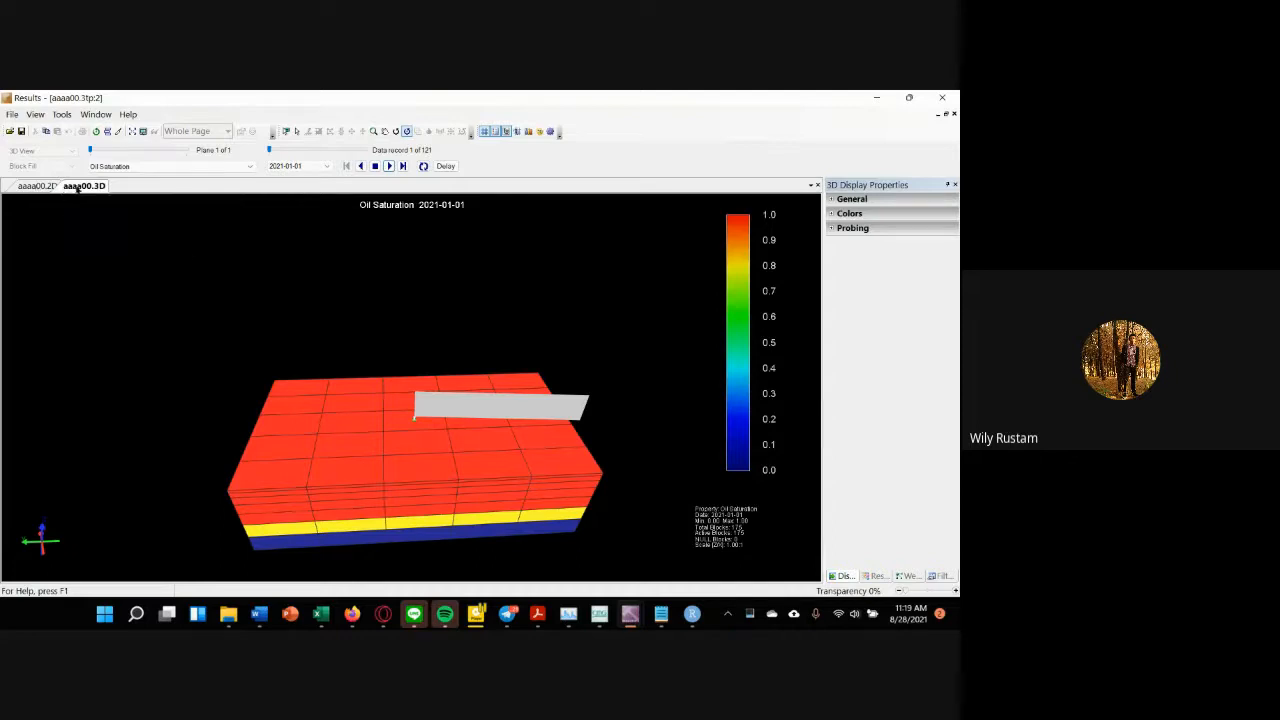
Step: Show the oil saturation of K layer 1 in the 2D areal view, play it over time and return to 2021-01-01
click(33, 186)
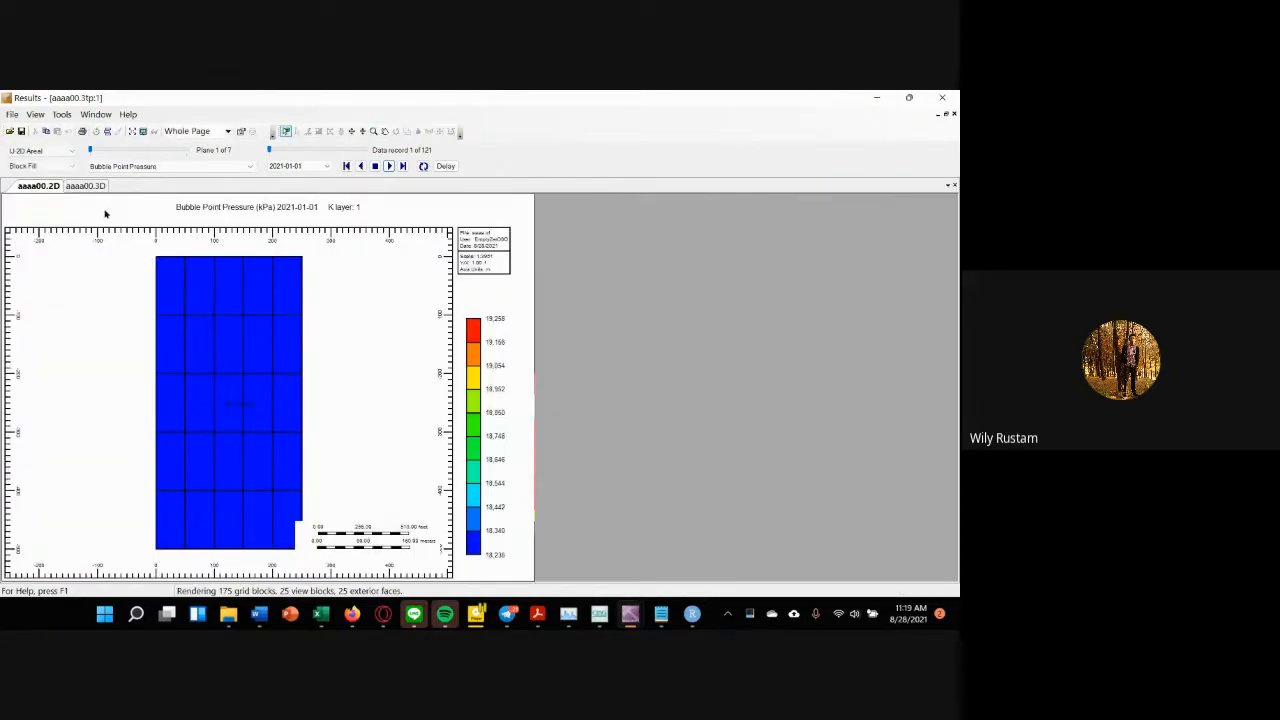
click(84, 186)
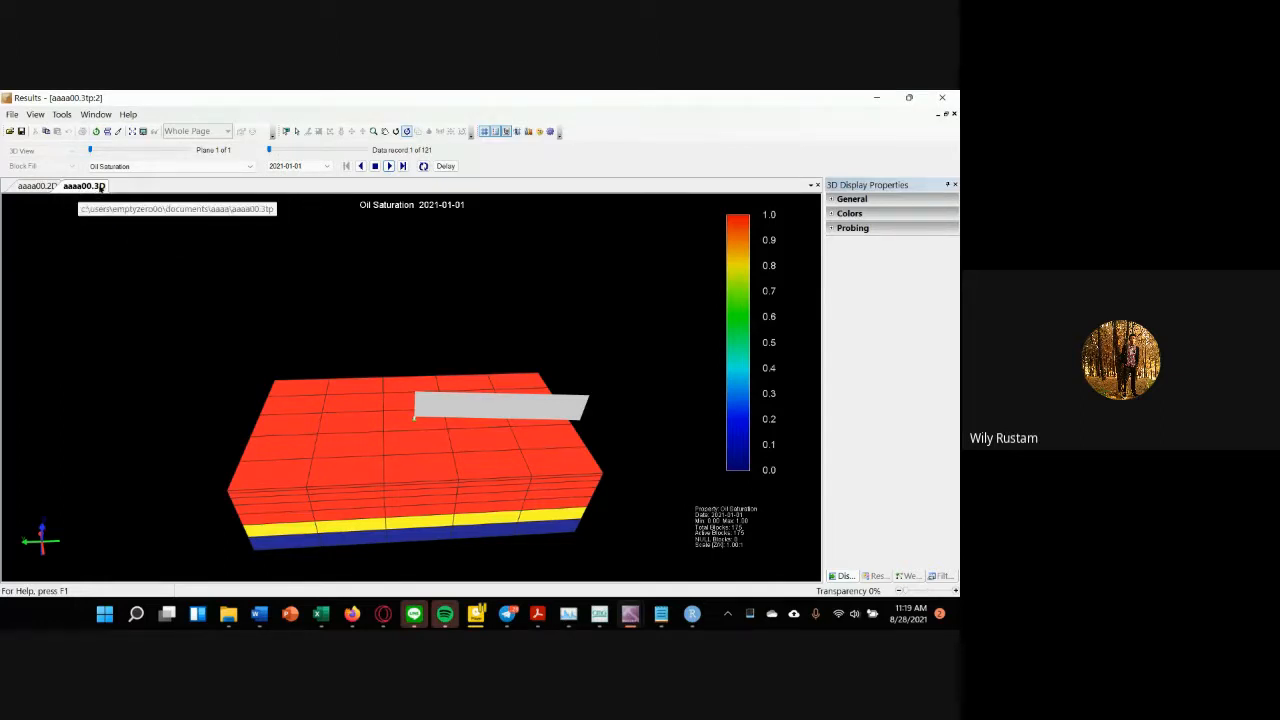
click(37, 188)
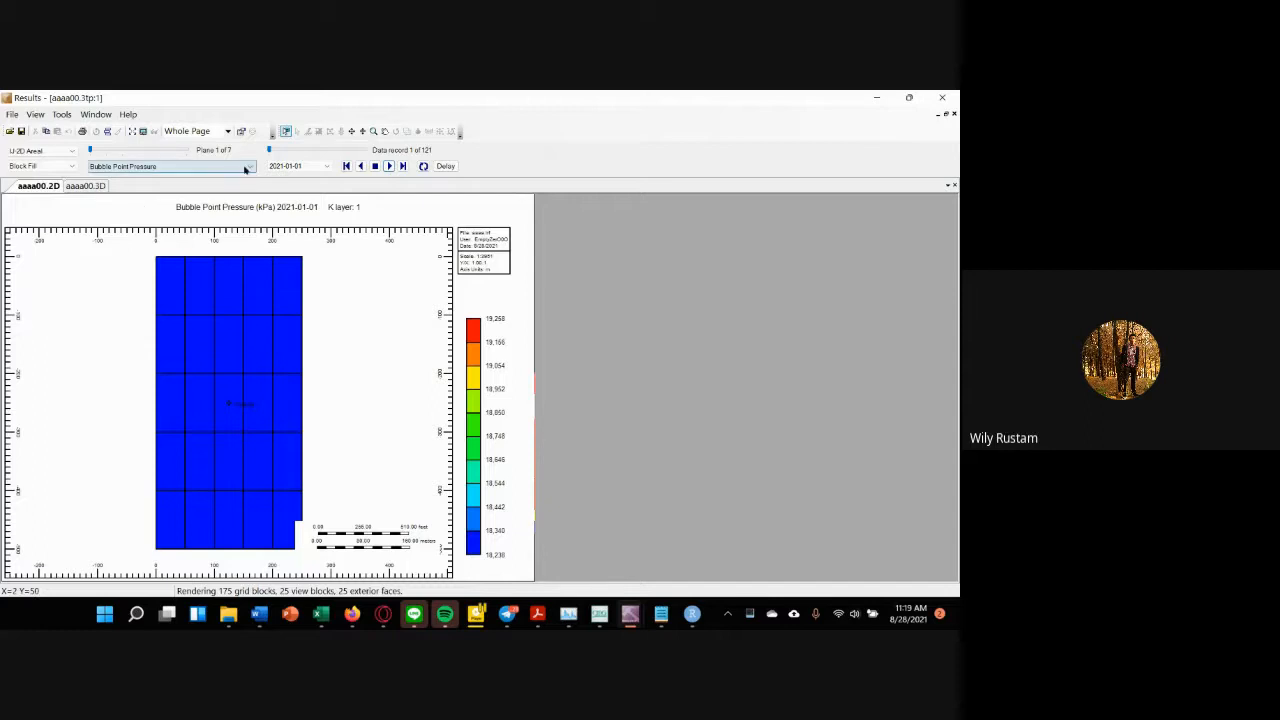
click(169, 167)
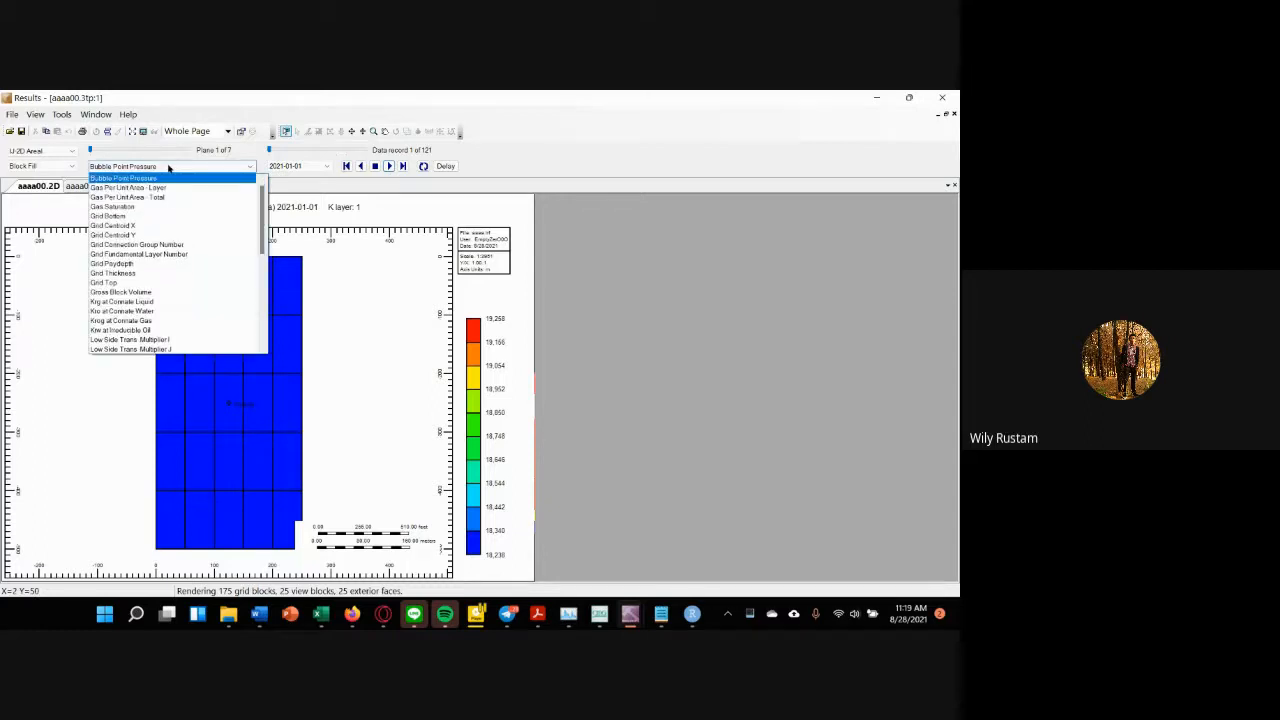
scroll(172, 288, down, 5)
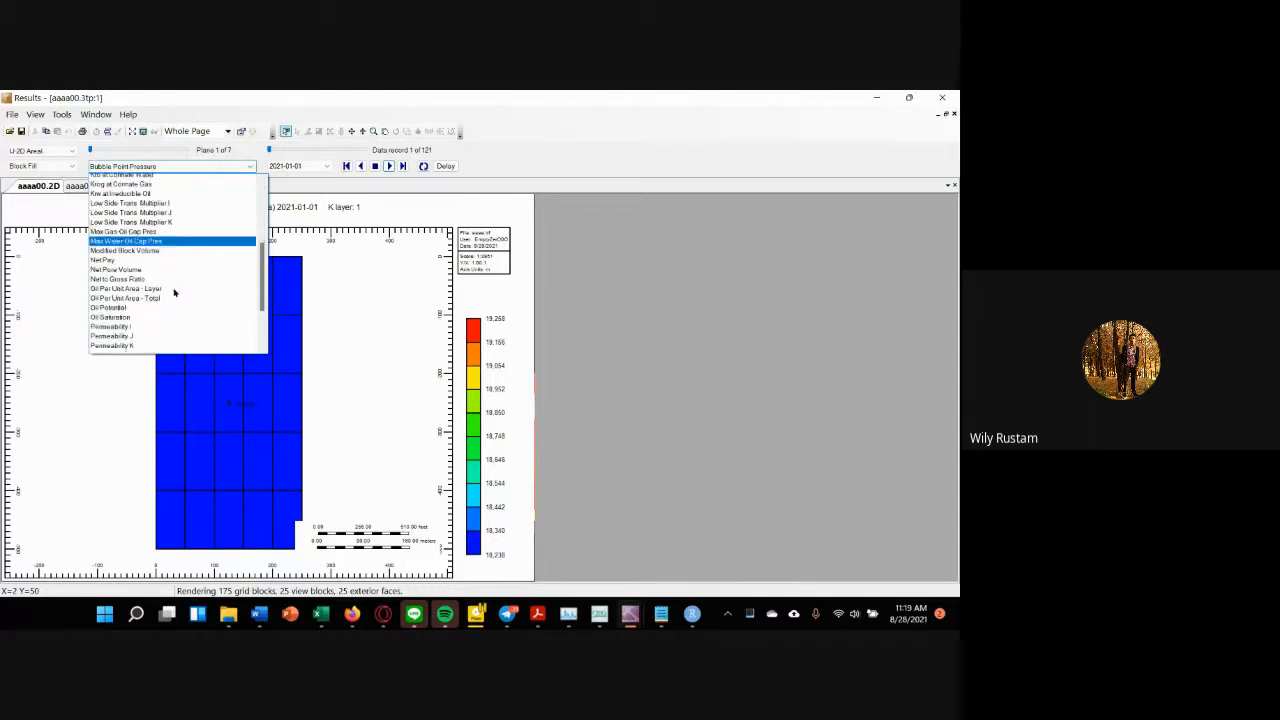
click(175, 317)
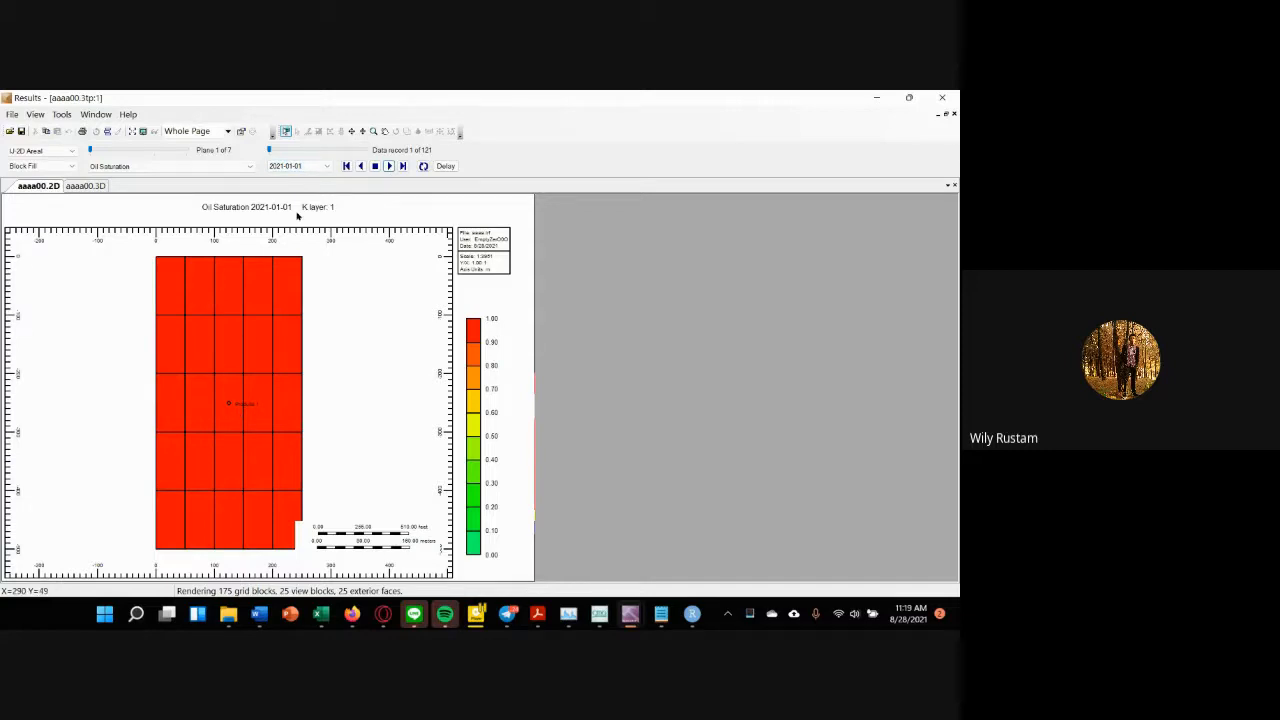
click(389, 166)
mouse_move(269, 149)
mouse_down()
mouse_move(414, 150)
mouse_move(269, 150)
mouse_up()
Step: Show the water saturation in the 2D areal view and run through the data records to the last date and back to 2021-01-01
click(180, 168)
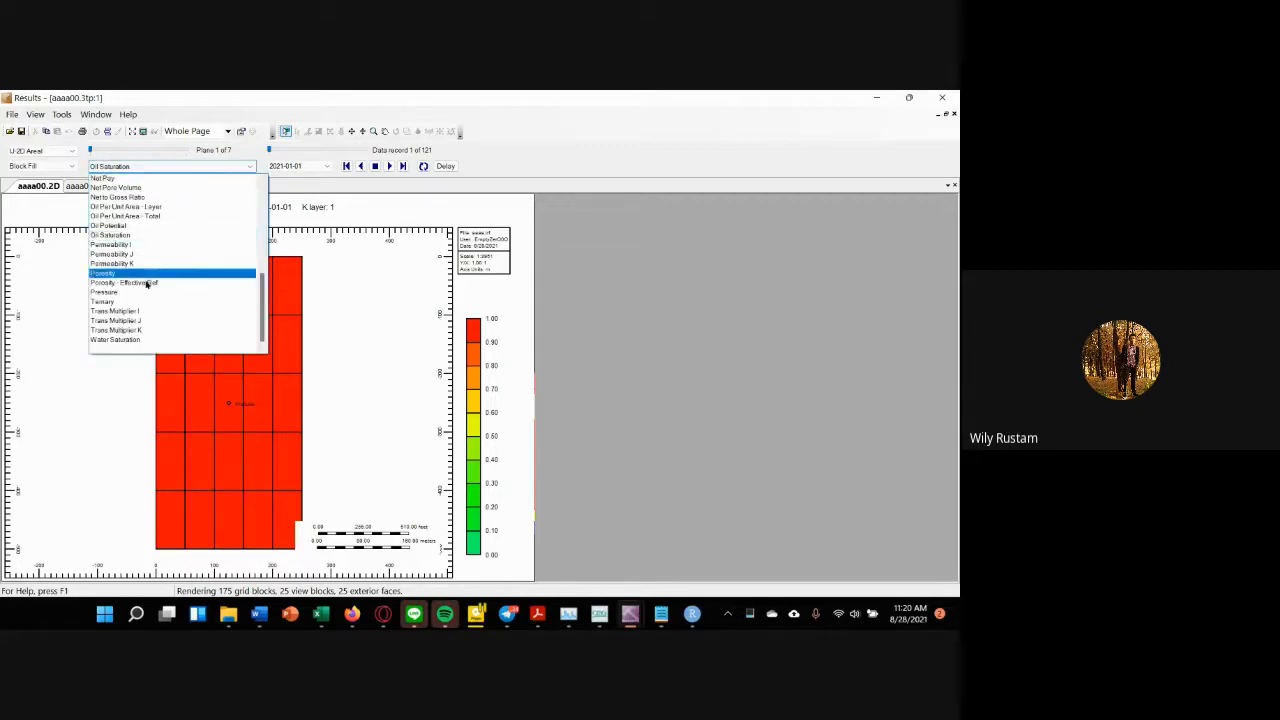
click(134, 340)
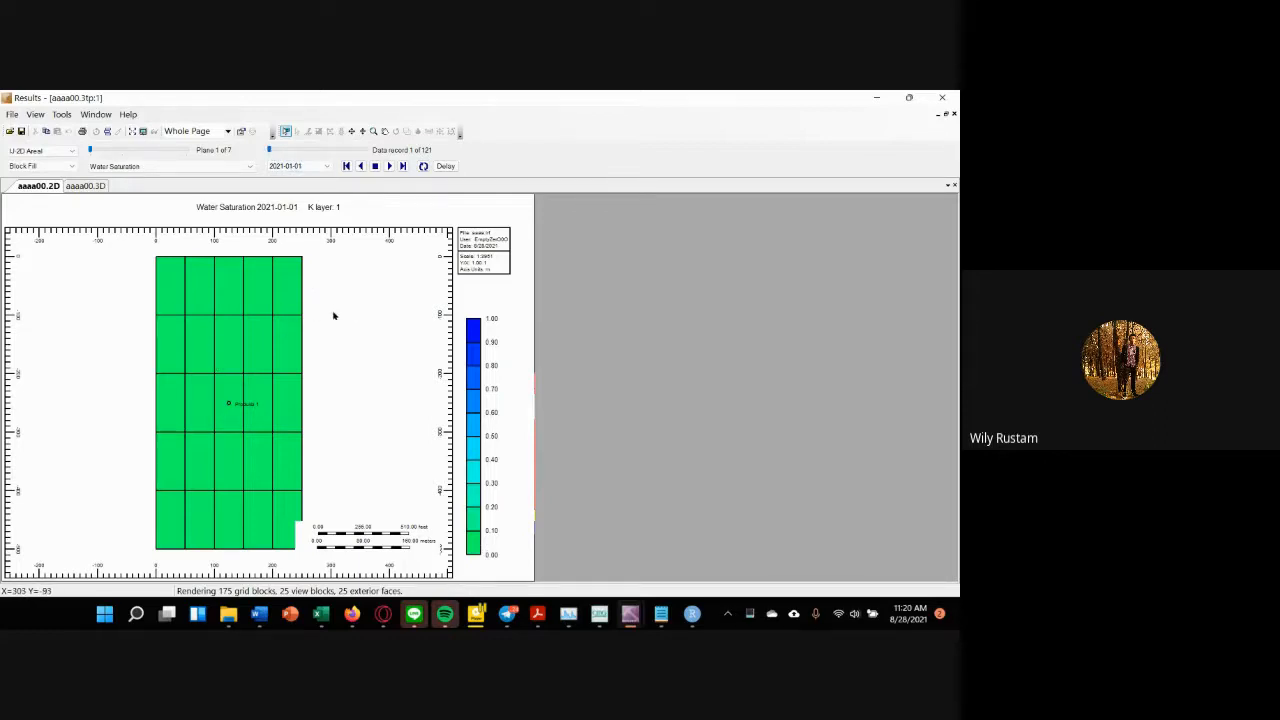
drag(268, 150, 422, 152)
drag(366, 150, 268, 150)
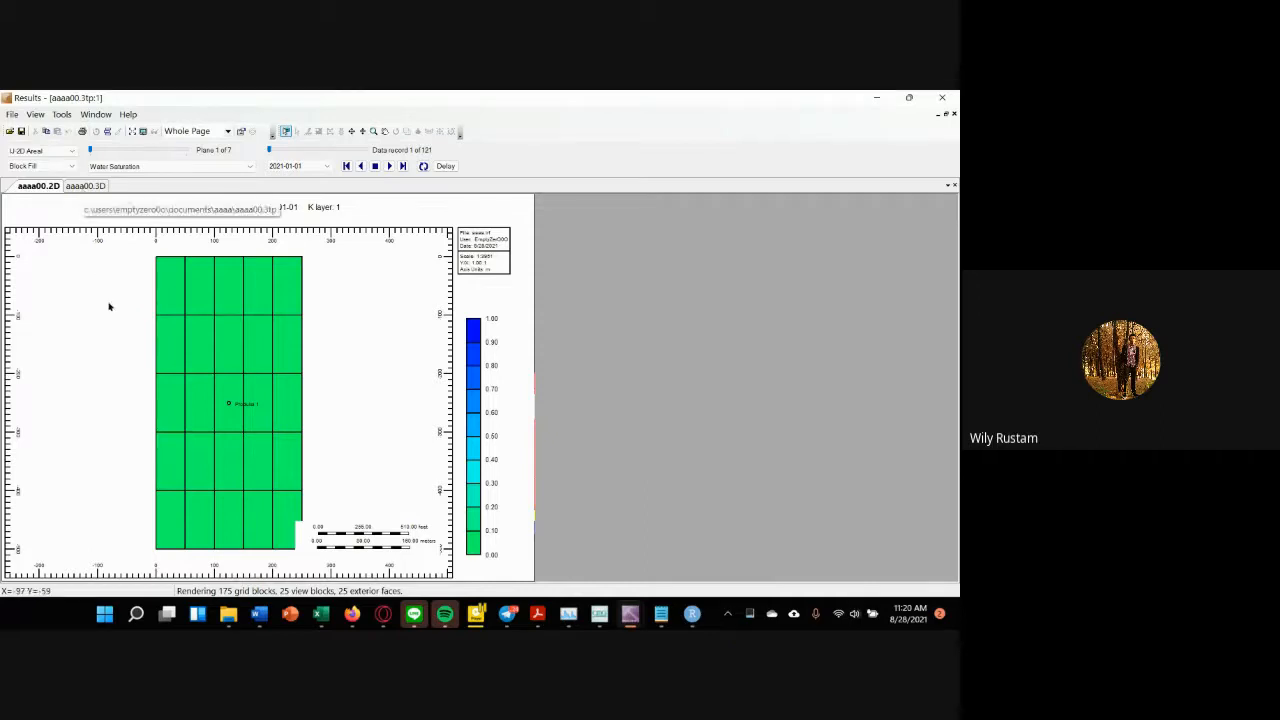
click(70, 186)
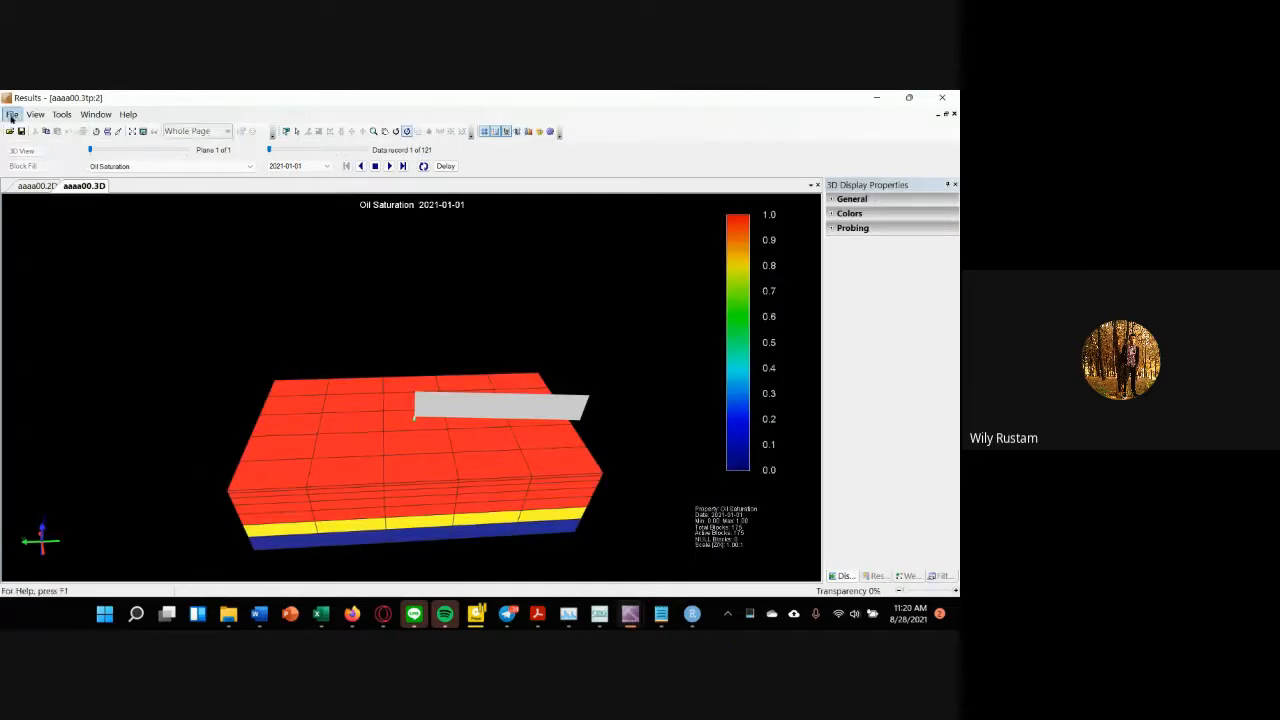
click(12, 115)
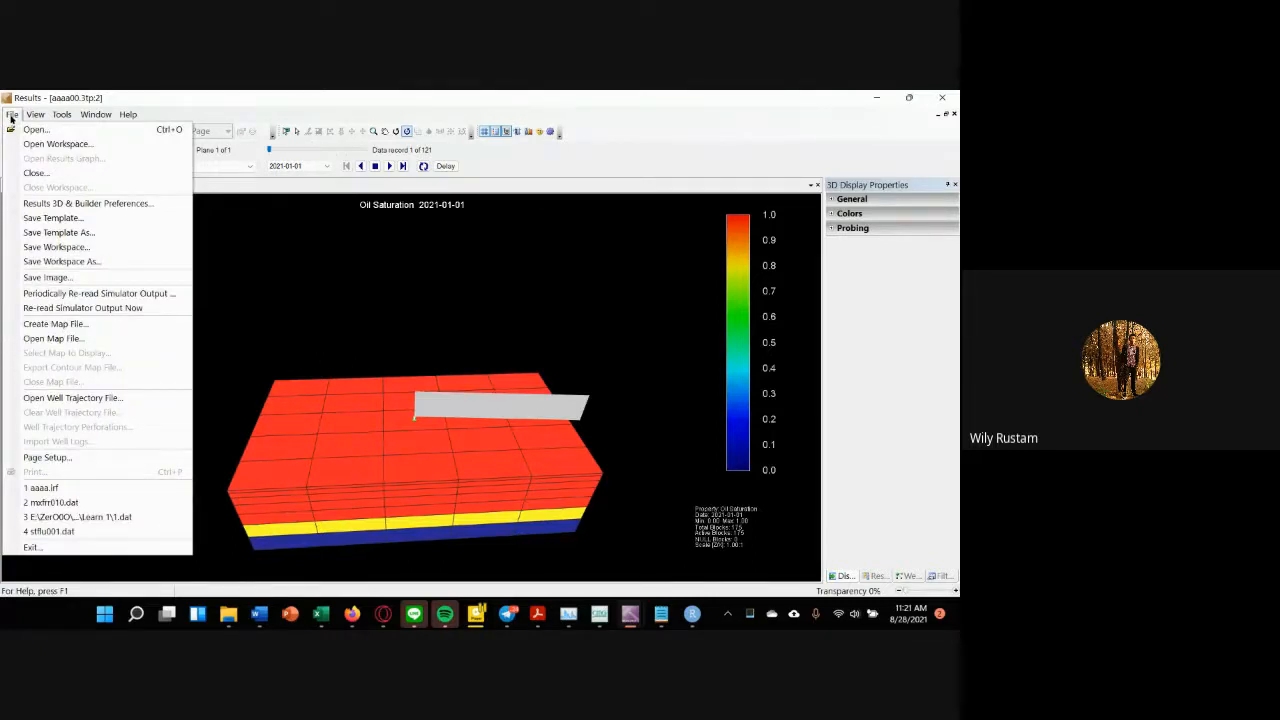
click(11, 117)
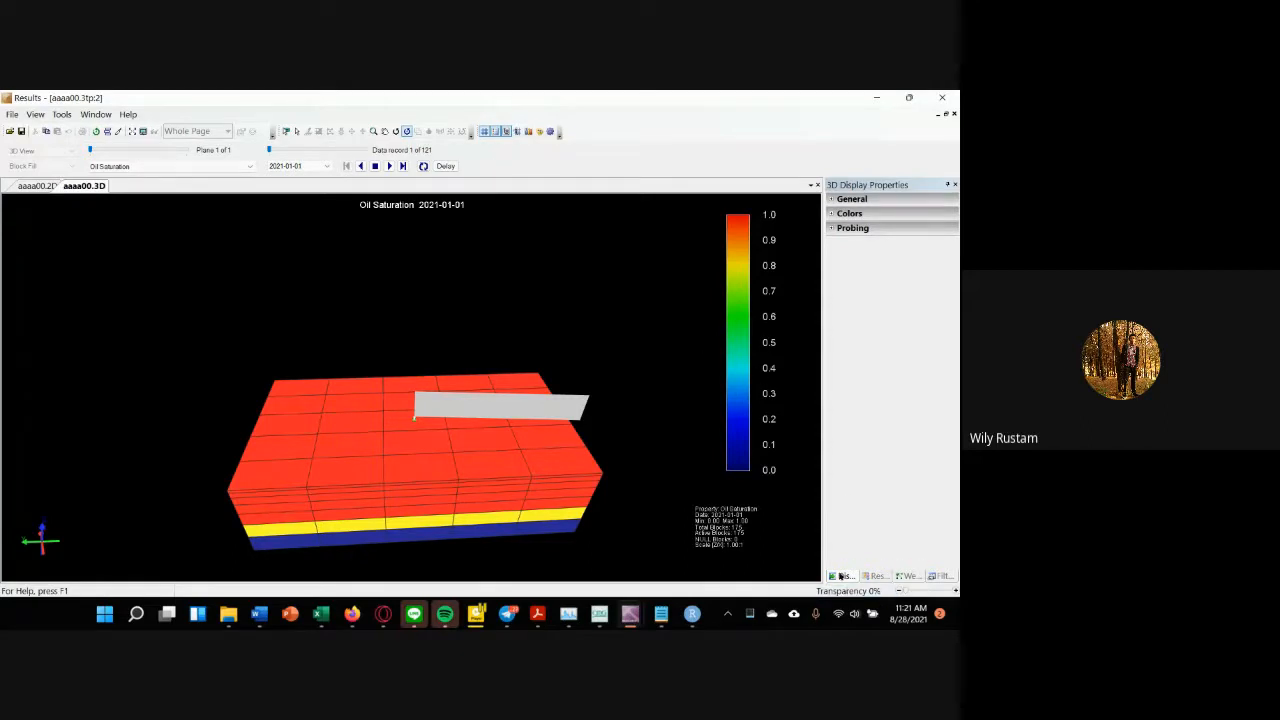
click(40, 186)
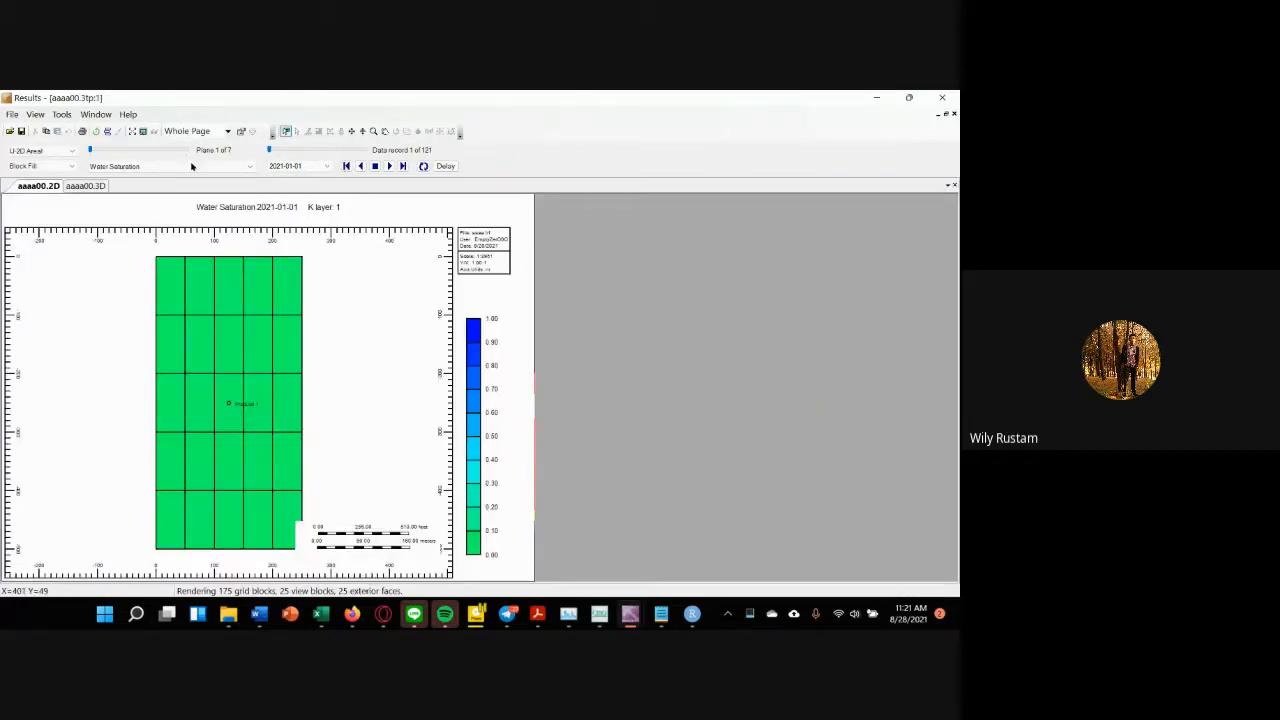
click(84, 187)
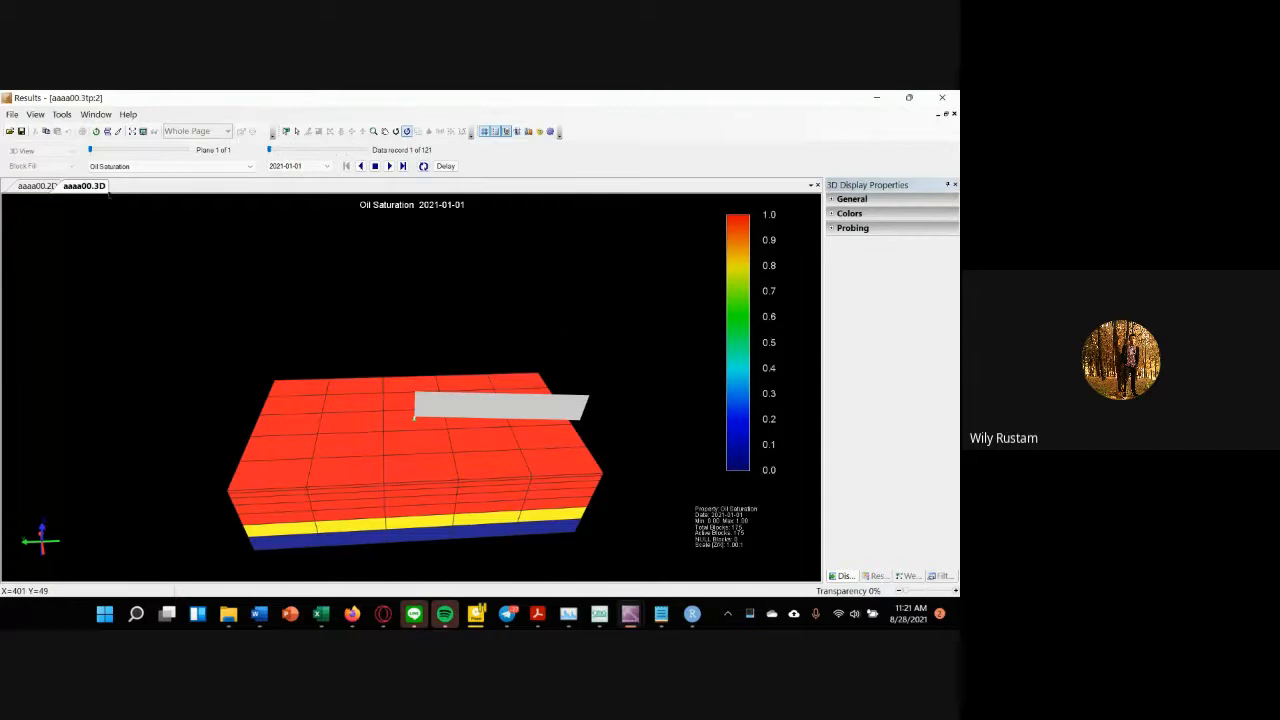
click(40, 186)
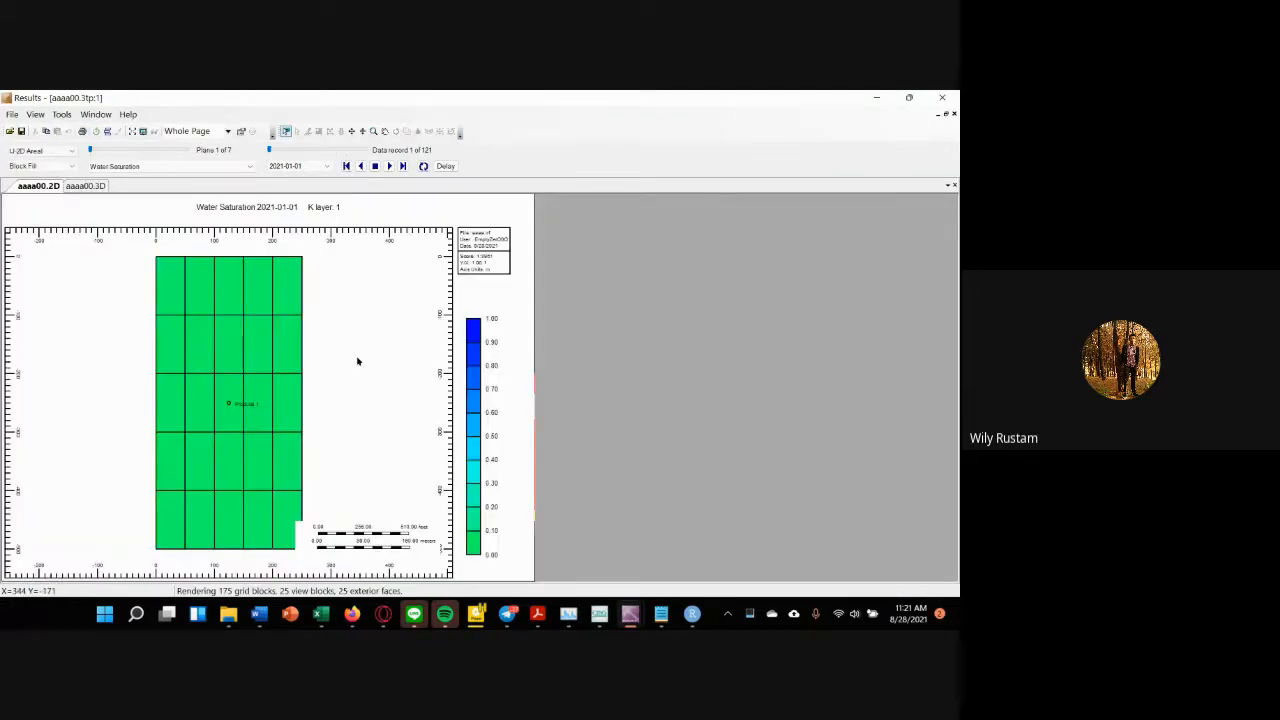
click(84, 186)
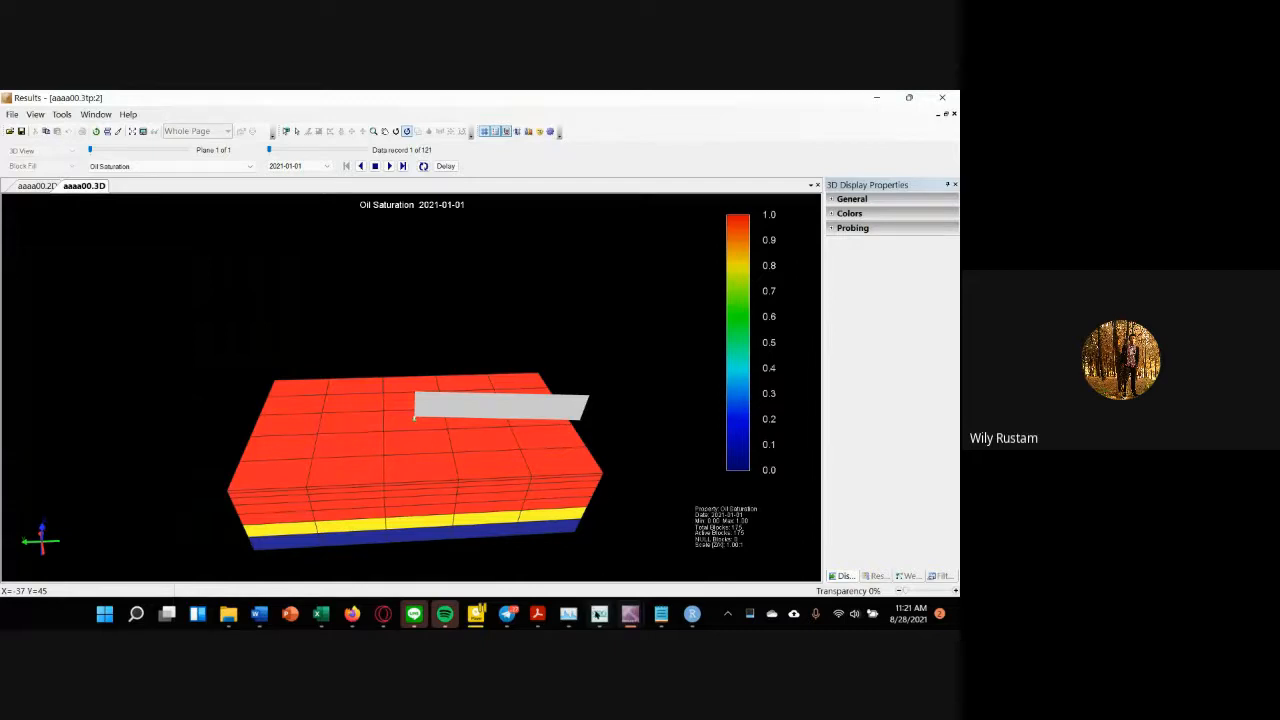
Step: Switch to the CMG Technologies Launcher
click(599, 615)
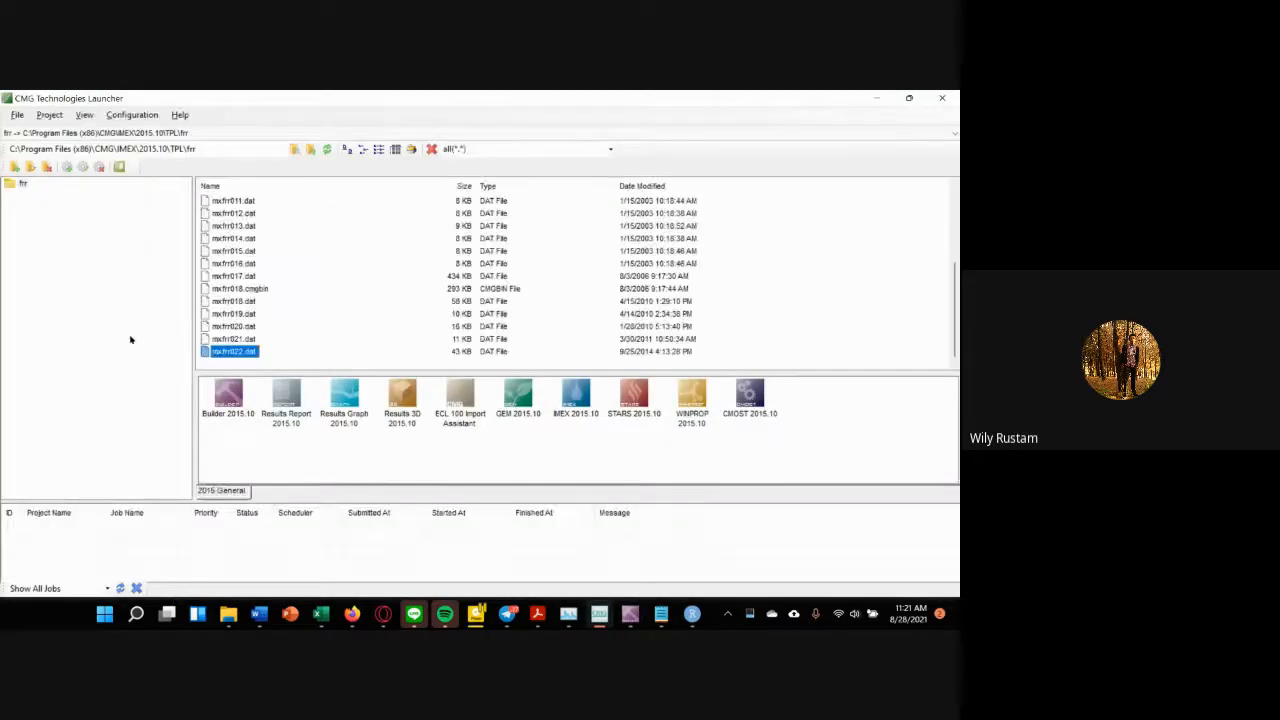
Step: Launch Results Graph 2015.10 and open the simulation results file aaaa.irf from the aaaa folder in Documents
click(140, 183)
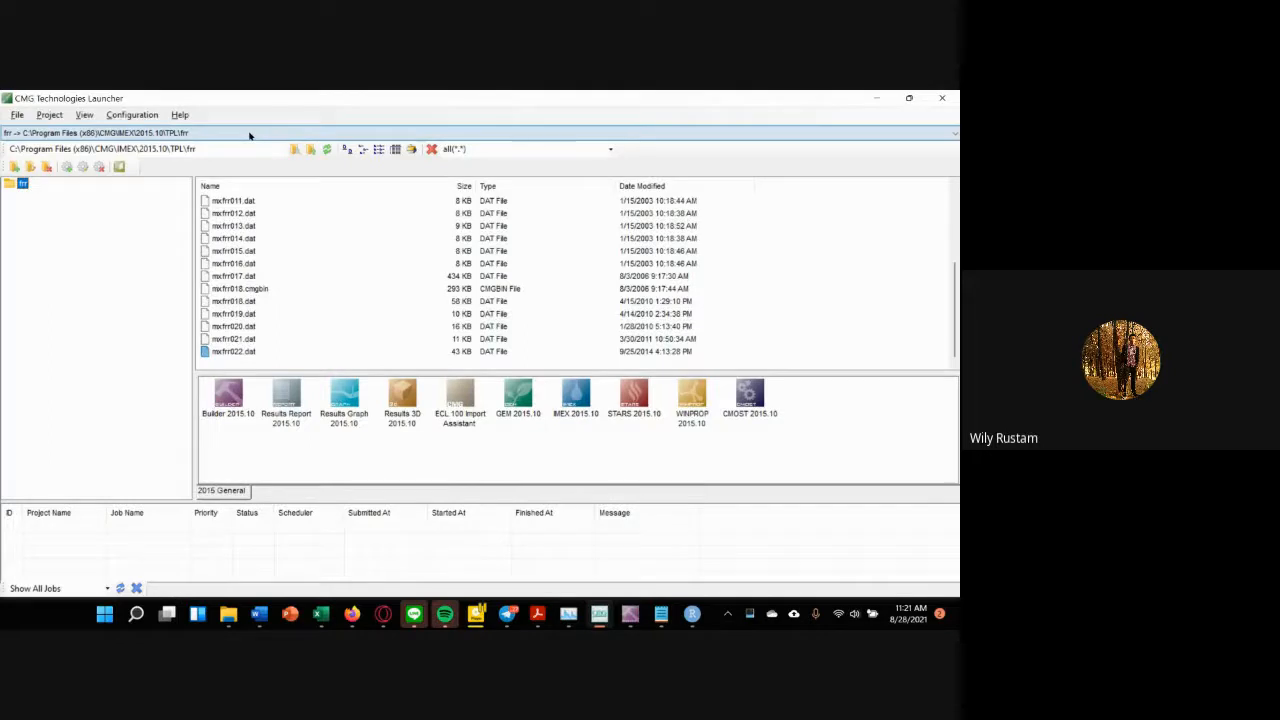
double_click(343, 400)
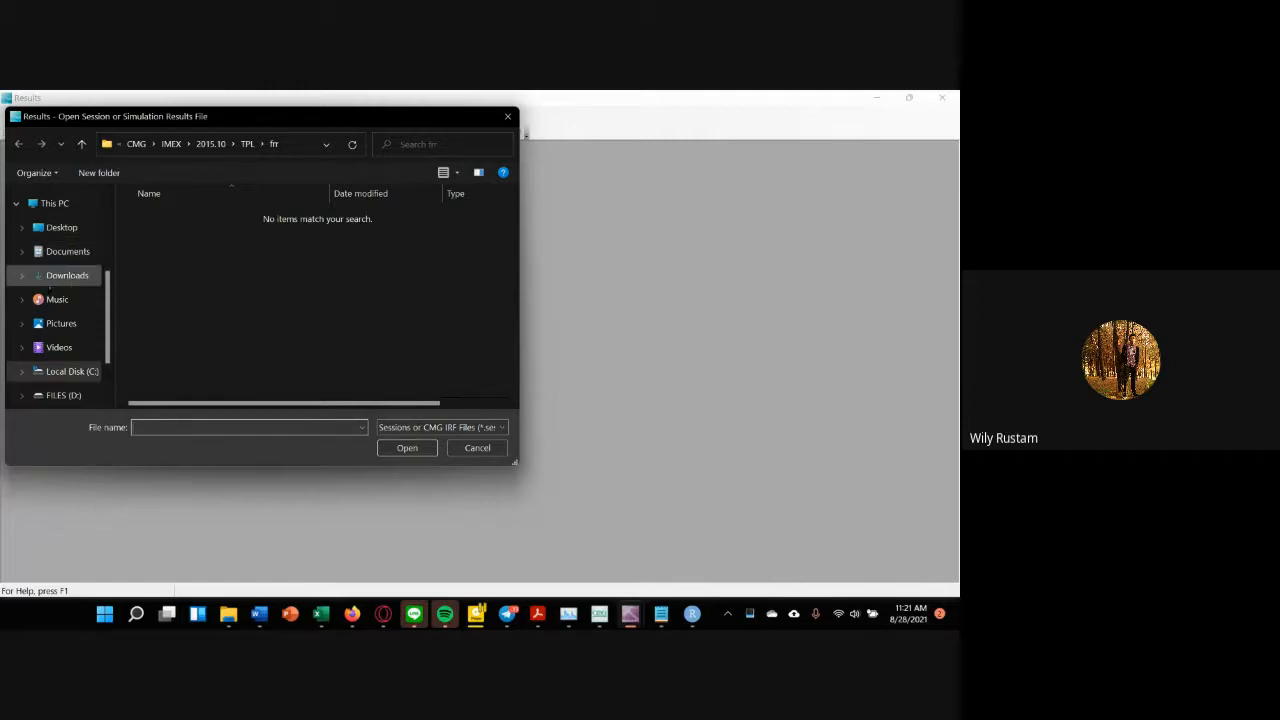
click(62, 251)
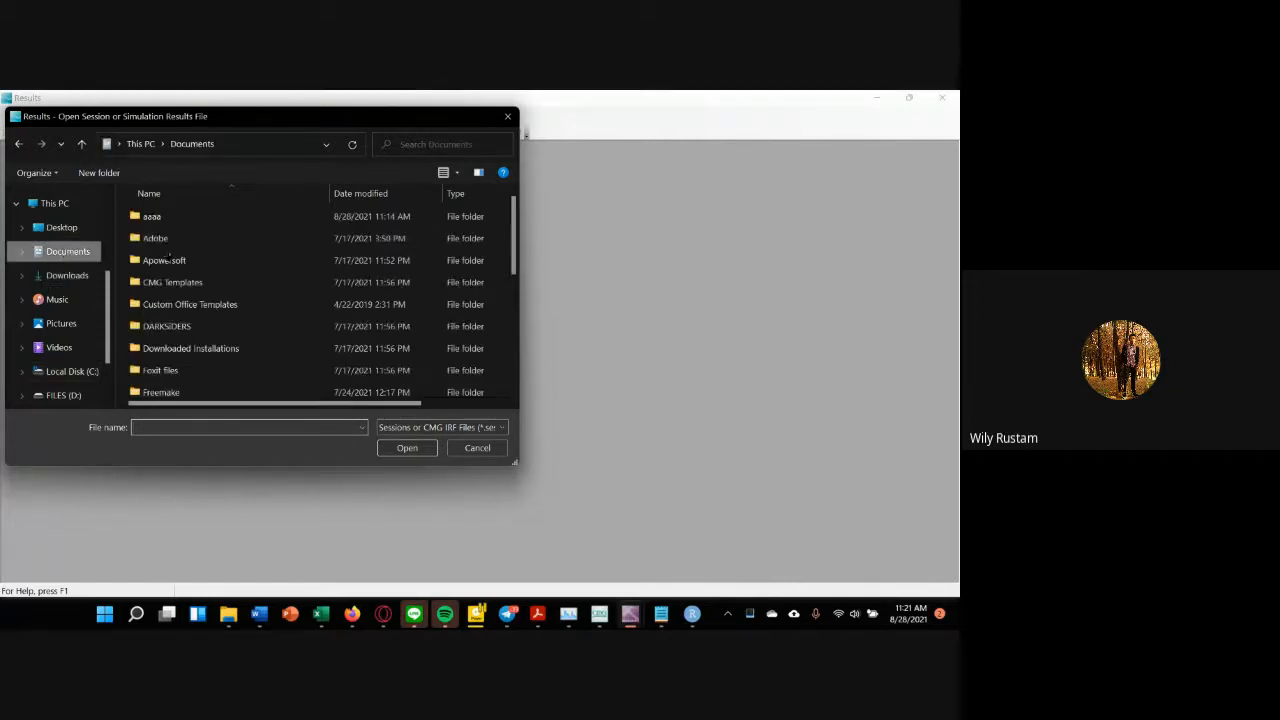
double_click(152, 216)
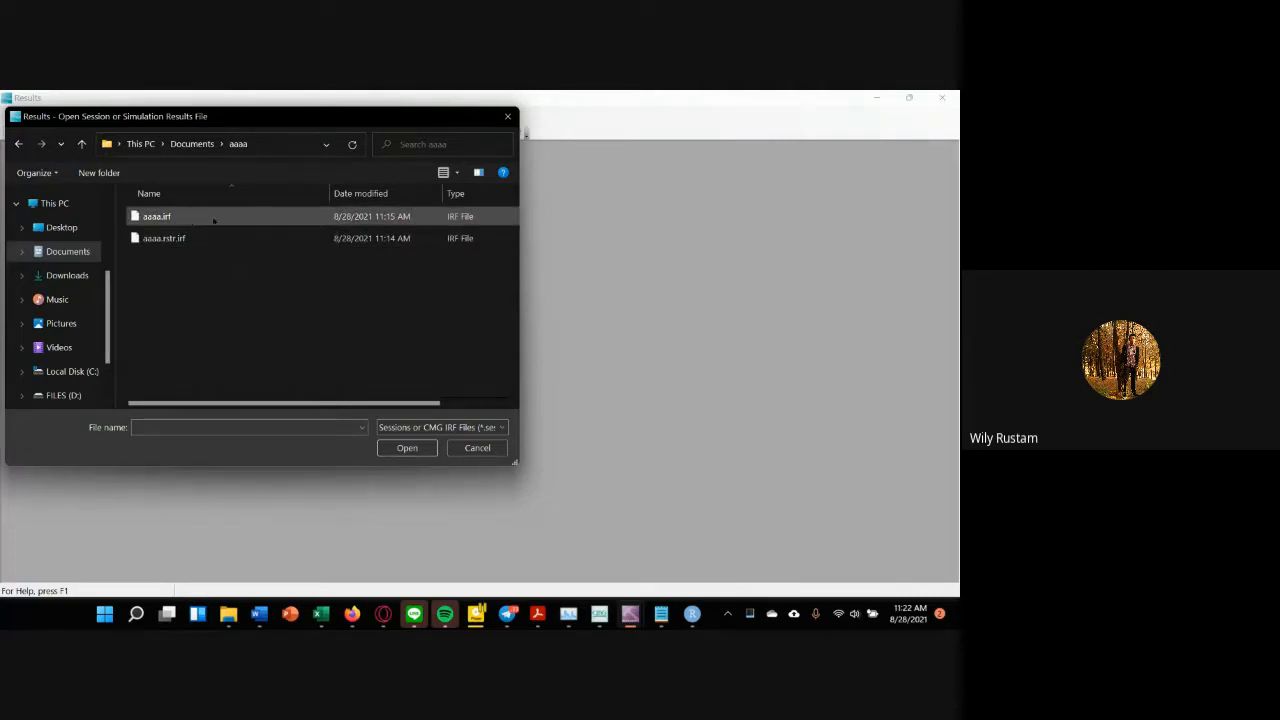
click(213, 217)
click(407, 447)
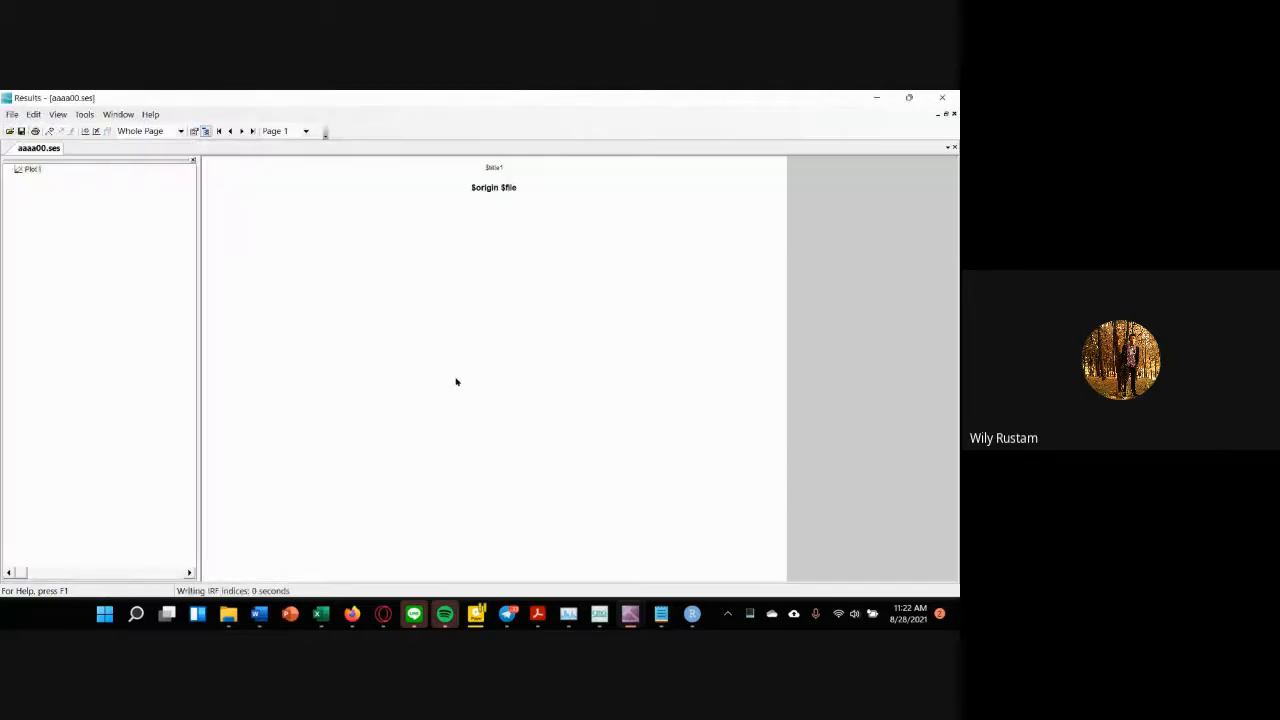
Step: Try to add another plot to the empty session
right_click(306, 230)
right_click(415, 272)
click(462, 298)
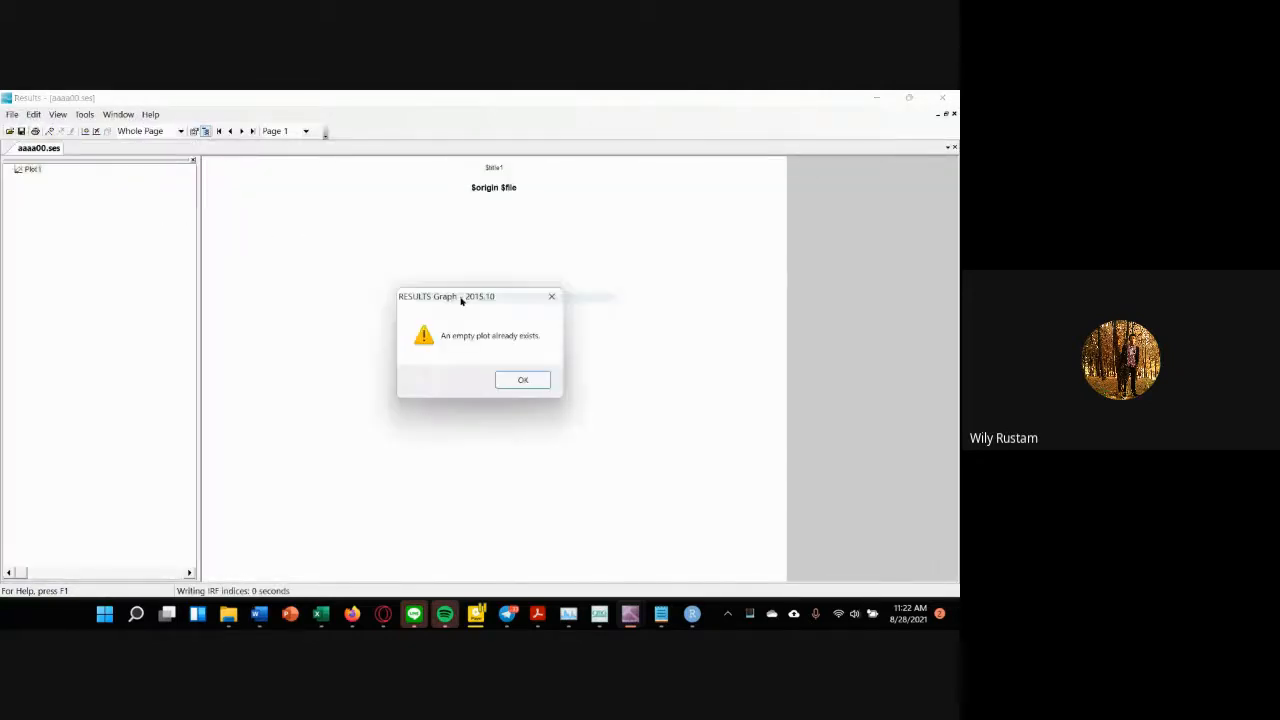
click(520, 380)
Step: Add a Cumulative Oil SC versus time curve for the well Produksi 1 to the empty plot
right_click(368, 284)
click(432, 341)
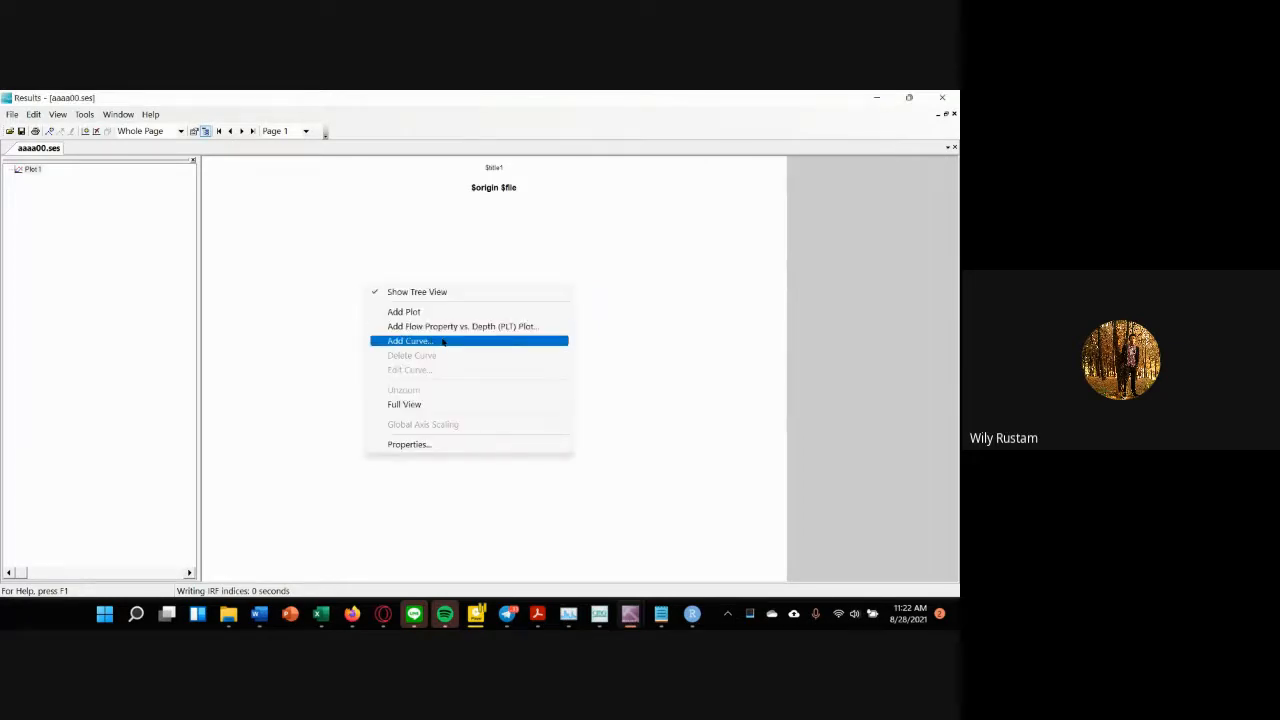
drag(484, 177, 436, 171)
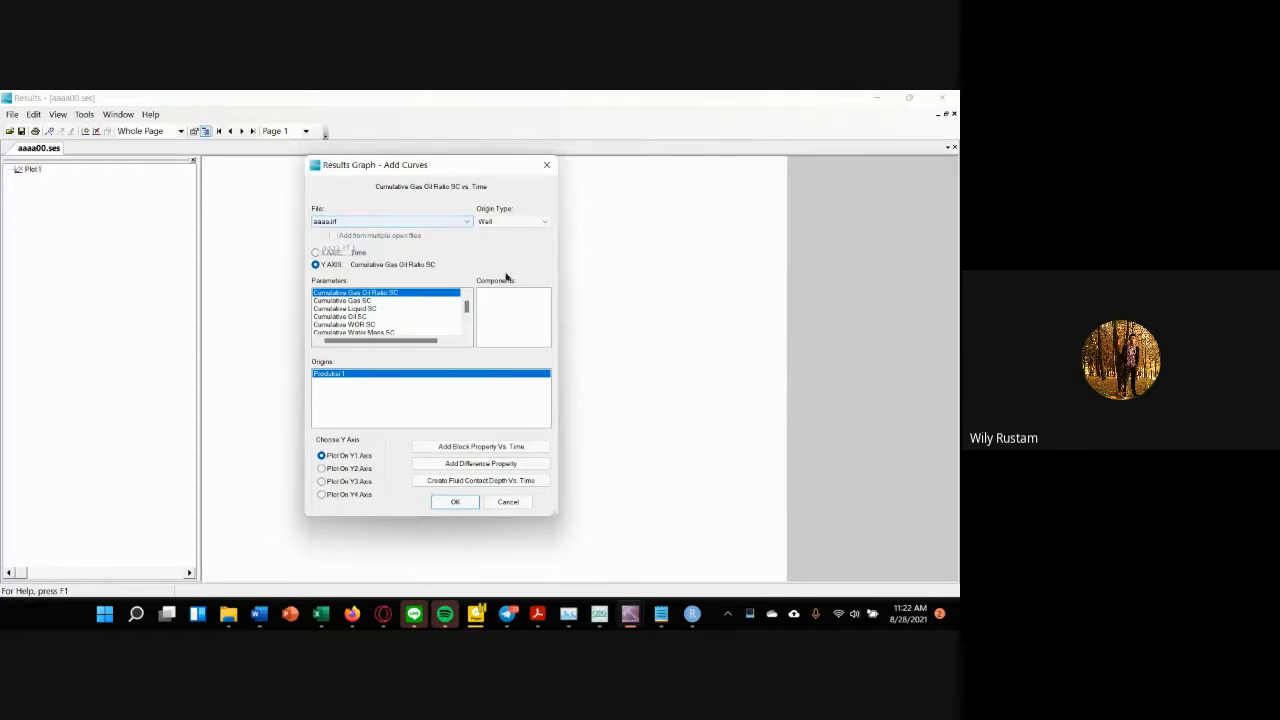
click(370, 317)
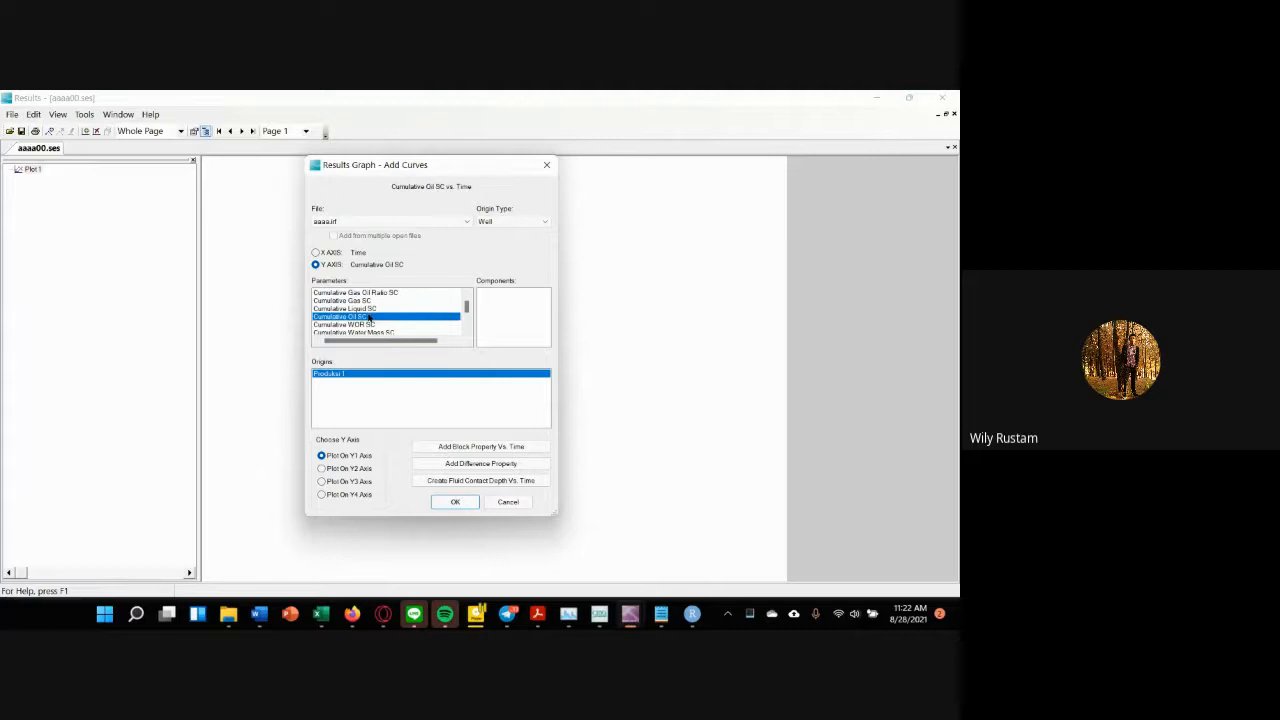
click(500, 223)
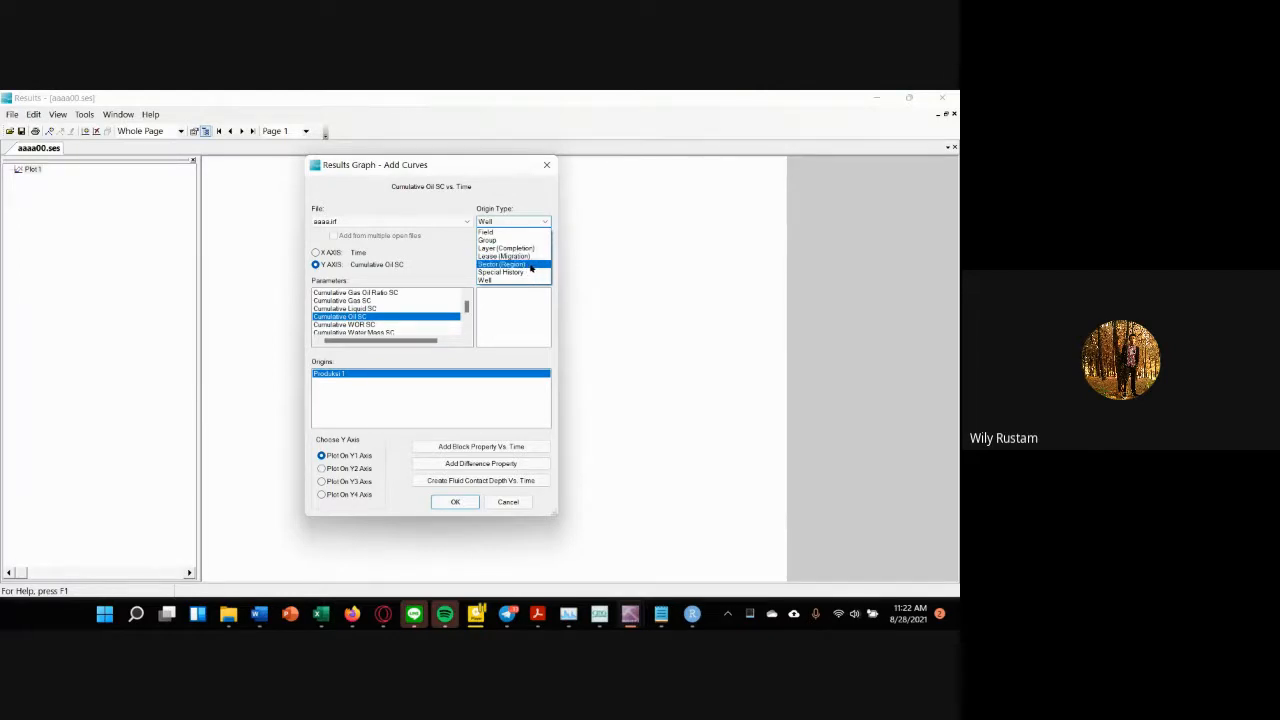
click(510, 281)
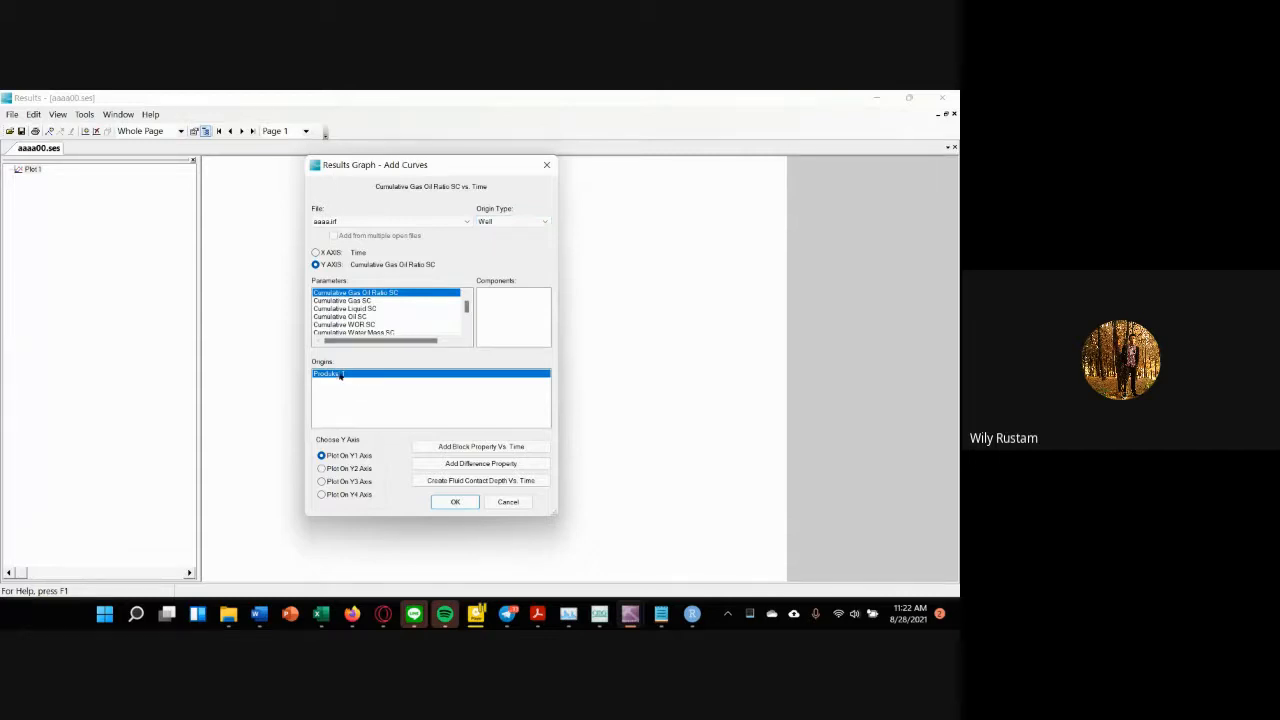
click(362, 317)
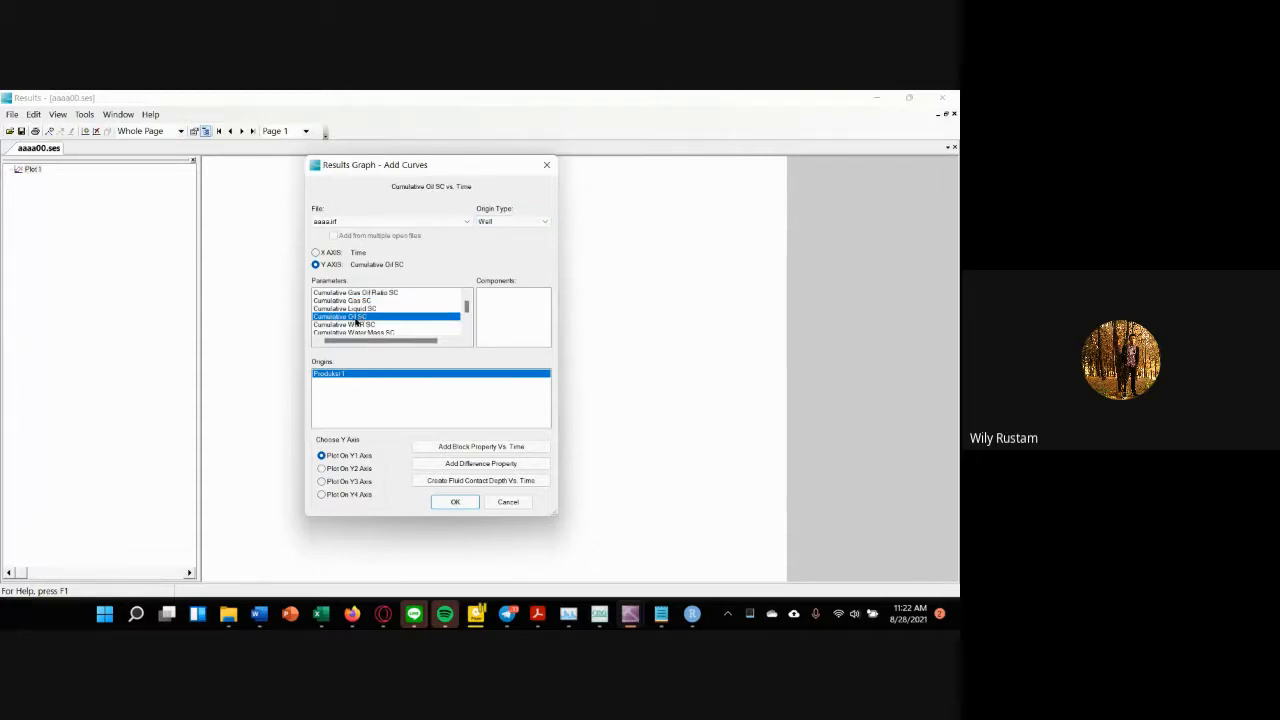
click(455, 502)
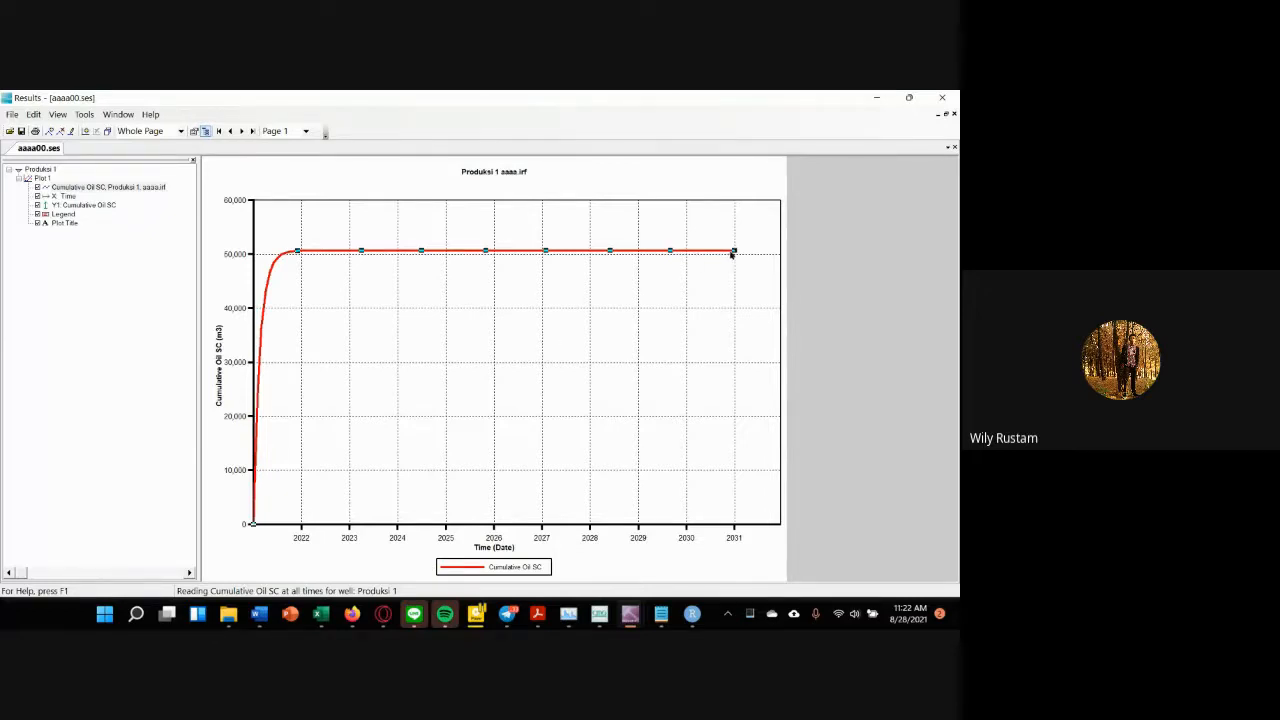
Step: Switch to the web browser, search for "m3 to bbl" and open the Metric Conversions cubic meters to US oil barrels page
mouse_move(735, 252)
click(383, 613)
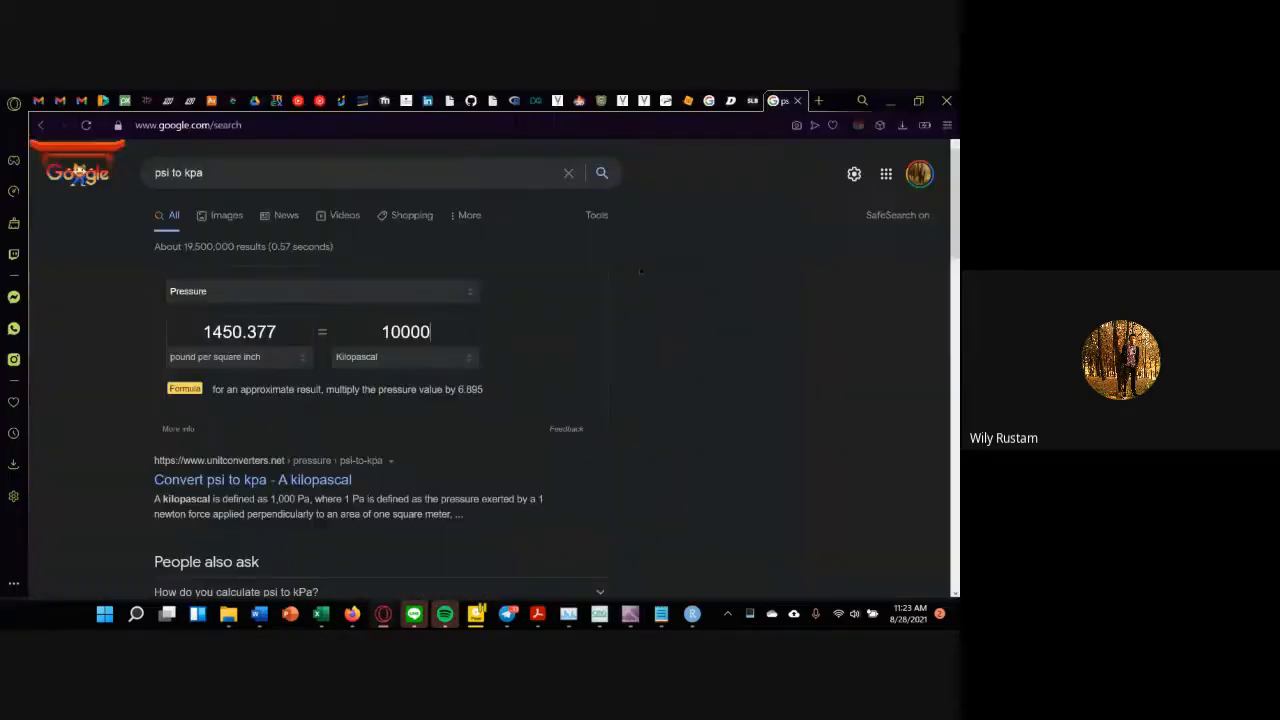
click(232, 548)
text(m3 to bbl)
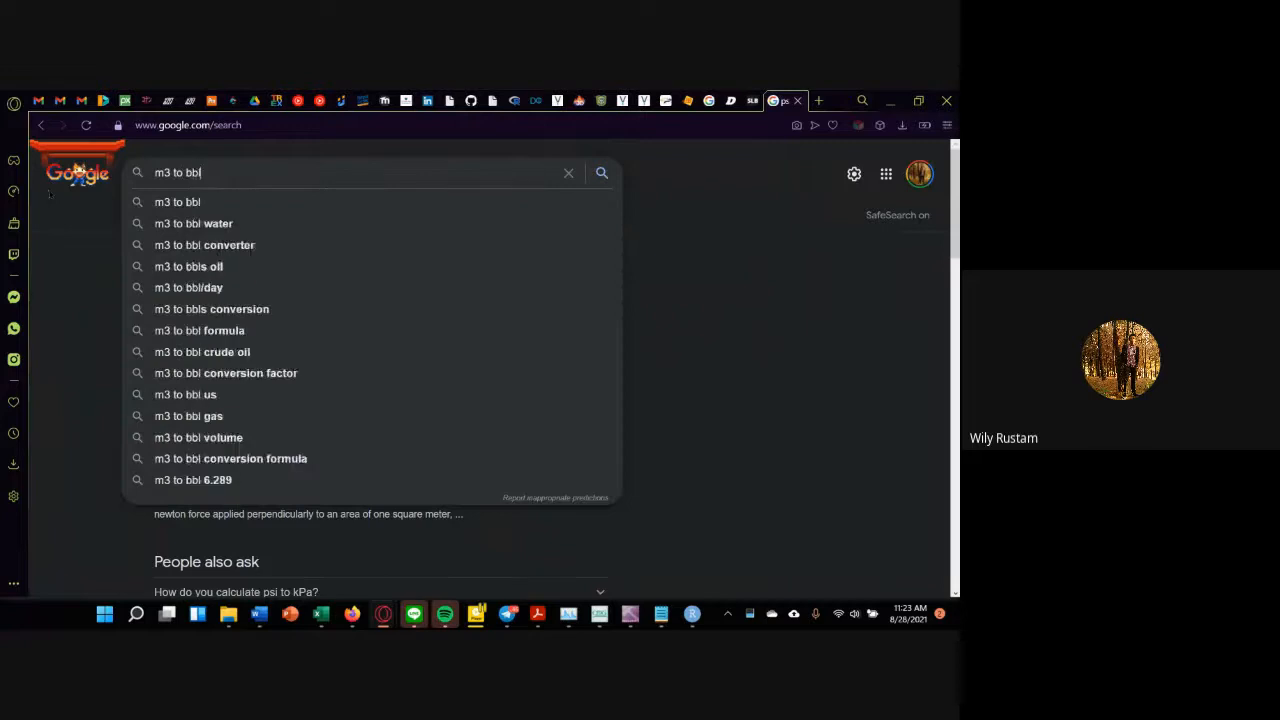
key(Return)
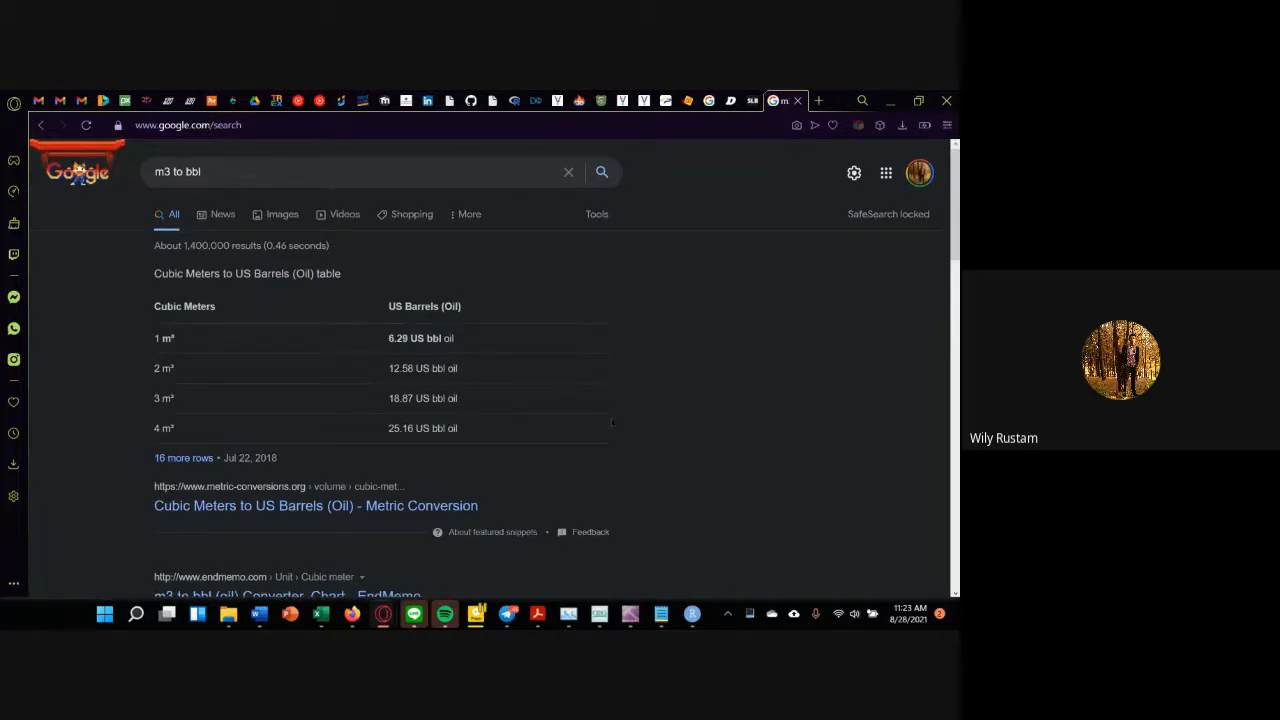
scroll(611, 410, down, 2)
click(423, 357)
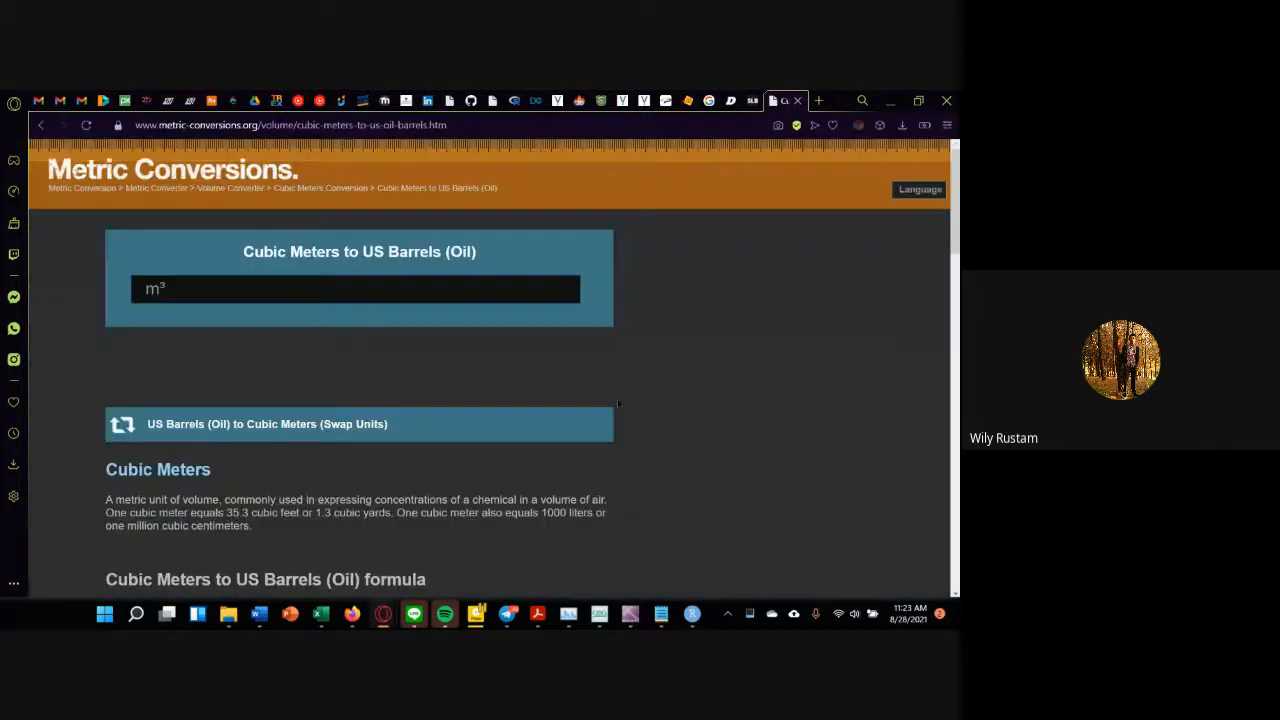
Step: Convert 50000 m³ to US oil barrels
click(324, 294)
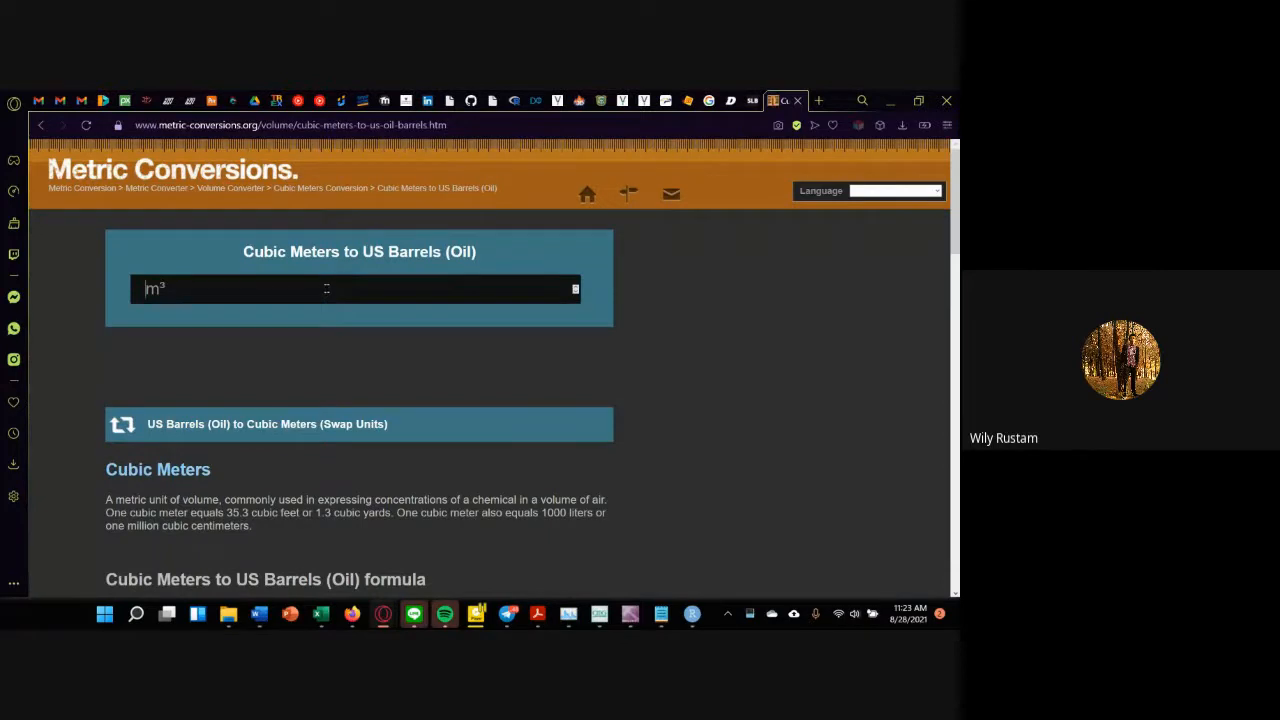
text(50)
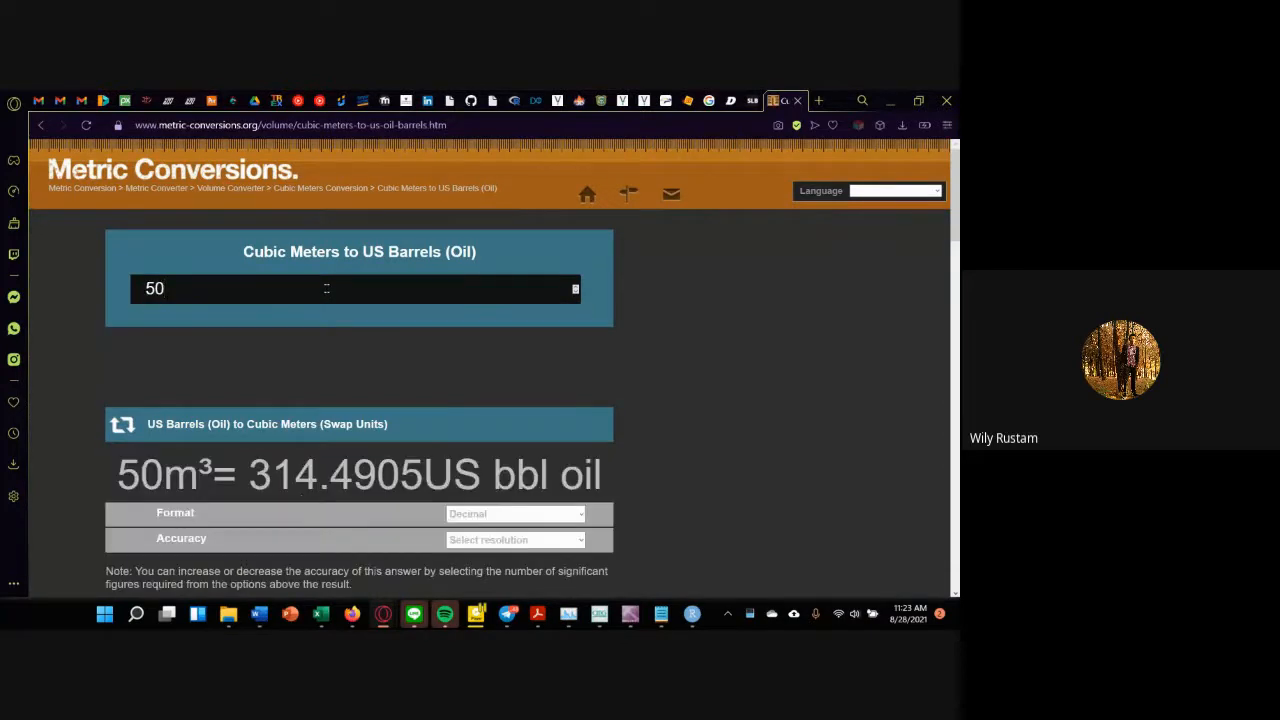
text(000)
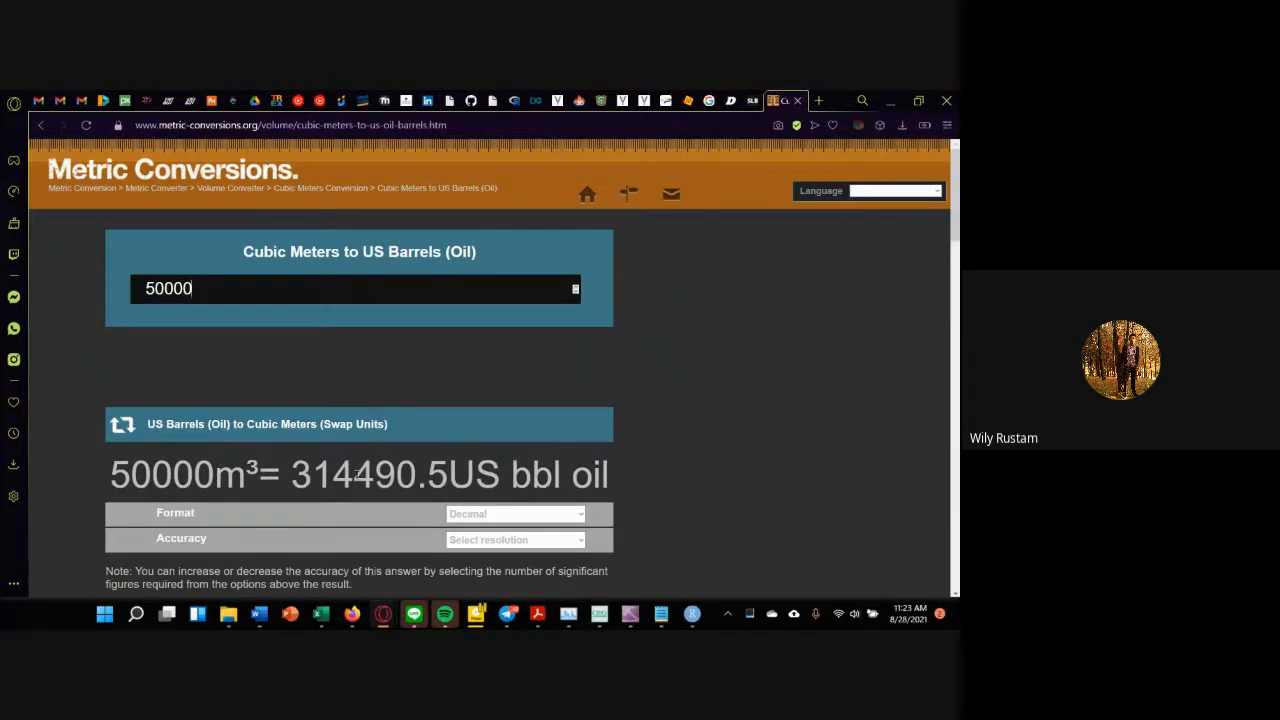
click(357, 475)
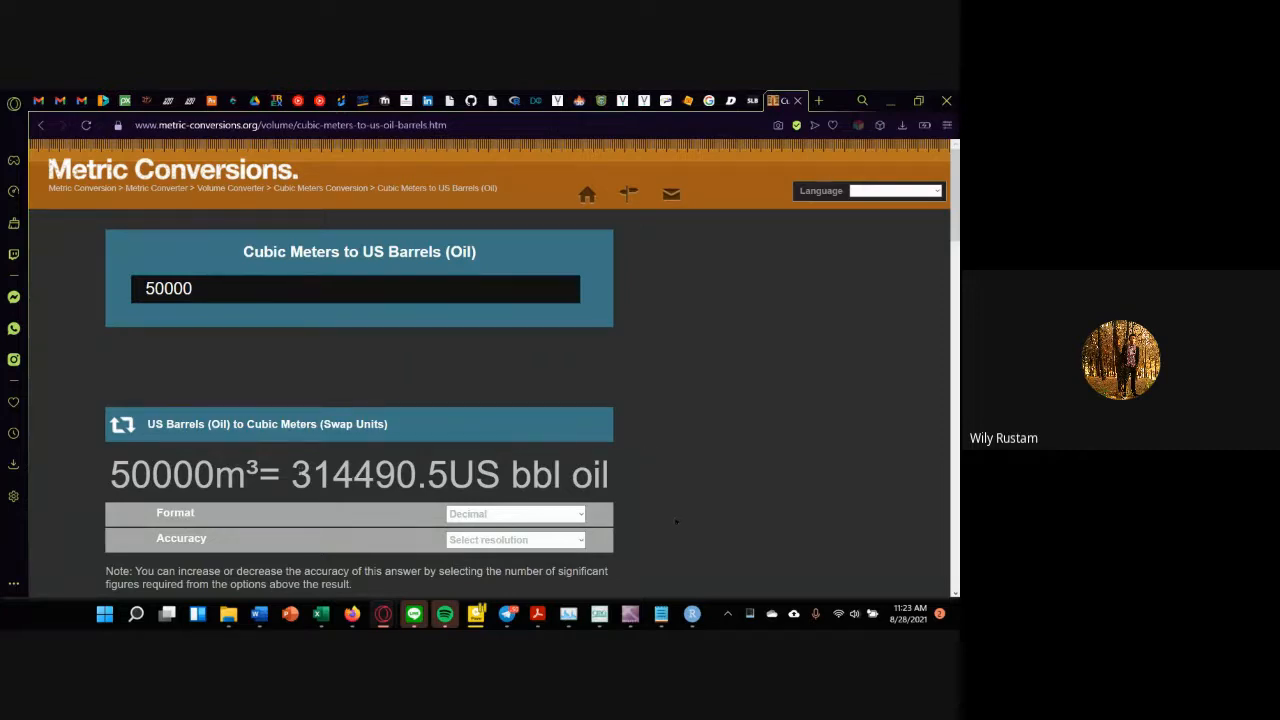
Step: Switch back to the Results Graph window, examine the early rise and plateau of the cumulative oil curve up close, and restore the full time range
mouse_move(630, 613)
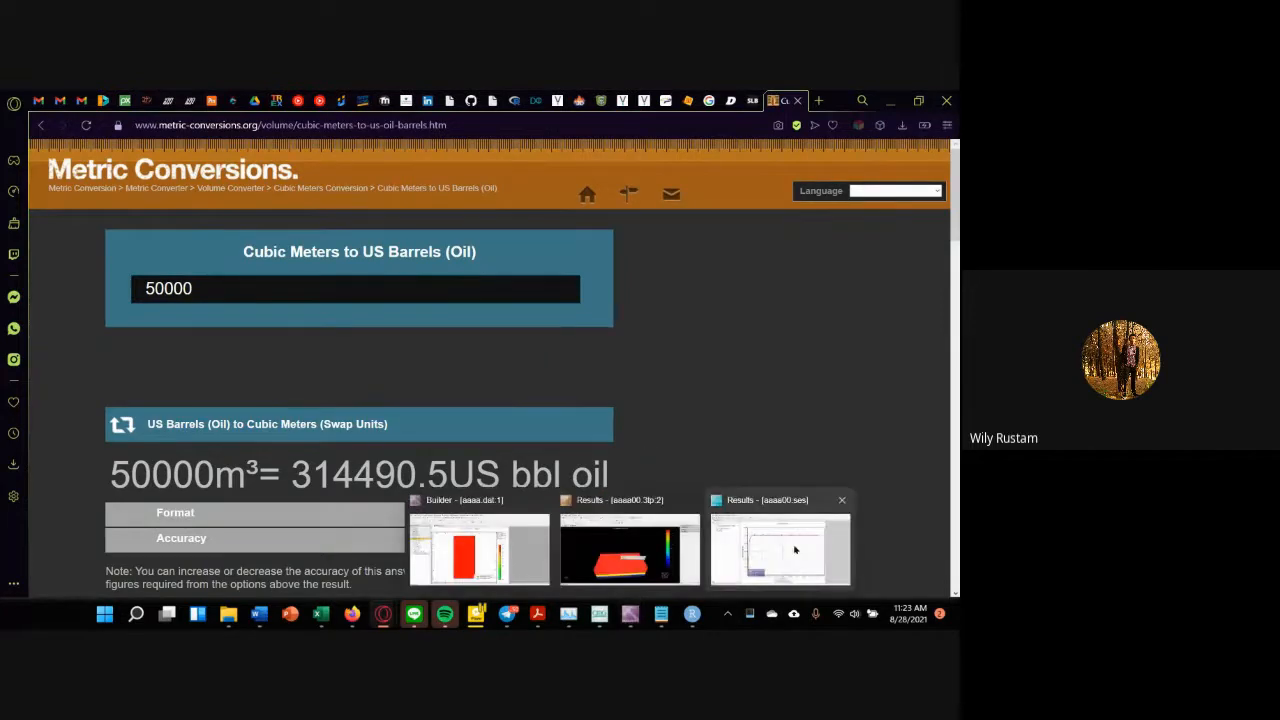
click(795, 549)
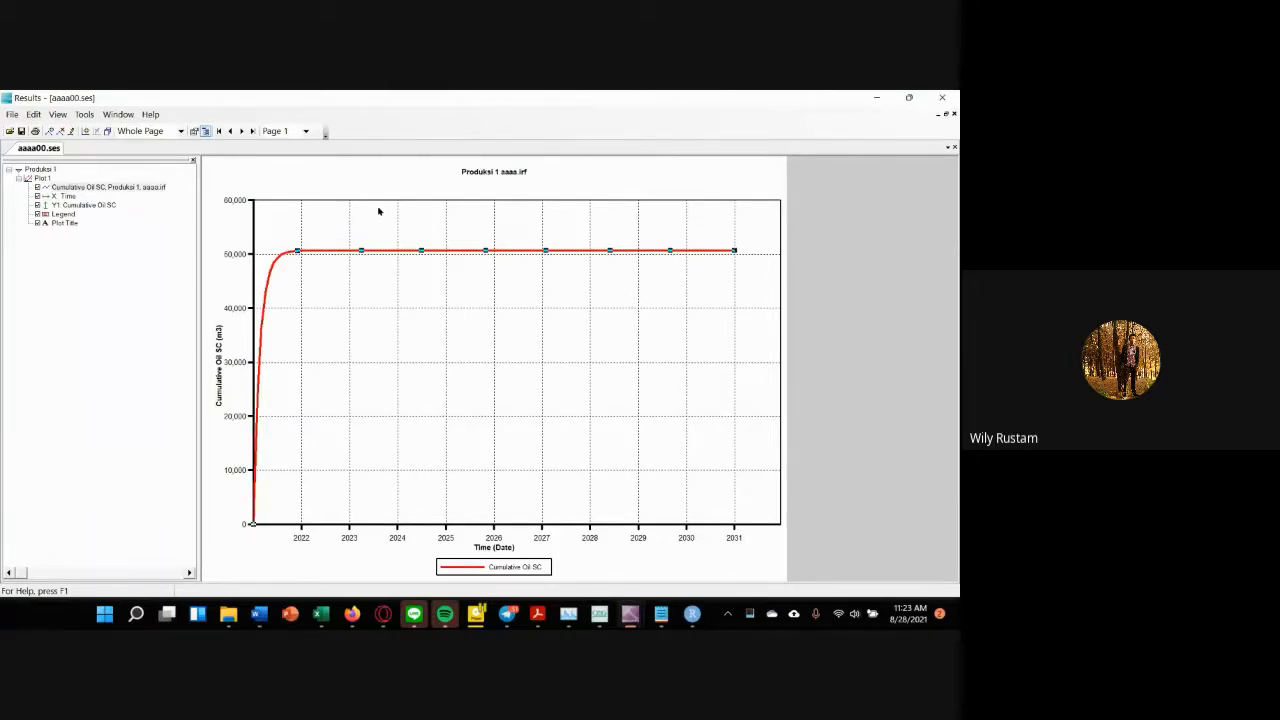
drag(377, 209, 256, 478)
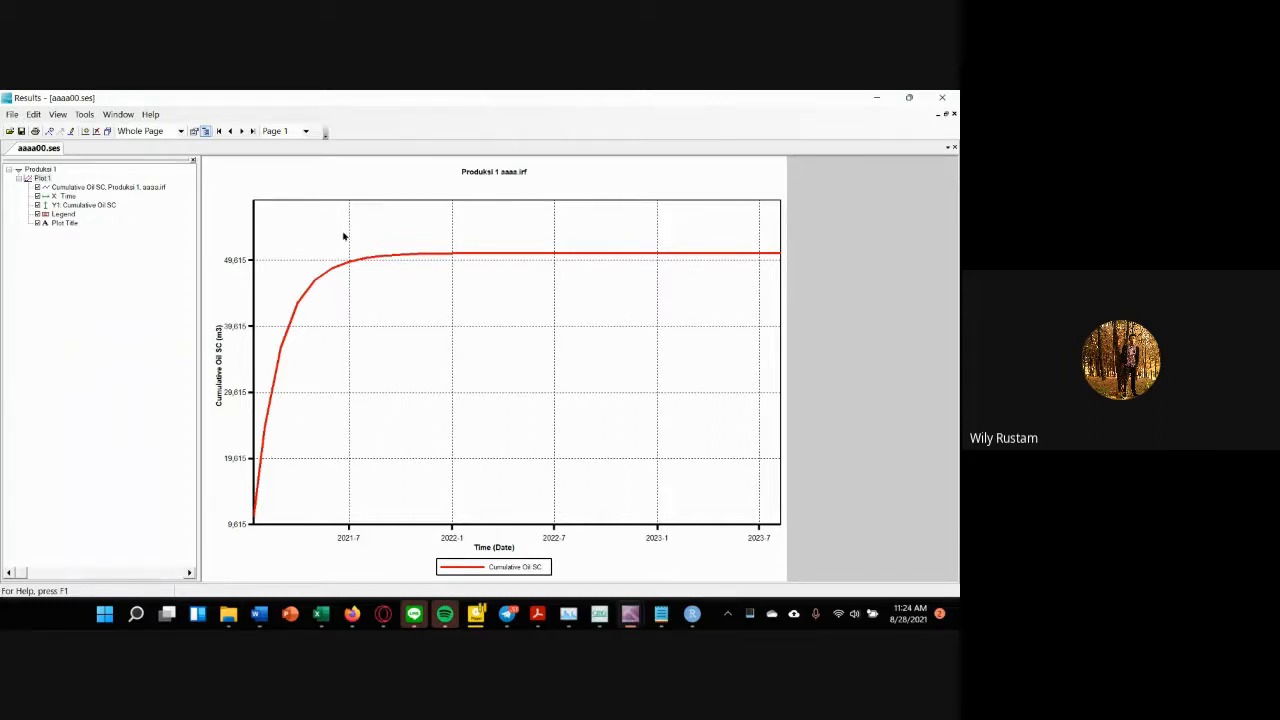
mouse_move(349, 265)
mouse_move(339, 268)
mouse_move(453, 255)
right_click(477, 291)
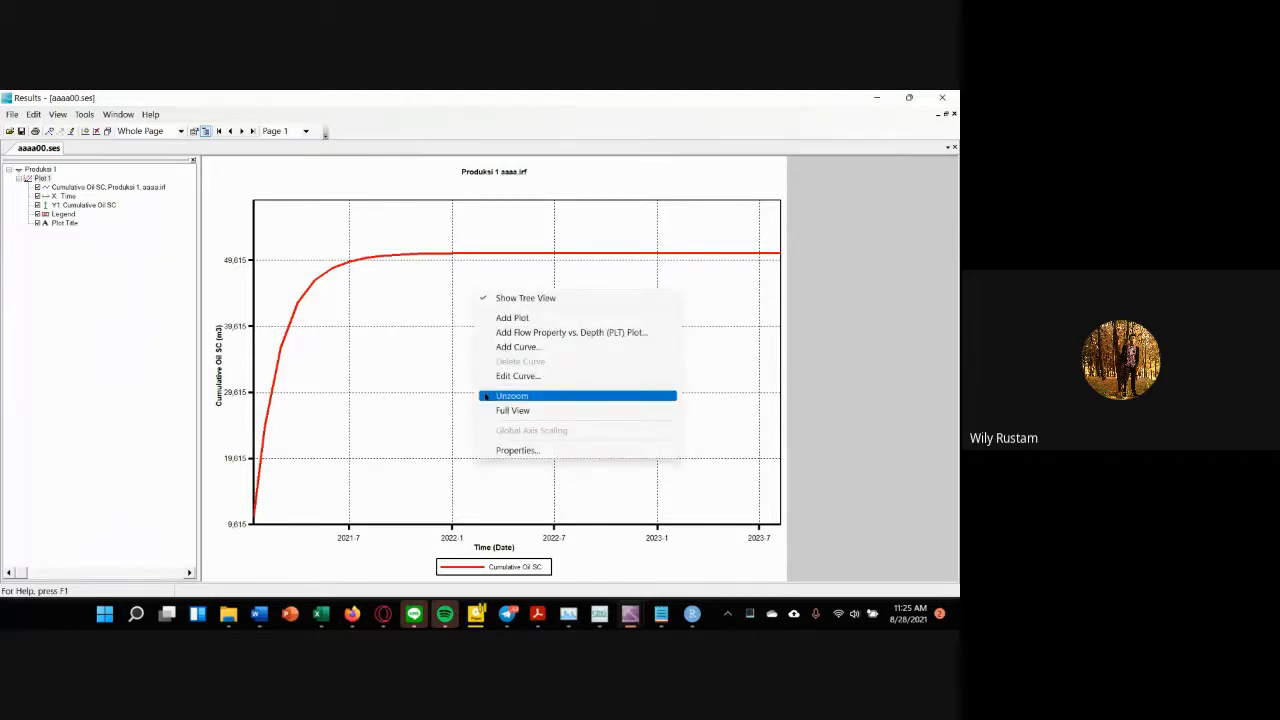
click(517, 412)
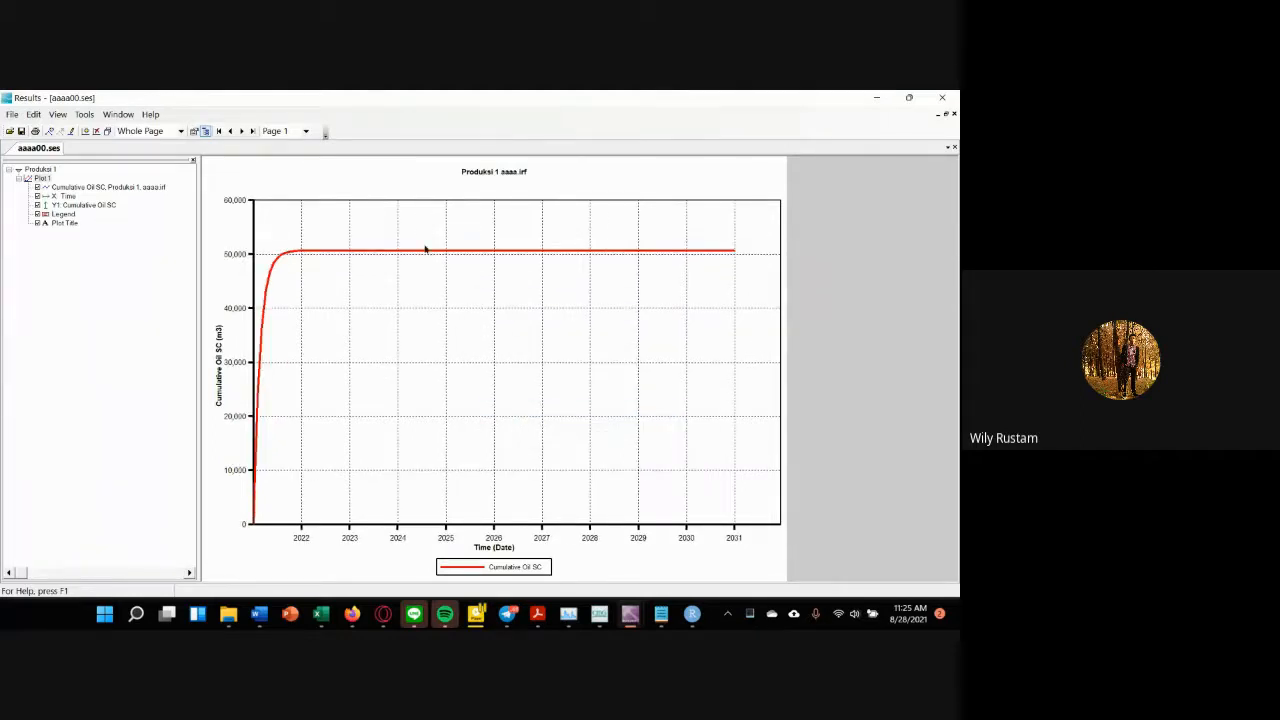
Step: Add a second, empty plot to the session
right_click(560, 285)
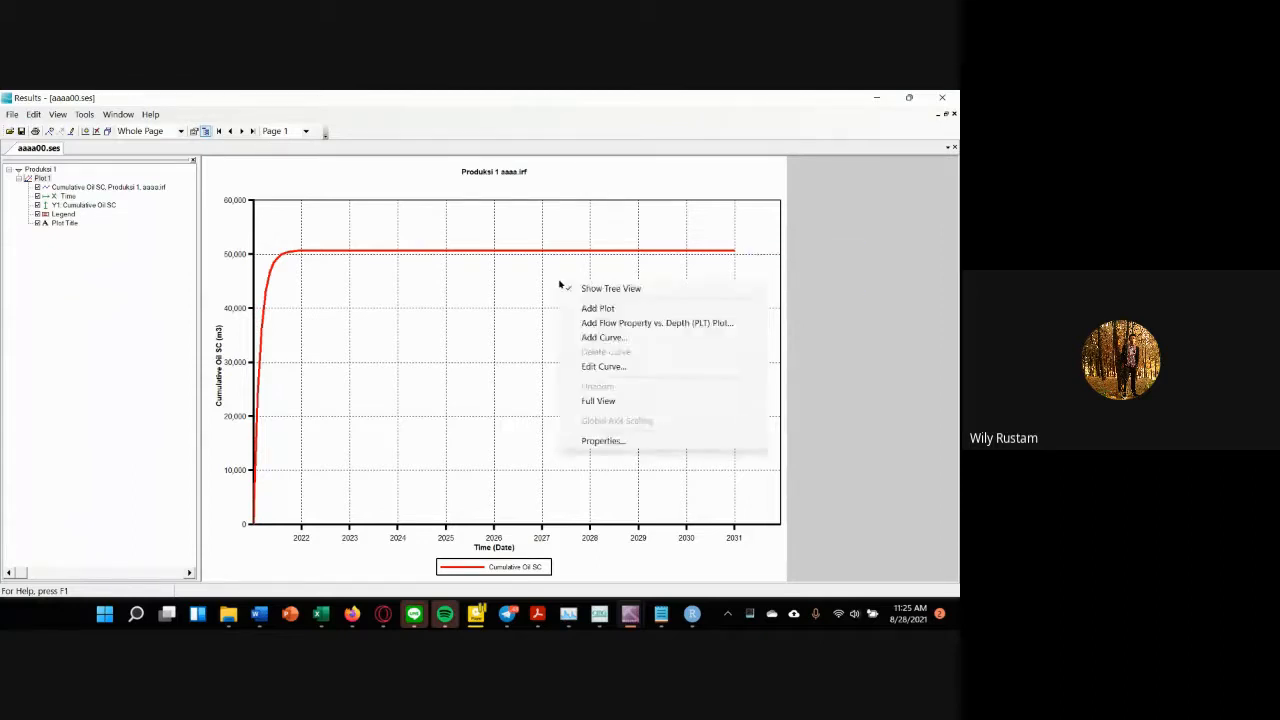
click(523, 294)
right_click(521, 293)
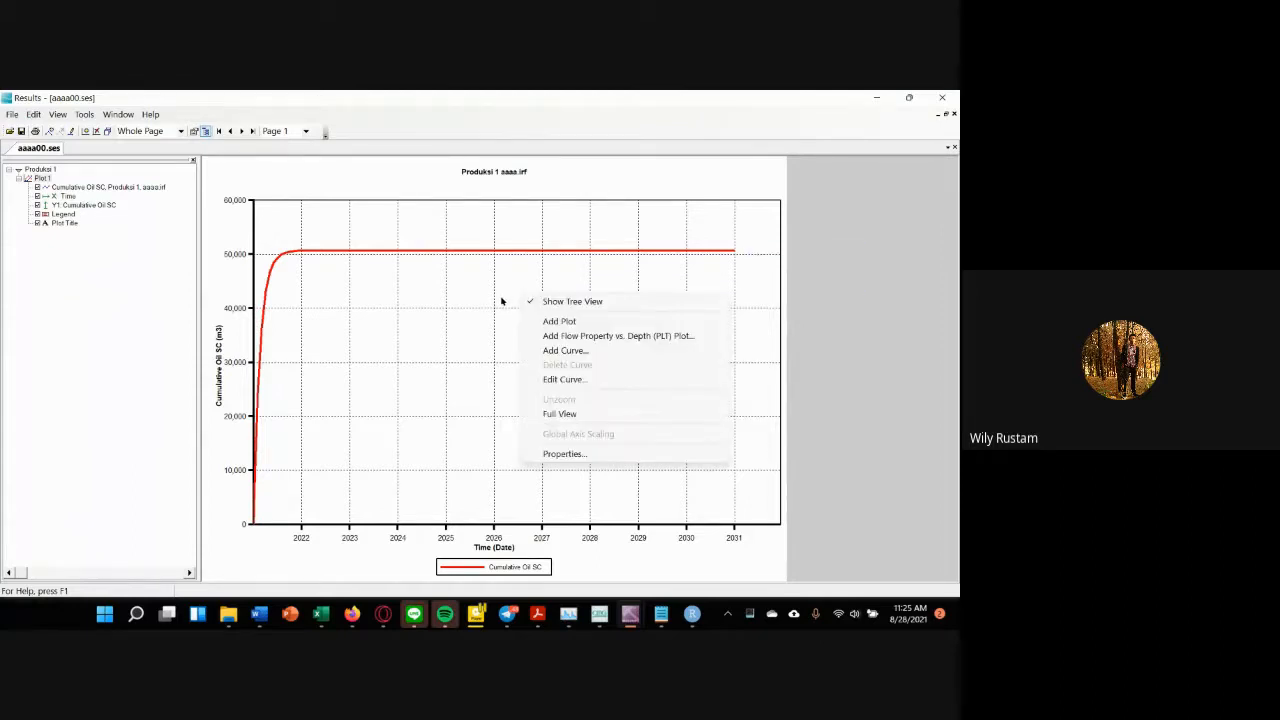
click(493, 297)
right_click(536, 286)
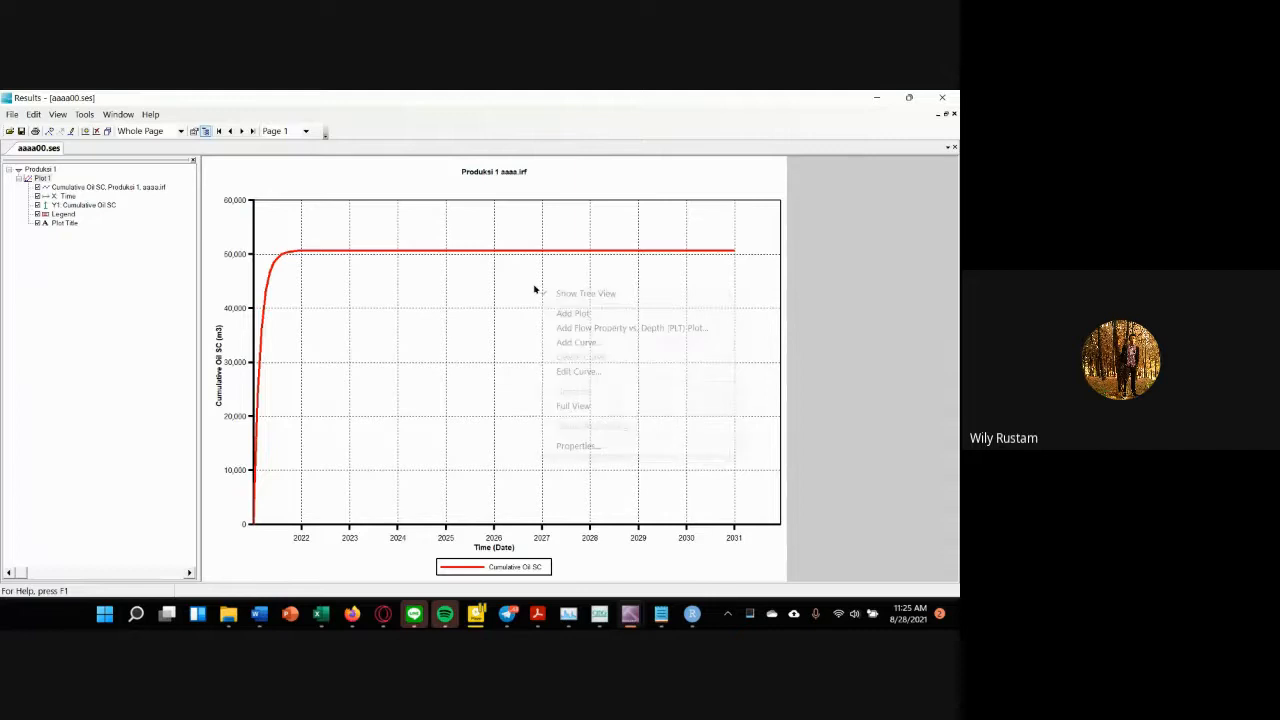
click(580, 314)
Step: Start a new curve on the empty second plot with Cumulative Water SC of well Produksi 1 as its Y parameter
right_click(519, 288)
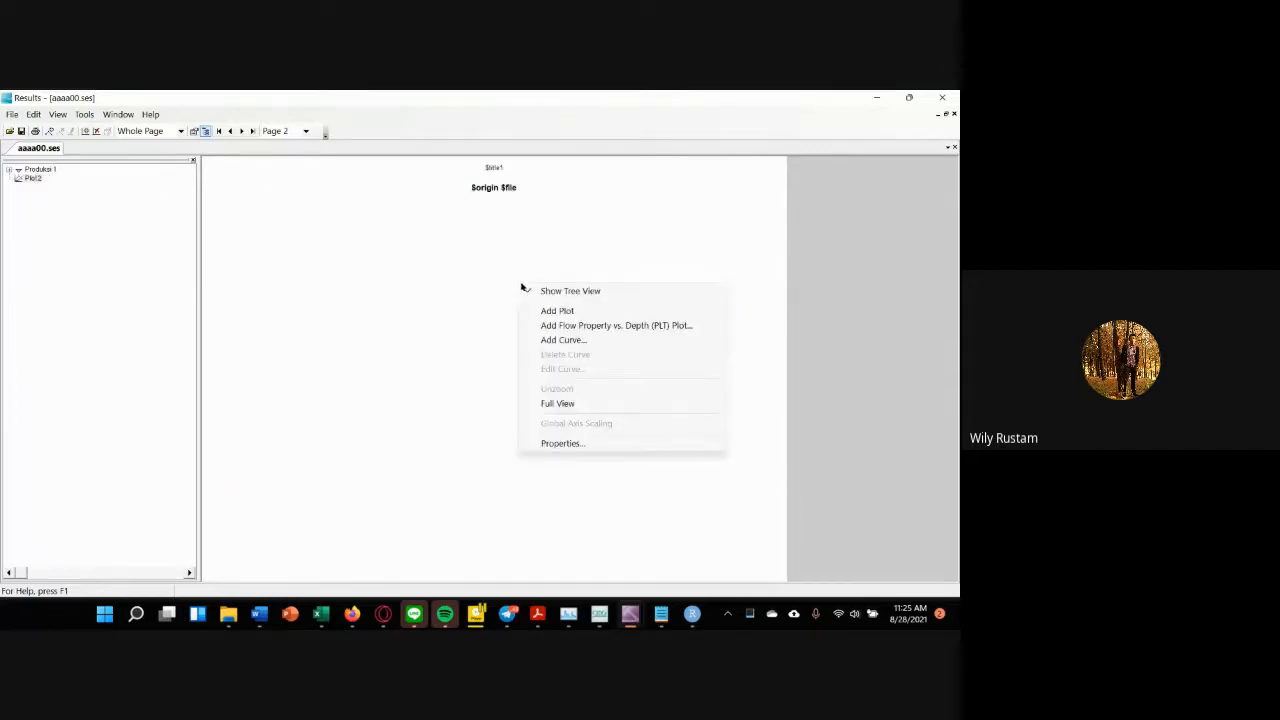
click(586, 345)
drag(436, 170, 449, 170)
click(387, 317)
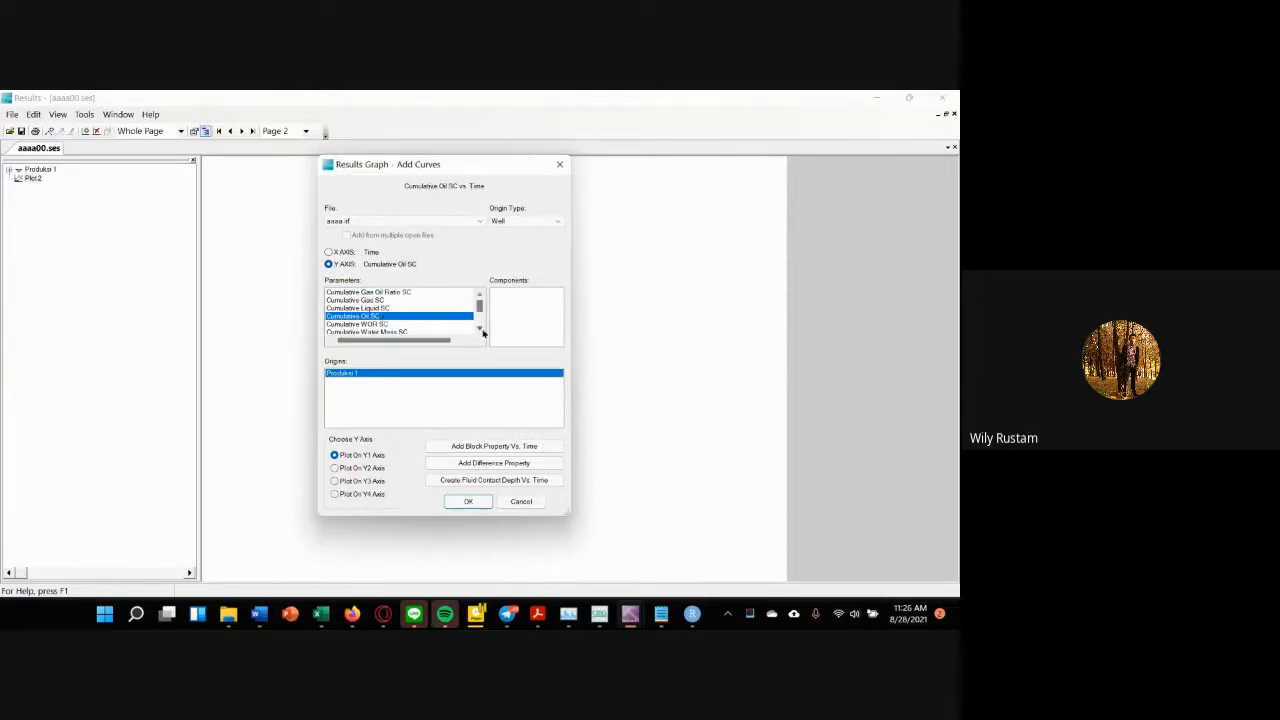
scroll(418, 327, down, 1)
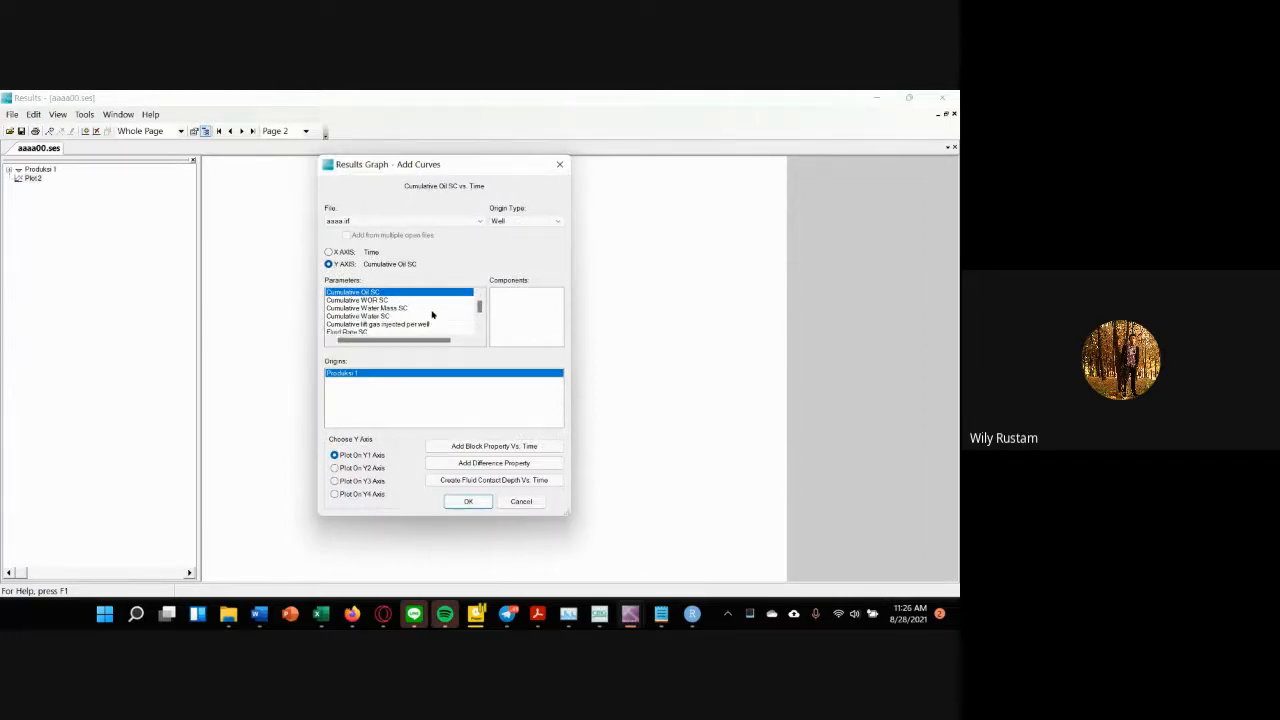
click(384, 310)
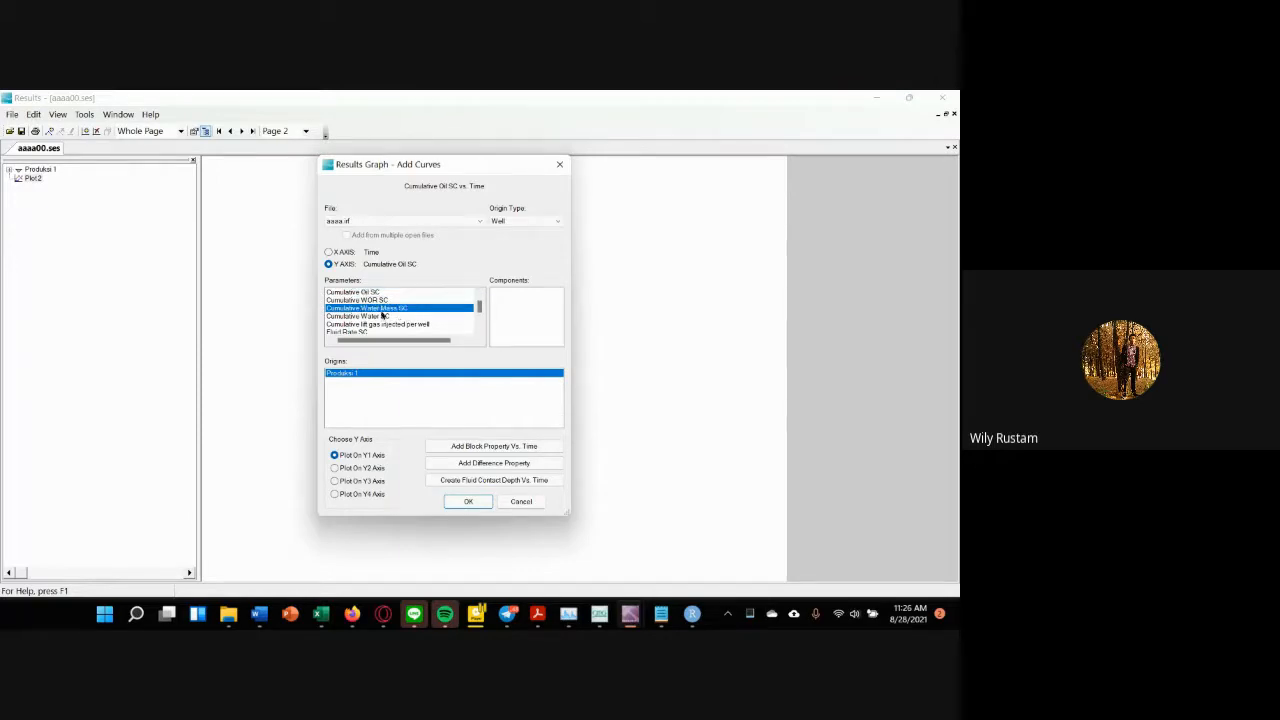
click(392, 317)
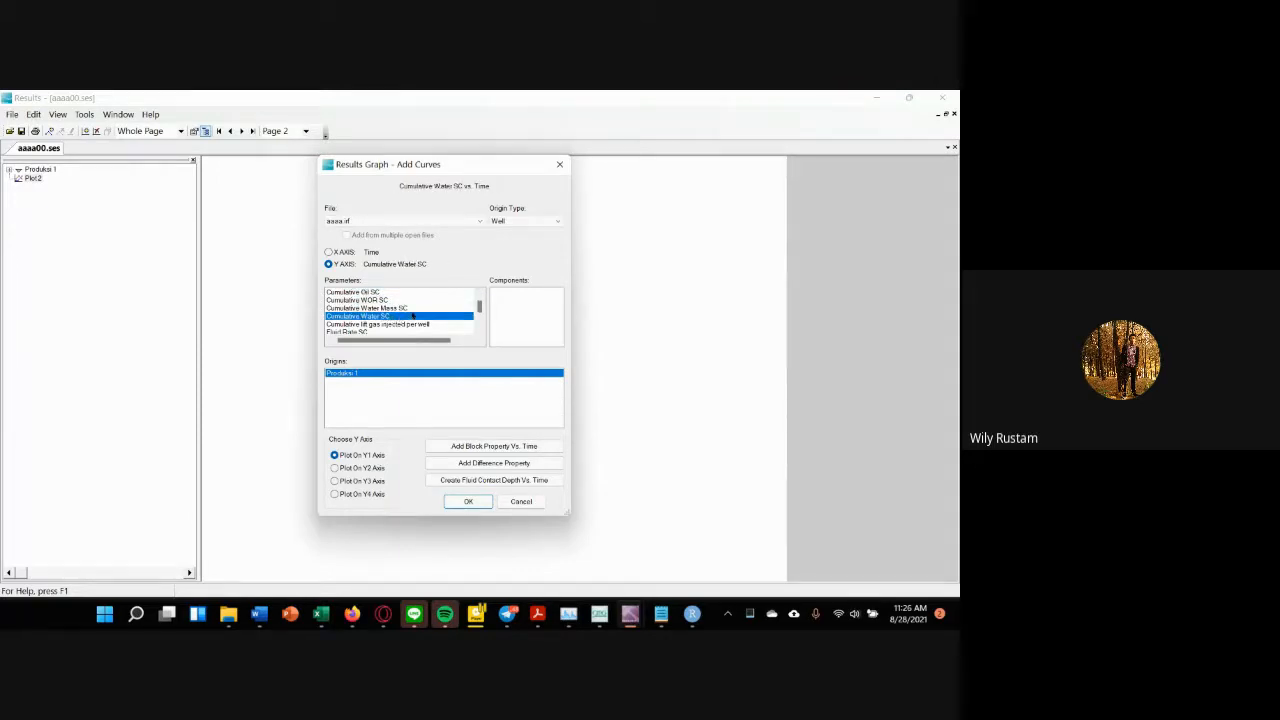
Step: Look through the other available well parameters and confirm adding the Cumulative Water SC versus time curve to the plot
scroll(412, 316, up, 1)
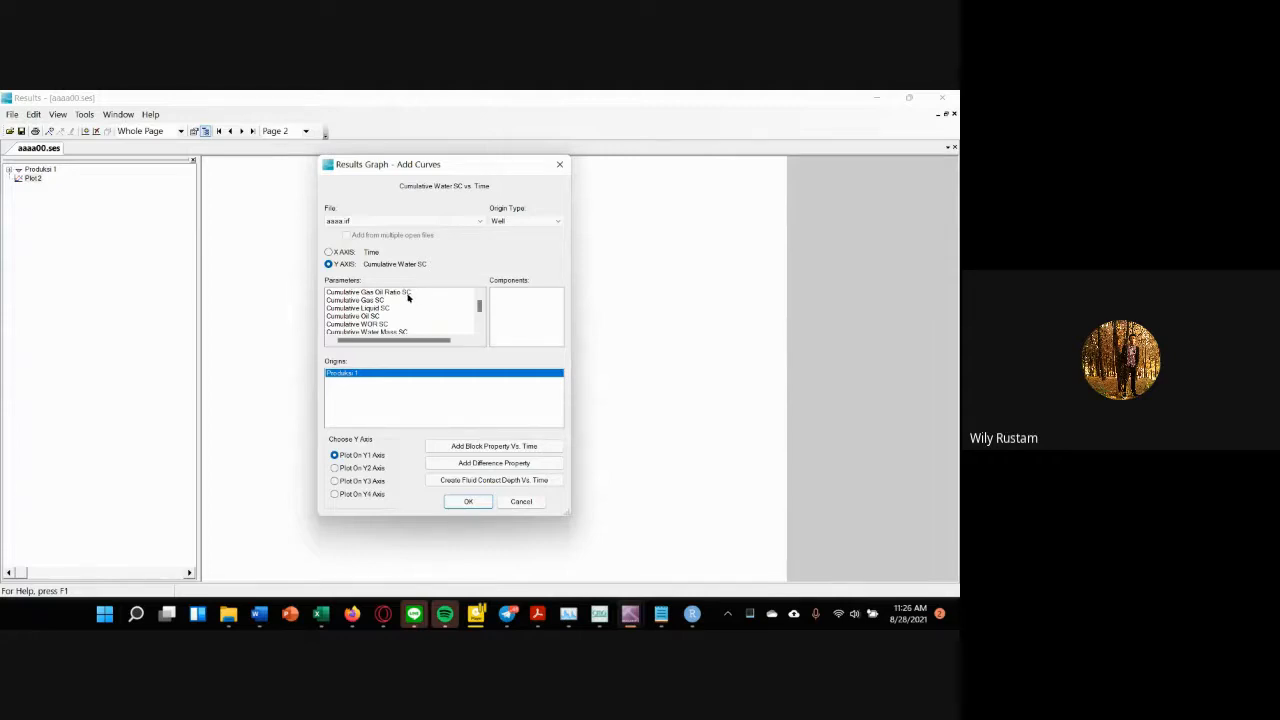
scroll(410, 303, down, 1)
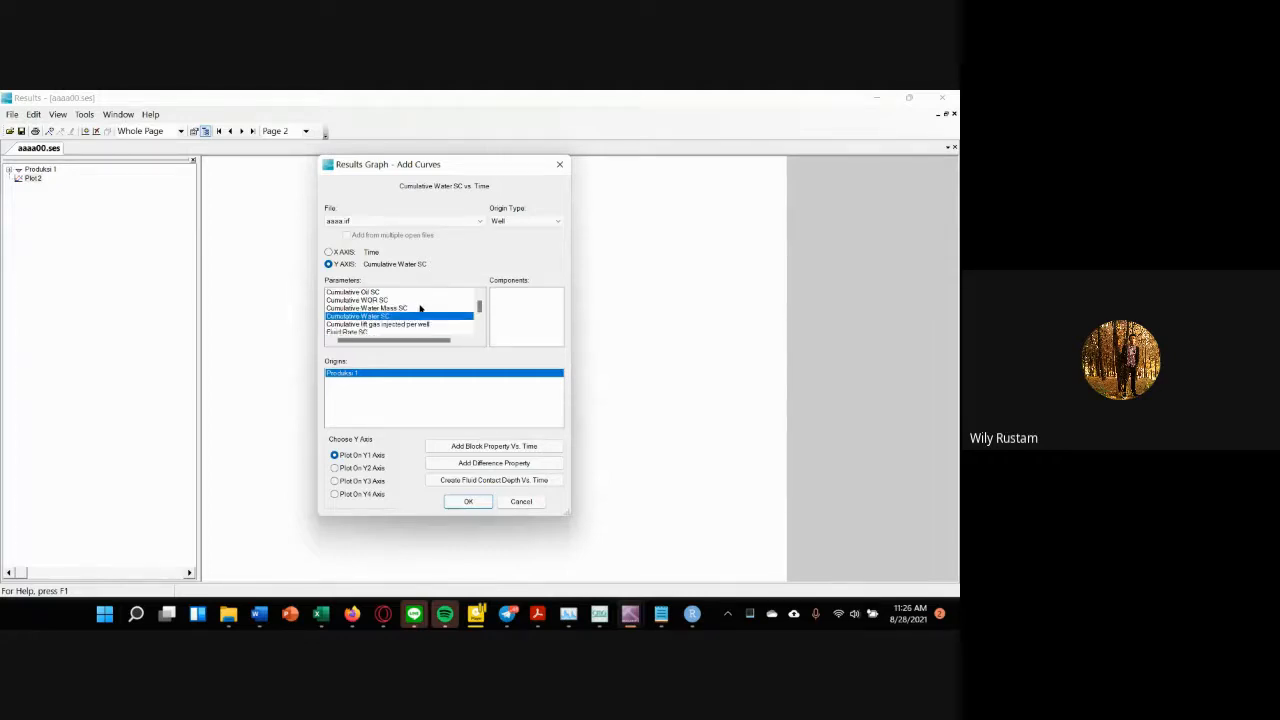
scroll(420, 316, down, 1)
scroll(418, 316, up, 1)
scroll(415, 318, down, 6)
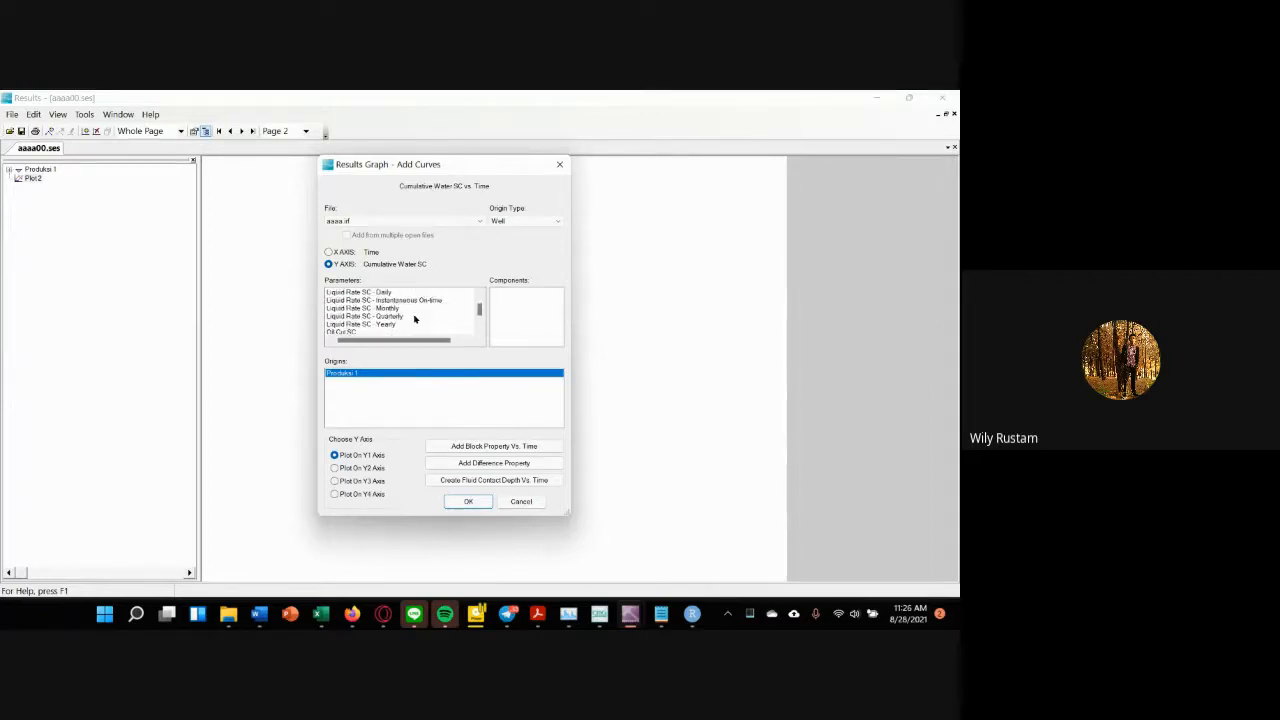
scroll(415, 318, up, 1)
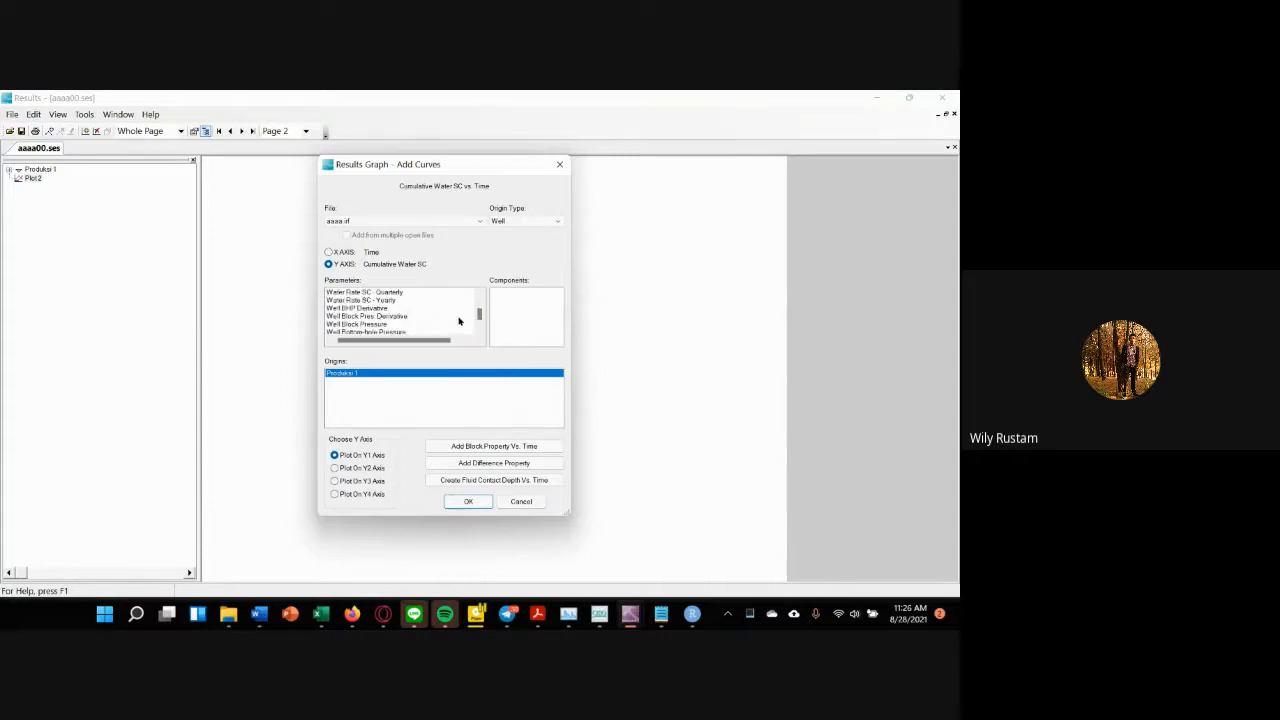
scroll(468, 318, up, 1)
drag(481, 314, 480, 299)
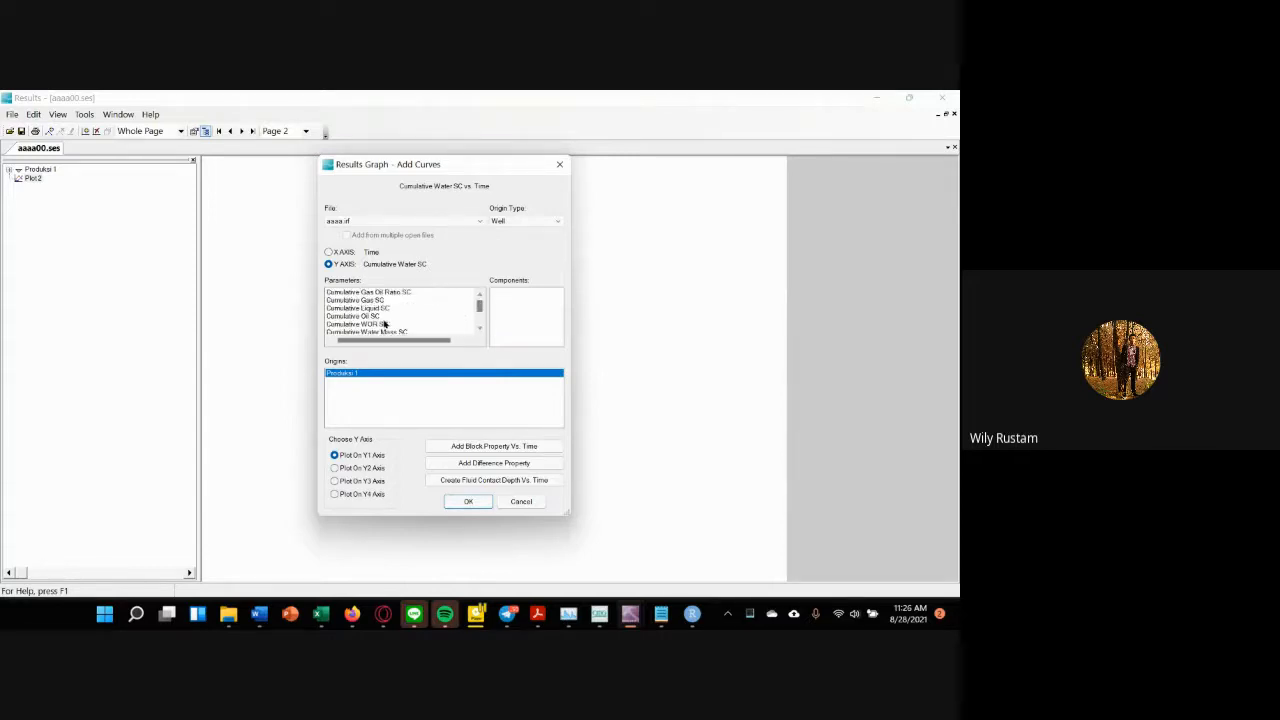
scroll(404, 323, down, 1)
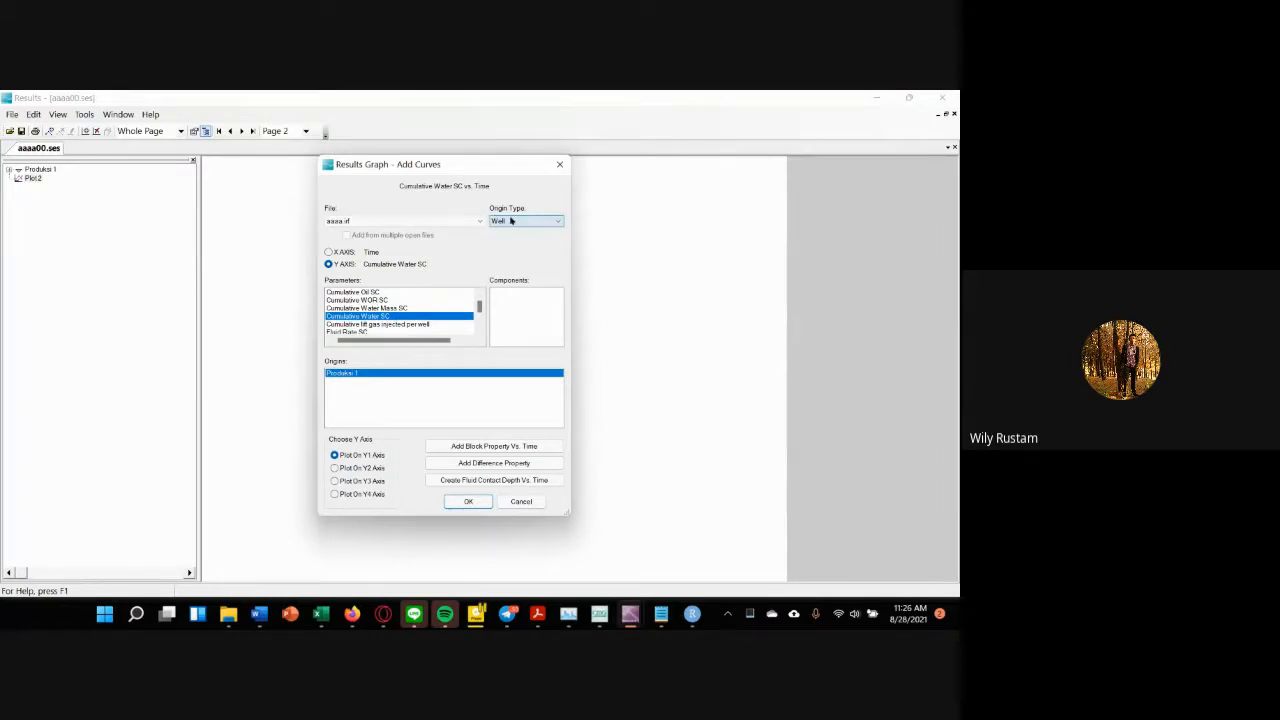
click(467, 502)
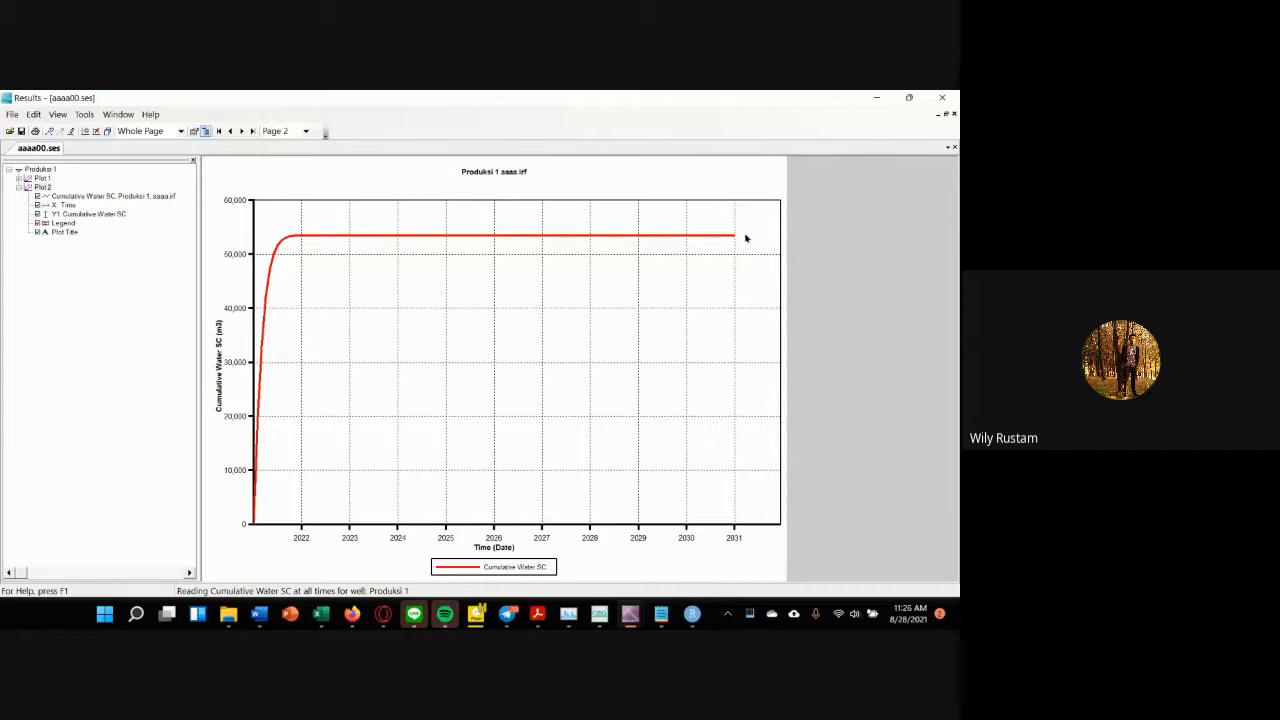
Step: Check the end of the cumulative water curve and add a third, empty plot to the session
mouse_move(733, 238)
right_click(452, 306)
click(505, 328)
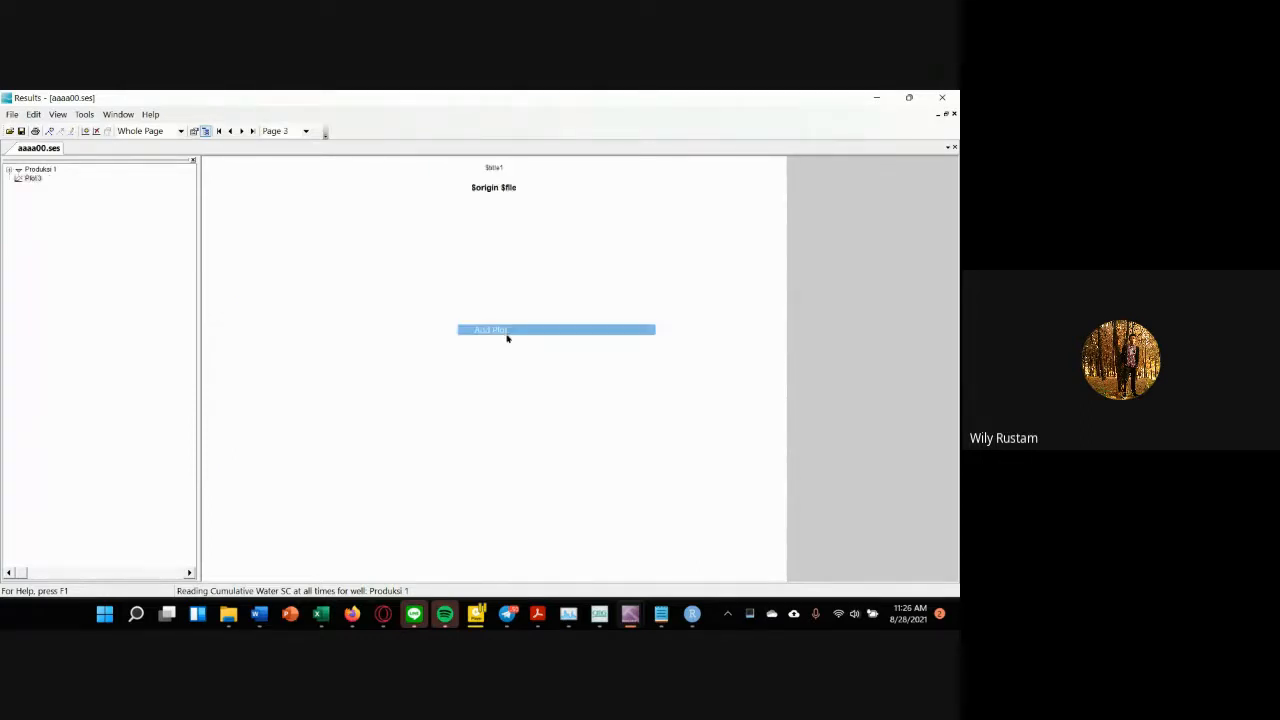
Step: Add a Water Cut SC versus time curve for well Produksi 1 to the third plot on the Y1 axis
right_click(490, 307)
click(530, 360)
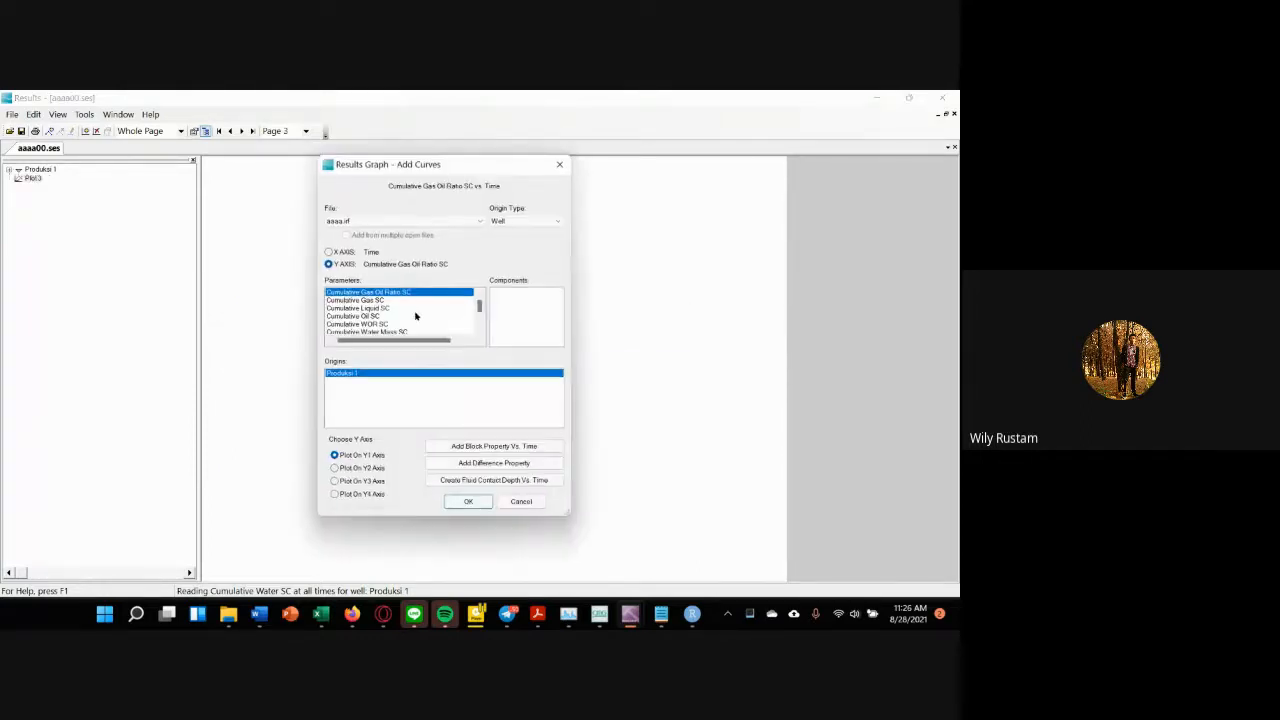
scroll(421, 318, down, 6)
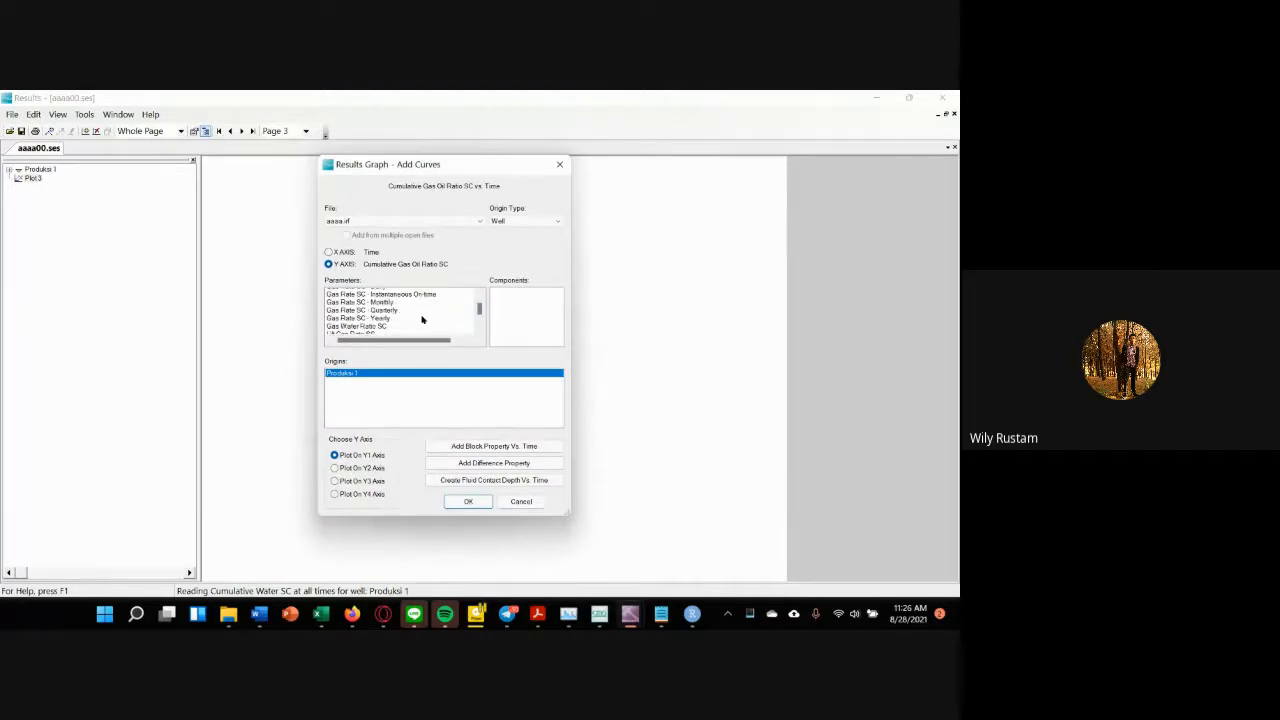
scroll(421, 318, down, 4)
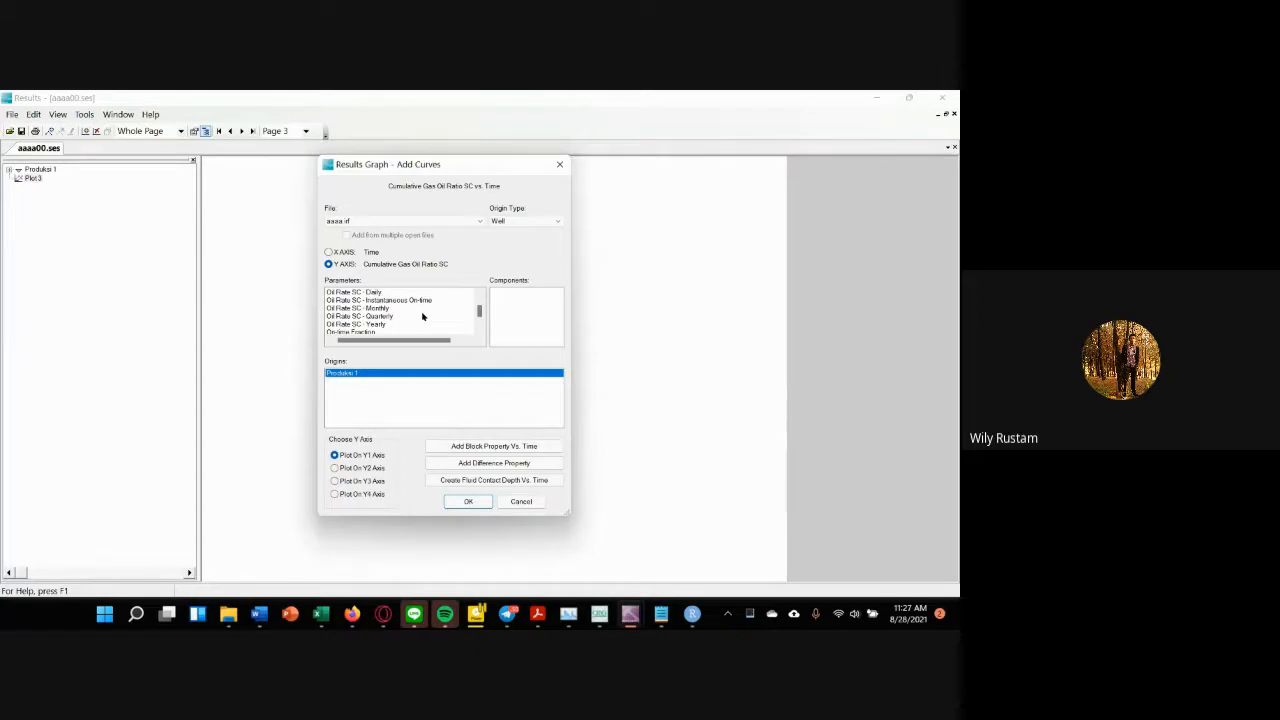
scroll(422, 316, down, 6)
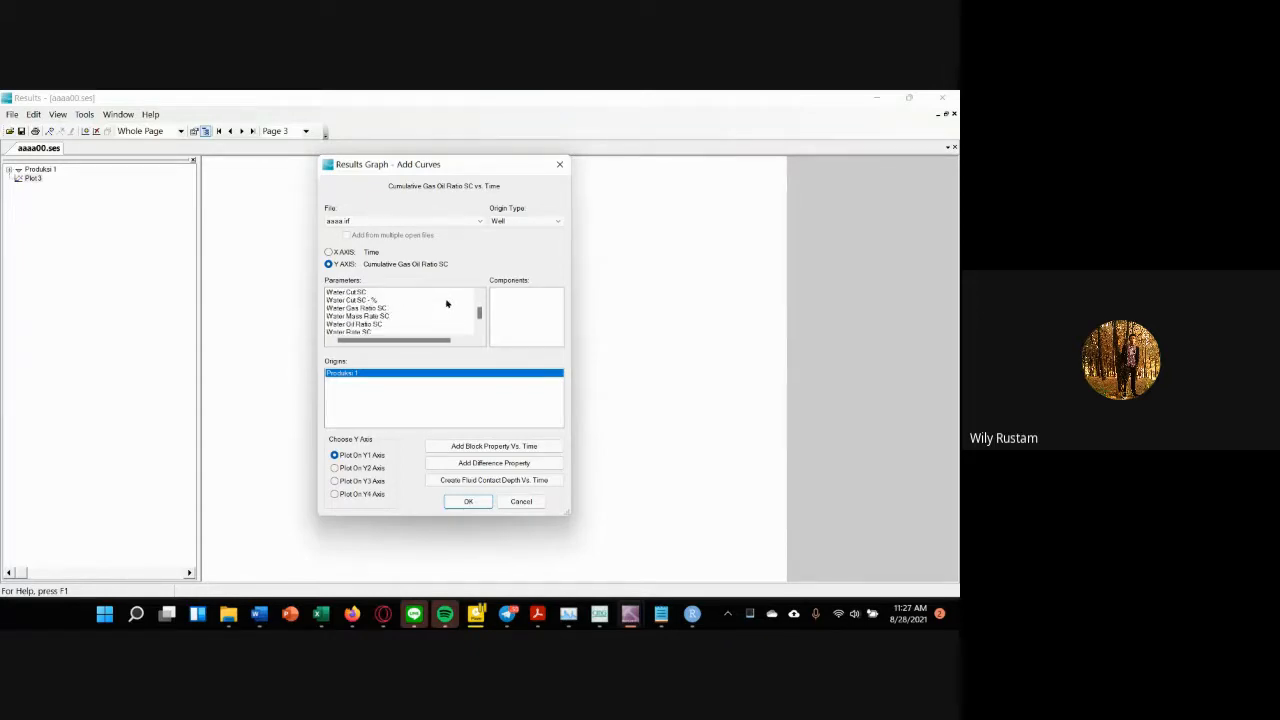
scroll(445, 304, up, 1)
click(363, 317)
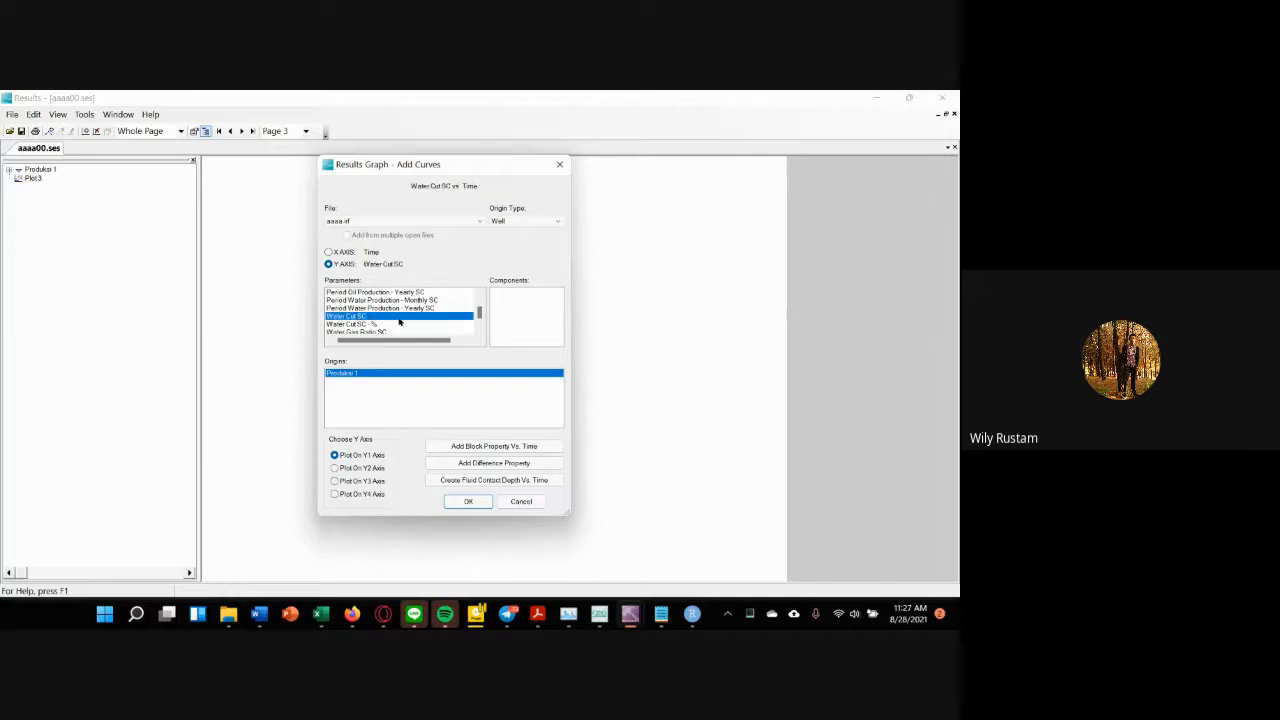
click(400, 324)
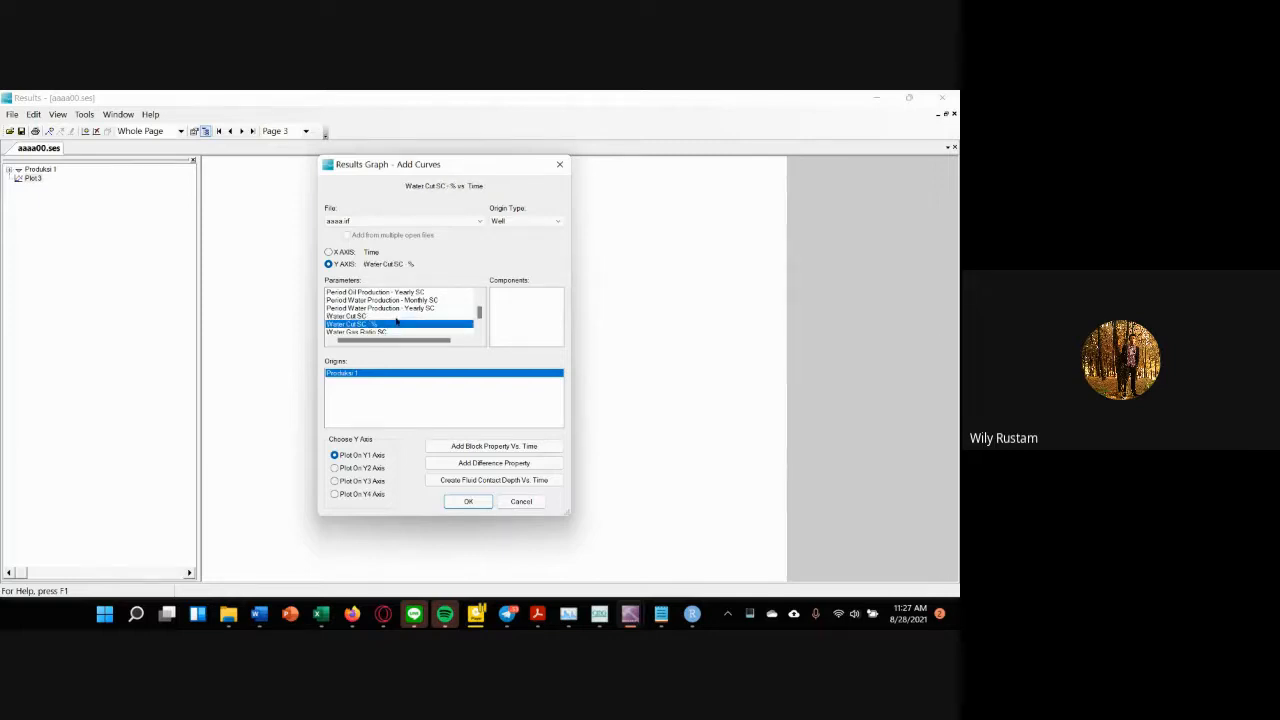
click(395, 316)
click(470, 502)
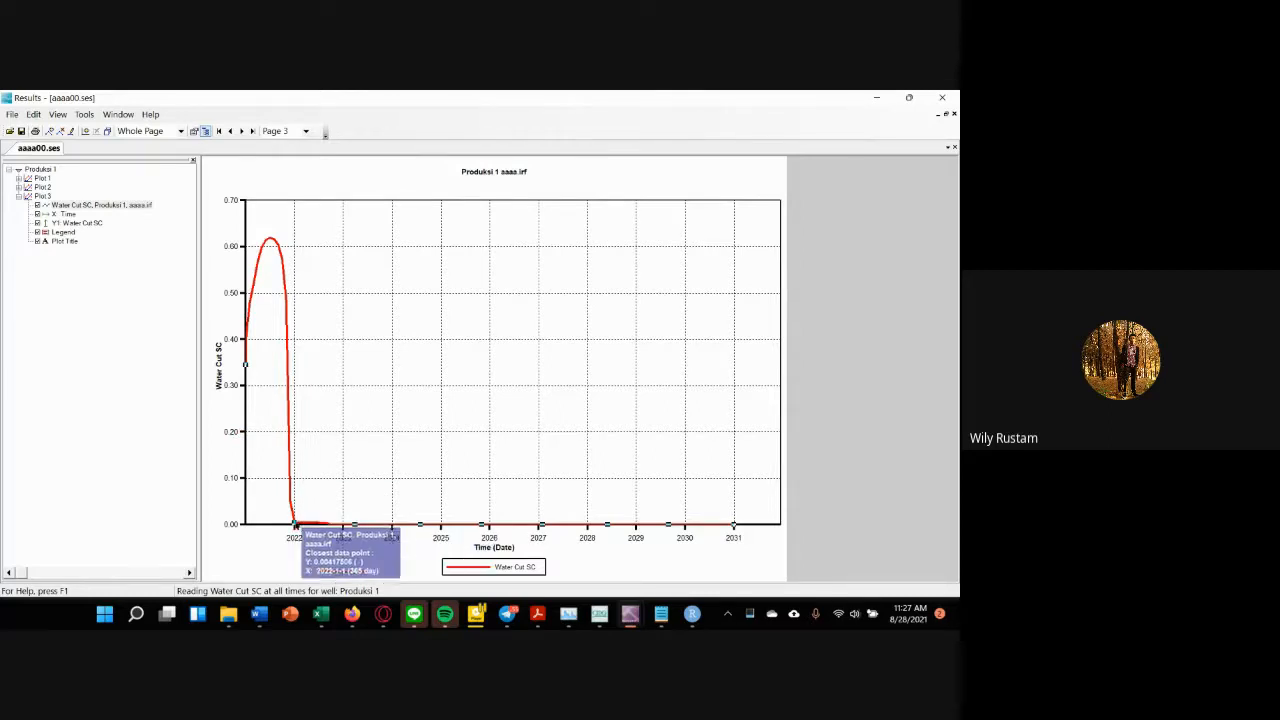
Step: Compare the cumulative water plot with the water cut plot by switching between Plot 2 and Plot 3
click(42, 187)
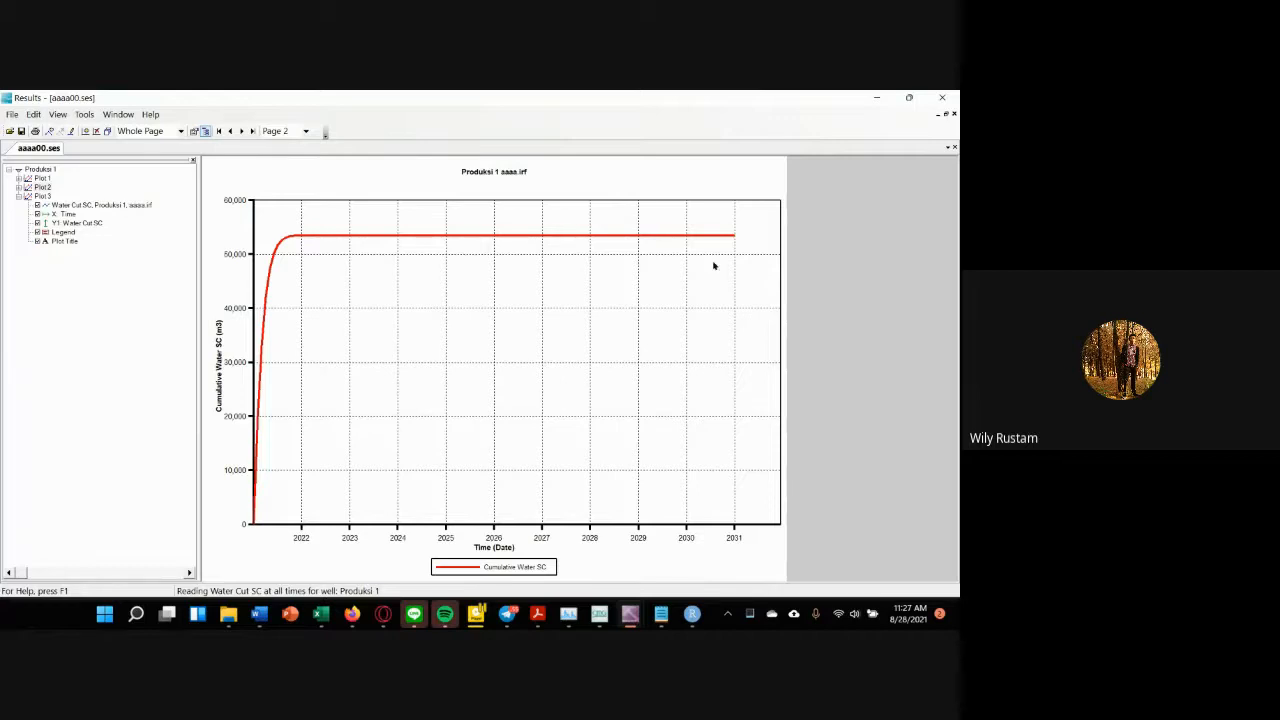
click(43, 196)
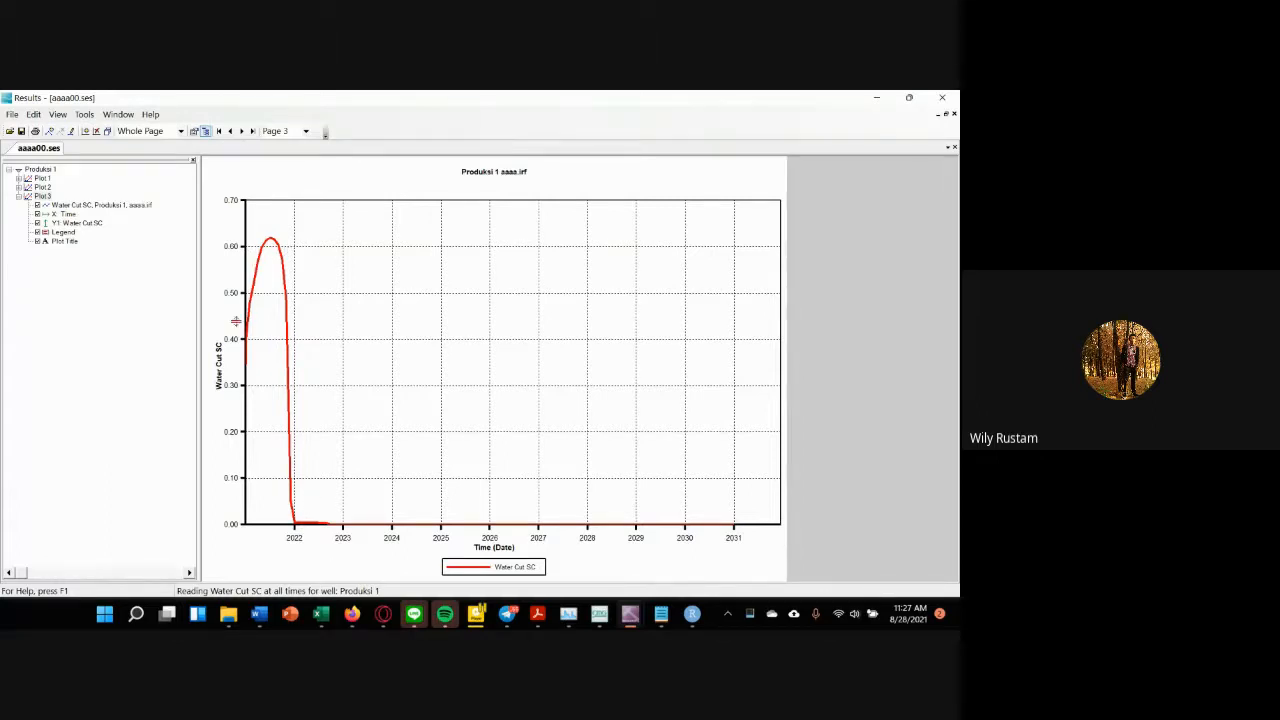
click(42, 187)
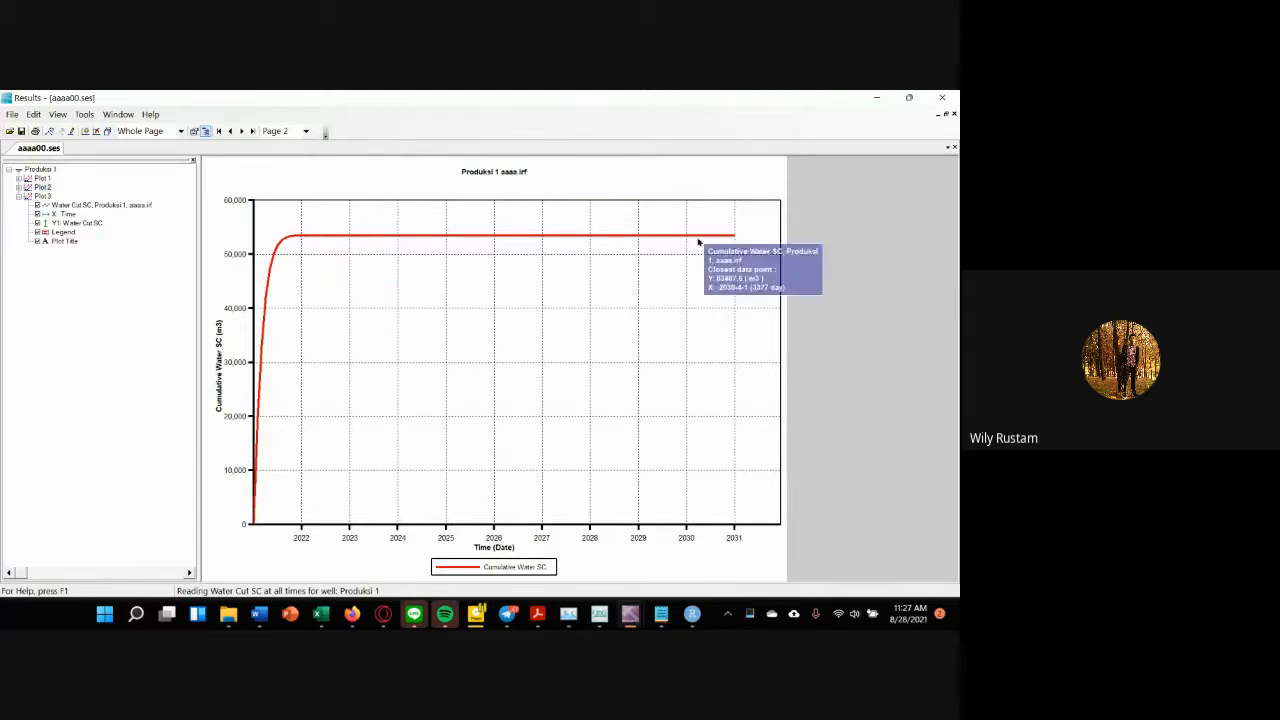
click(42, 196)
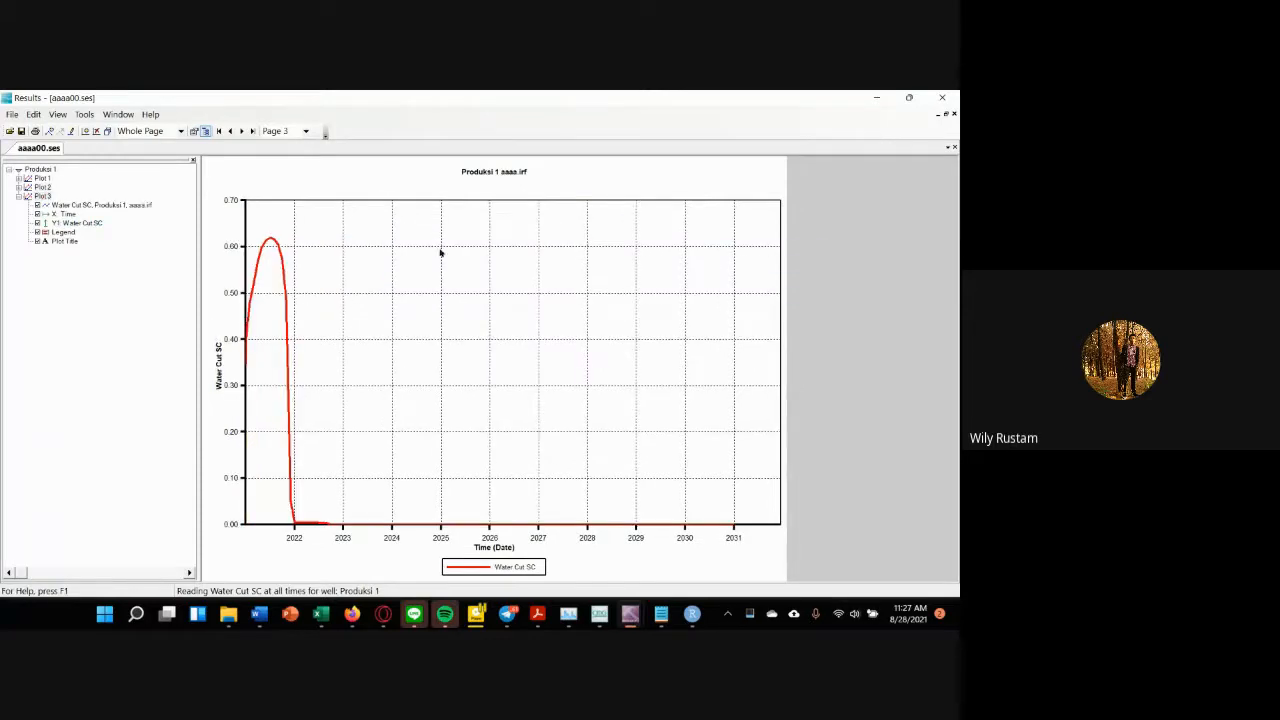
Step: Add a fourth, empty plot to the session and start adding a curve to it
right_click(503, 272)
click(542, 298)
right_click(540, 306)
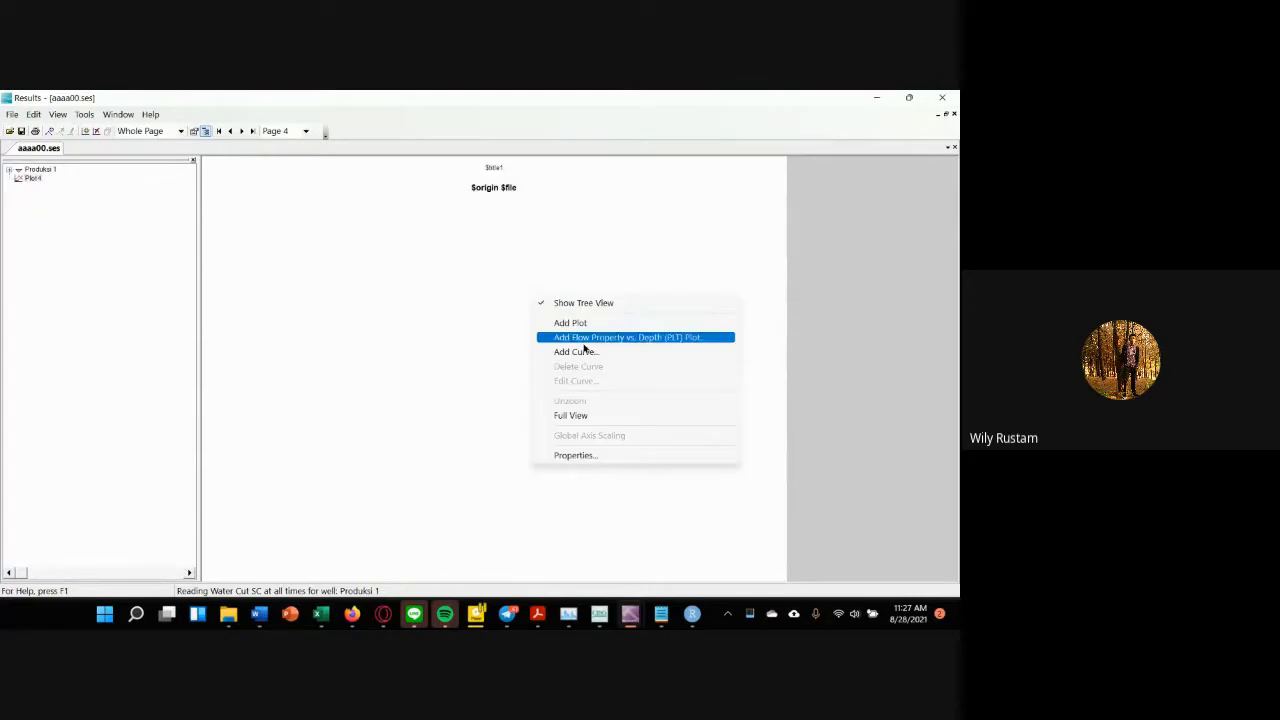
click(560, 350)
Step: Examine the list of well parameters available for the new curve on the fourth plot
scroll(430, 318, down, 3)
scroll(430, 318, down, 10)
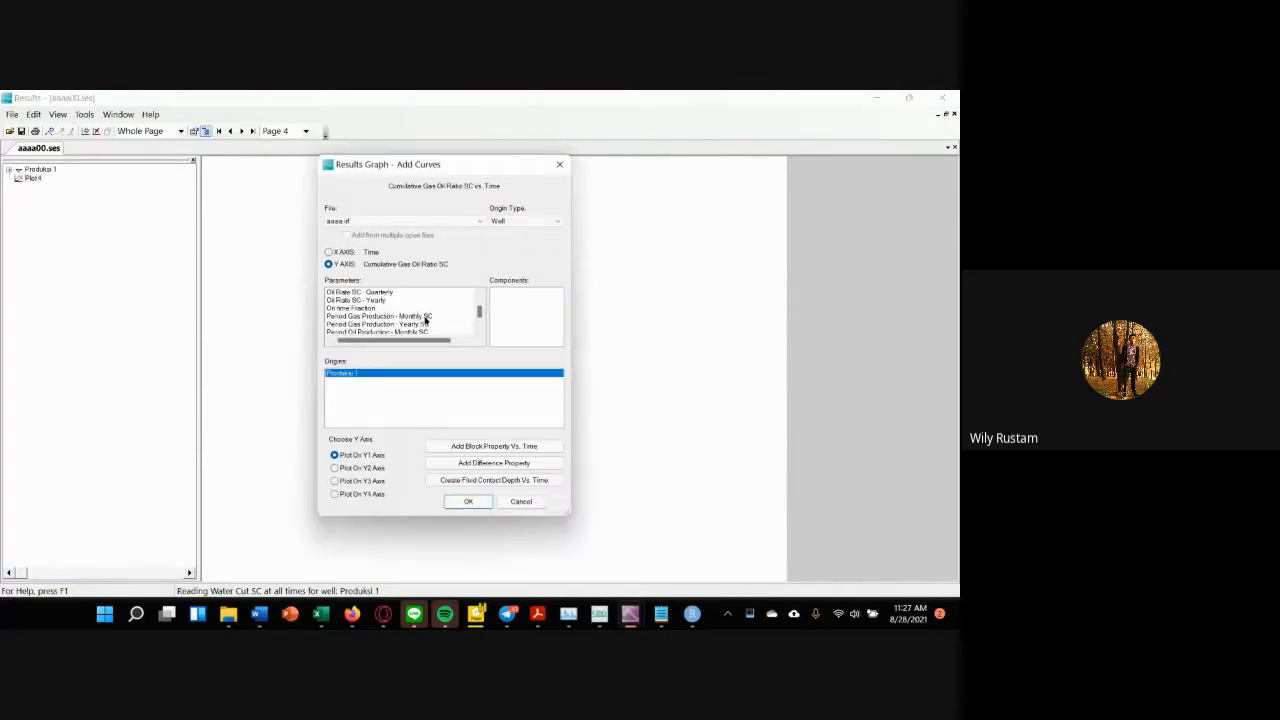
scroll(443, 314, down, 8)
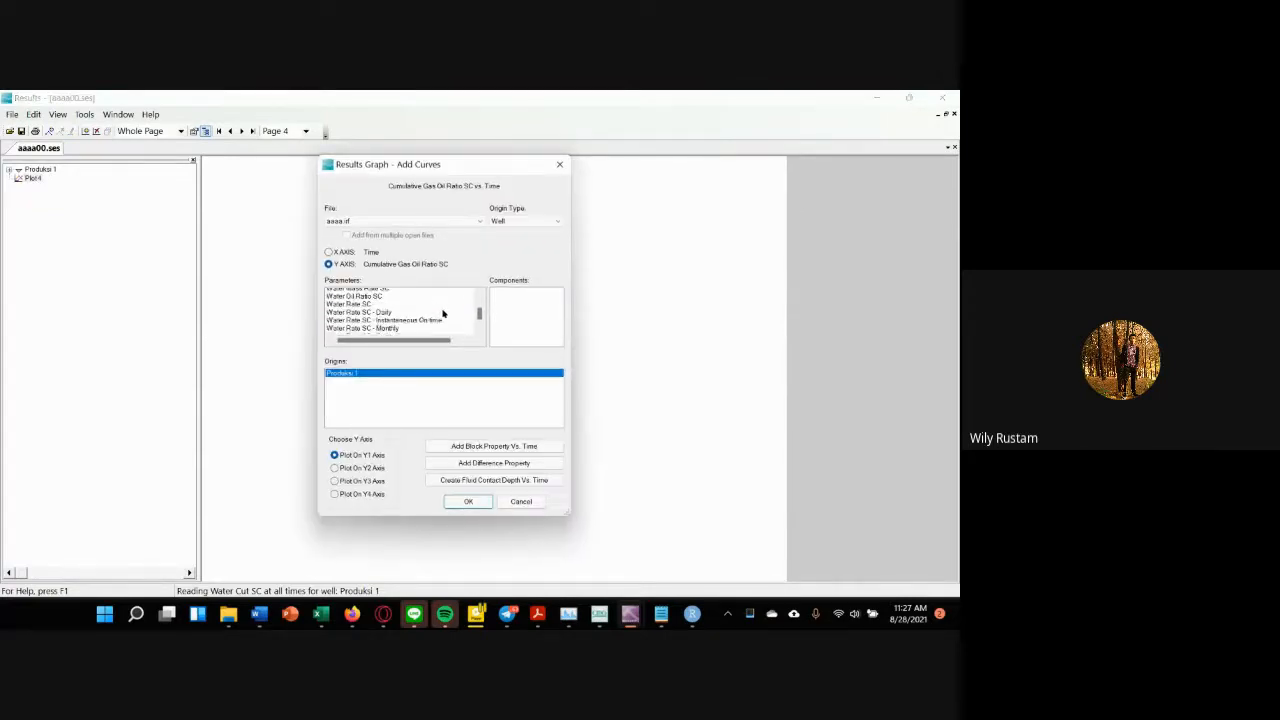
scroll(450, 312, up, 15)
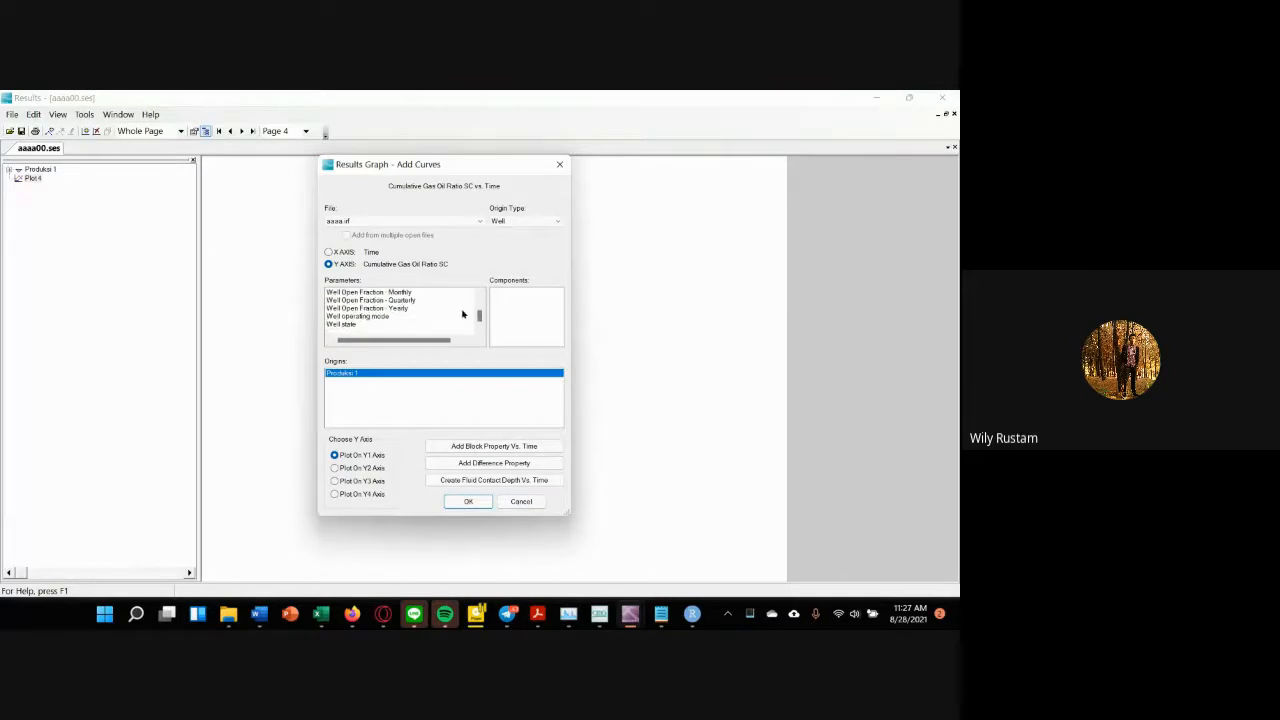
scroll(453, 318, down, 8)
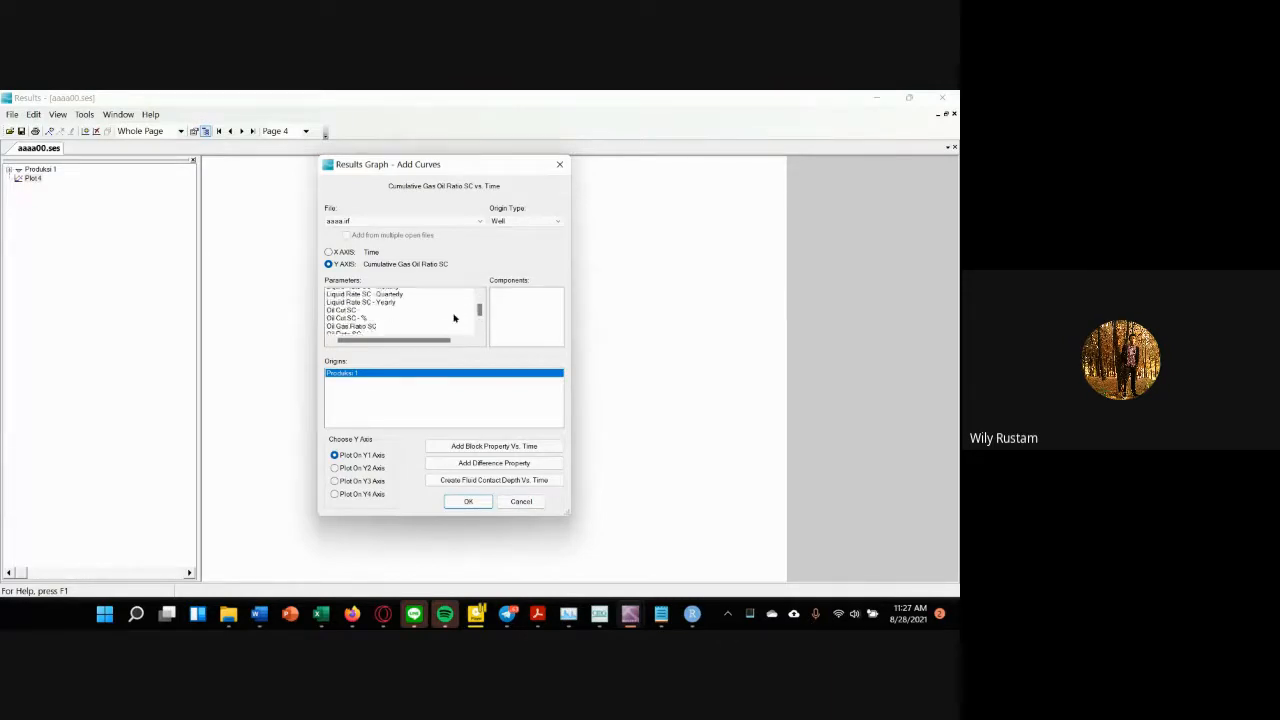
scroll(455, 314, down, 6)
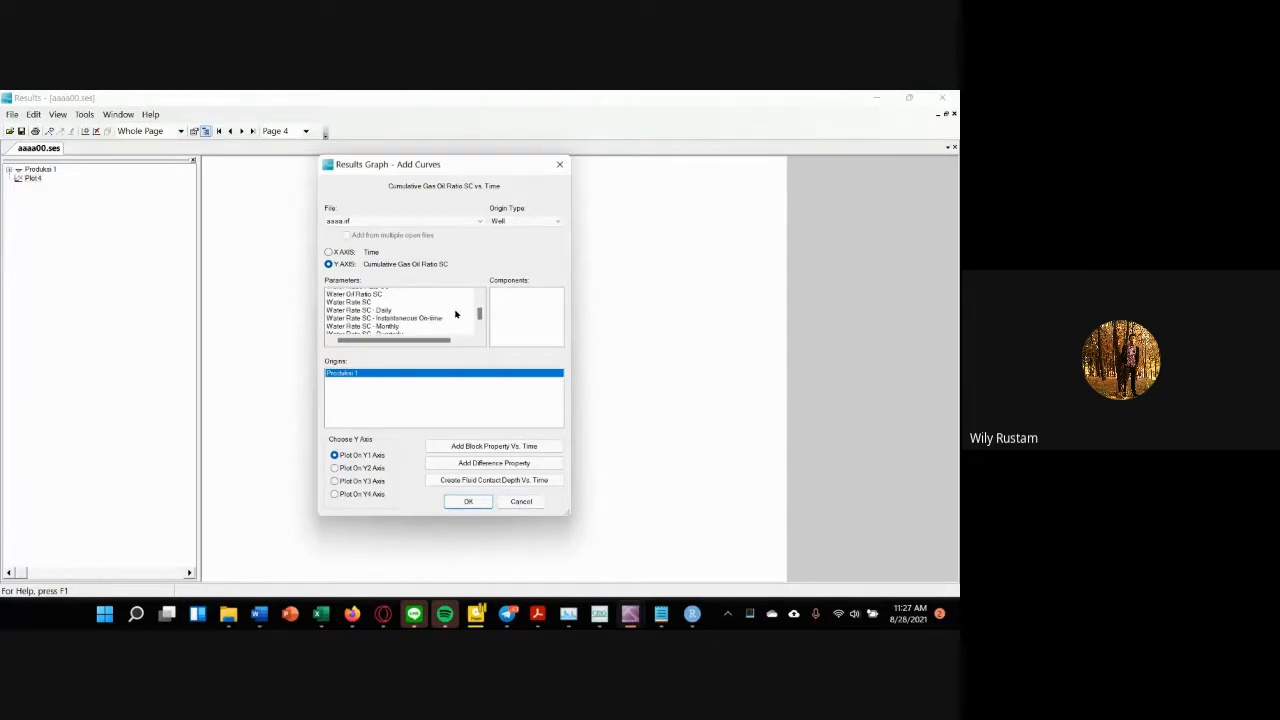
Step: Set the origin type of the new curve on the fourth plot to Sector (Region)
click(551, 221)
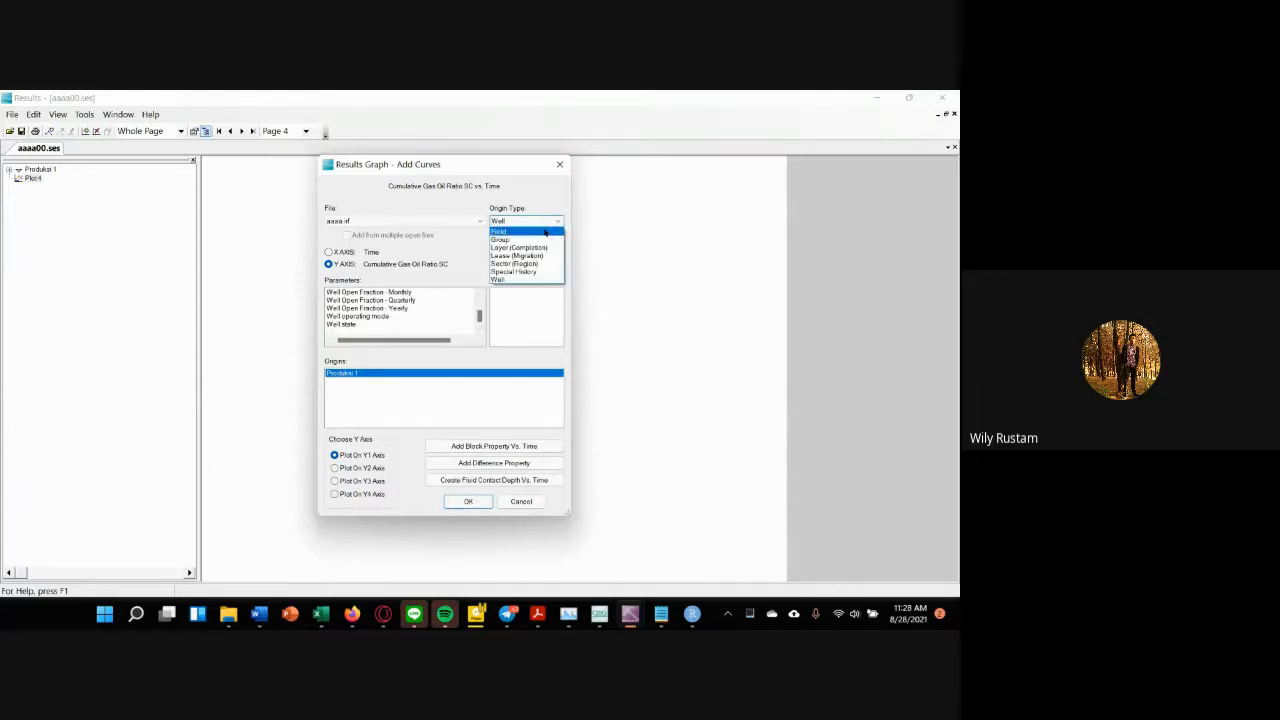
click(500, 231)
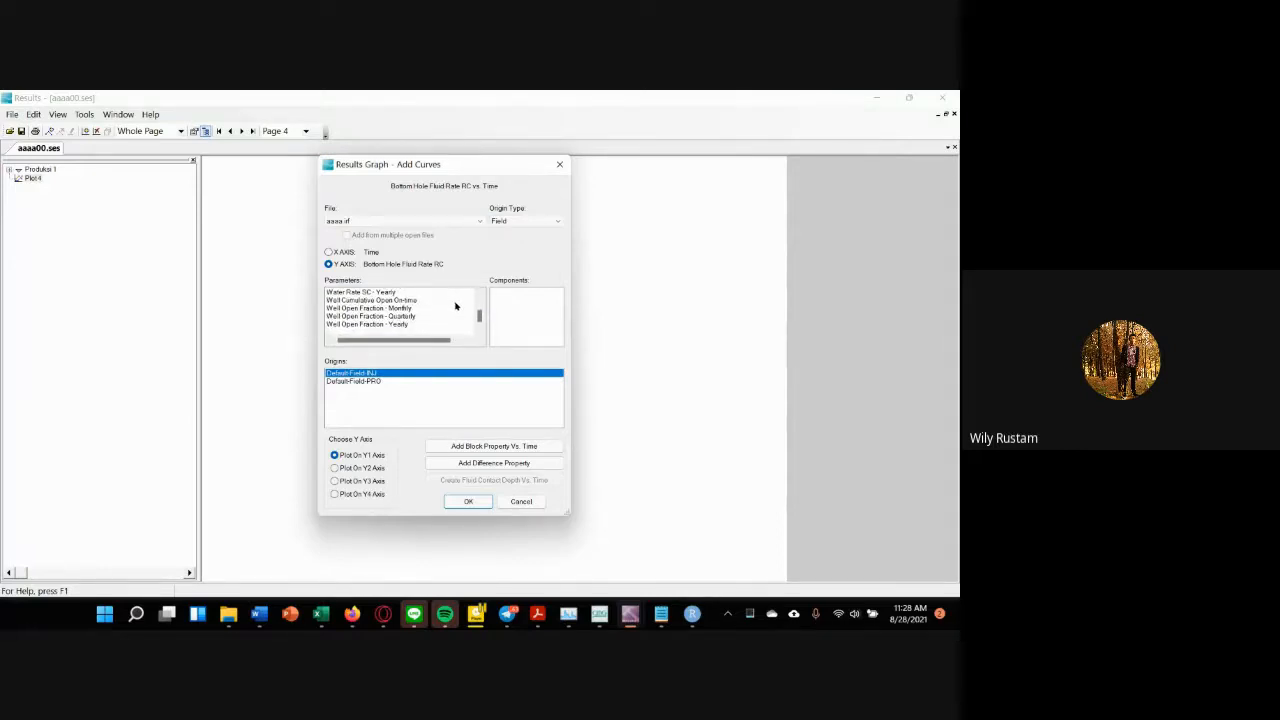
click(559, 223)
click(559, 223)
click(559, 223)
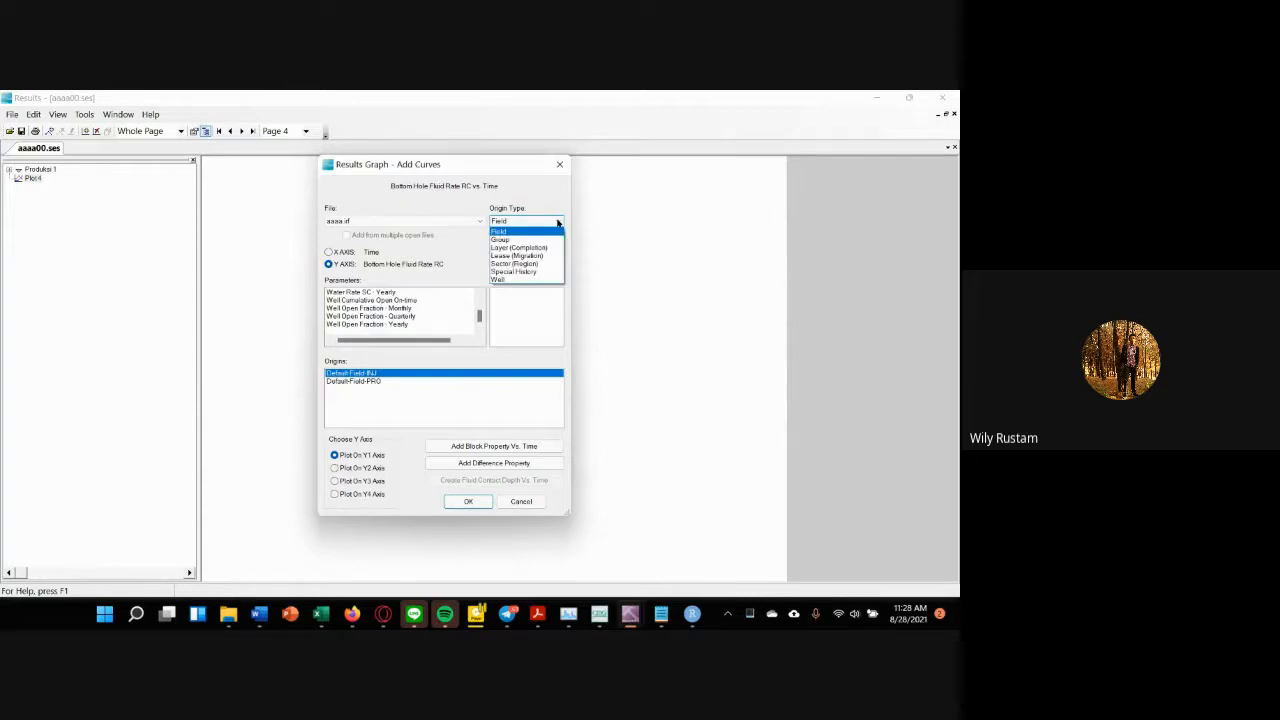
click(549, 263)
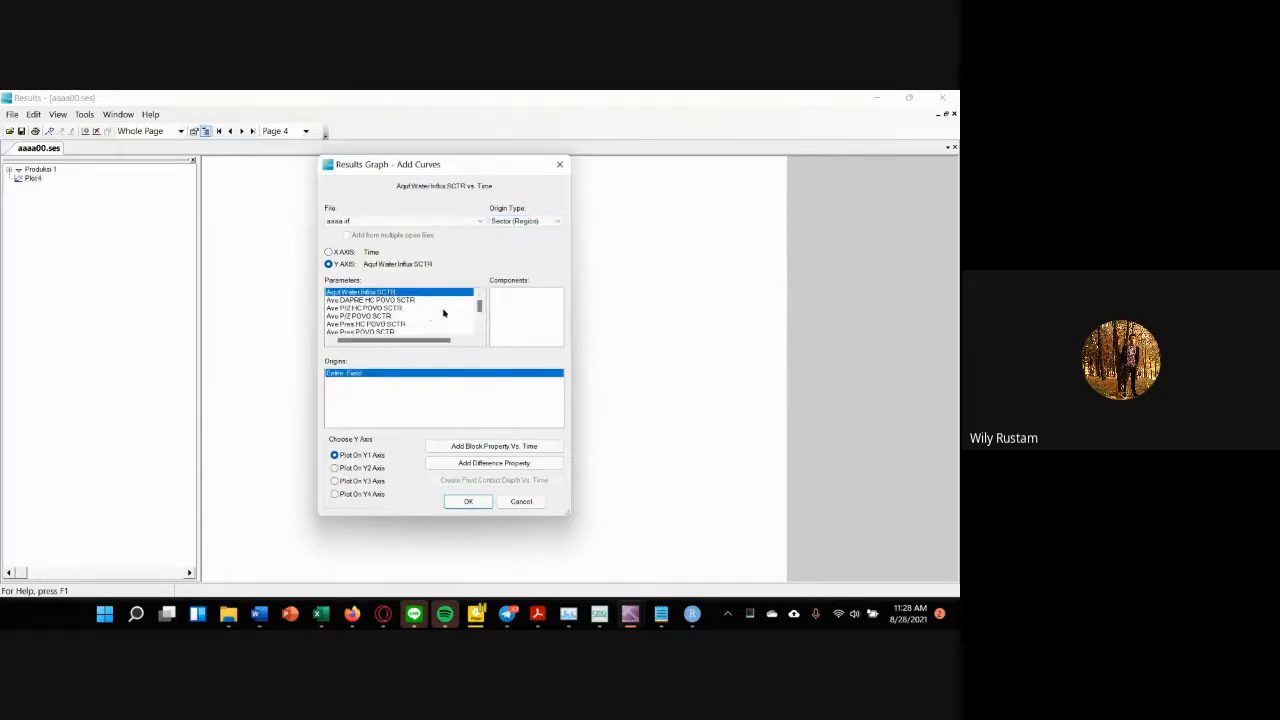
Step: Add an Oil Recovery Factor SCTR versus time curve for the Entire Field to the fourth plot on the Y1 axis
scroll(445, 314, down, 15)
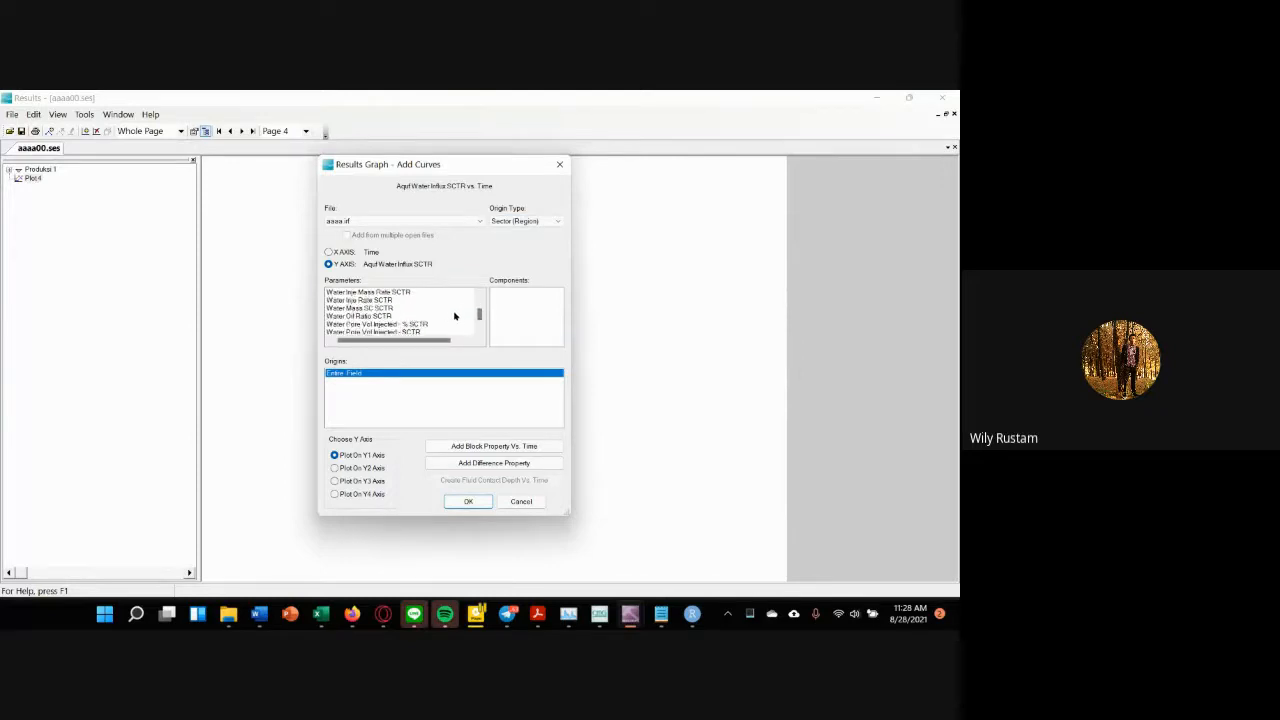
scroll(454, 316, up, 5)
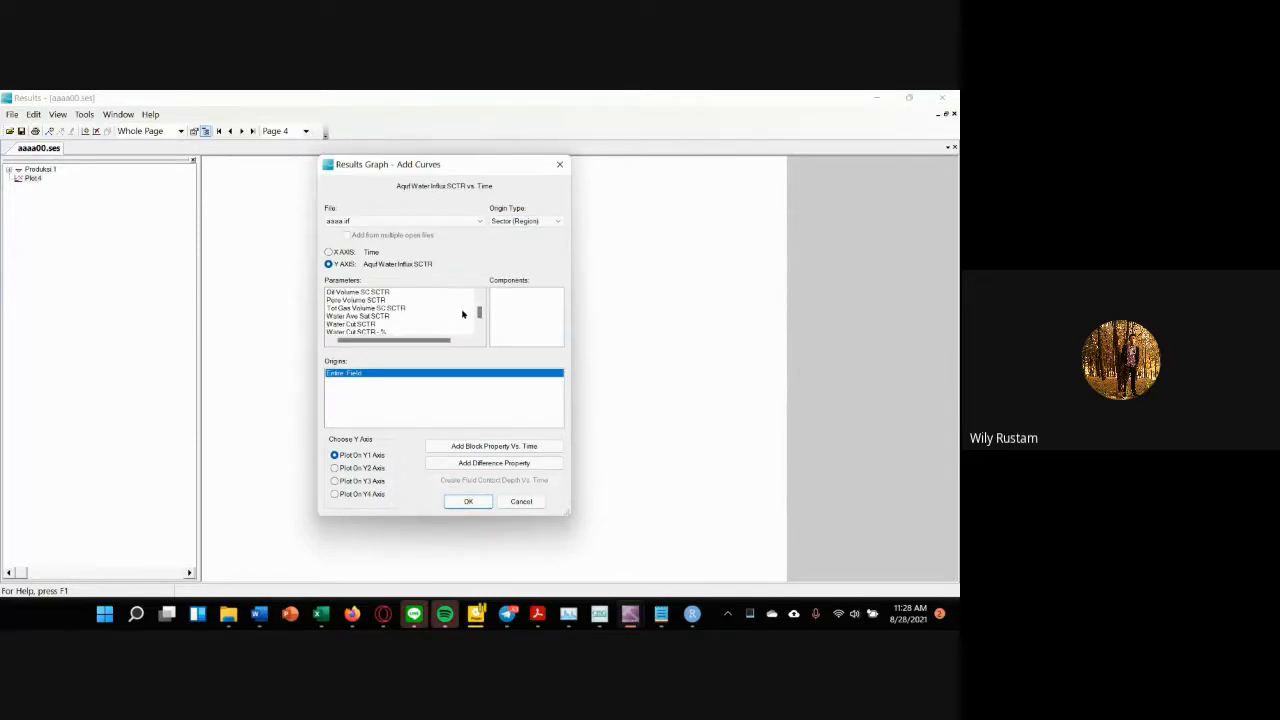
click(481, 295)
click(481, 295)
click(481, 295)
click(481, 295)
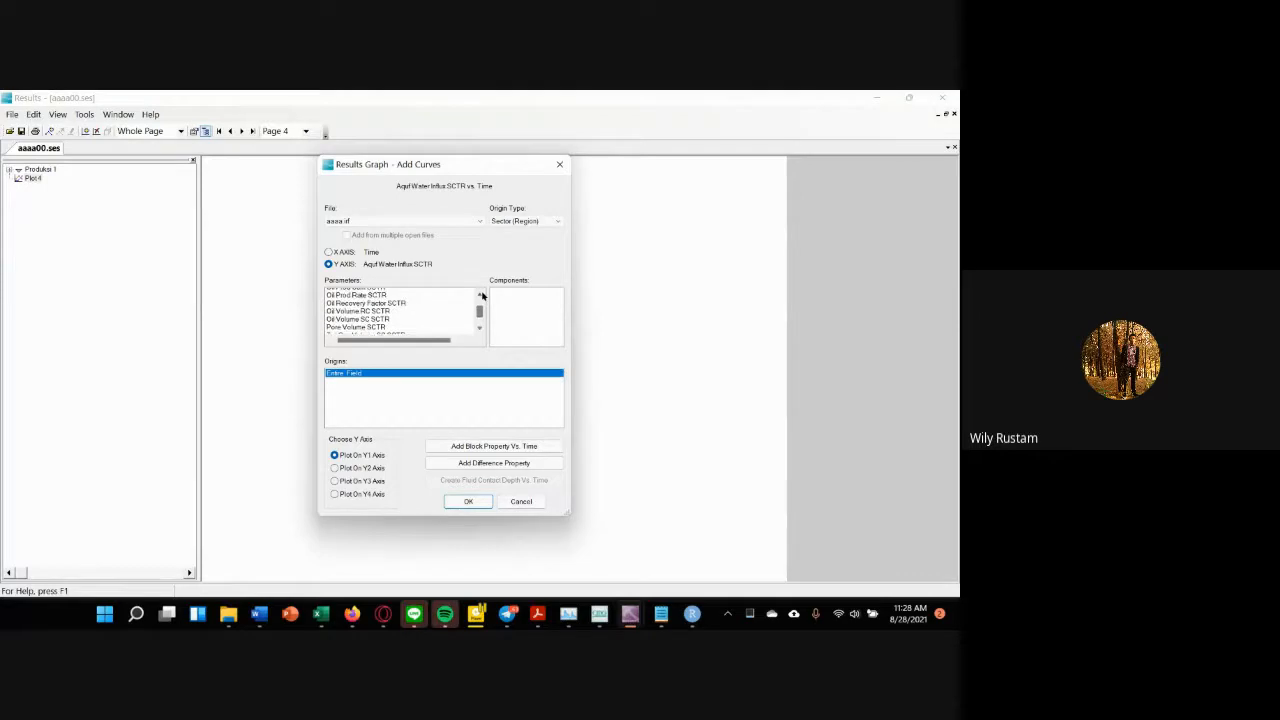
click(481, 295)
click(405, 306)
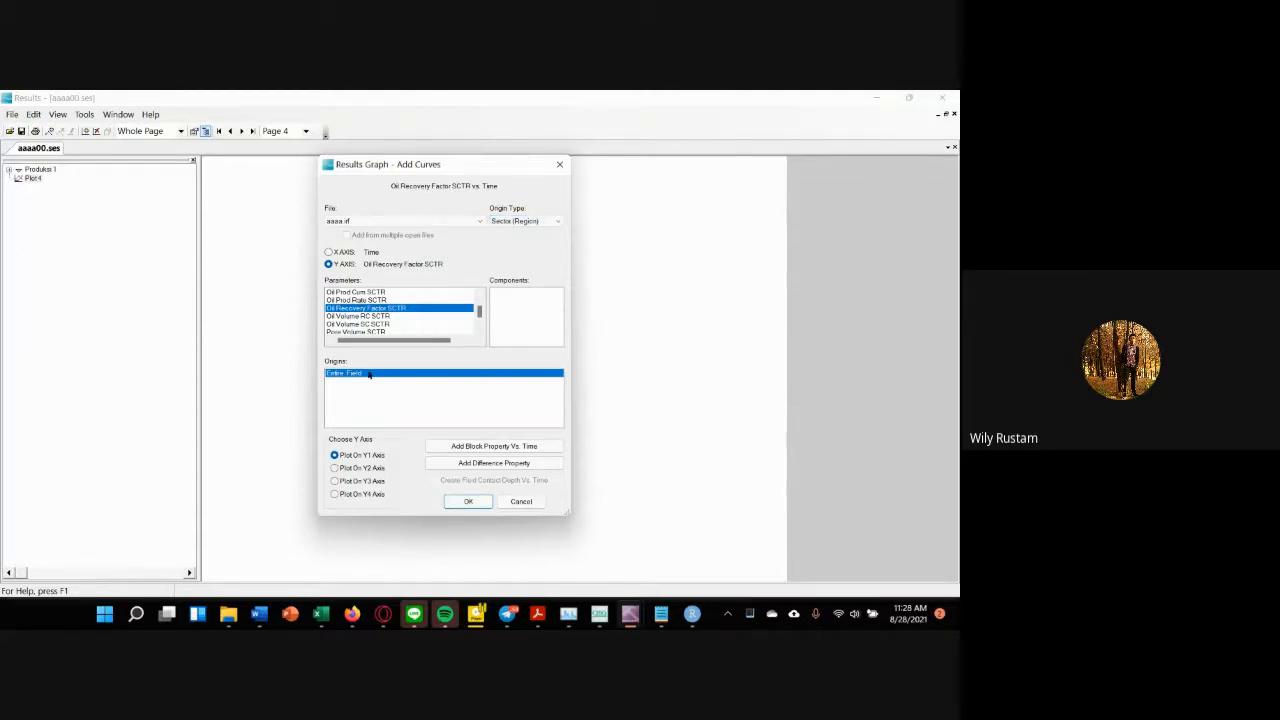
click(468, 500)
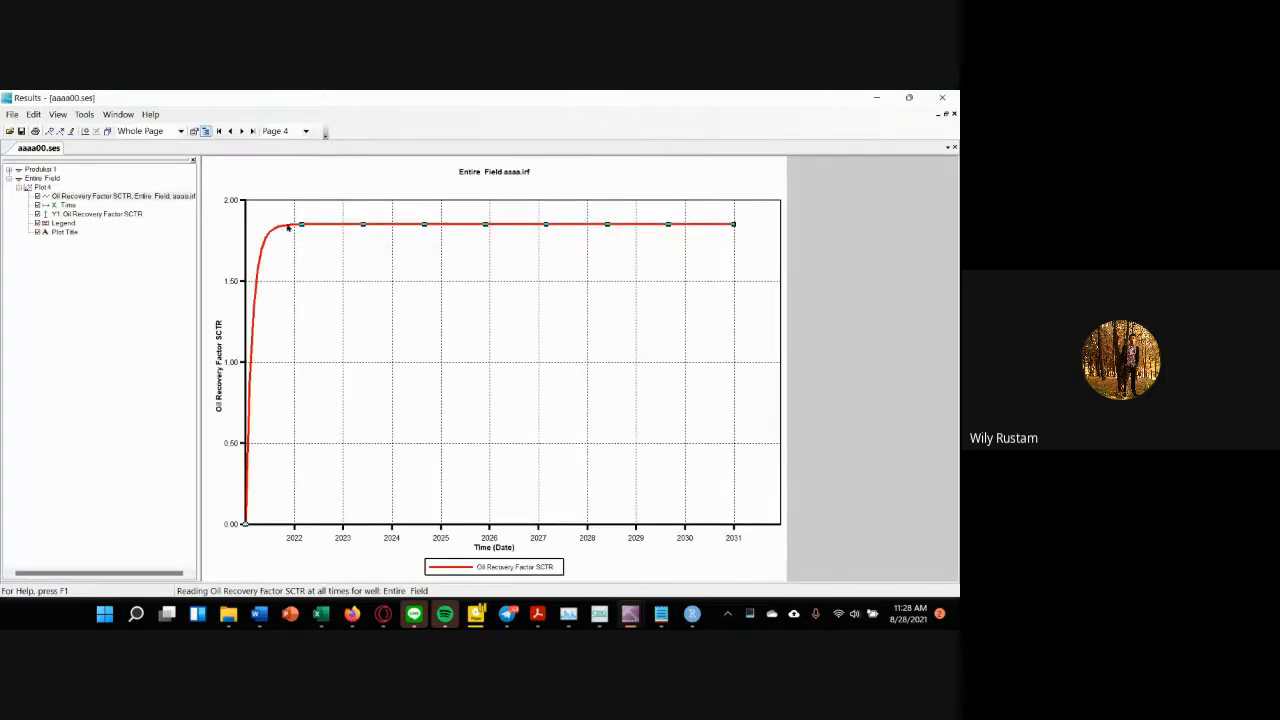
Step: Read the oil recovery factor at the curve's end in 2031, check the simulator run log in Builder and return to the plot
mouse_move(734, 227)
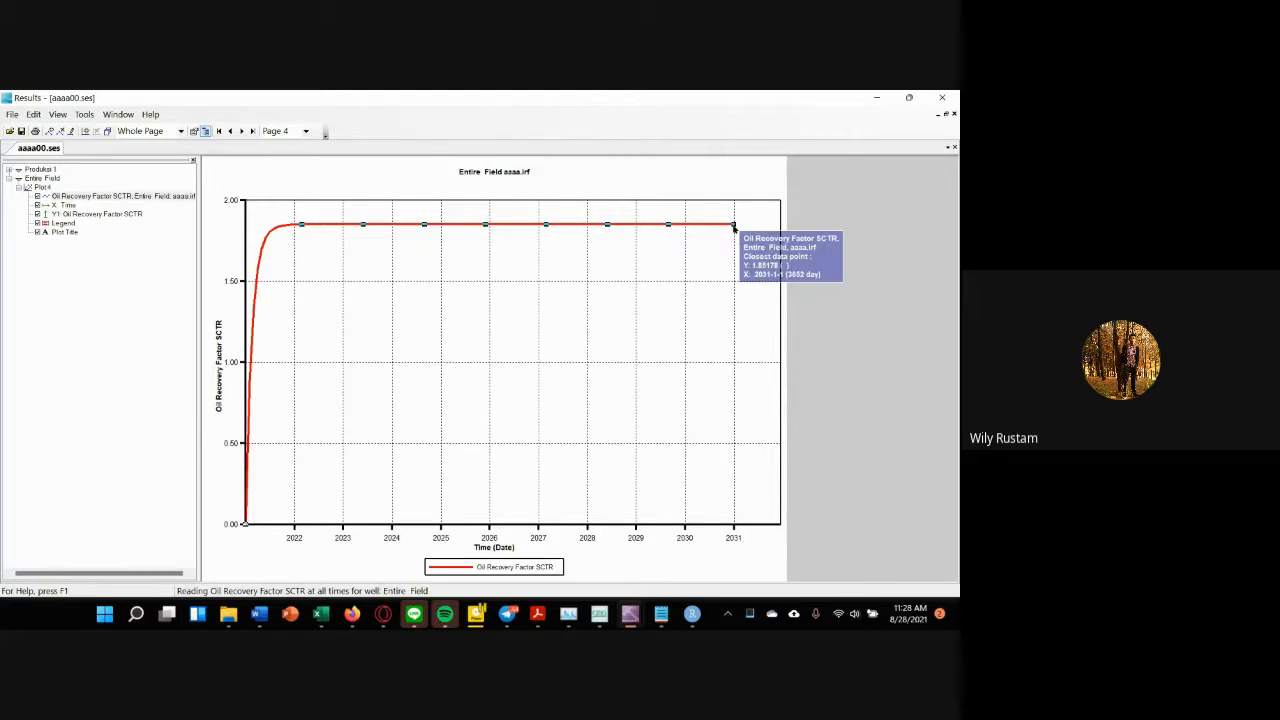
click(630, 613)
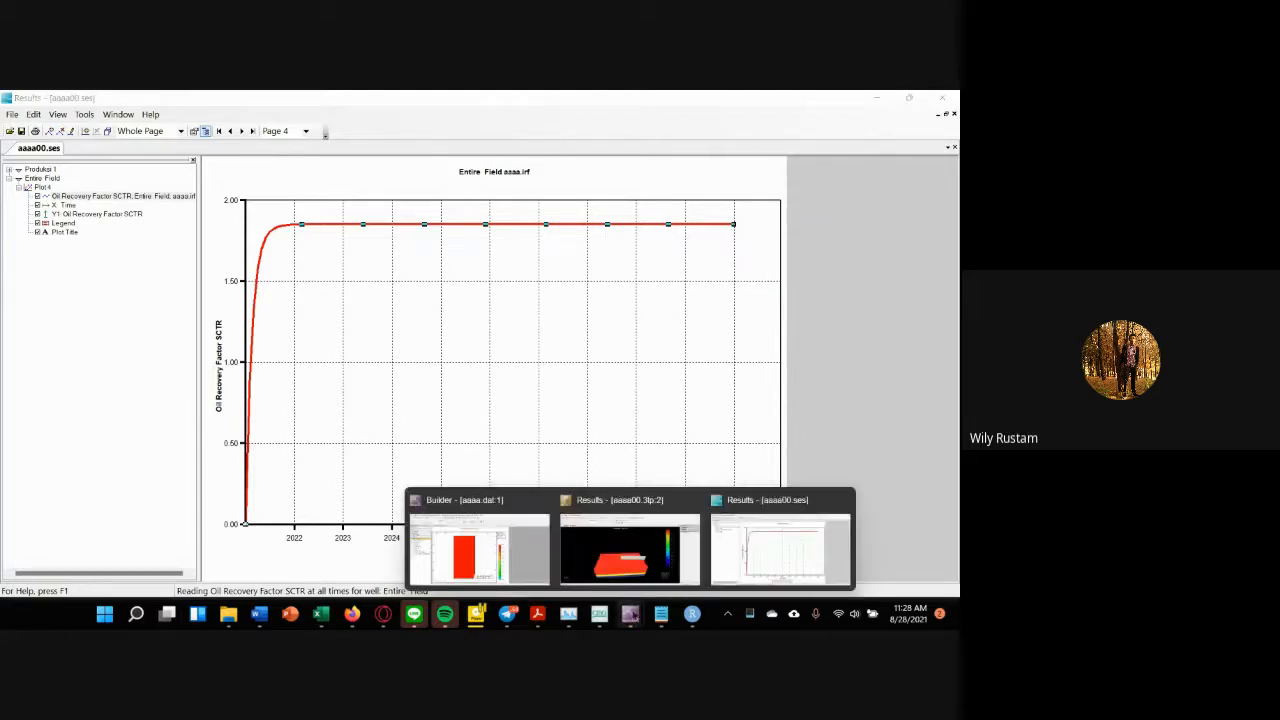
click(478, 545)
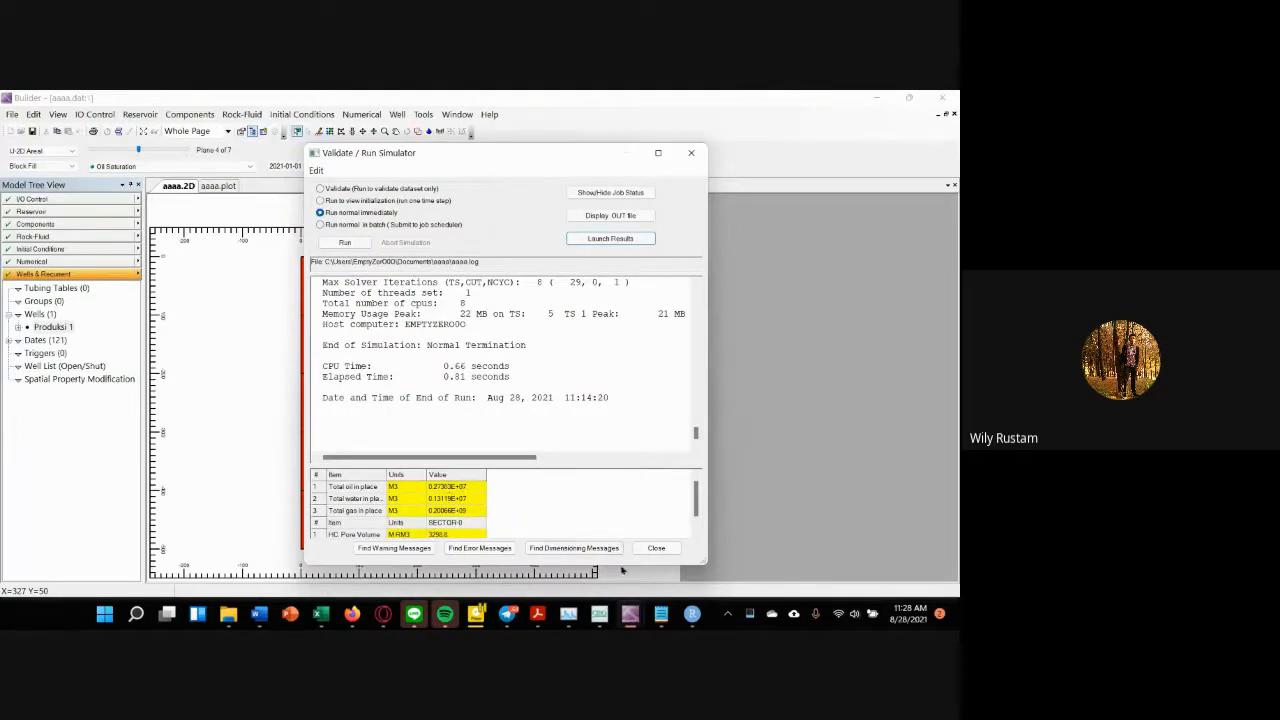
click(630, 613)
click(770, 545)
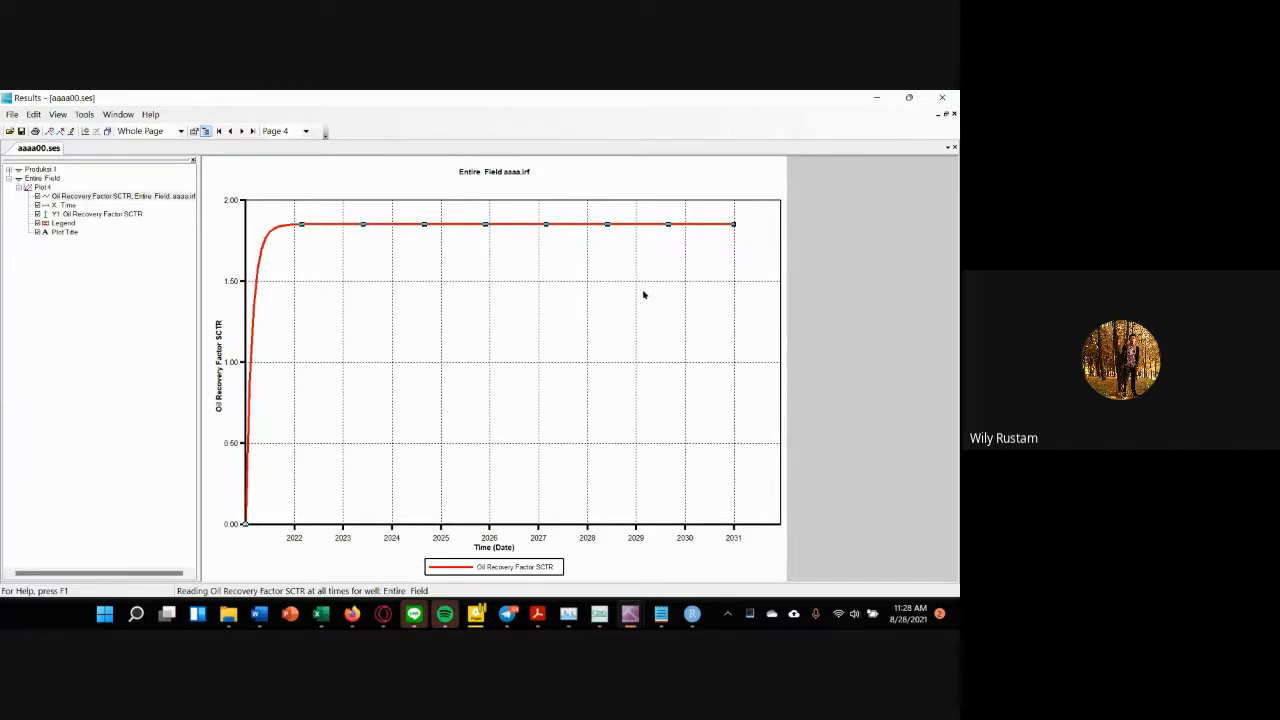
Step: Examine the 3D oil saturation model at the last date, 2031-01-01, viewing its layers from the side and from above
mouse_move(630, 613)
click(628, 540)
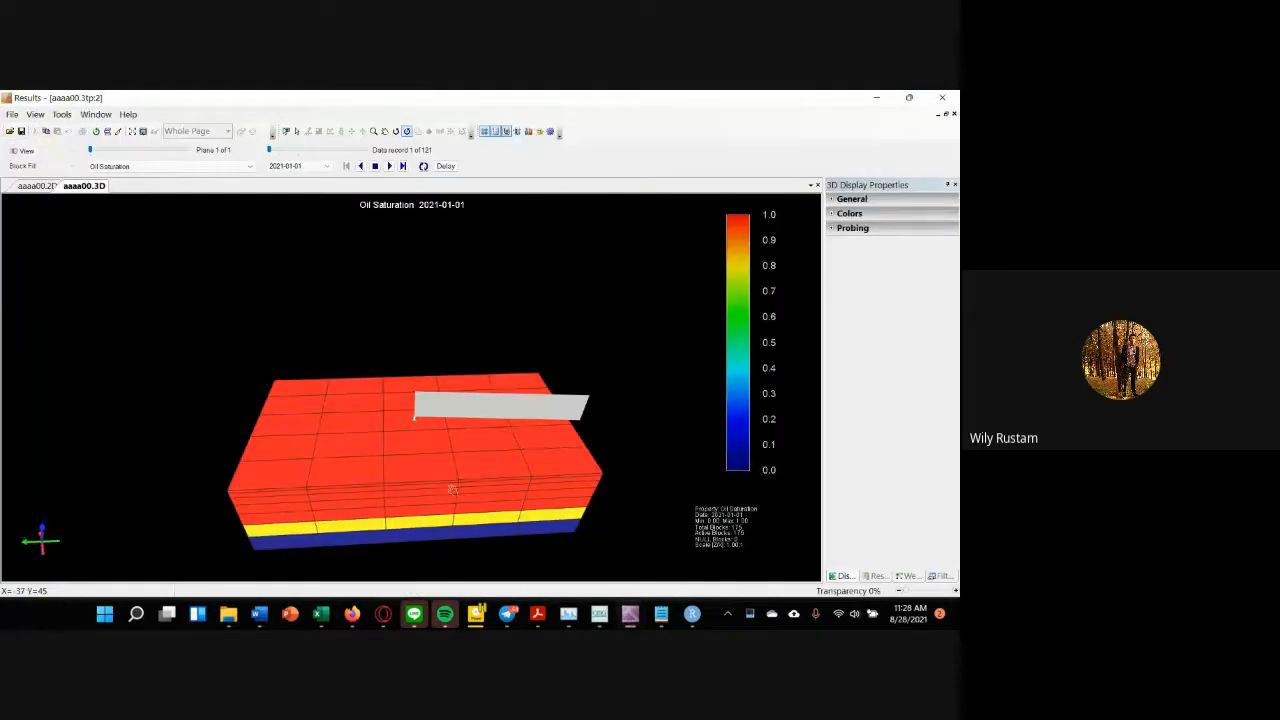
drag(269, 149, 378, 150)
drag(425, 488, 425, 446)
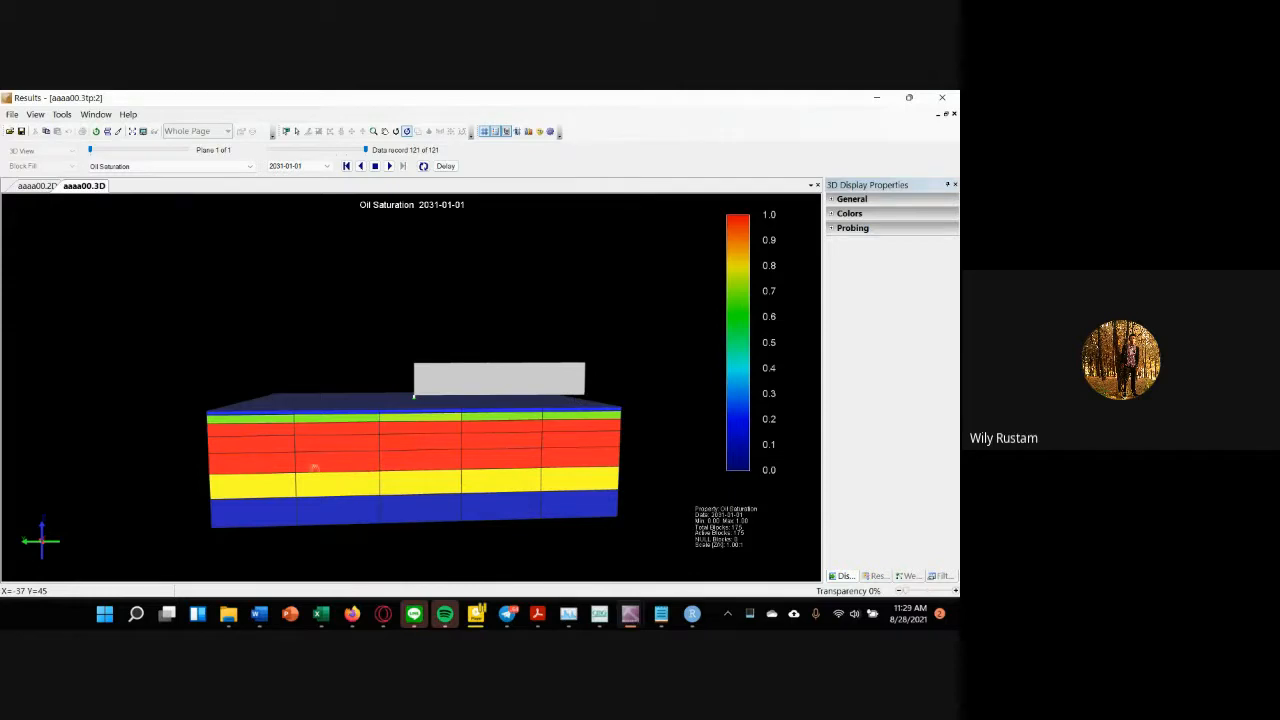
drag(420, 437, 412, 458)
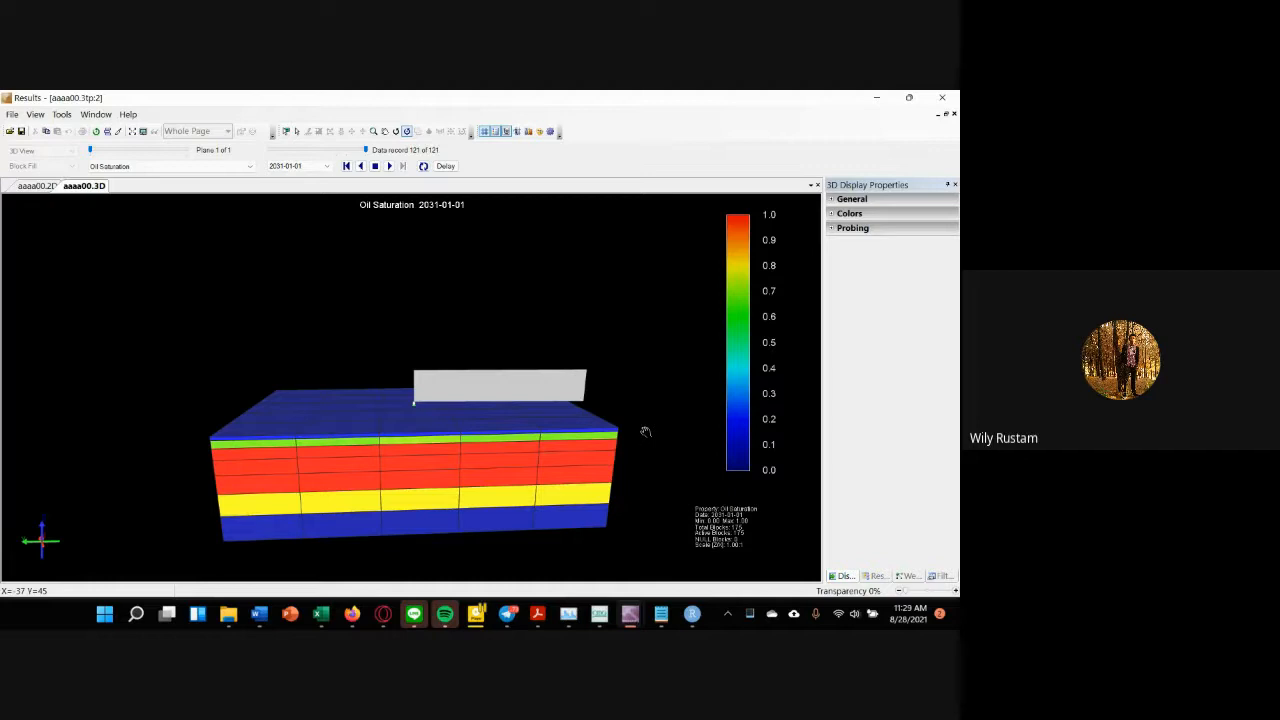
drag(503, 446, 466, 484)
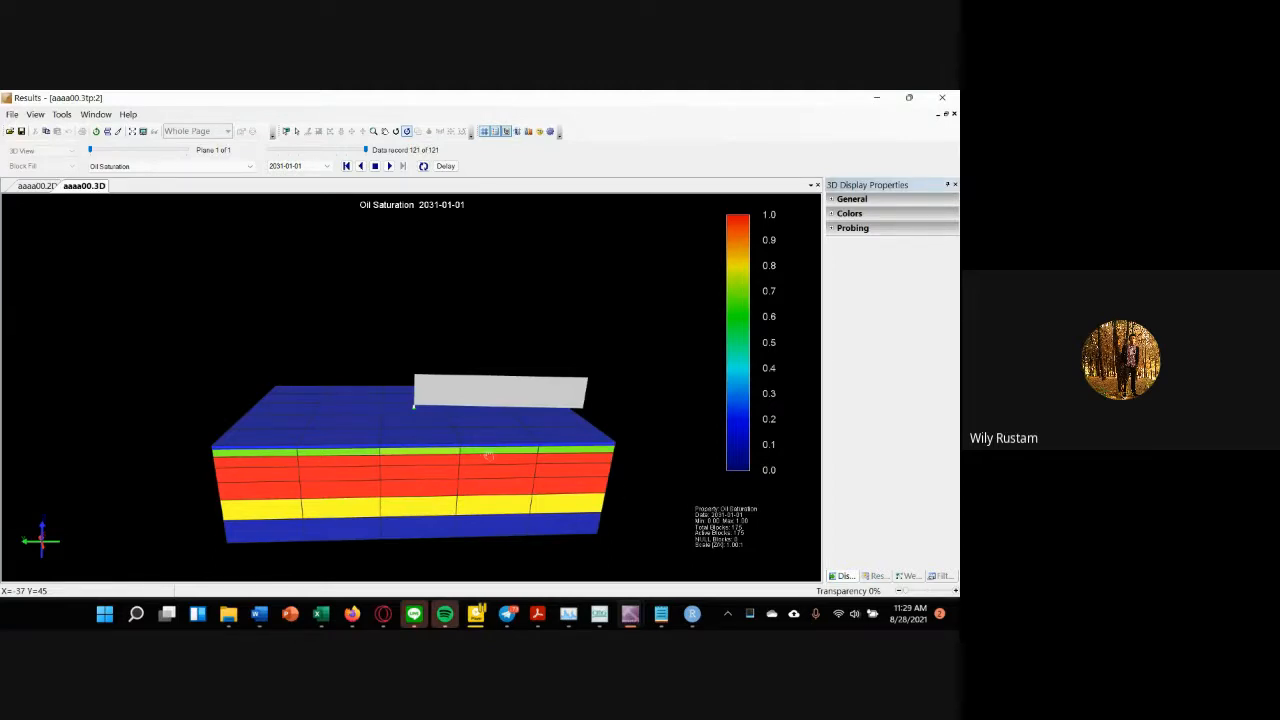
drag(480, 458, 453, 449)
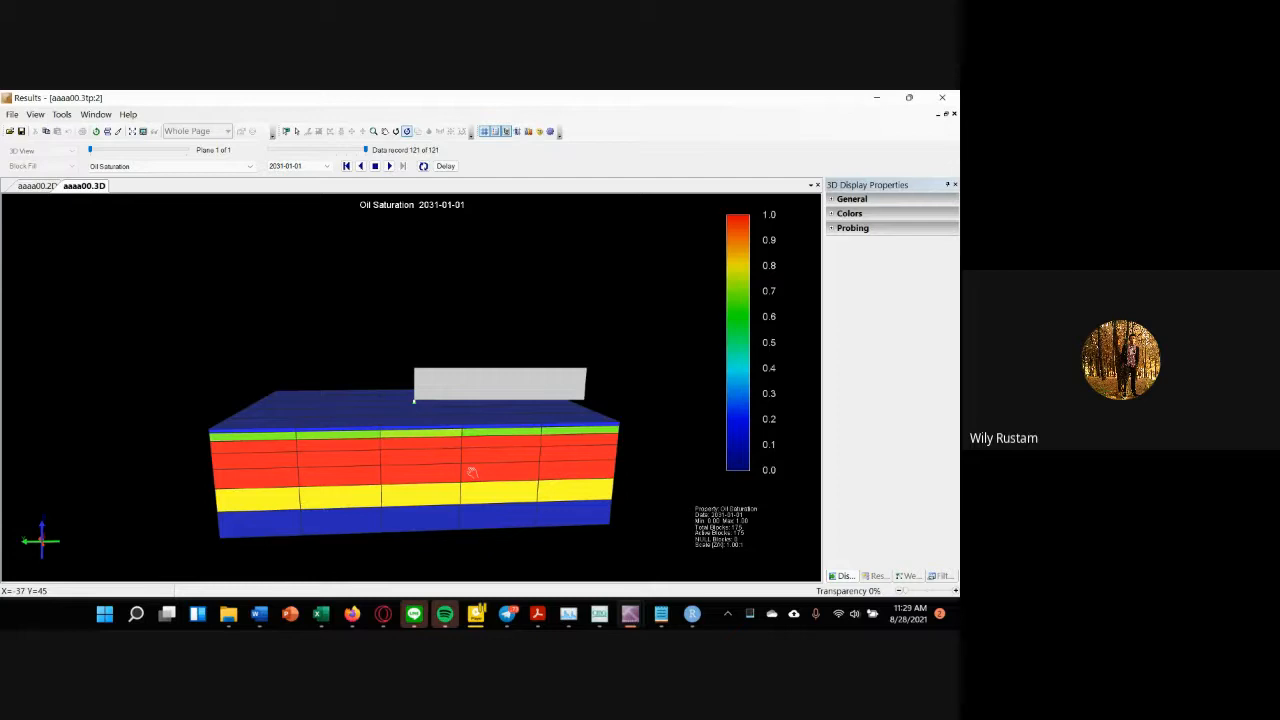
drag(469, 443, 467, 454)
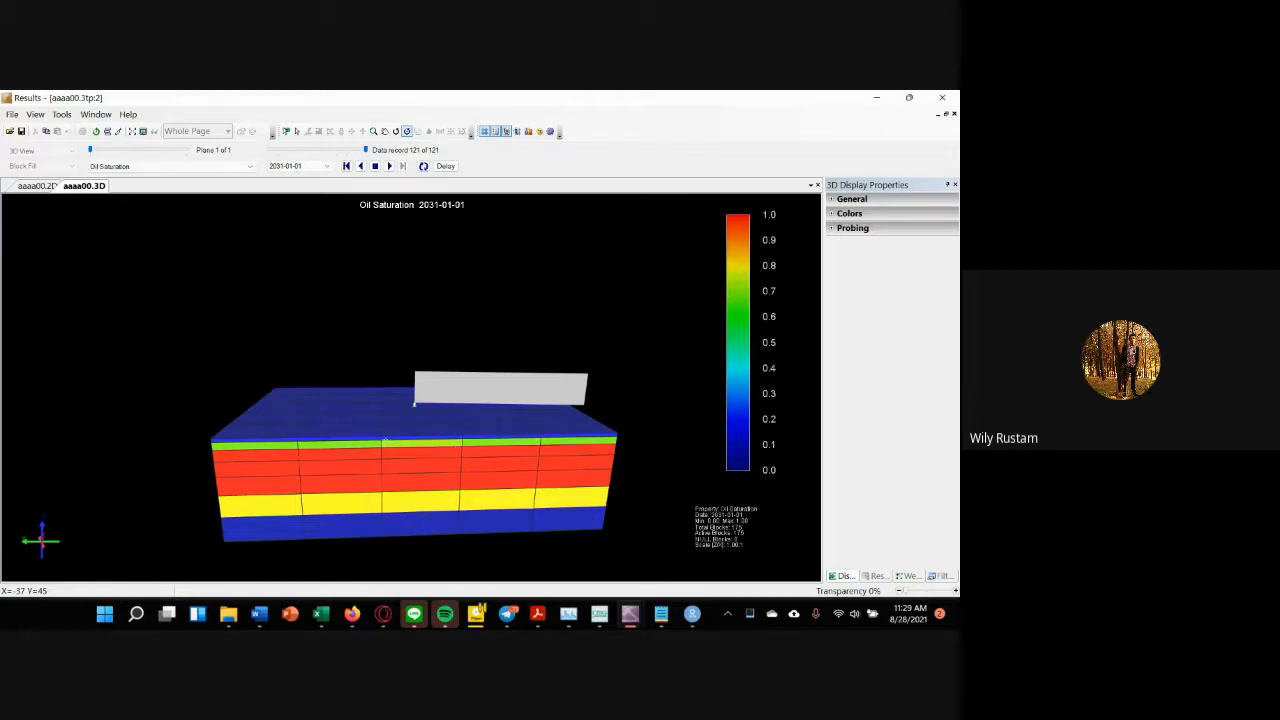
drag(366, 446, 320, 441)
drag(583, 444, 564, 430)
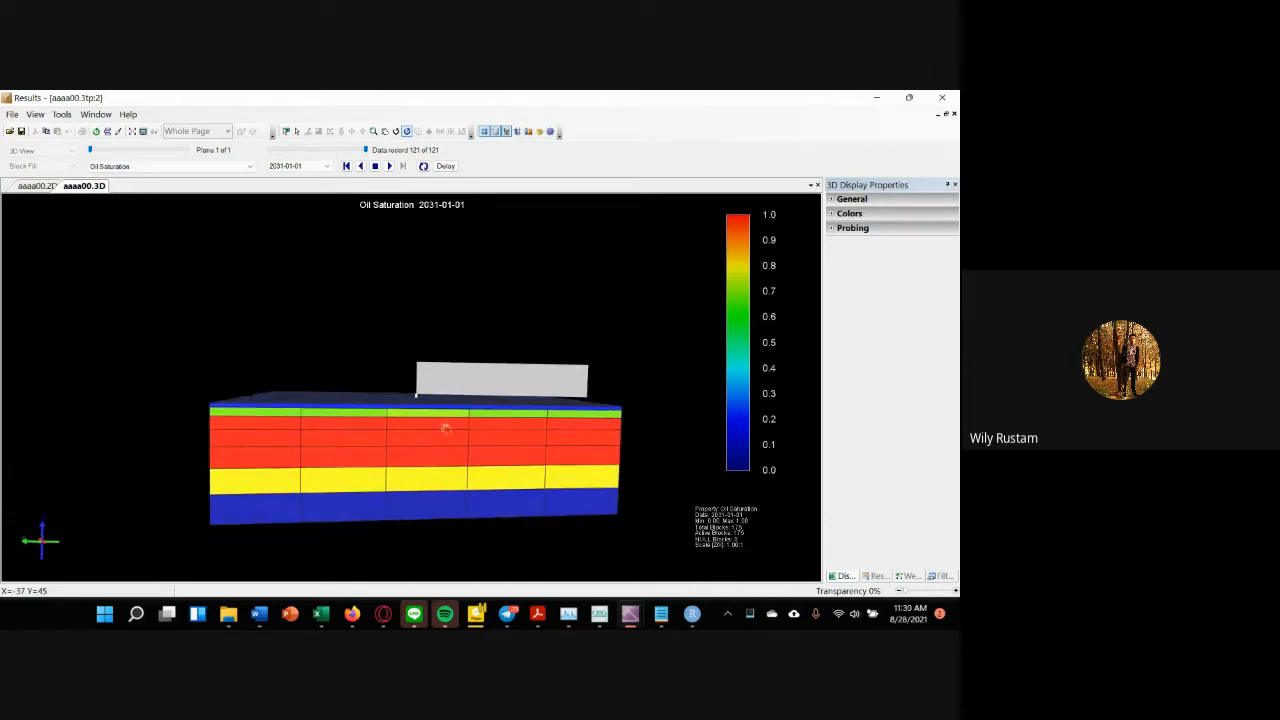
drag(451, 432, 460, 440)
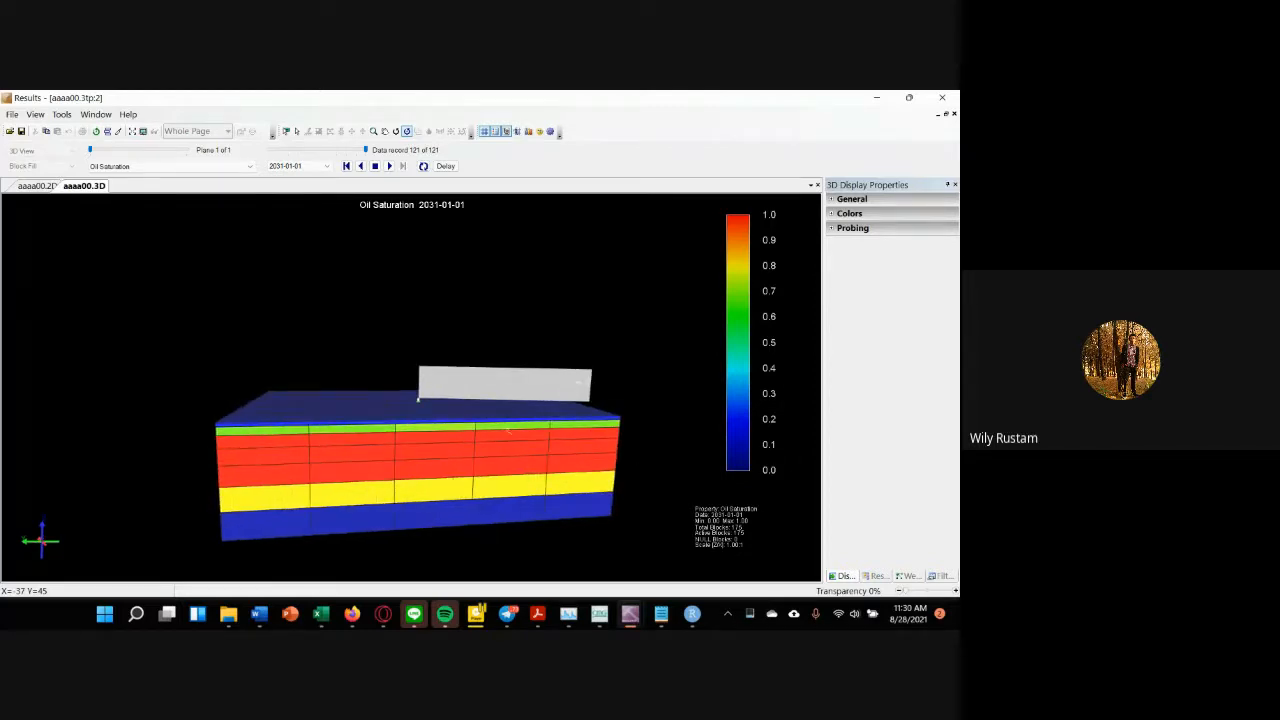
Step: Review the recovery factor plot and the 3D saturation model again, then switch to Builder and close the Validate / Run Simulator window
mouse_move(630, 613)
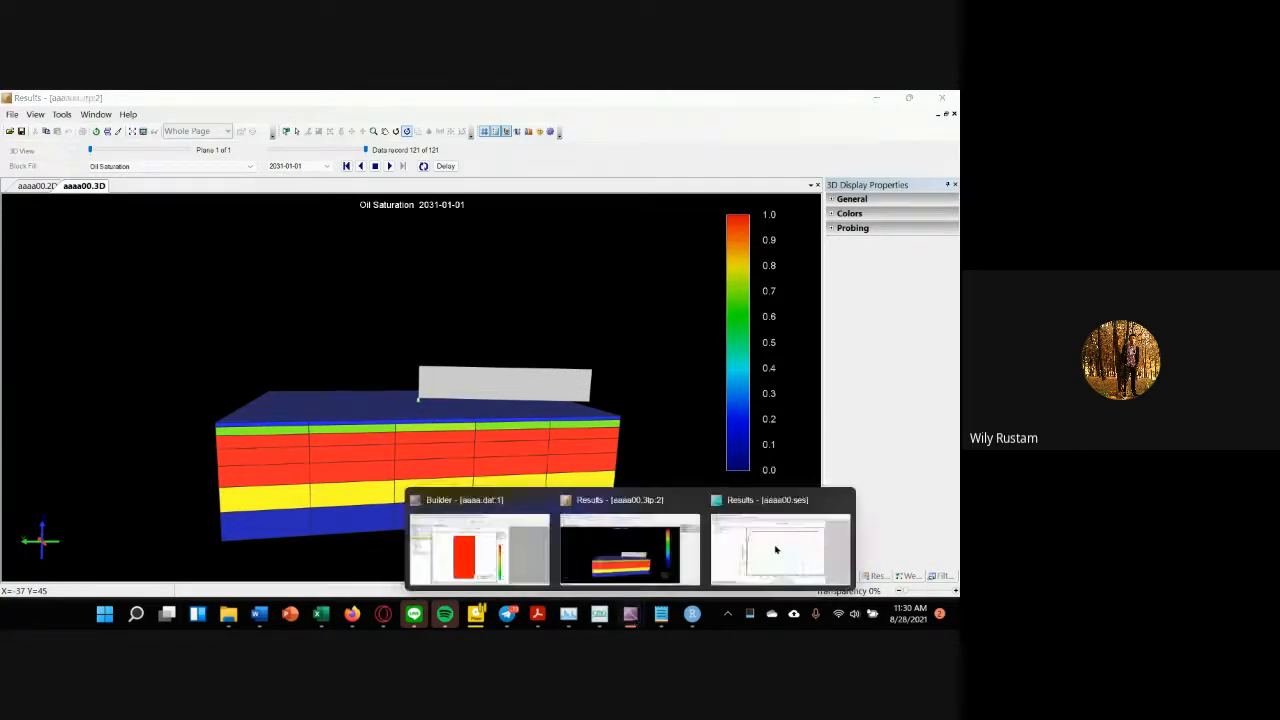
click(772, 540)
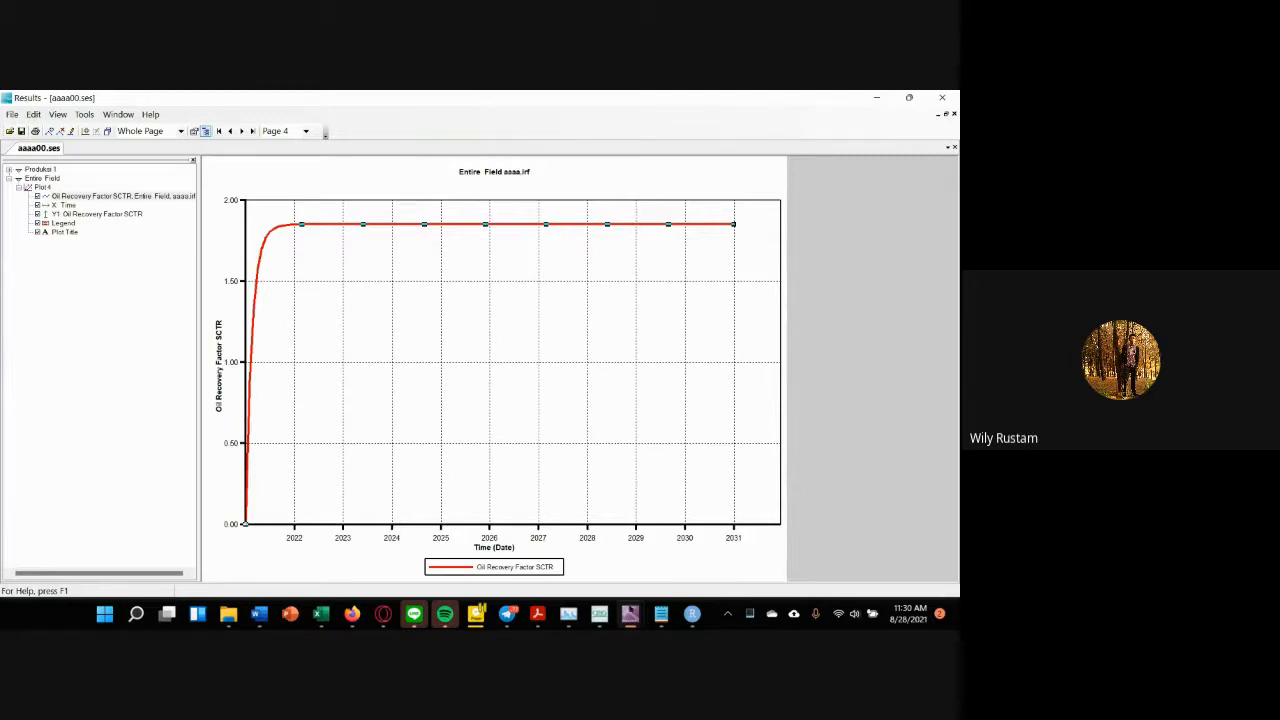
click(630, 613)
click(630, 550)
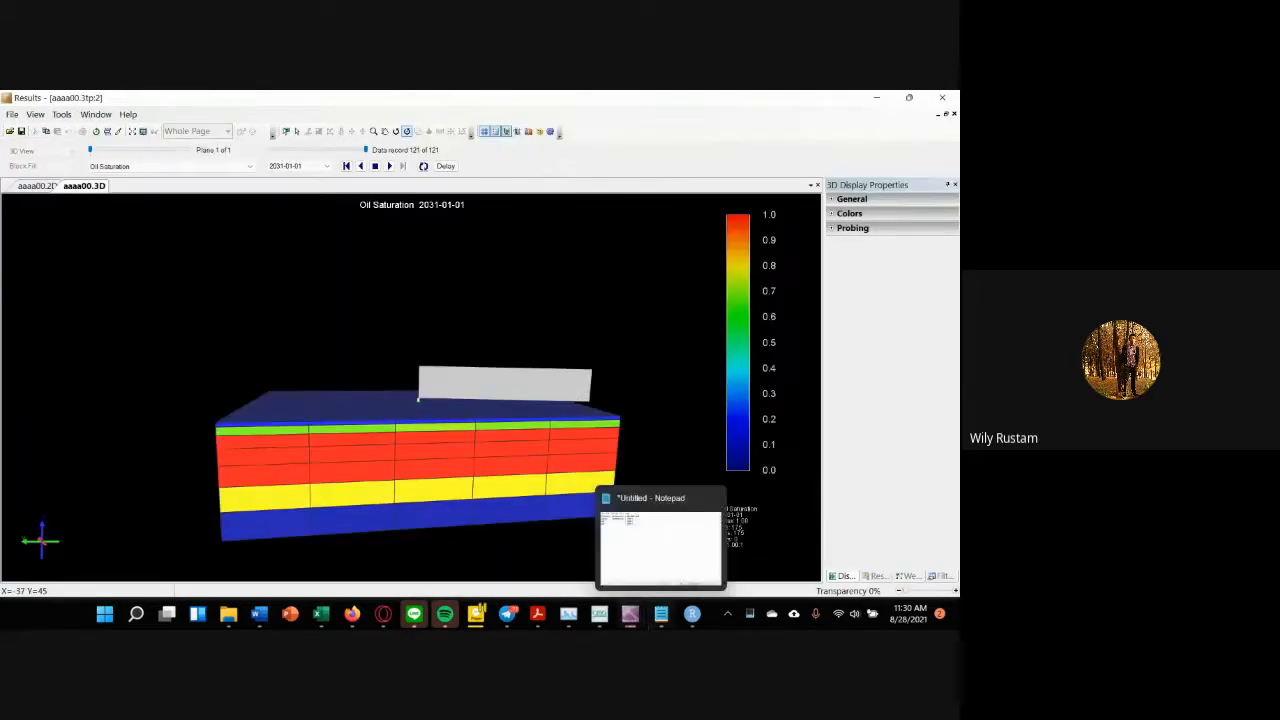
click(480, 550)
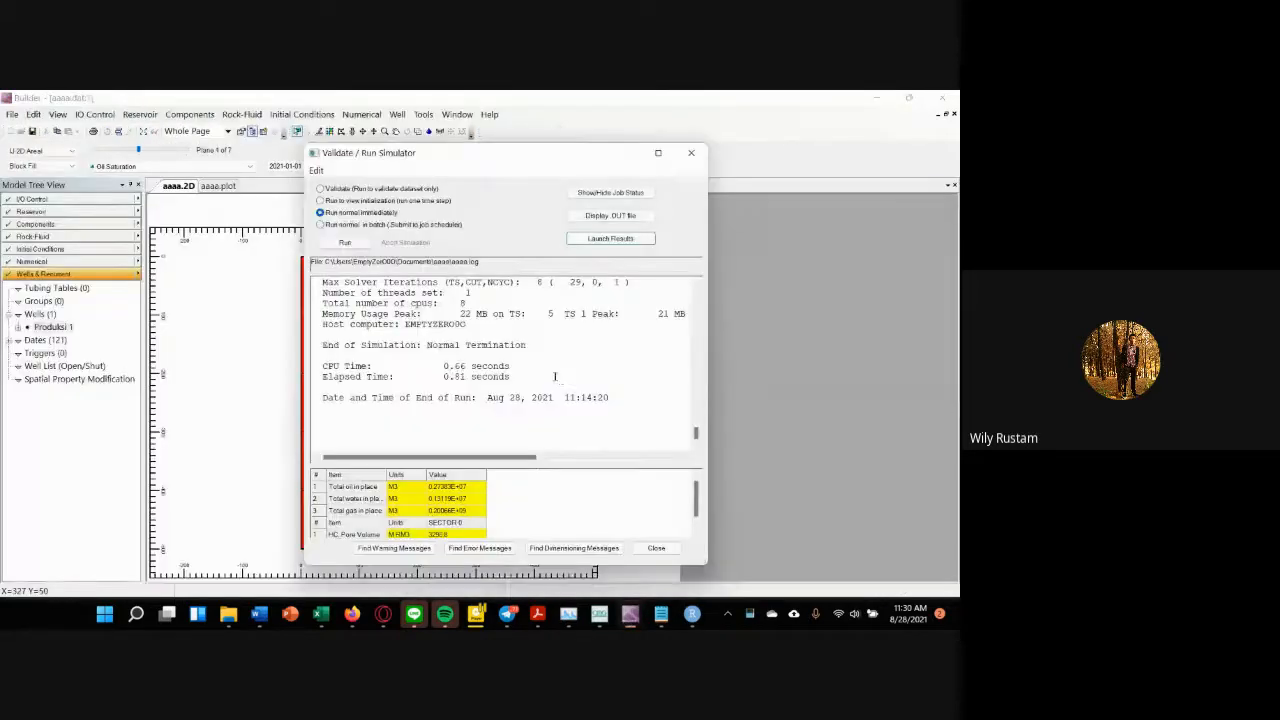
click(690, 152)
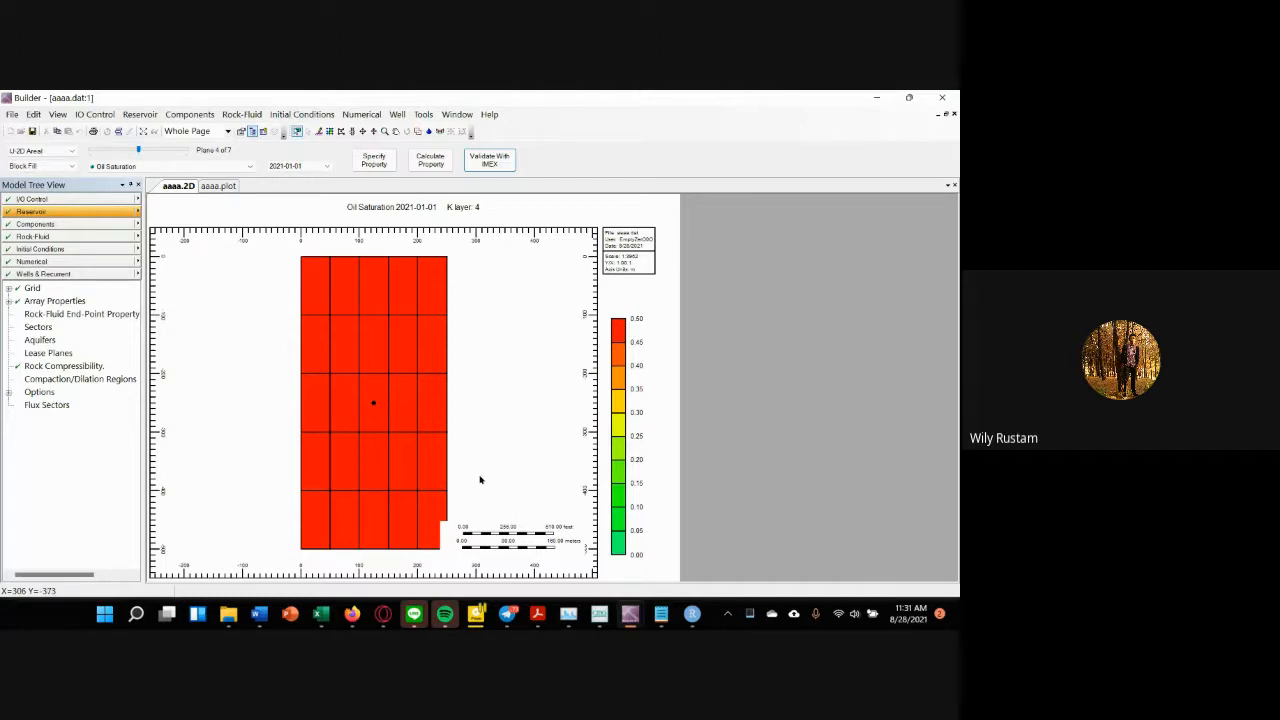
Step: Switch to the Google Meet call, mute the microphone and stop presenting the screen
mouse_move(383, 613)
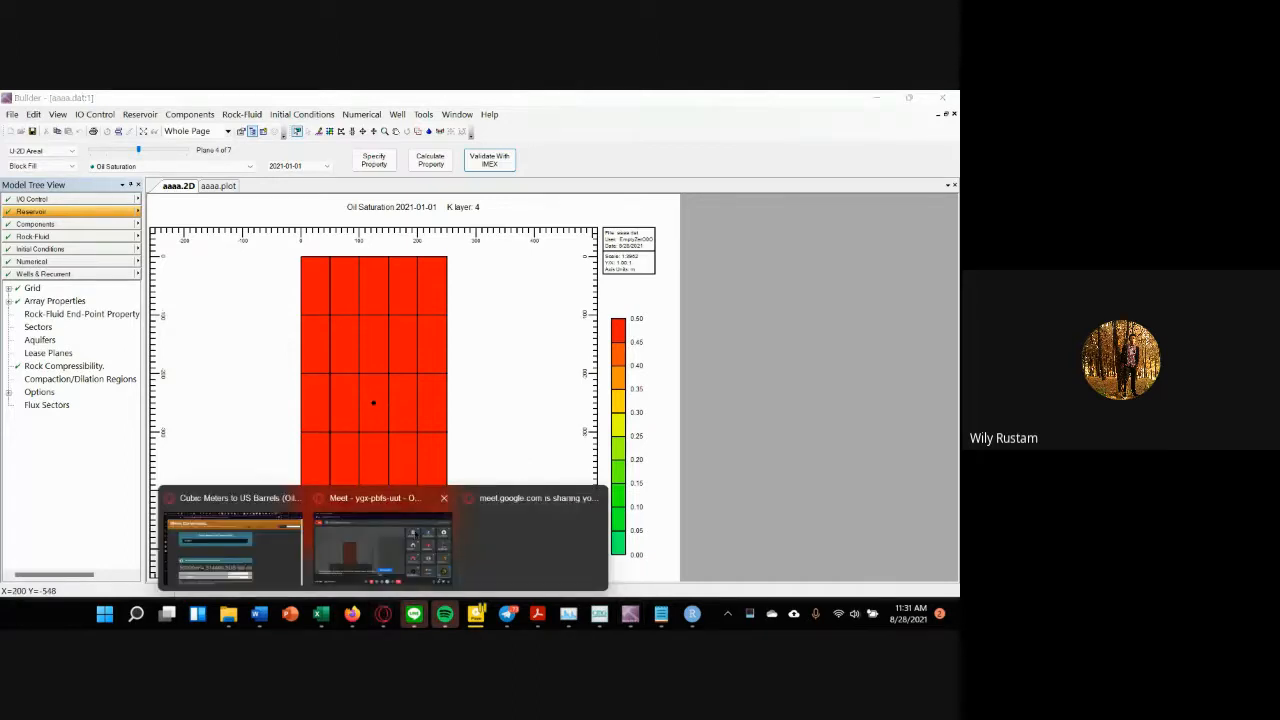
click(383, 540)
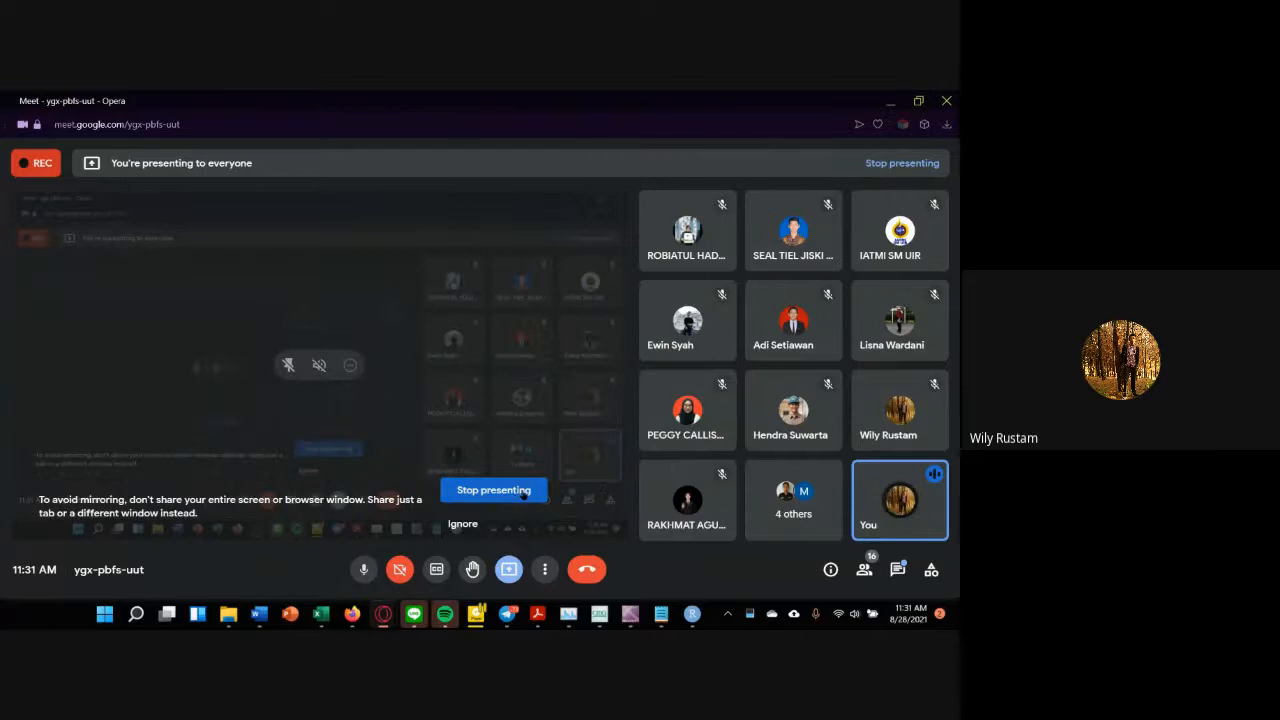
key(ctrl+d)
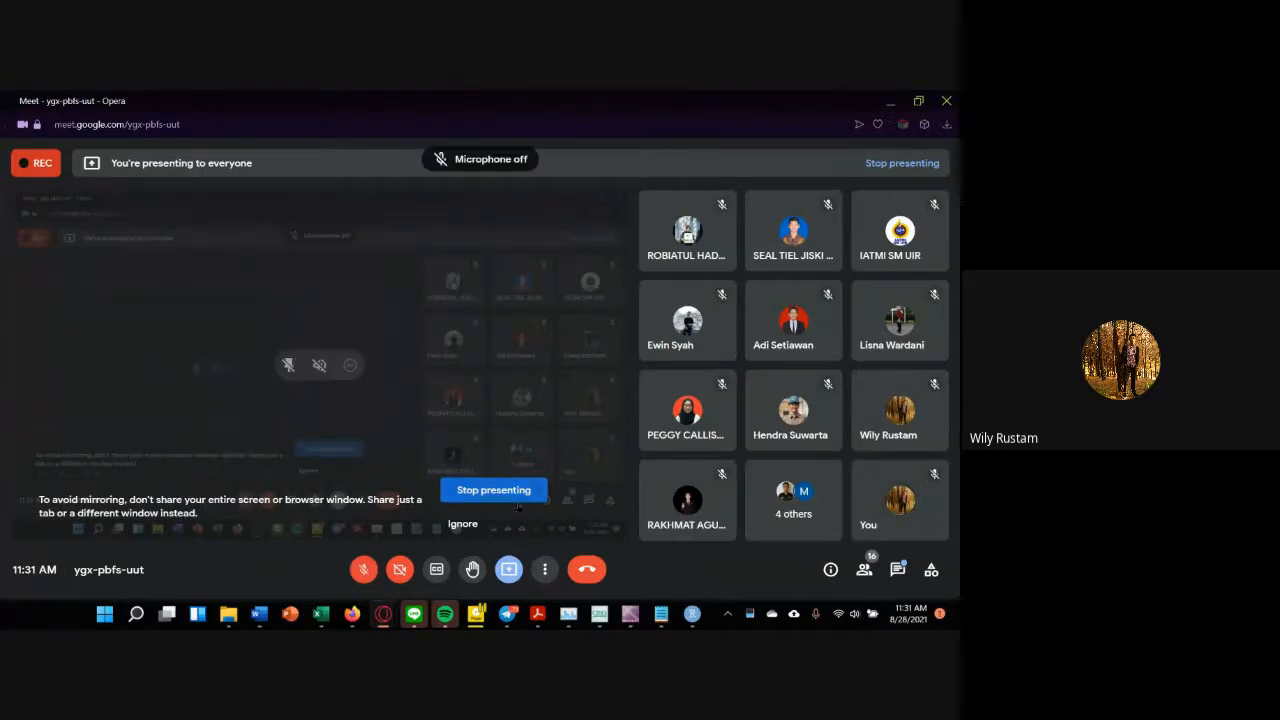
click(518, 499)
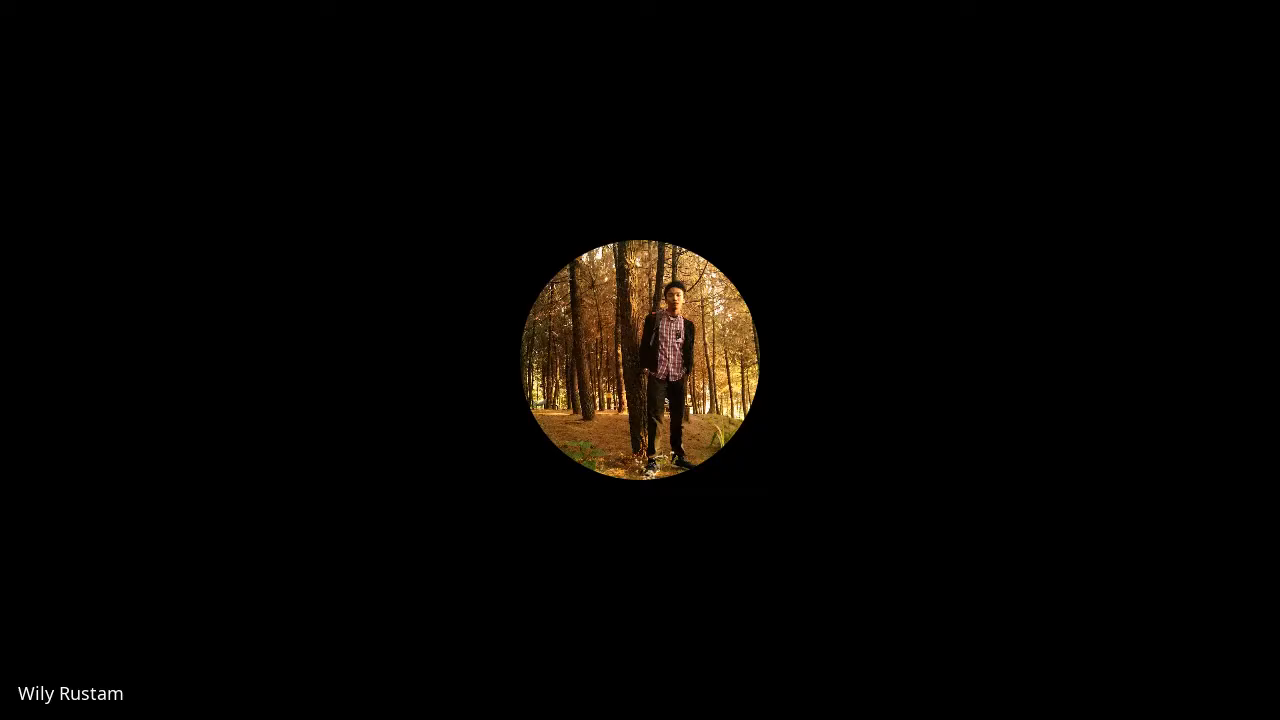